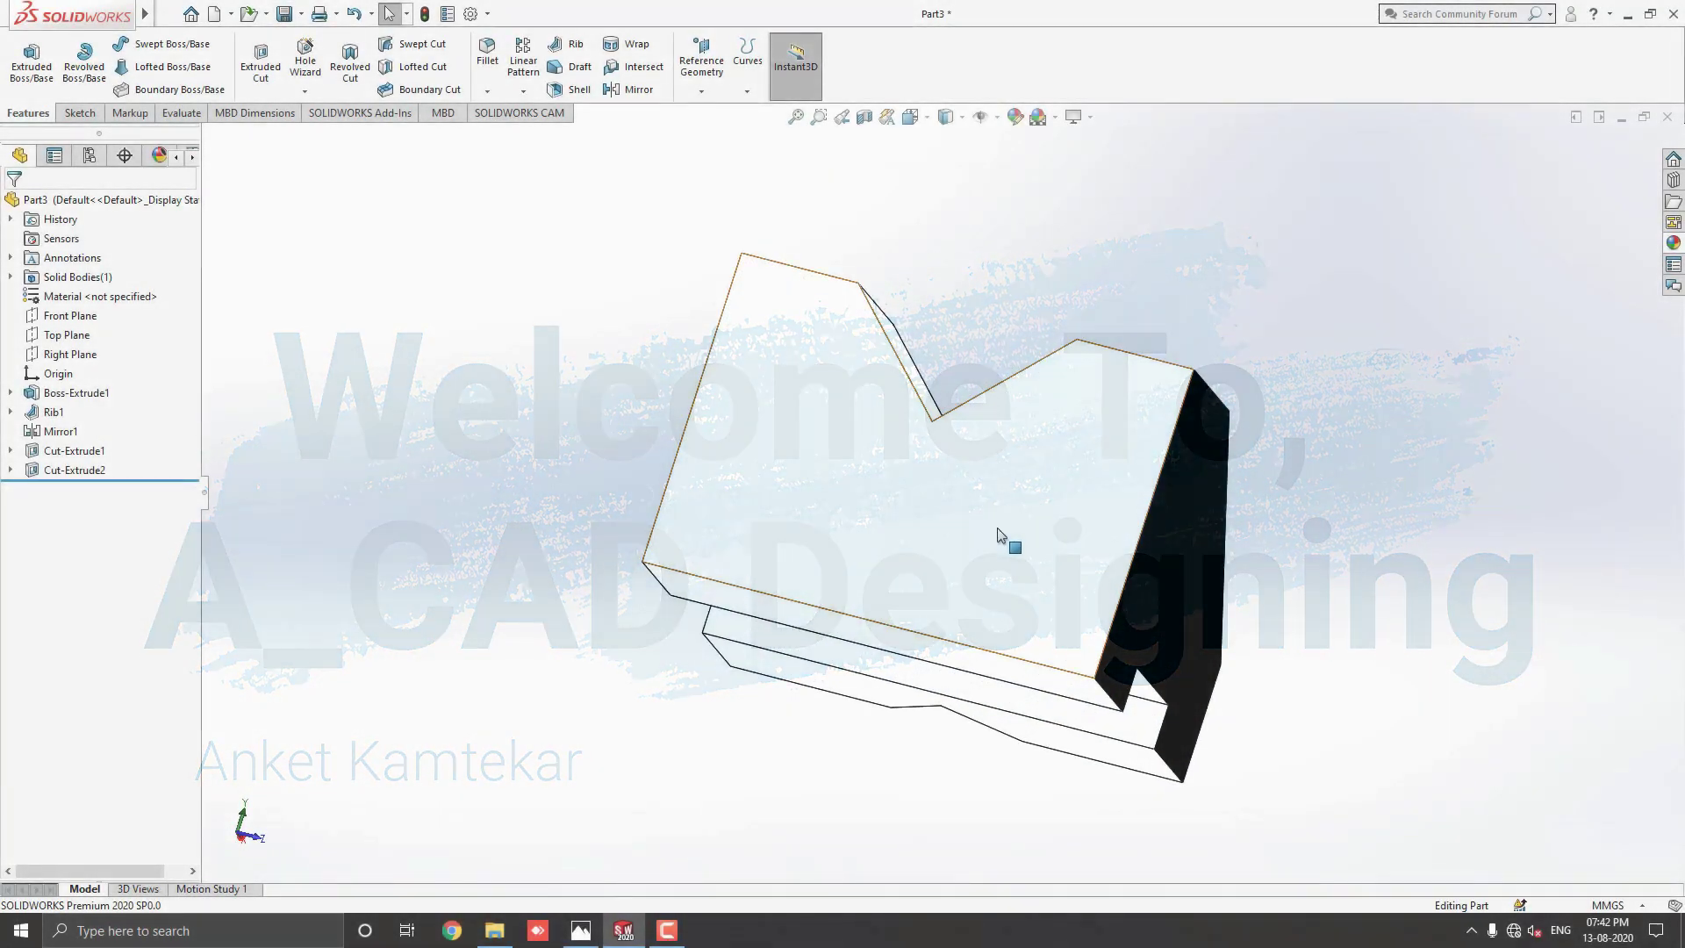
mouse_move(998, 533)
middle_down()
mouse_move(1267, 591)
mouse_move(985, 524)
mouse_move(1065, 493)
mouse_move(1083, 527)
mouse_move(1087, 496)
mouse_move(997, 605)
mouse_move(928, 634)
mouse_move(655, 575)
middle_up()
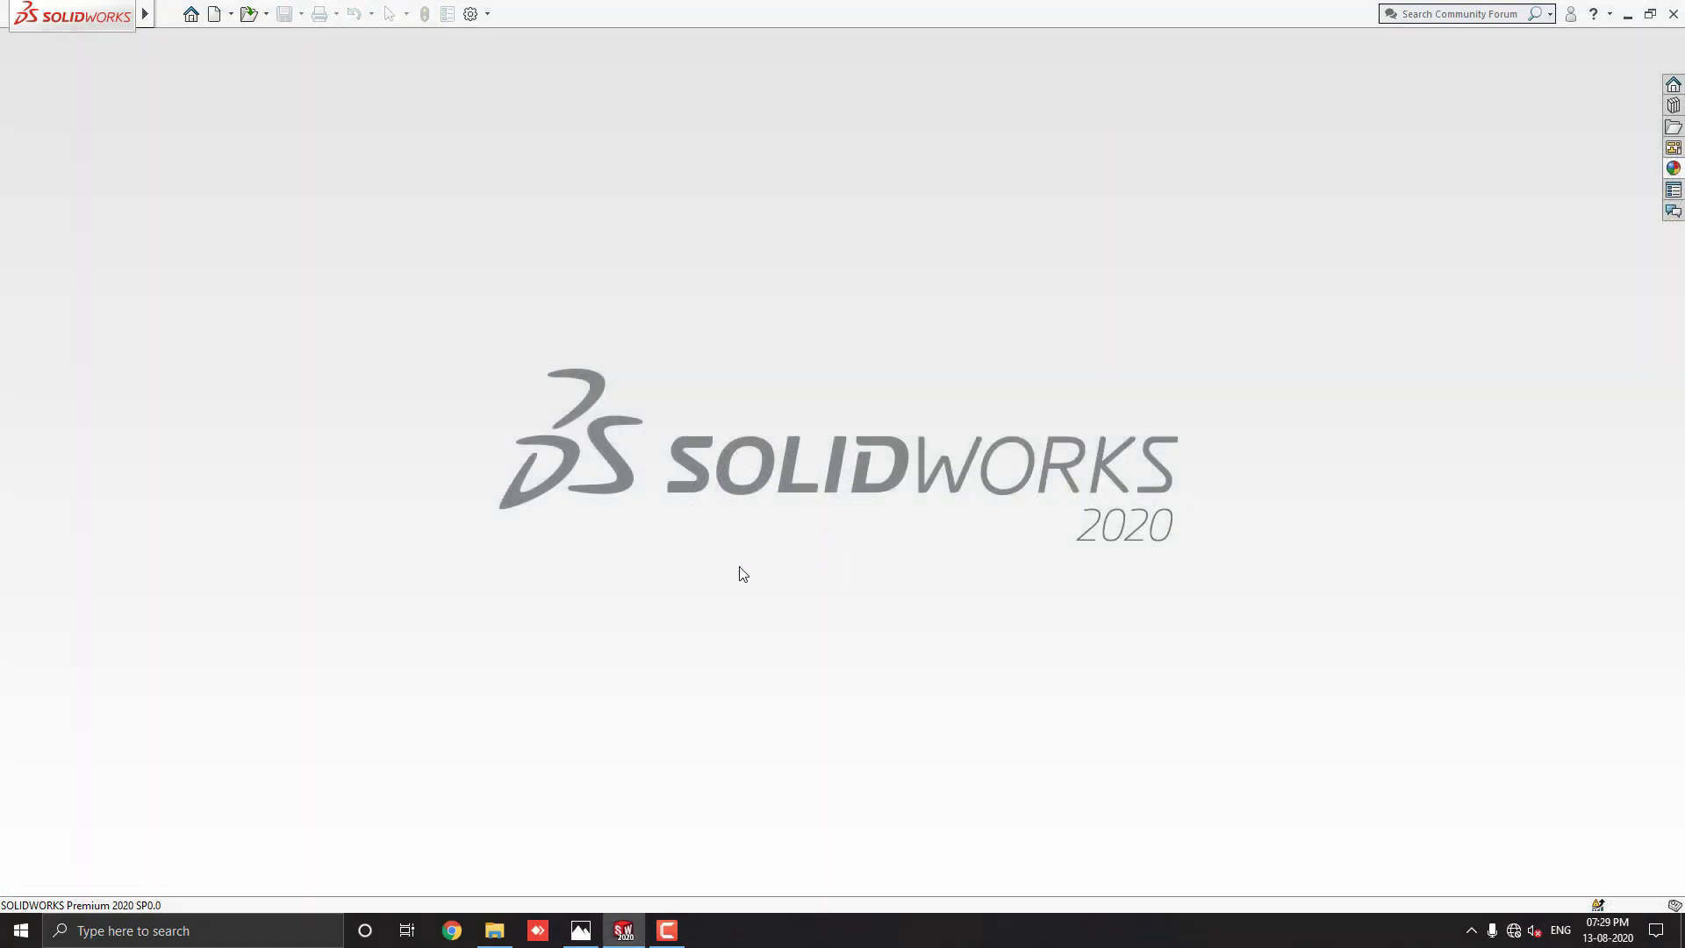
Create a new part document and restore its window from full size
click(213, 14)
click(830, 478)
click(1565, 119)
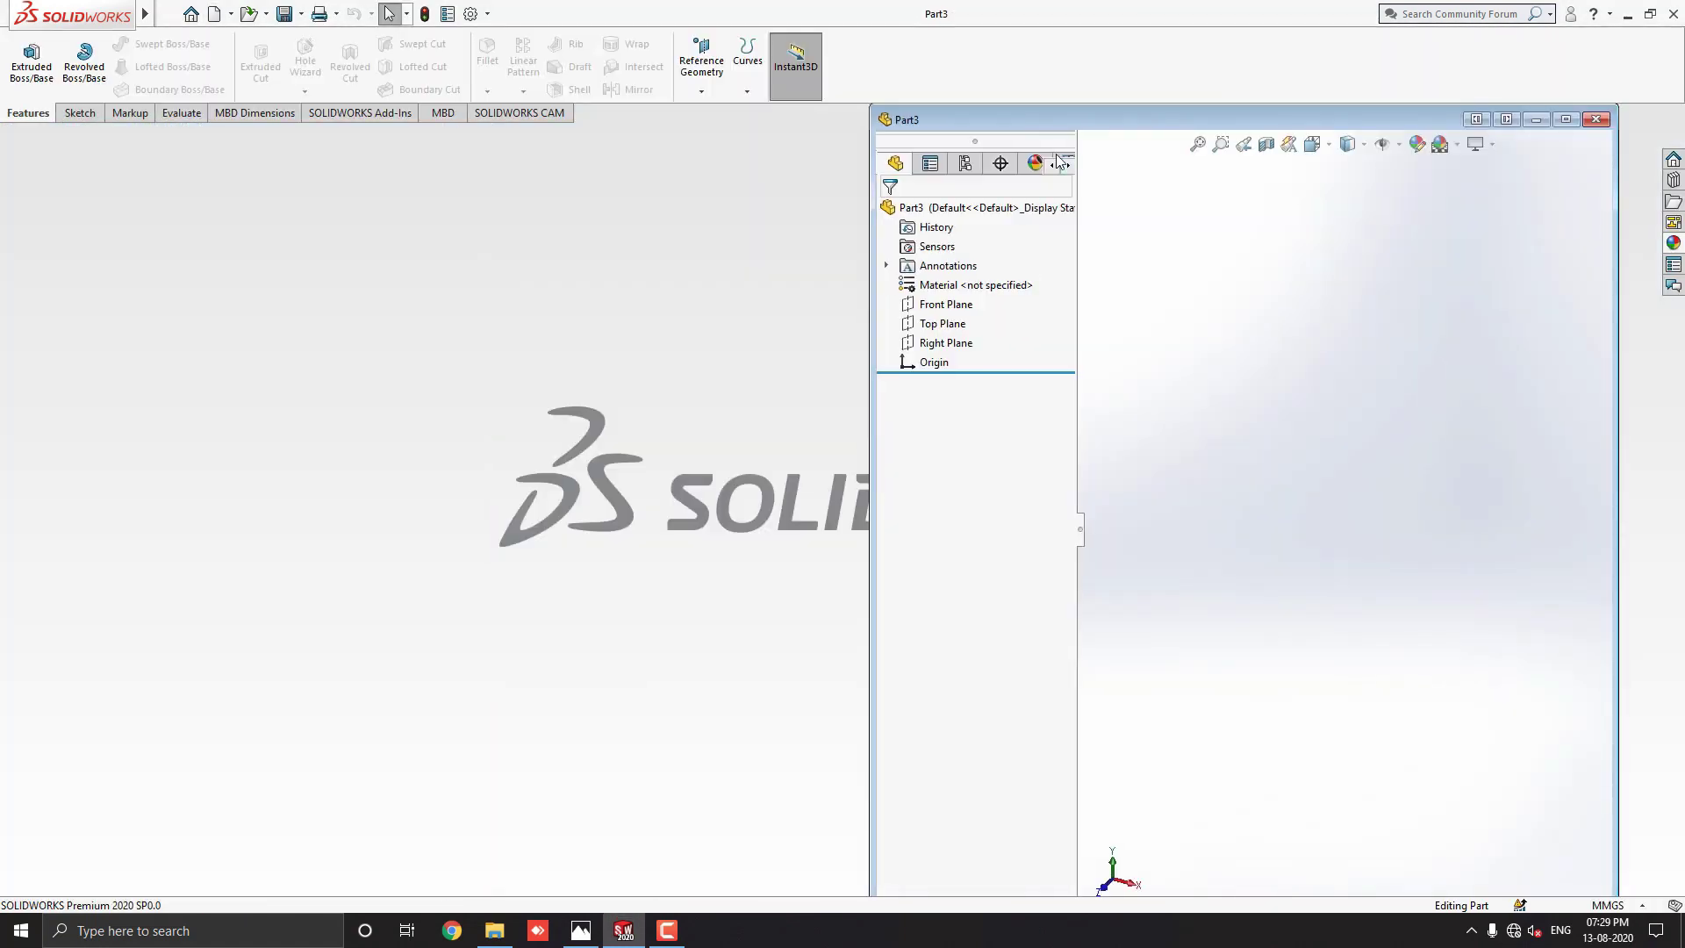
Bring up the dimensioned reference drawing and resize the part window to fit beside it
drag(907, 848, 907, 893)
click(581, 930)
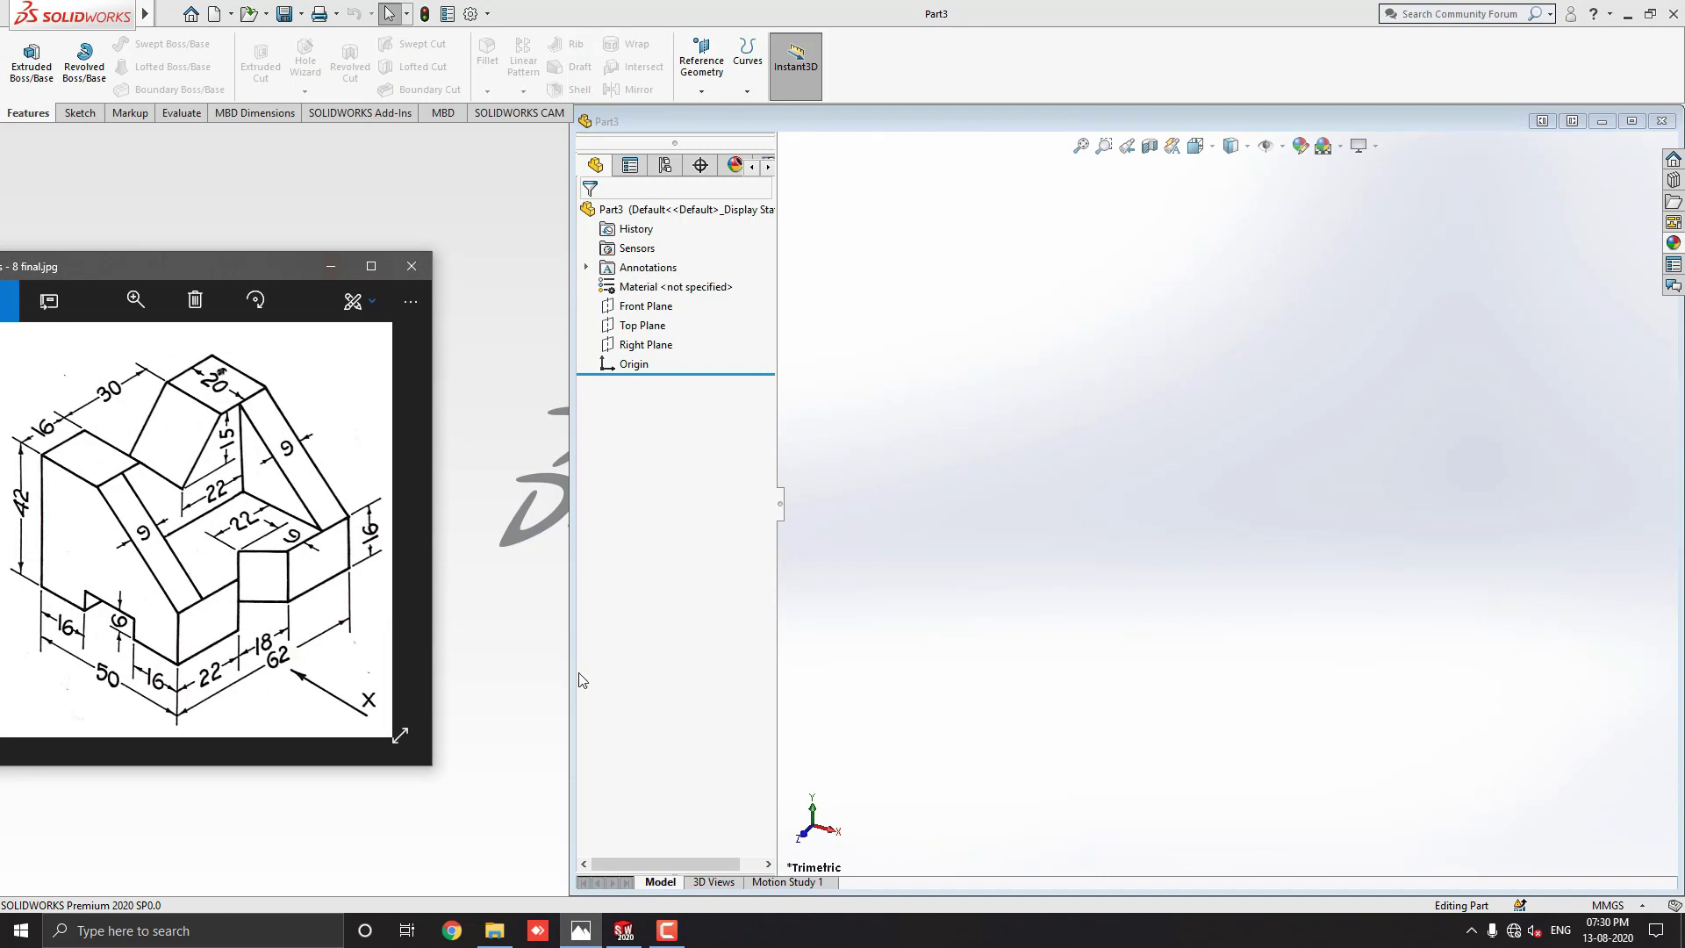
drag(572, 667, 428, 679)
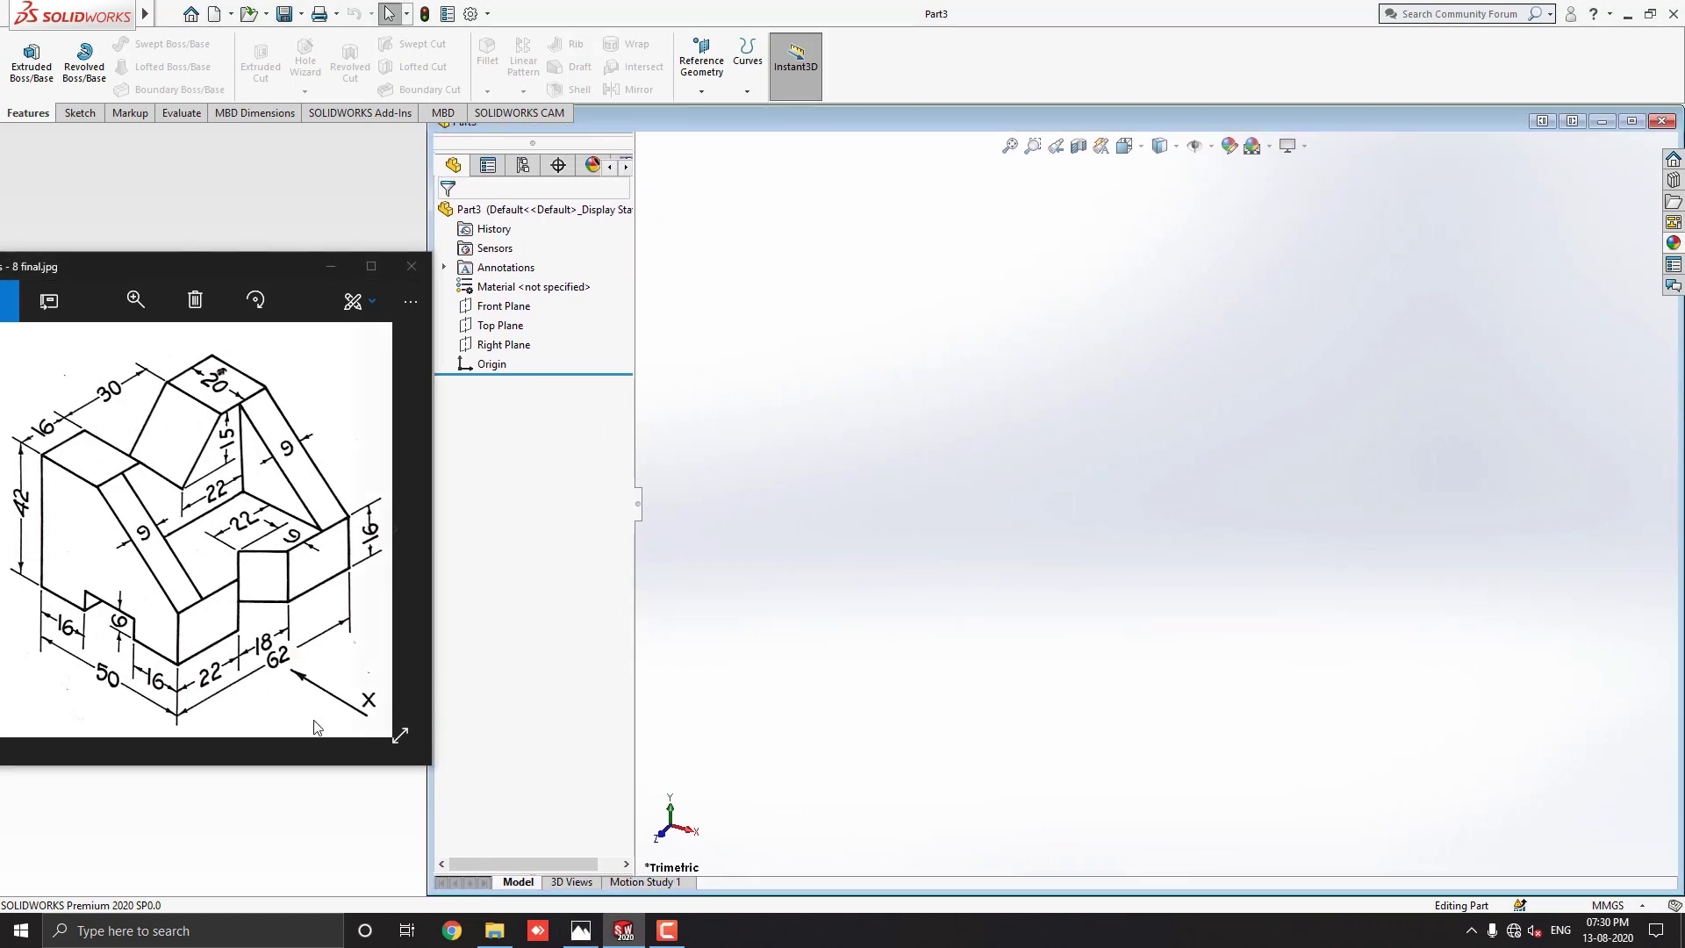
click(175, 737)
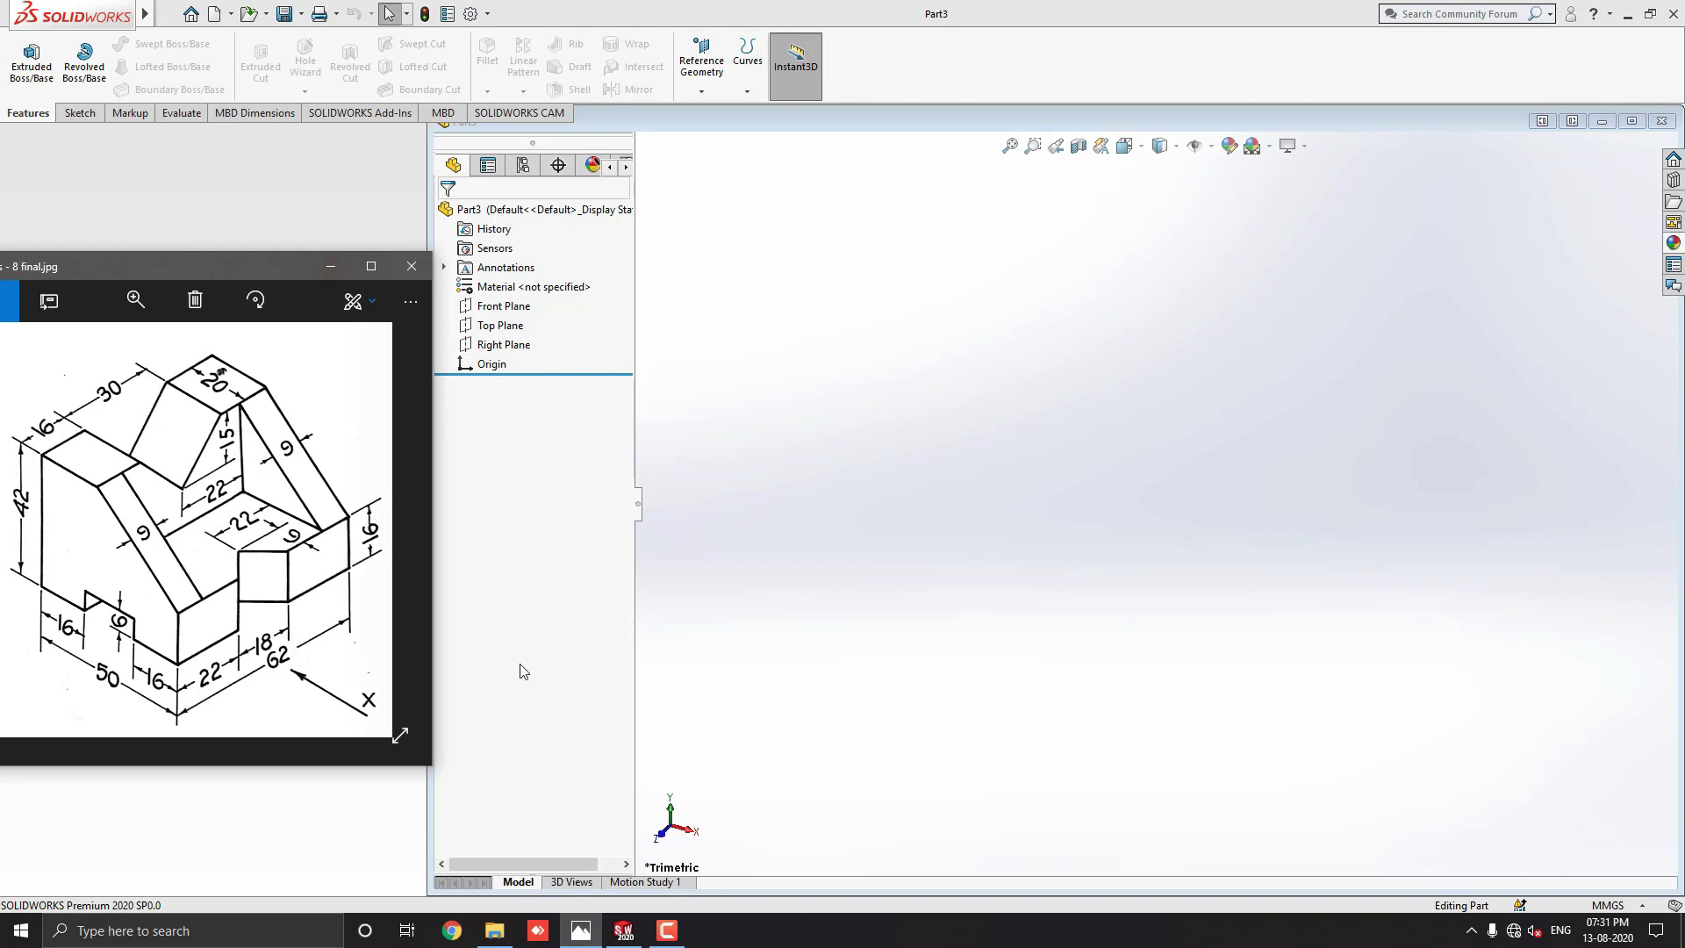
click(995, 531)
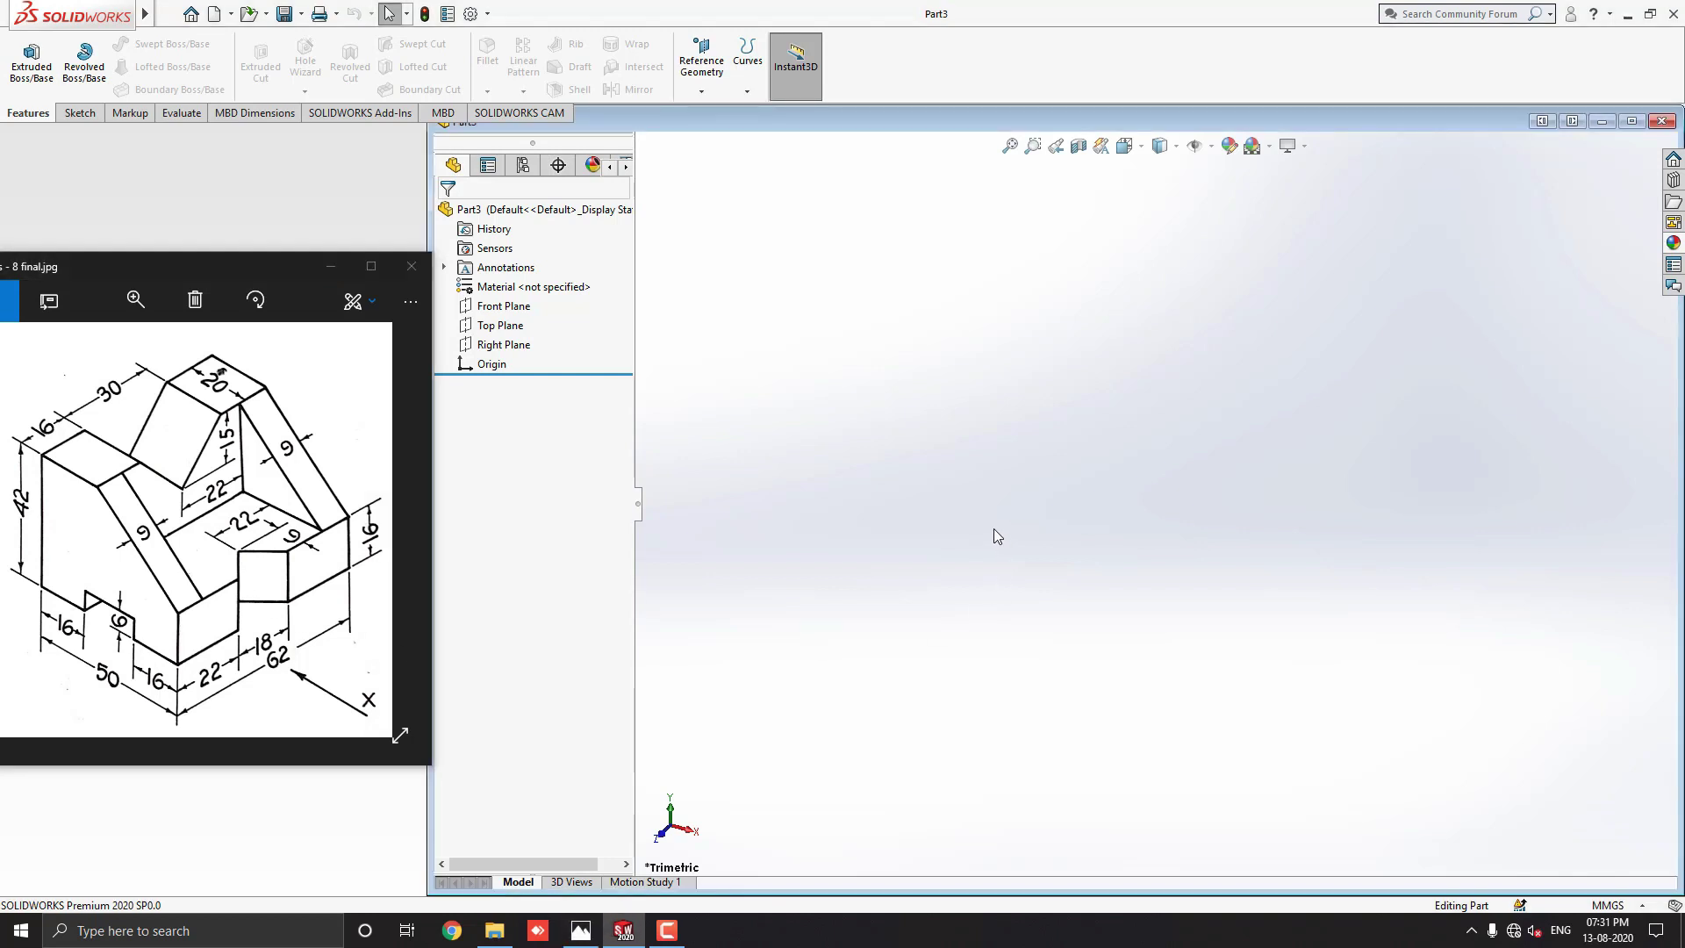
Start a sketch on the Front Plane and draw a 16 mm horizontal line leftward from the origin
click(507, 306)
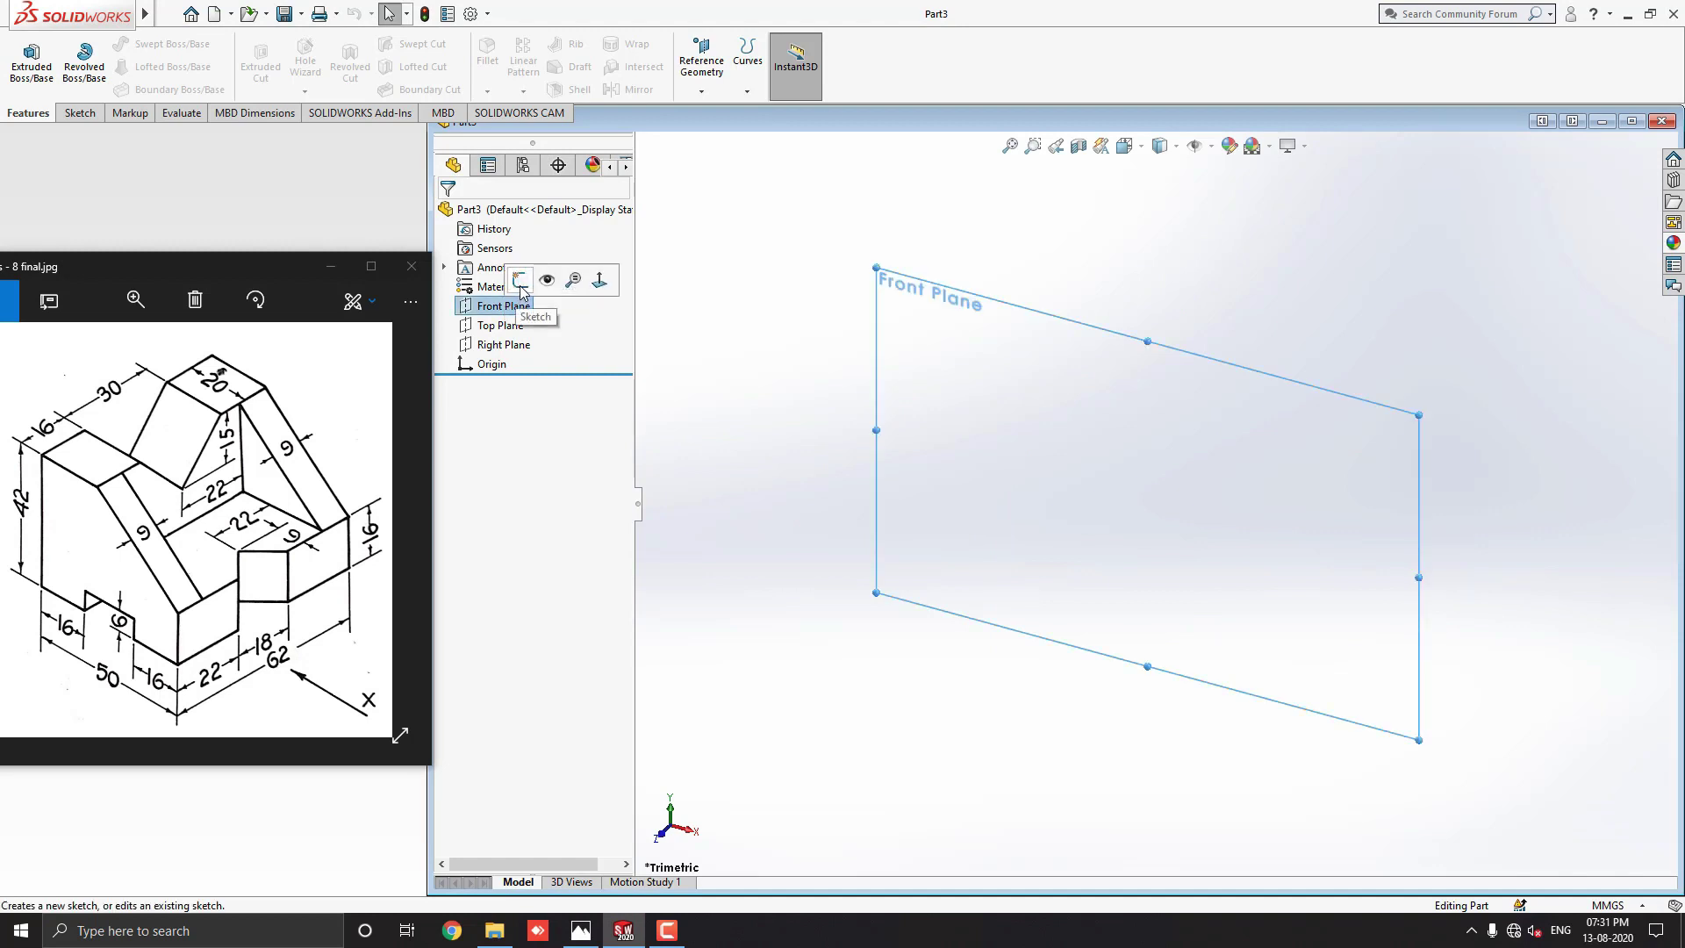
click(520, 280)
scroll(1211, 430, down, 2)
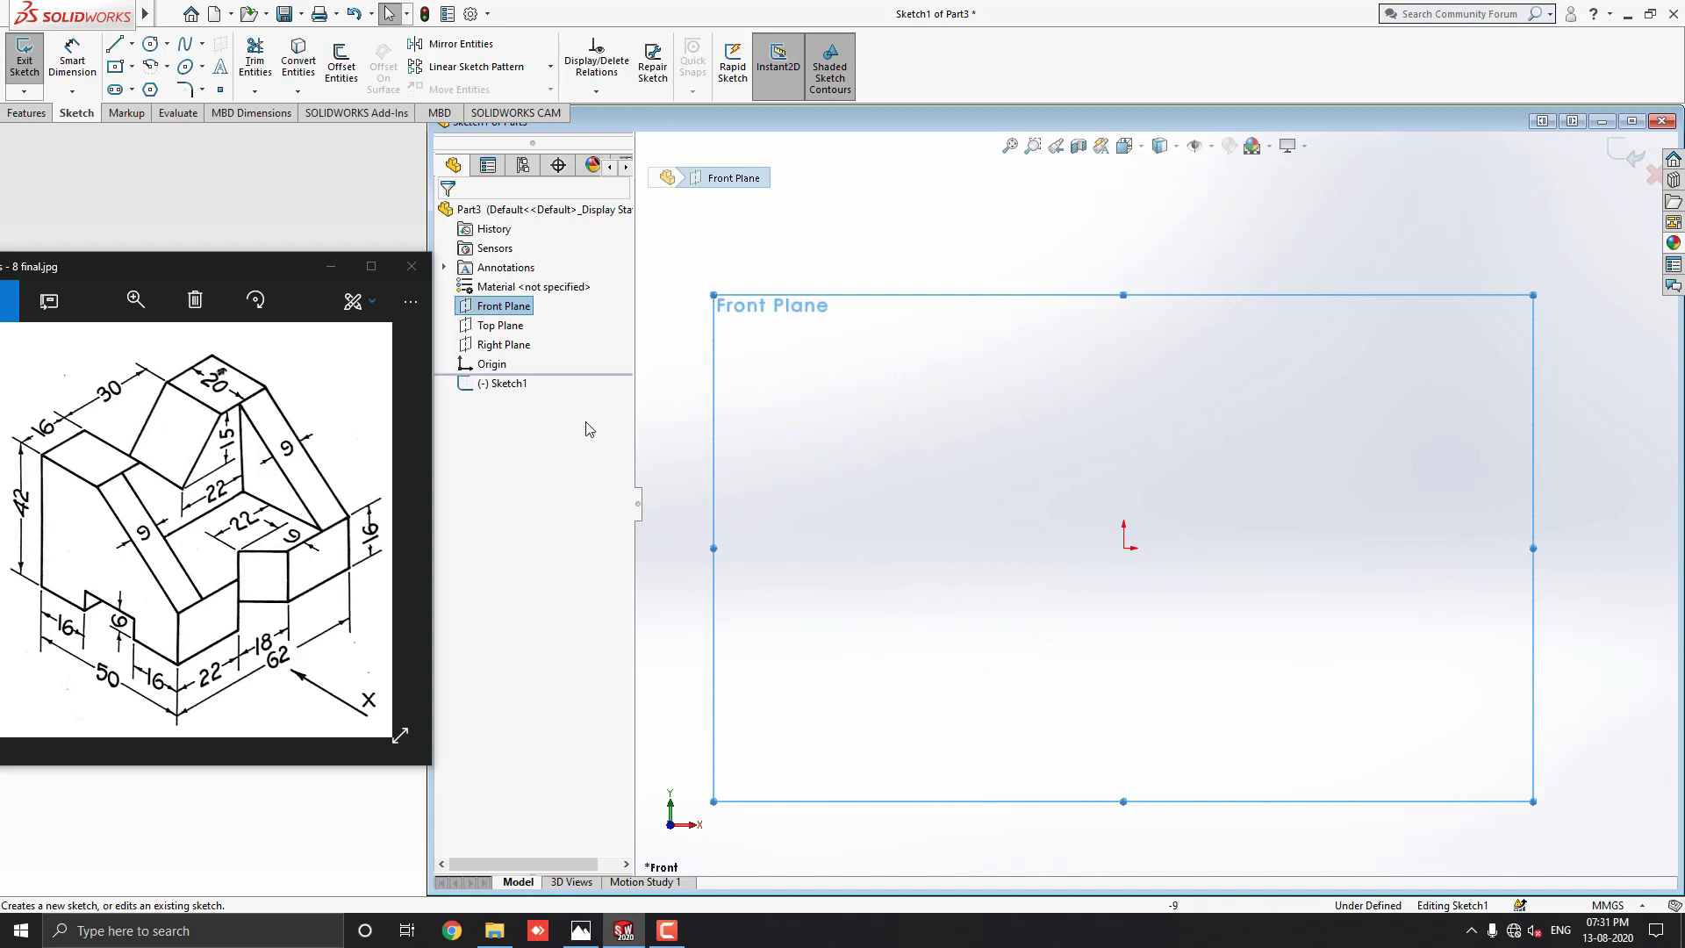
click(114, 51)
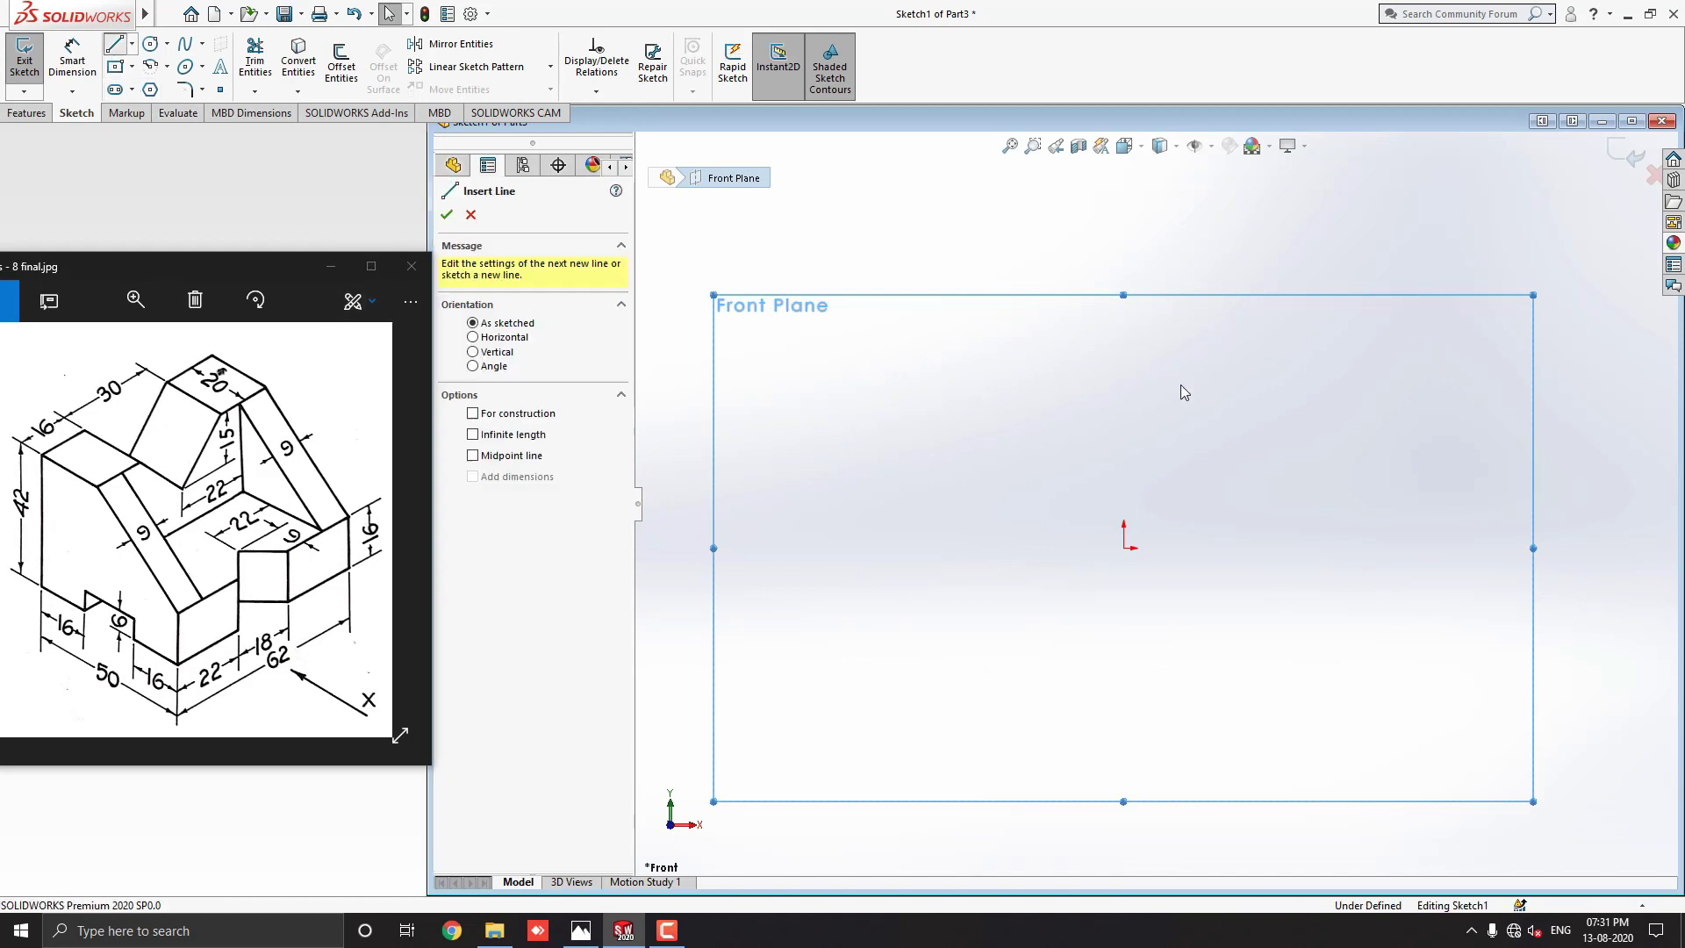
scroll(1097, 430, down, 1)
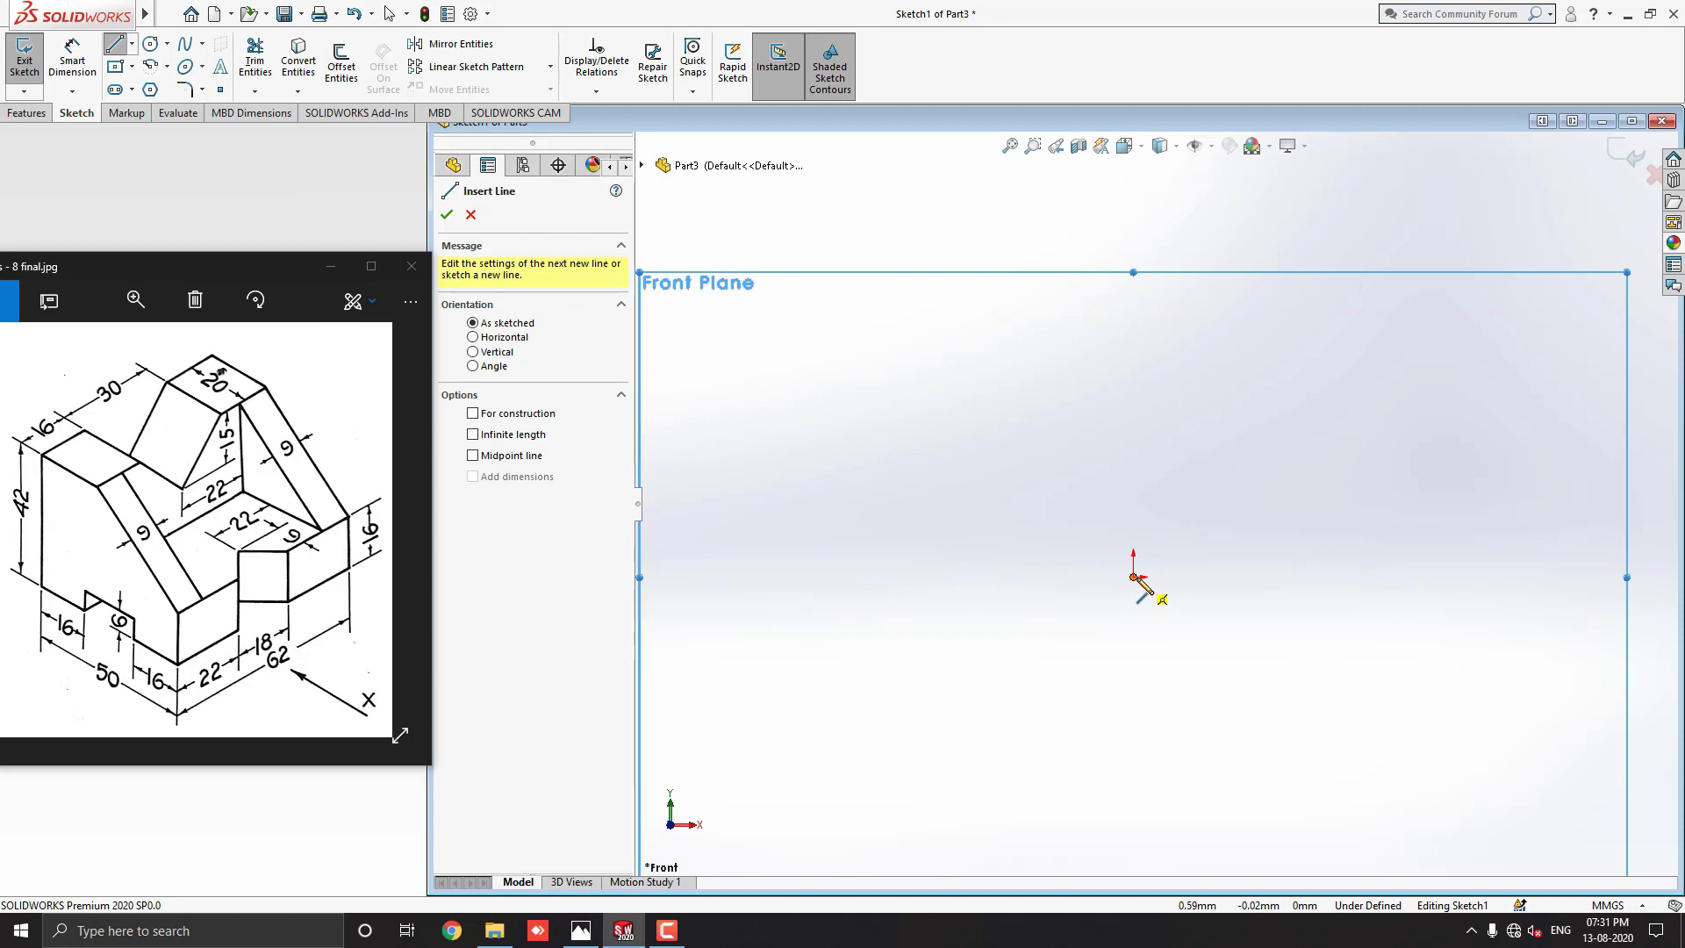
click(1133, 577)
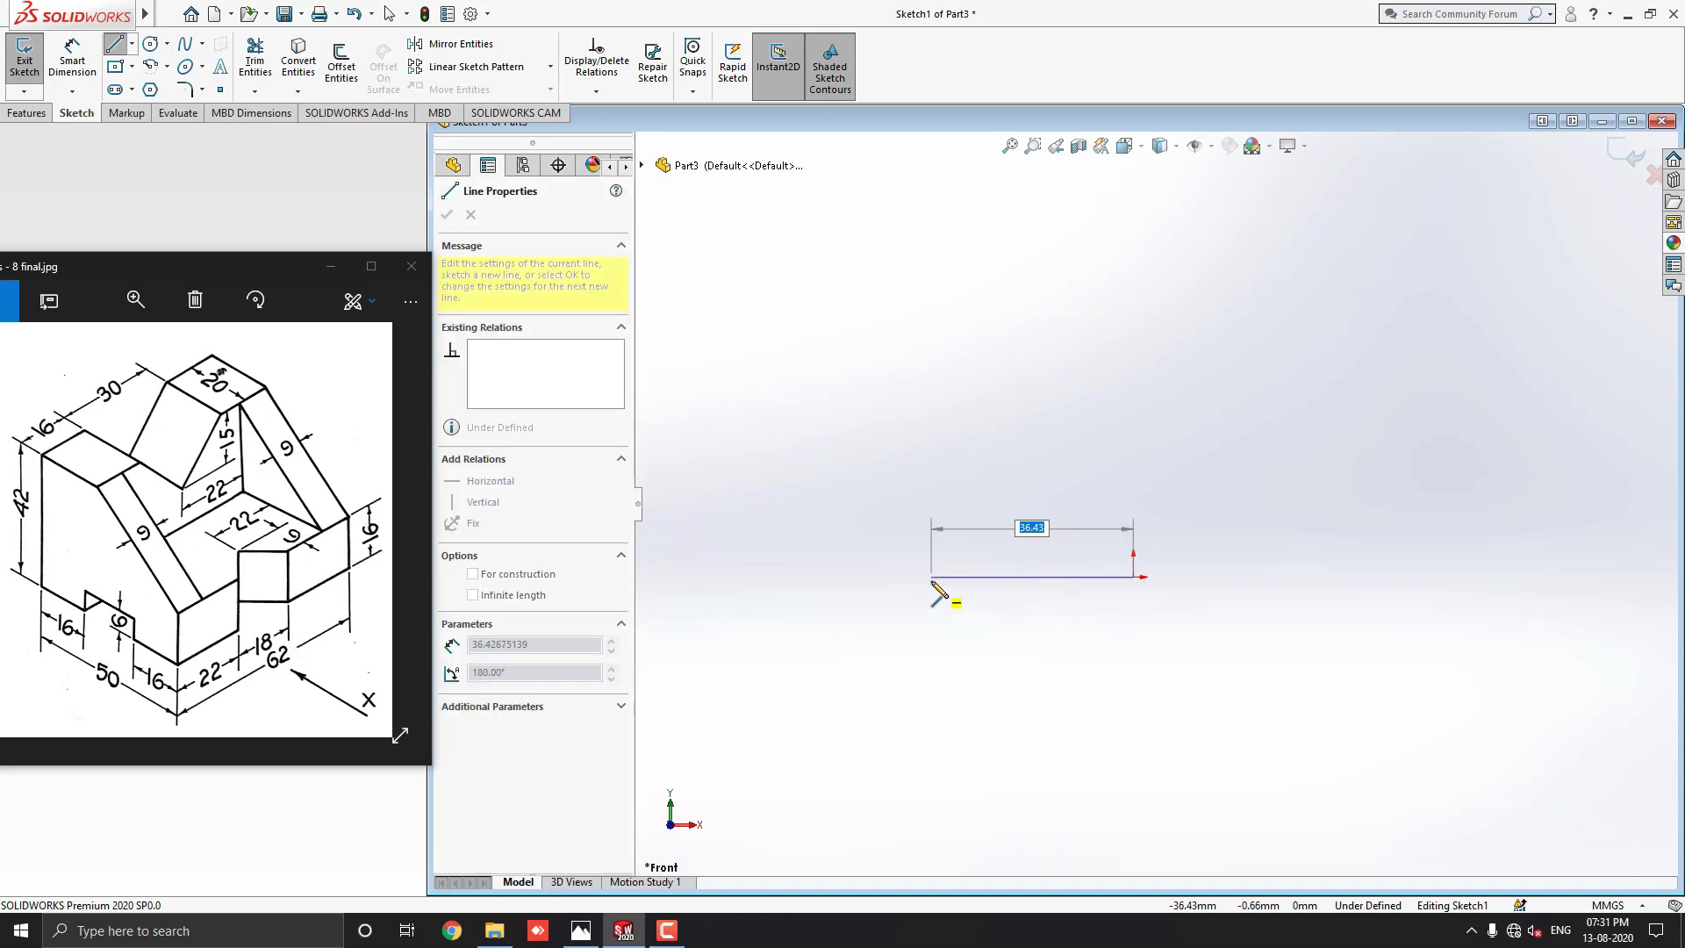
text(16)
key(Return)
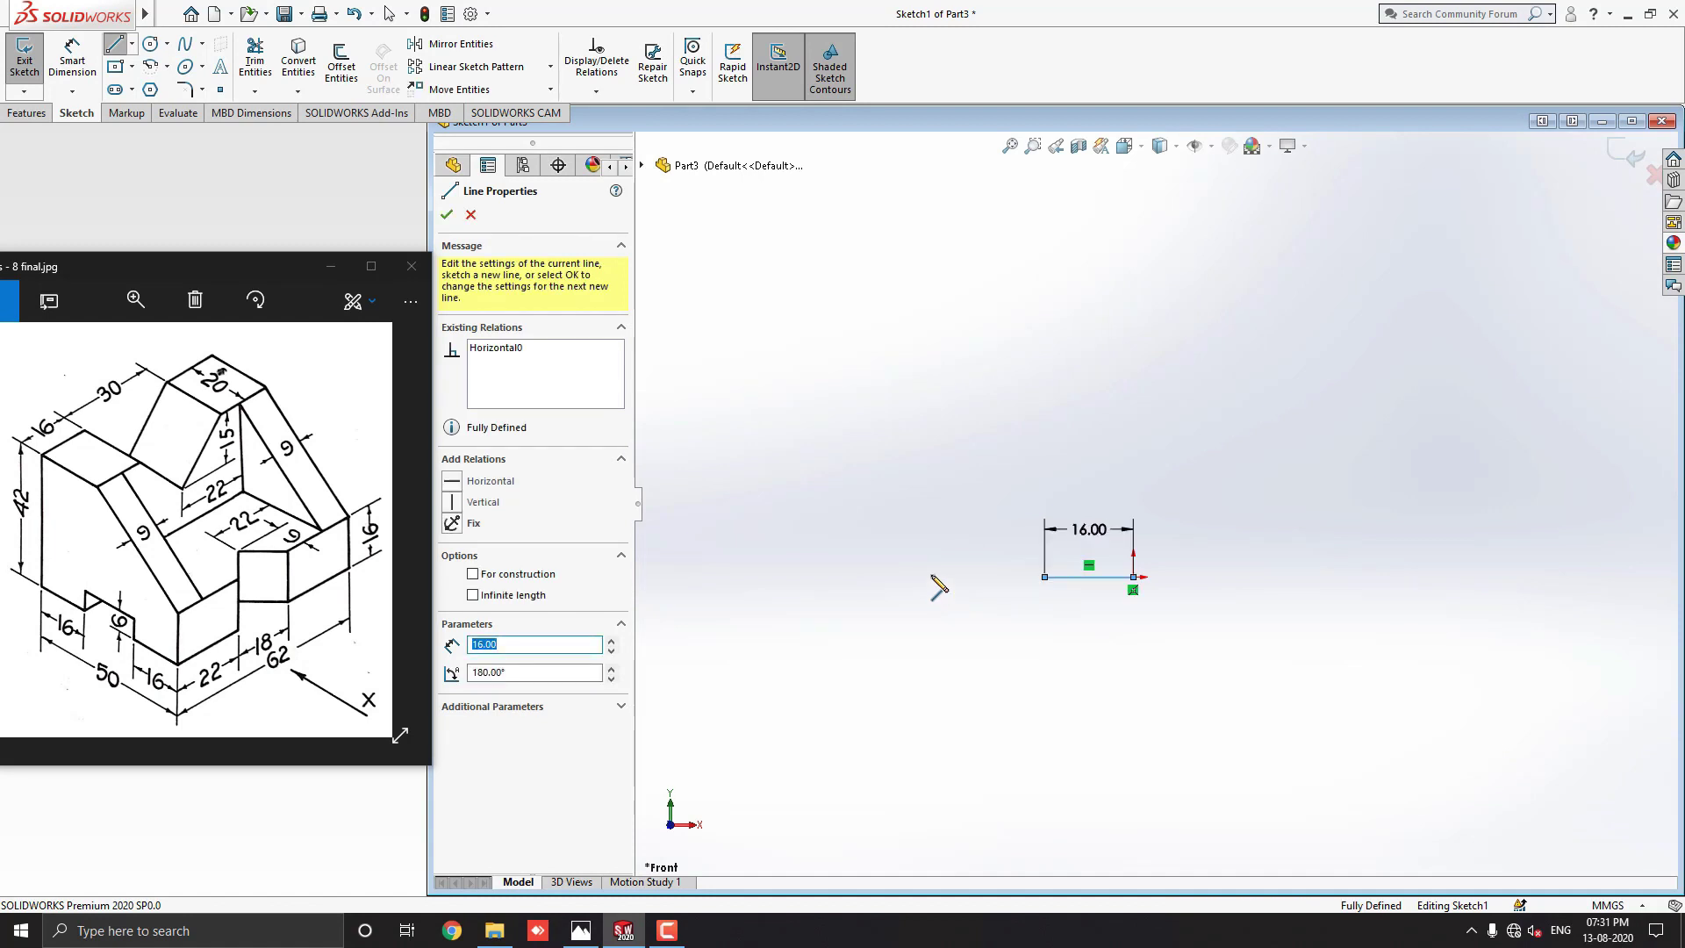
Continue the base outline with a notch 6 mm high and 50-32 mm wide, followed by another 16 mm horizontal line
click(1045, 577)
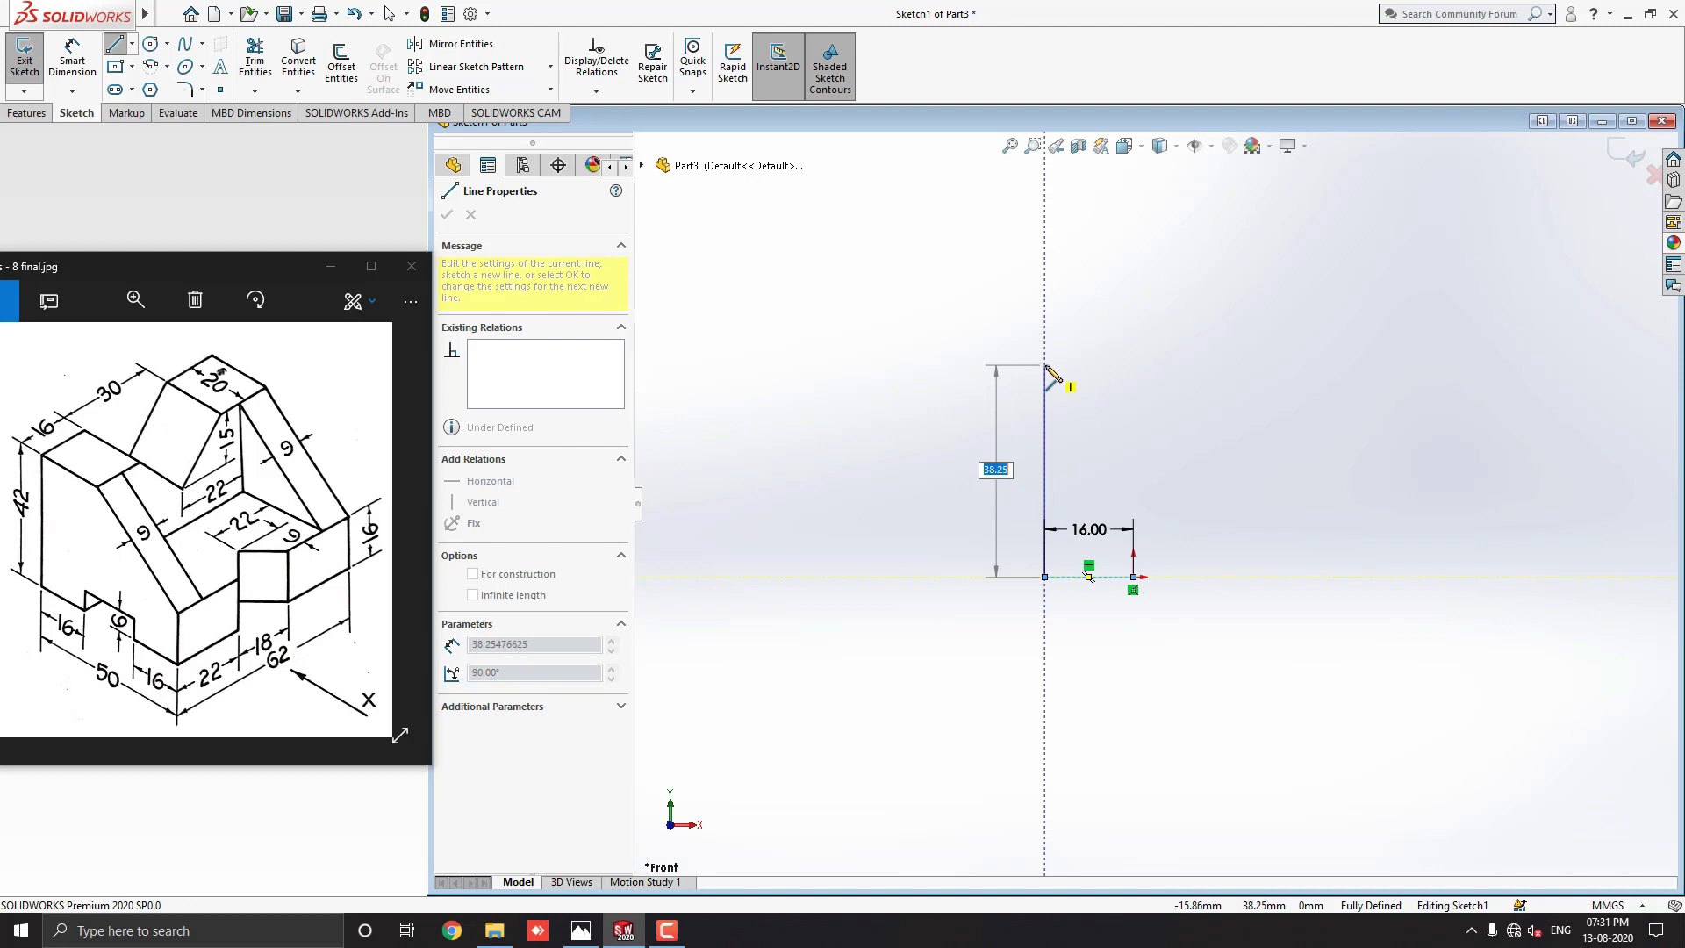
text(6)
key(Return)
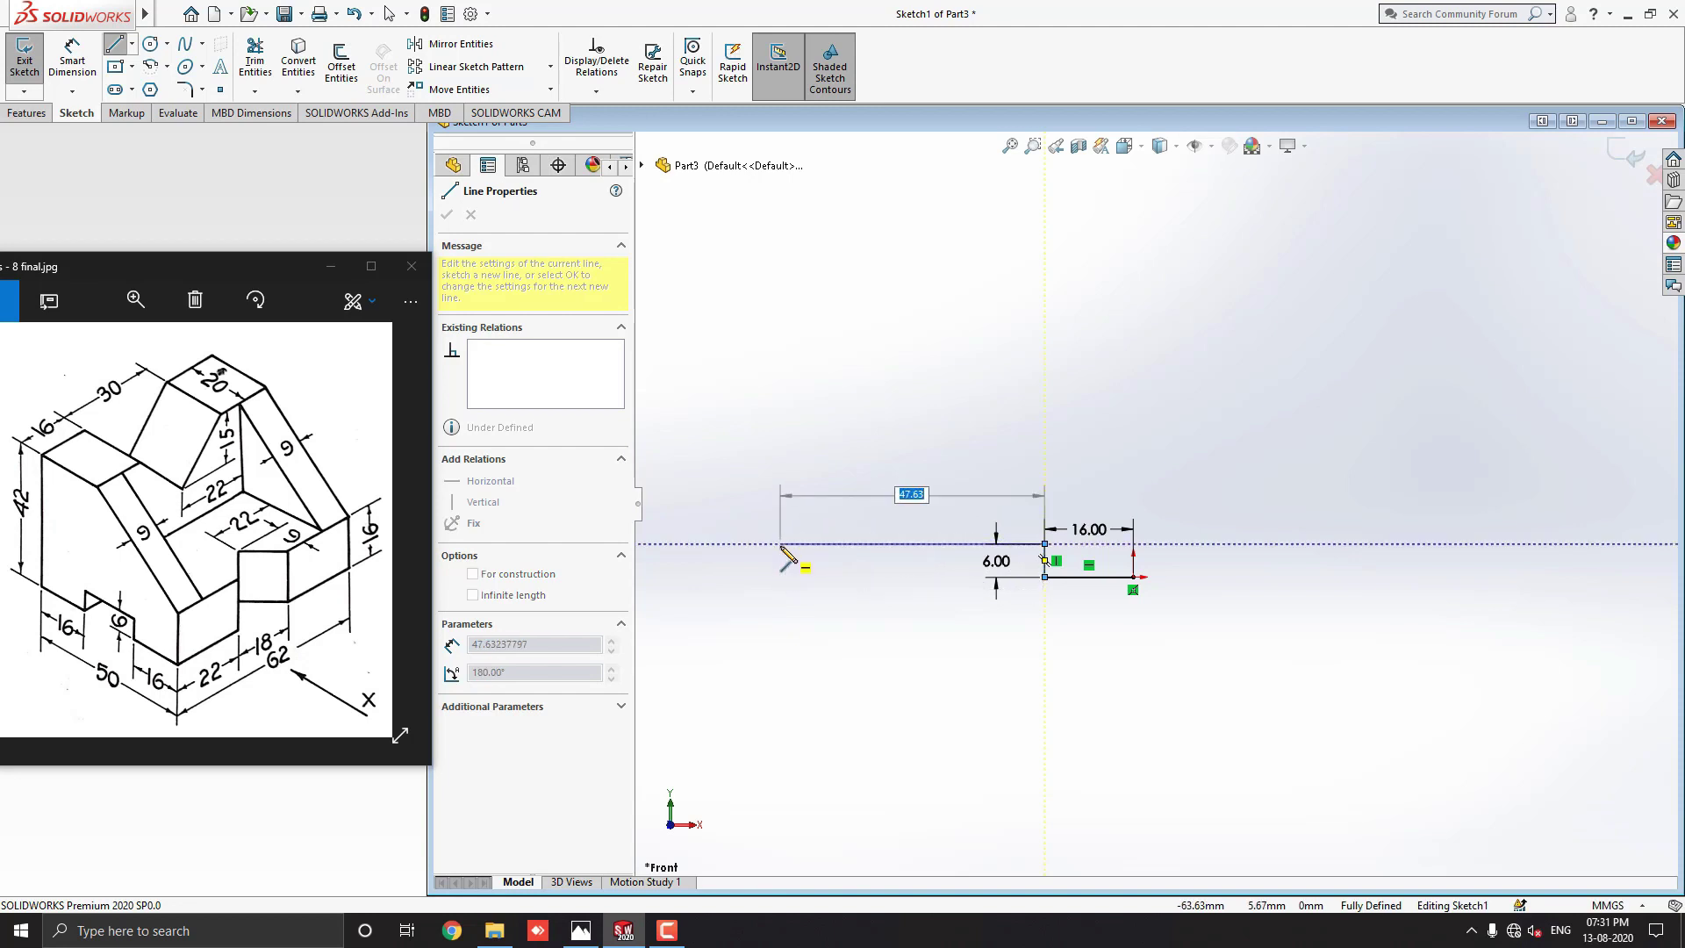
text(50-32)
key(Return)
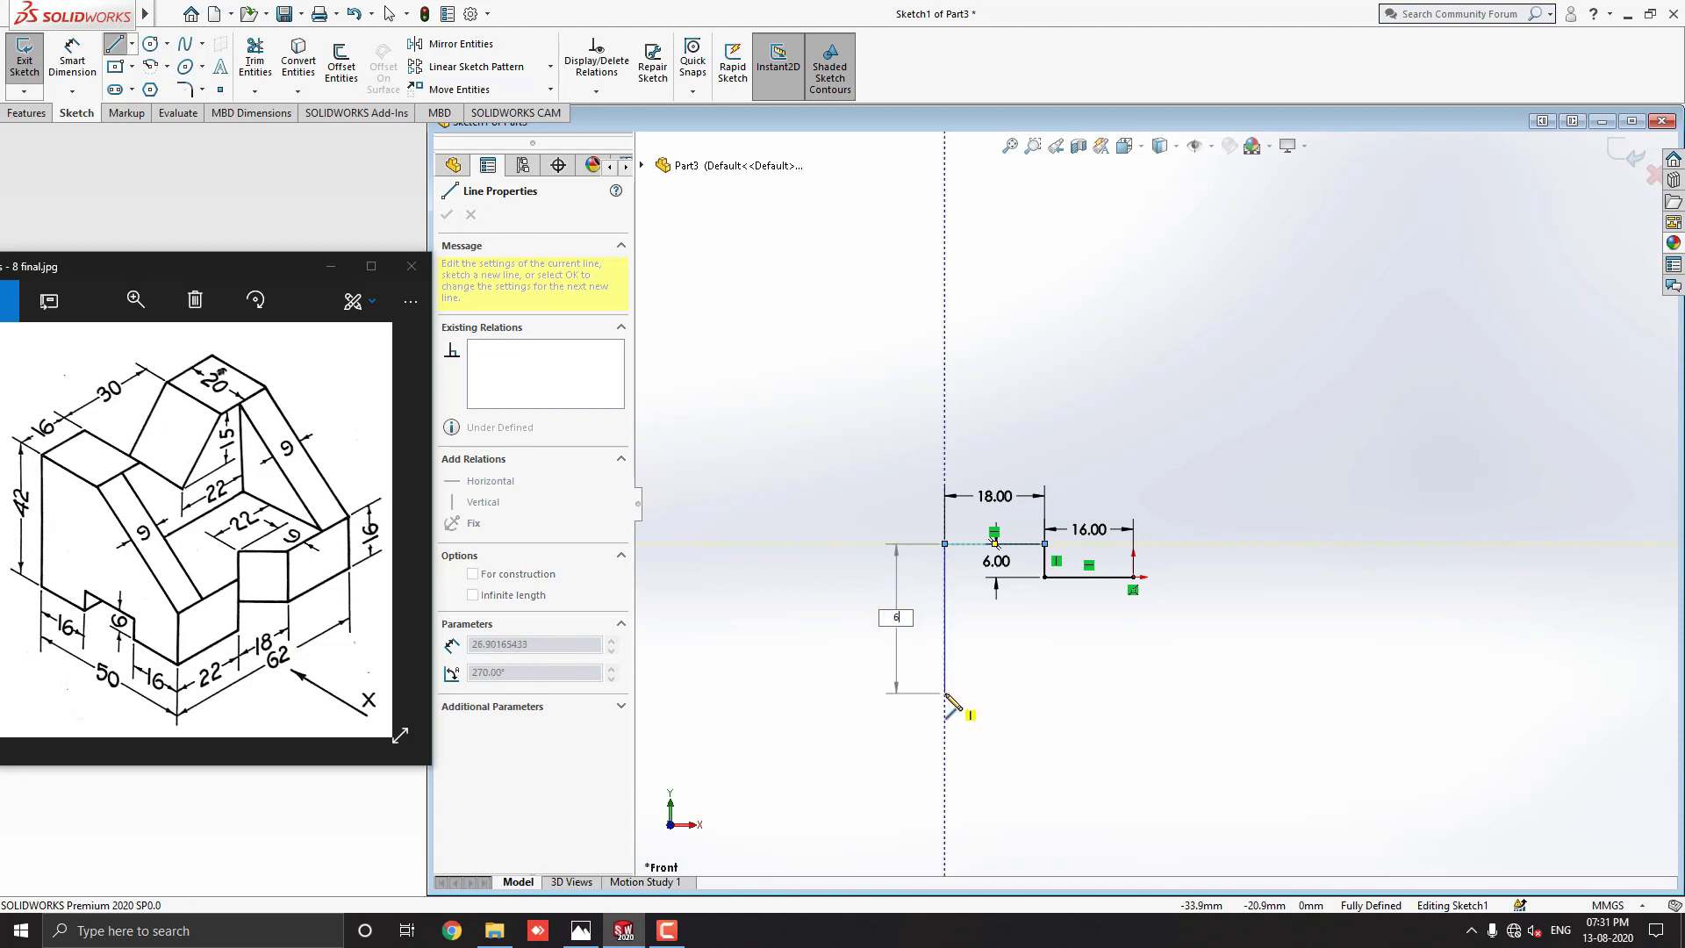
key(Return)
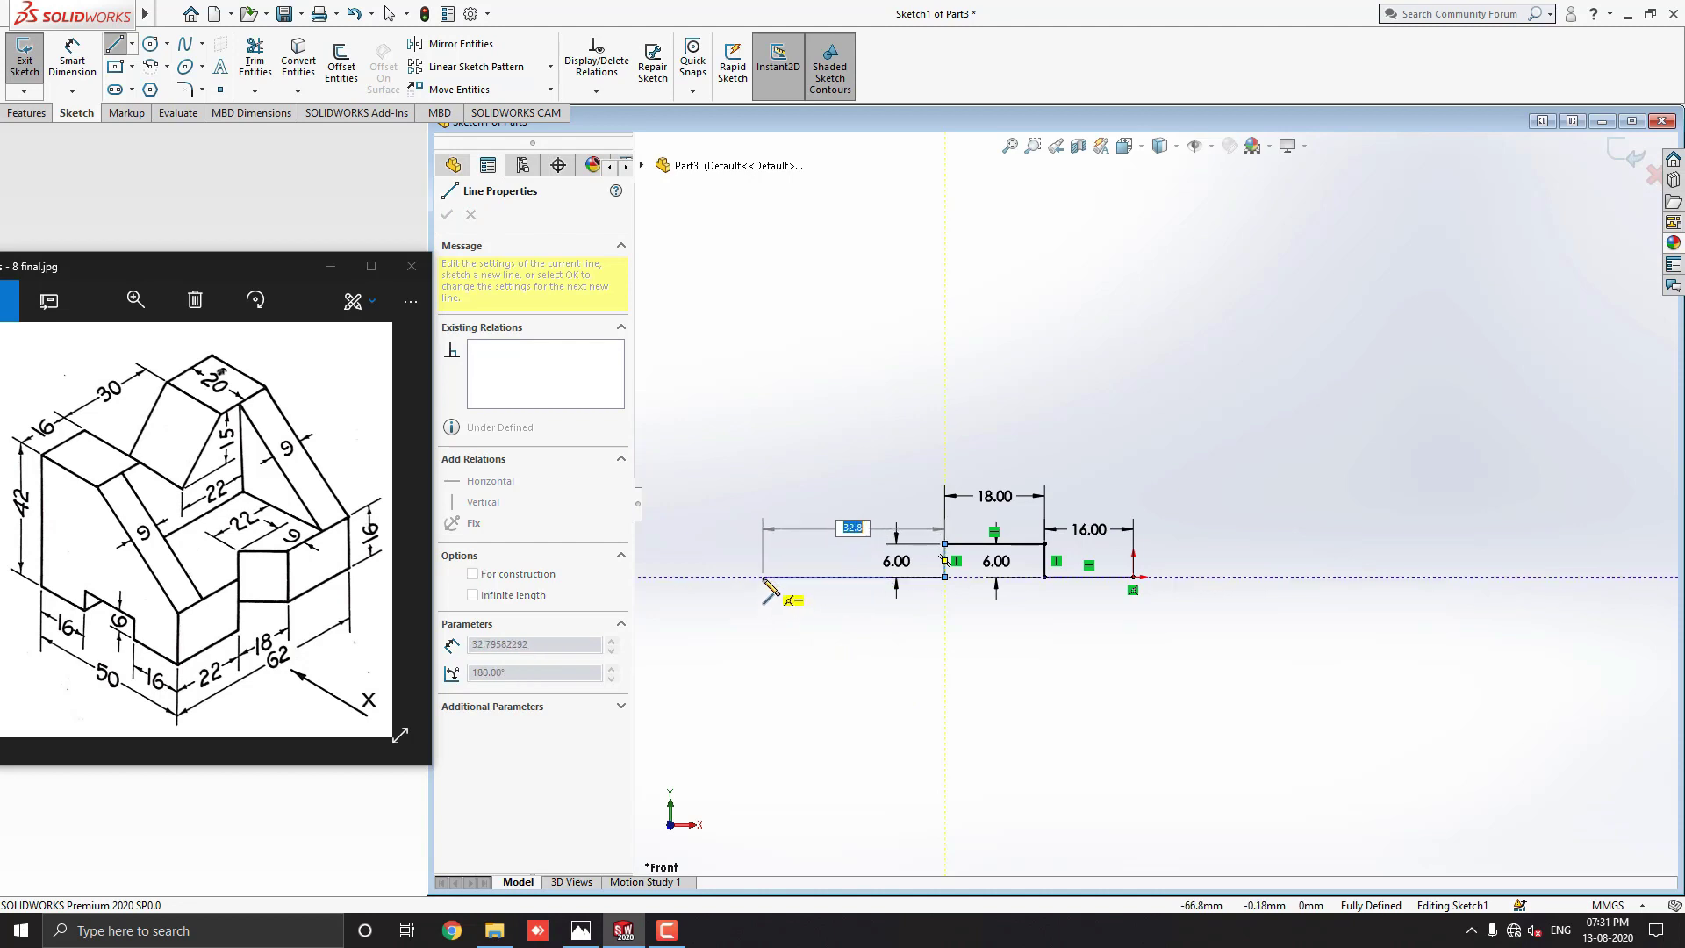
text(16)
key(Return)
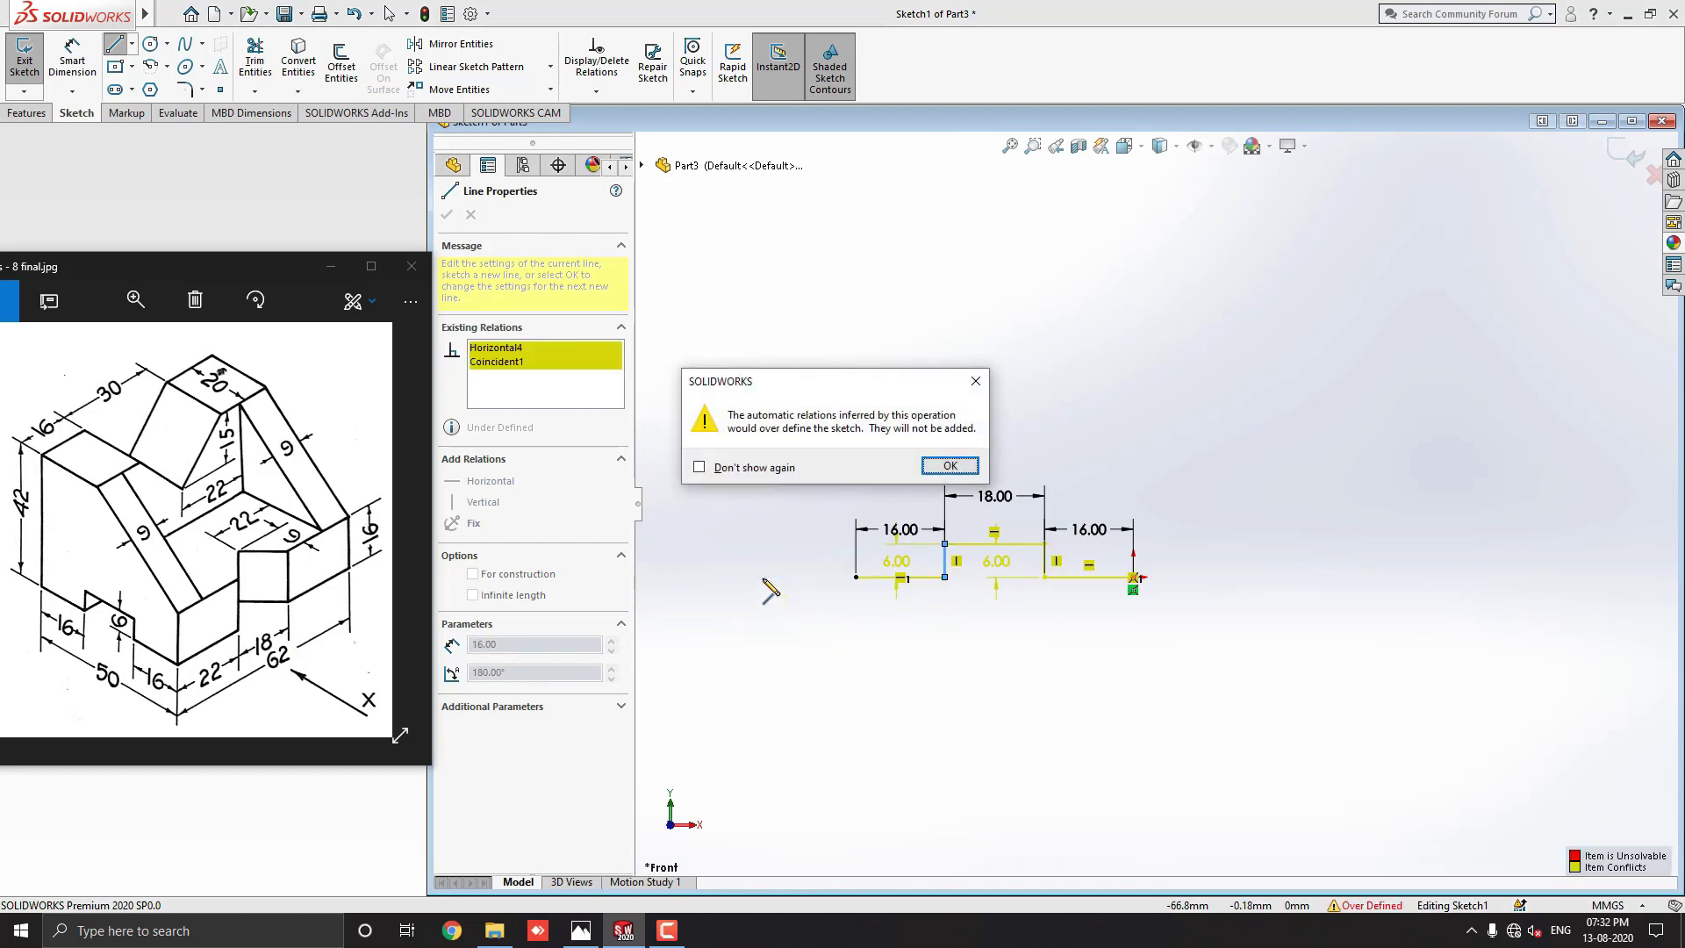
click(938, 472)
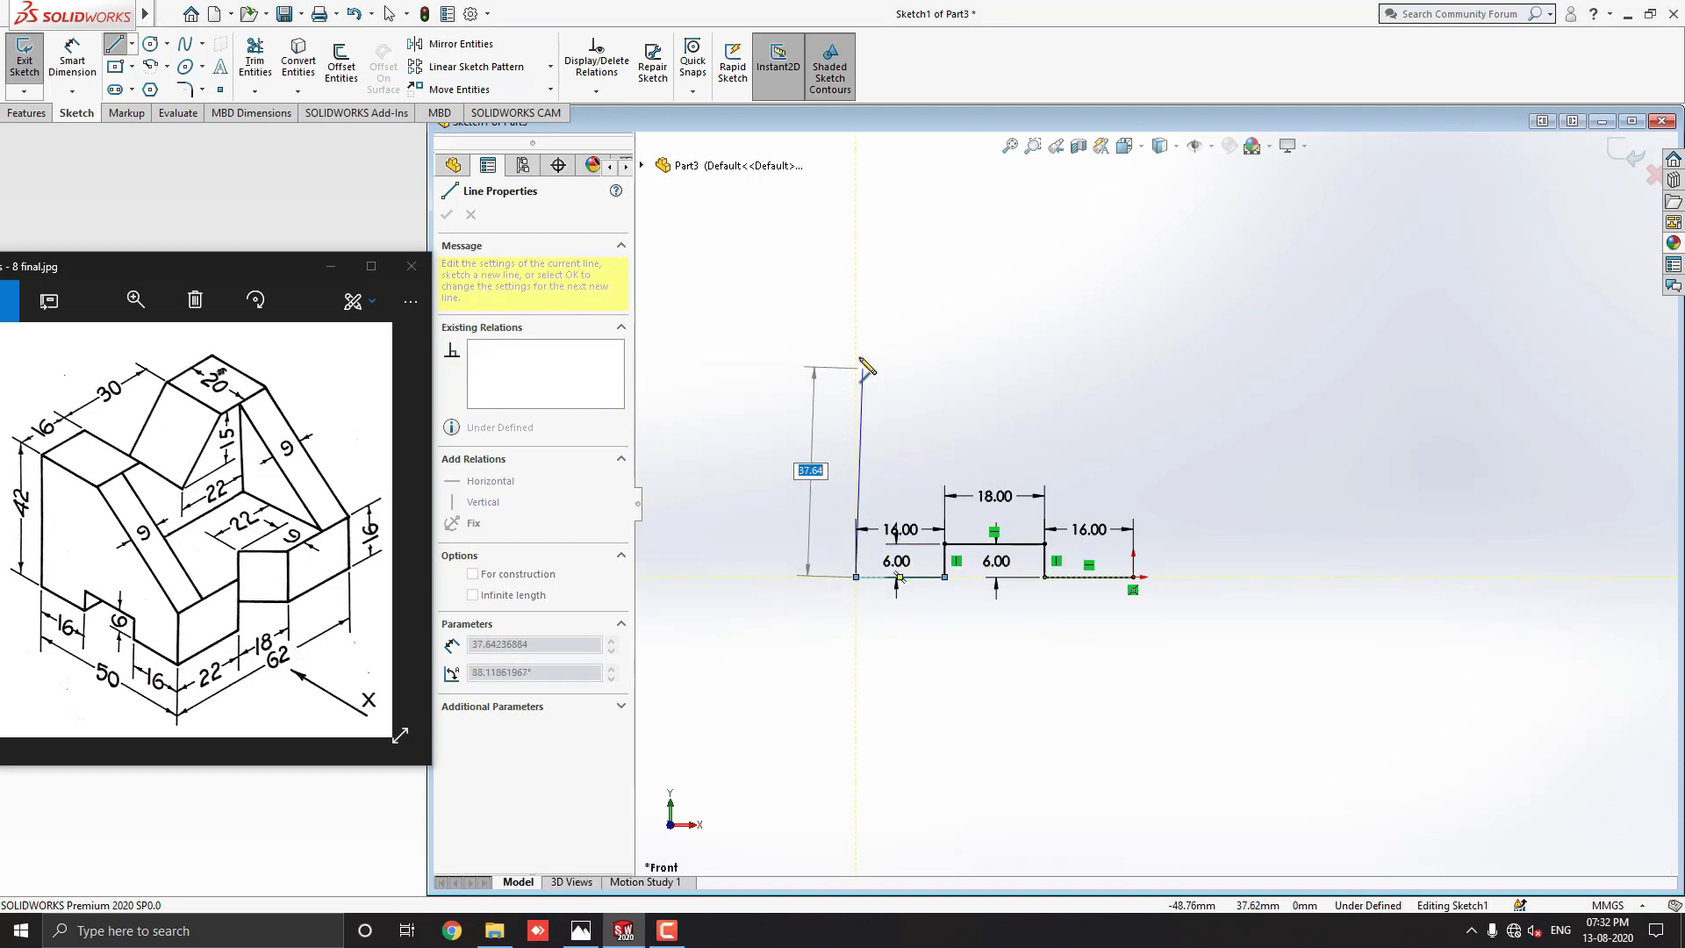
Draw the profile's 42 mm vertical back edge and its 20 mm horizontal top edge
text(4)
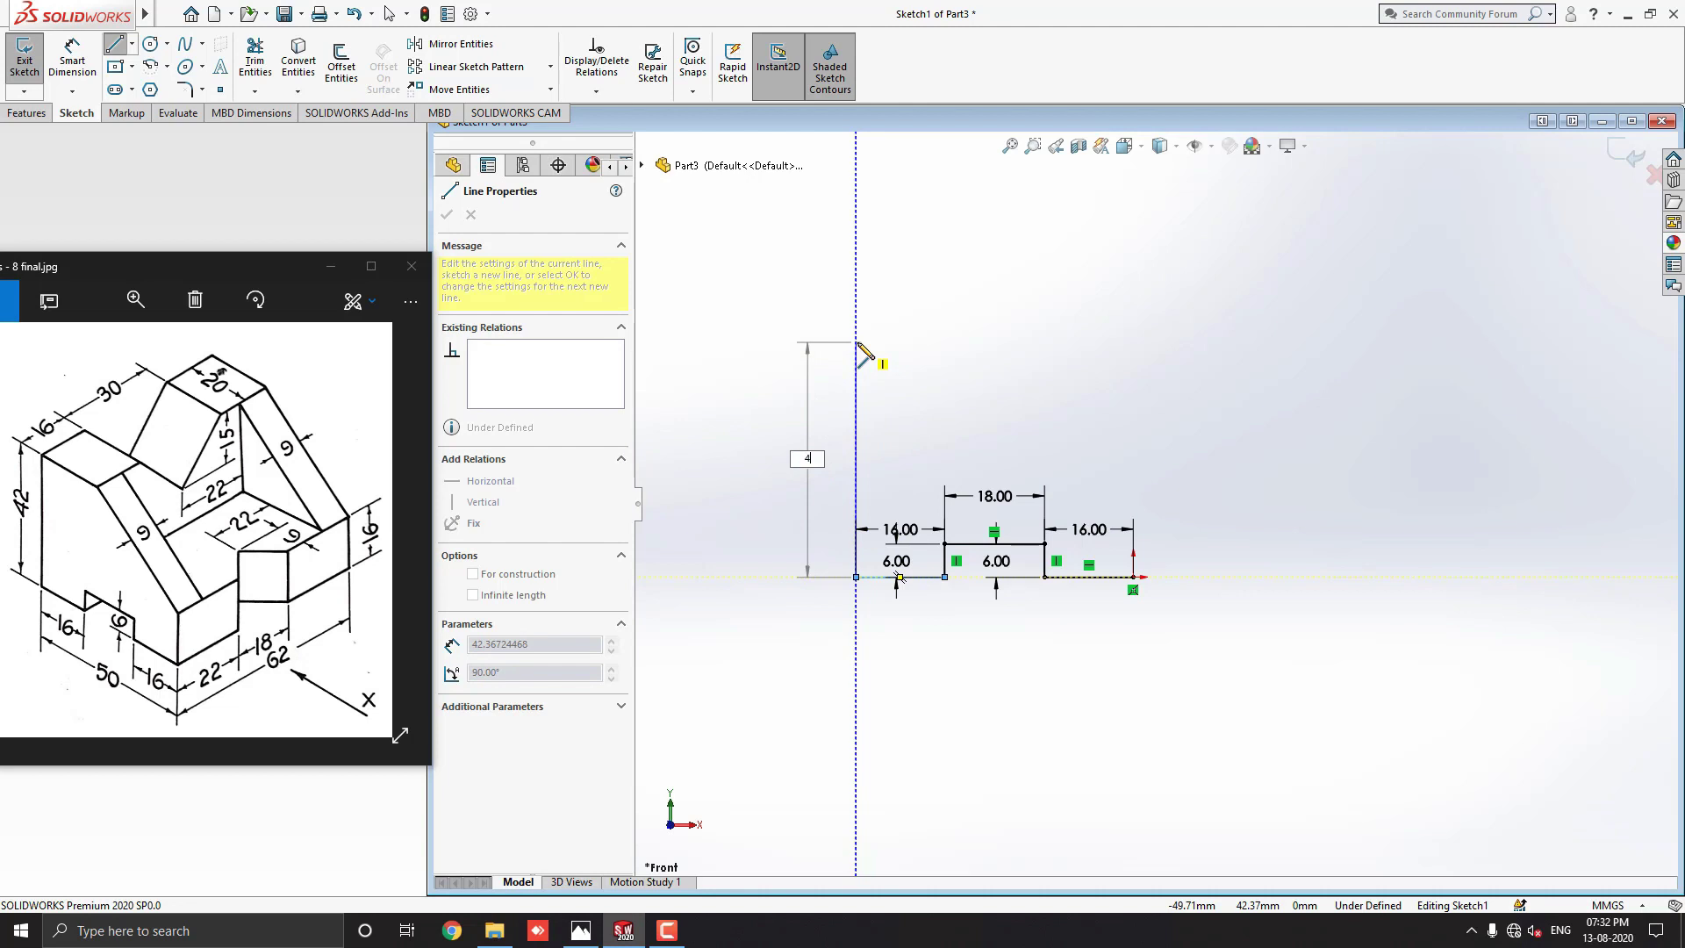
text(2)
key(Return)
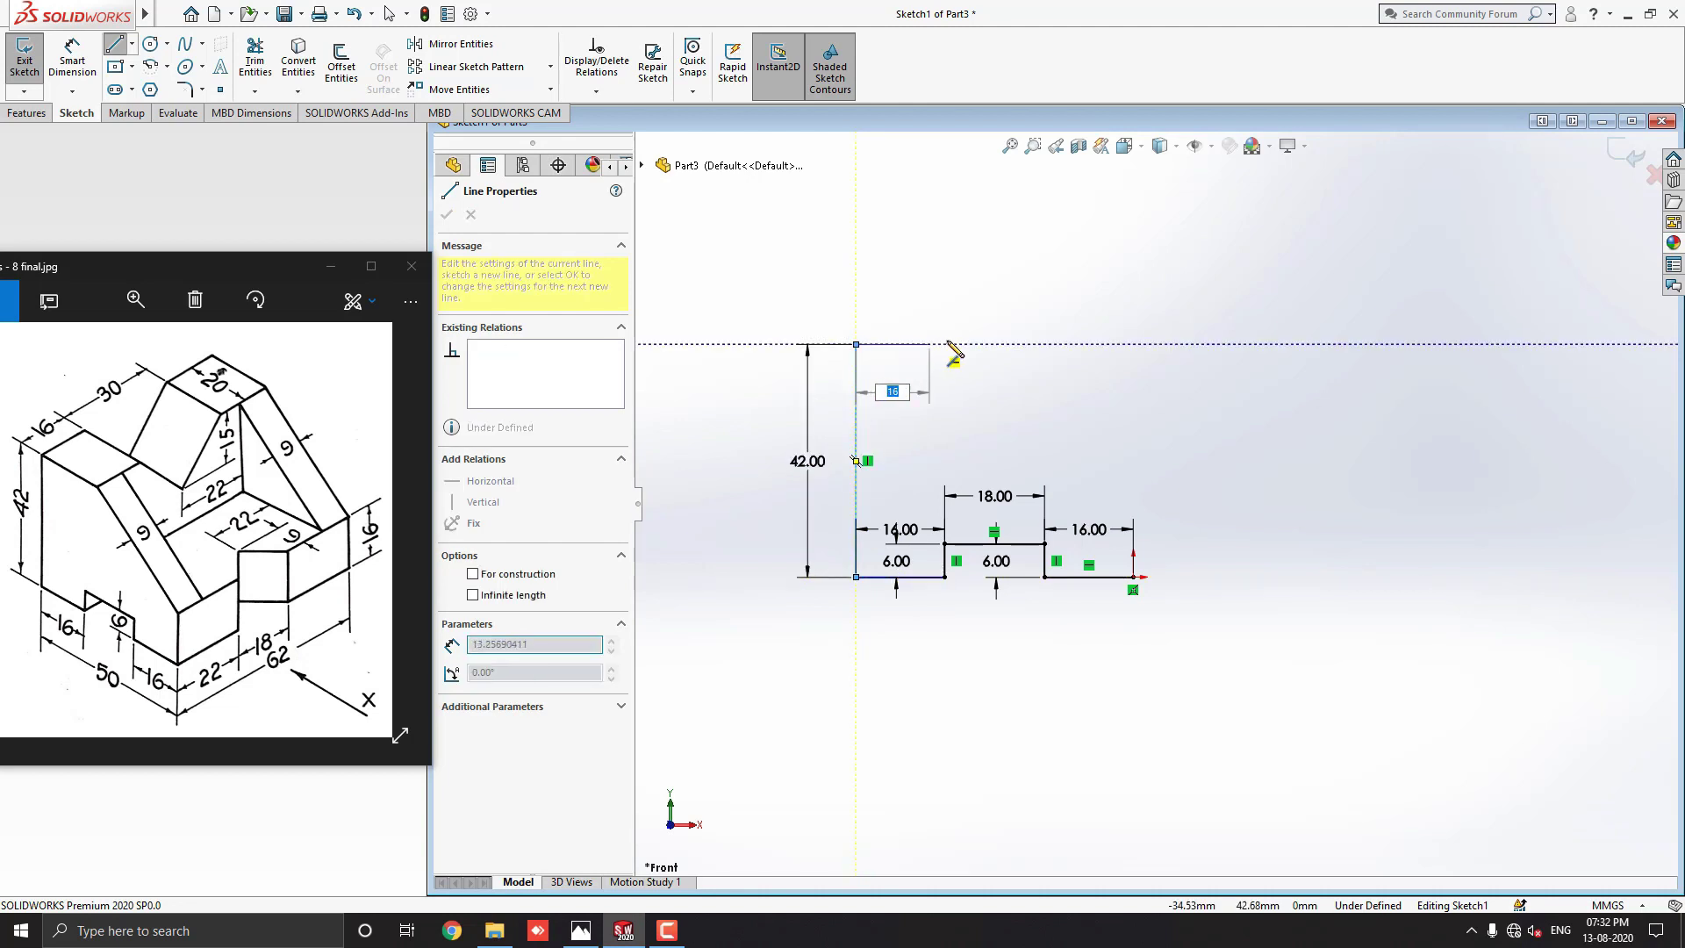
text(20)
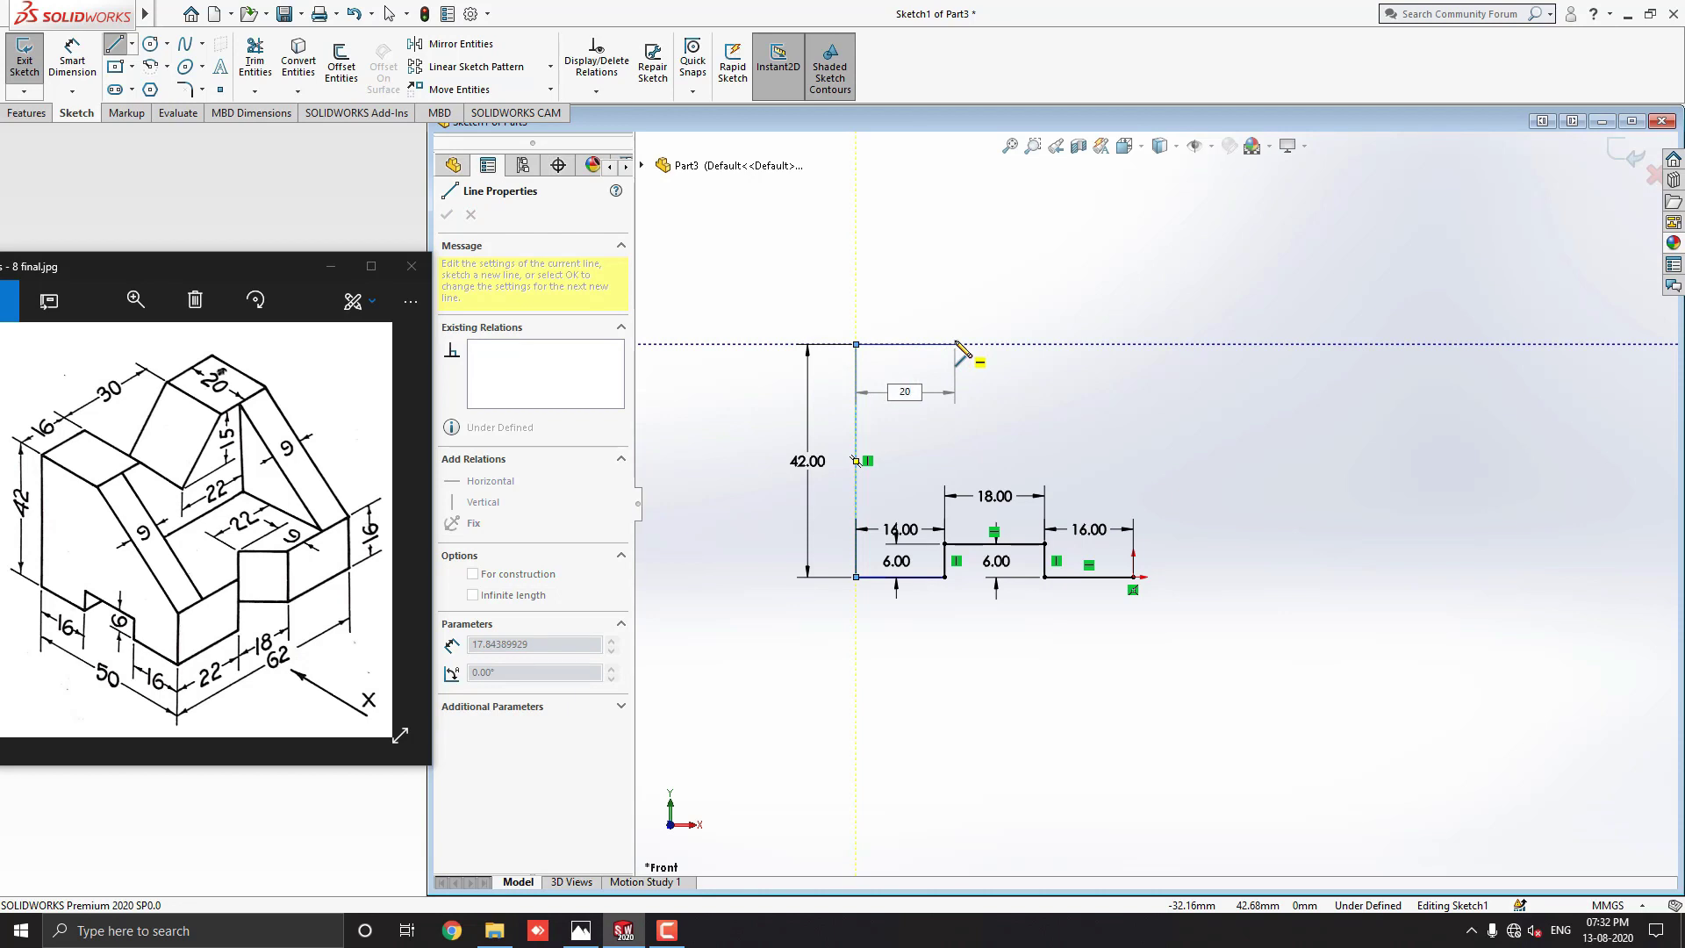
key(Return)
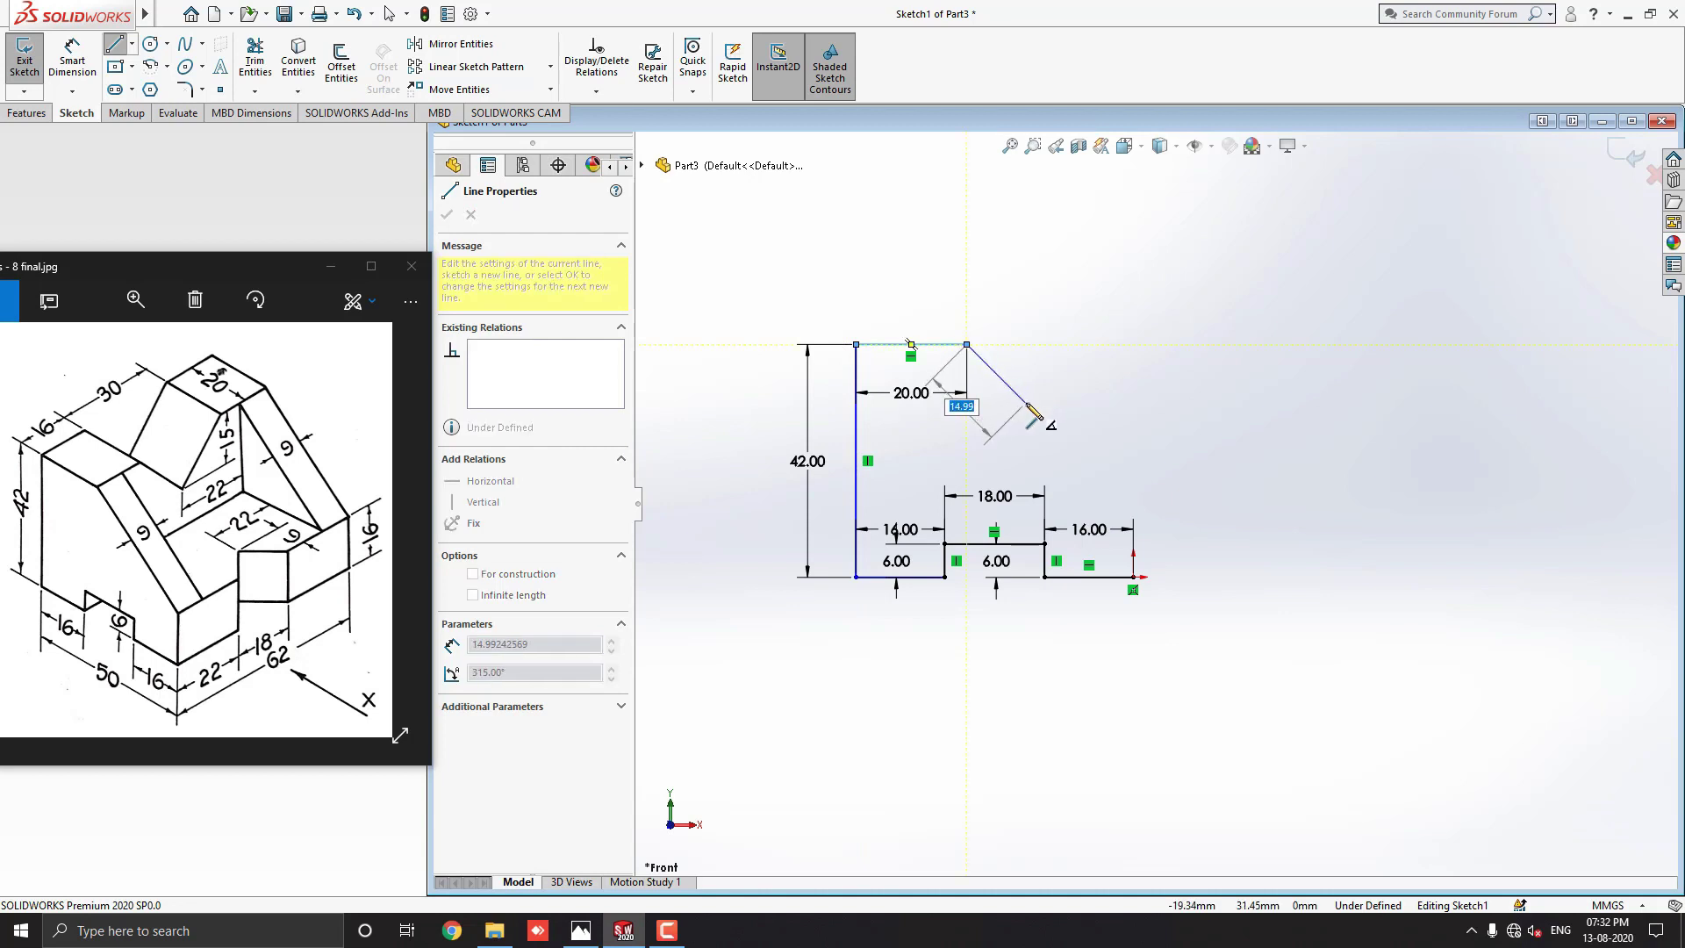
Close the L-shaped profile with a vertical inner edge, a horizontal ledge and a front edge about 19 mm high ending at the origin
scroll(919, 400, down, 3)
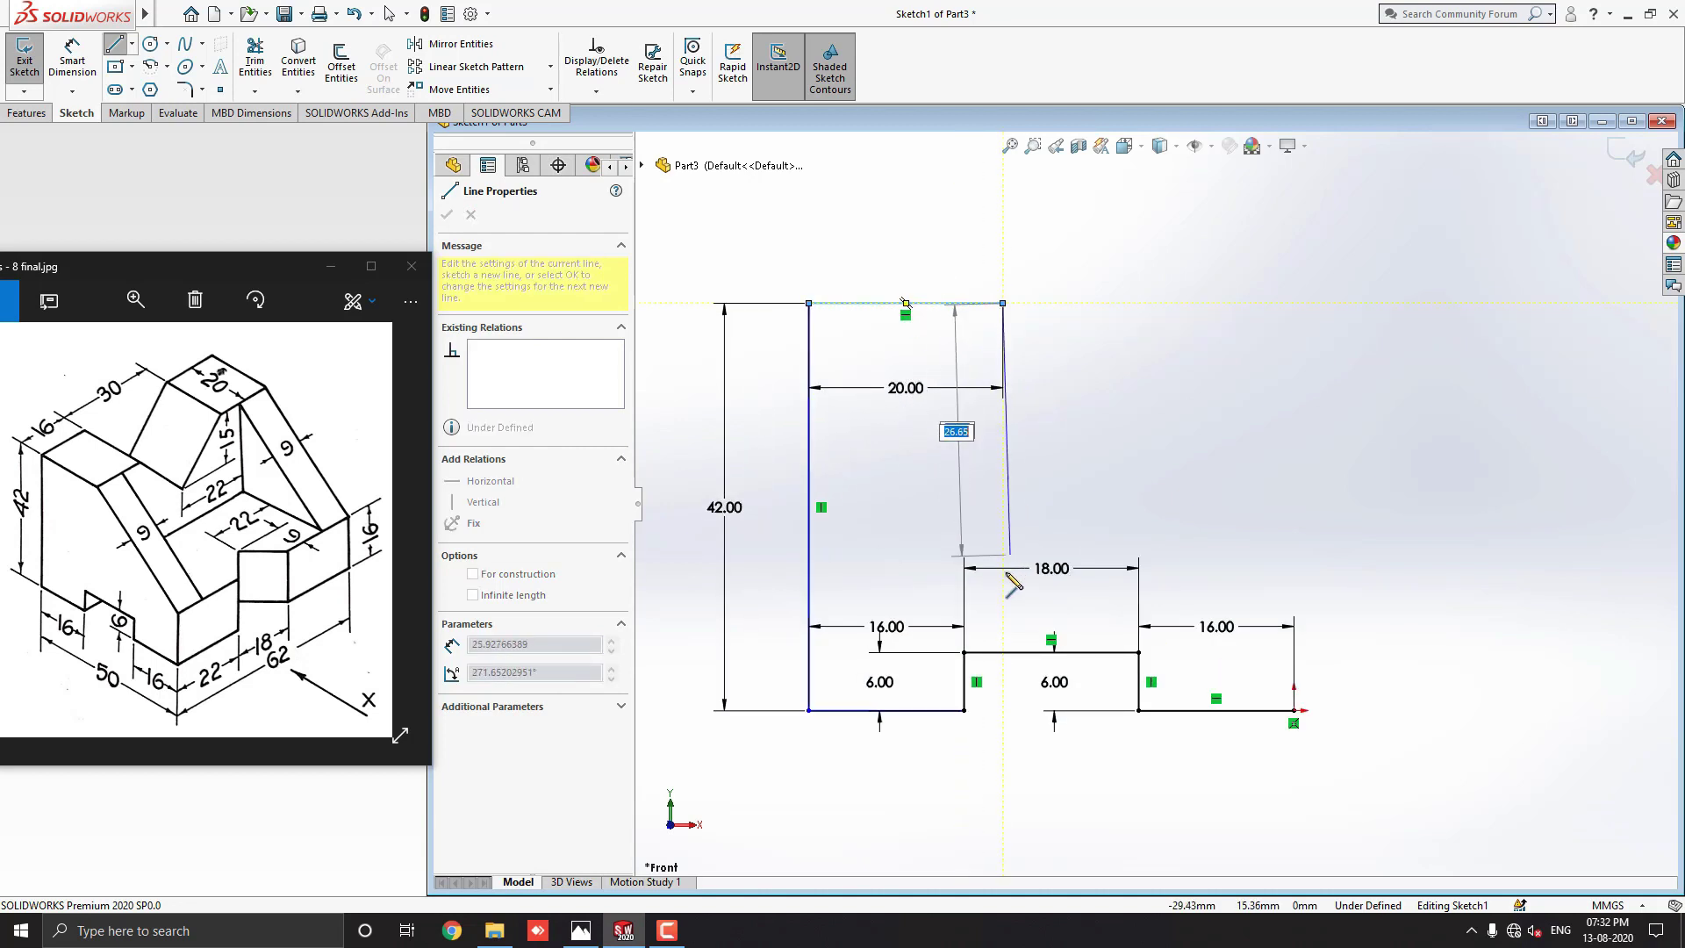
click(1004, 525)
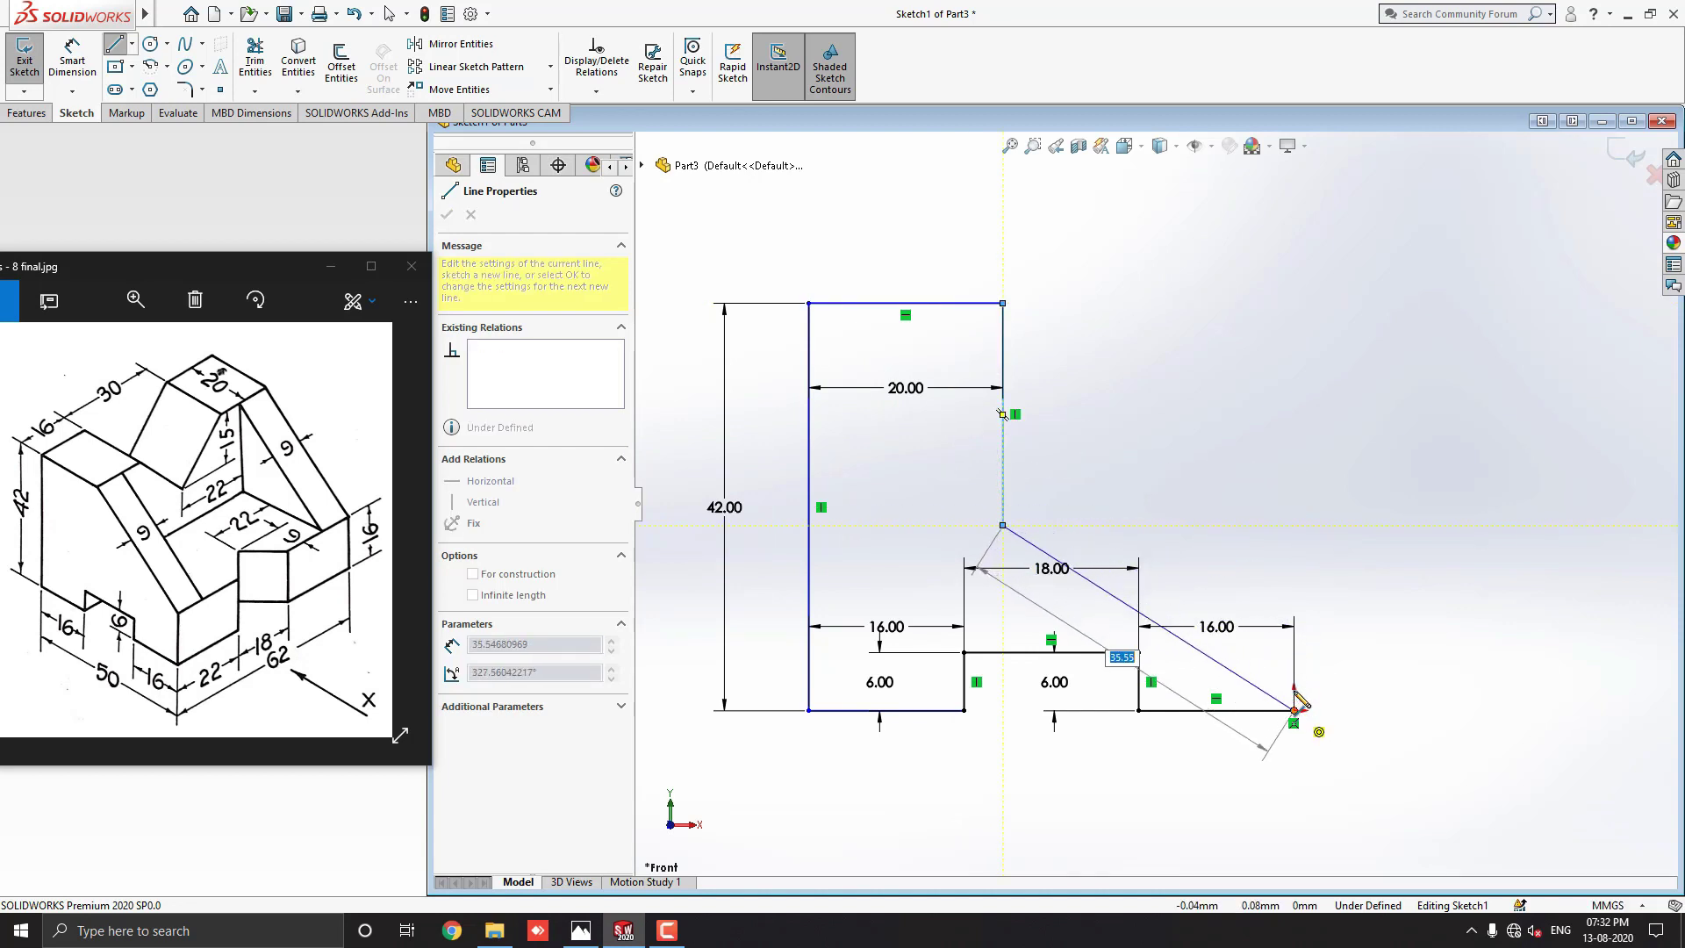
click(1293, 525)
click(1293, 710)
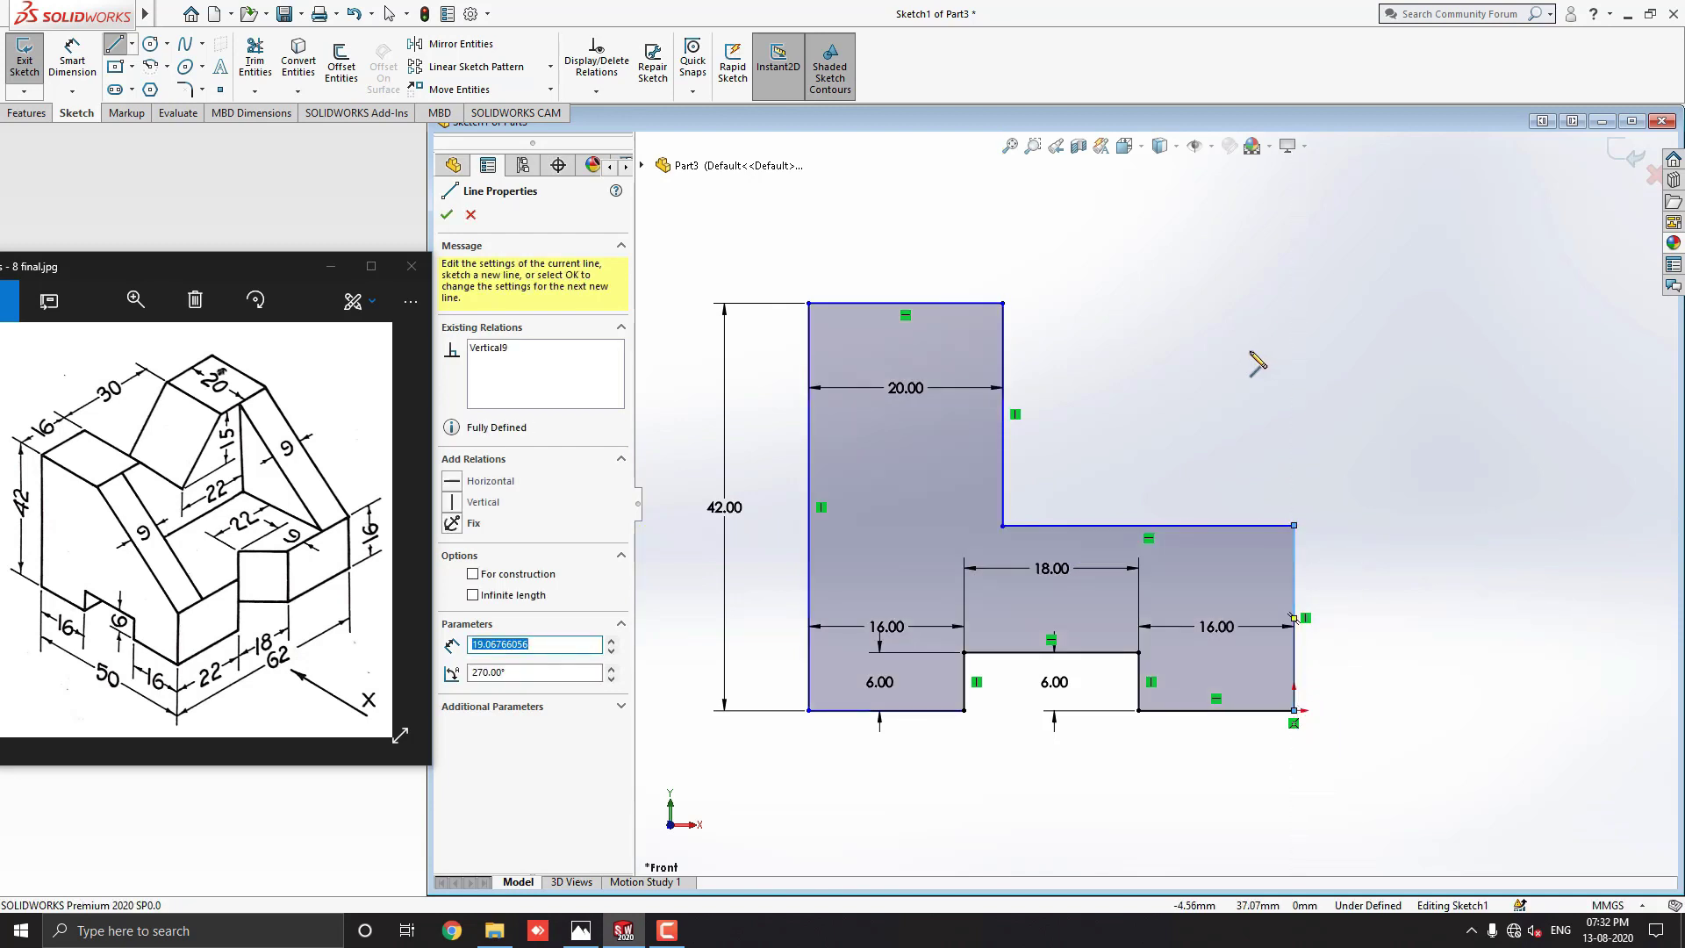
key(Escape)
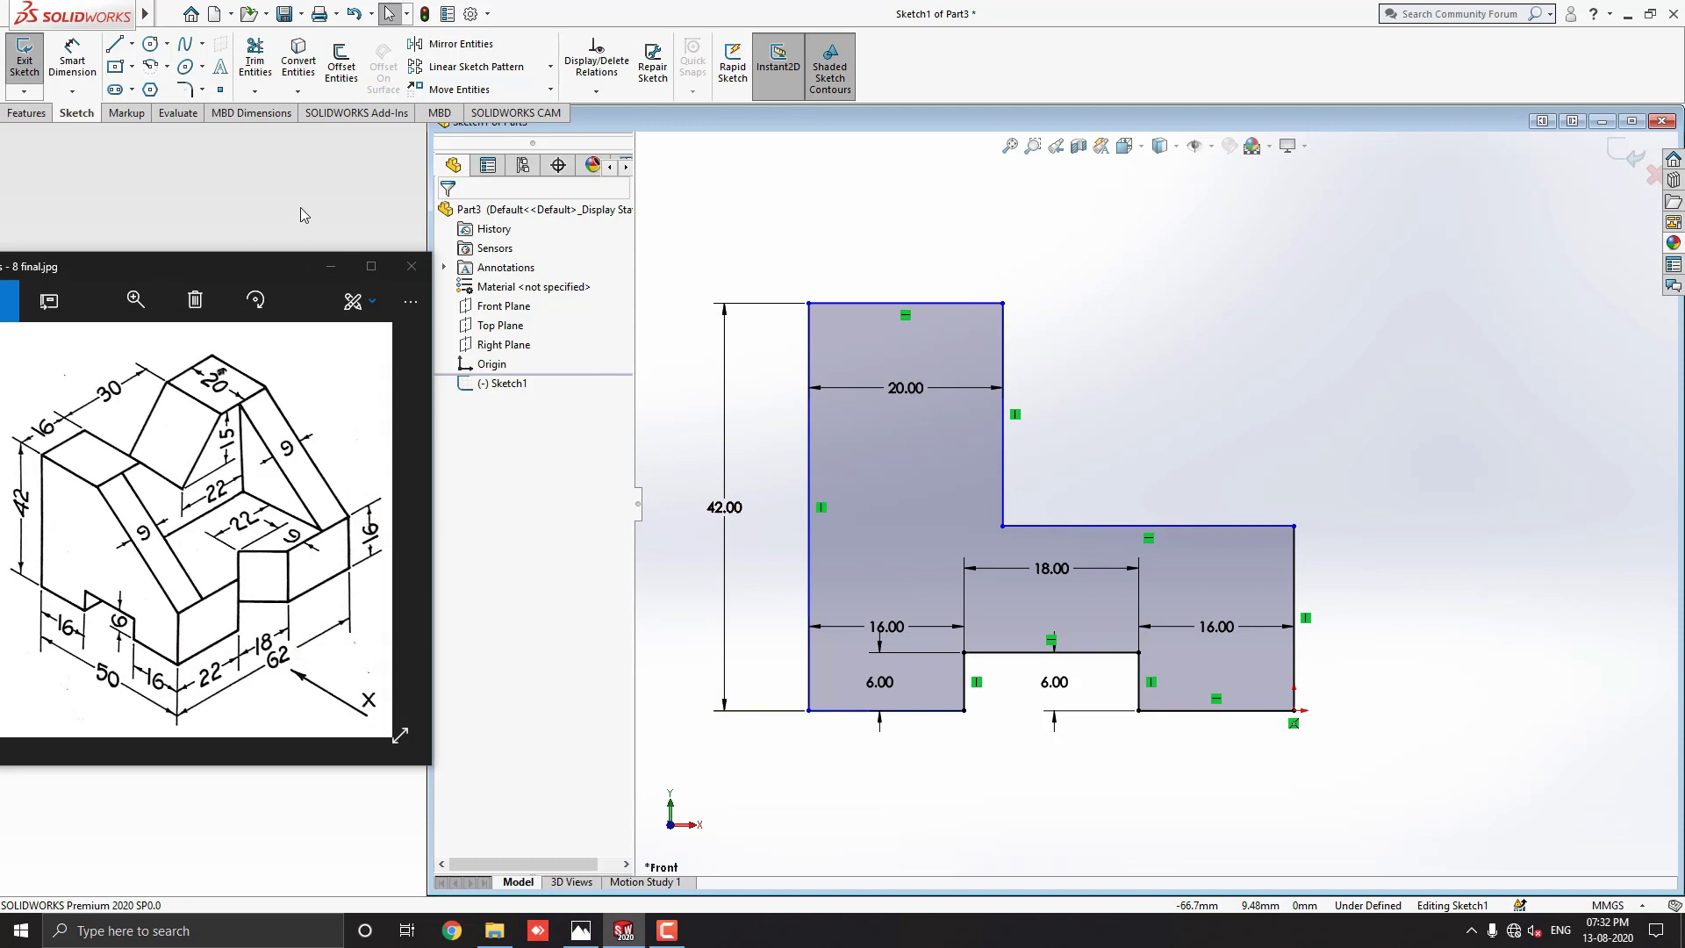
Dimension the front vertical edge of the profile at 16 mm
click(72, 60)
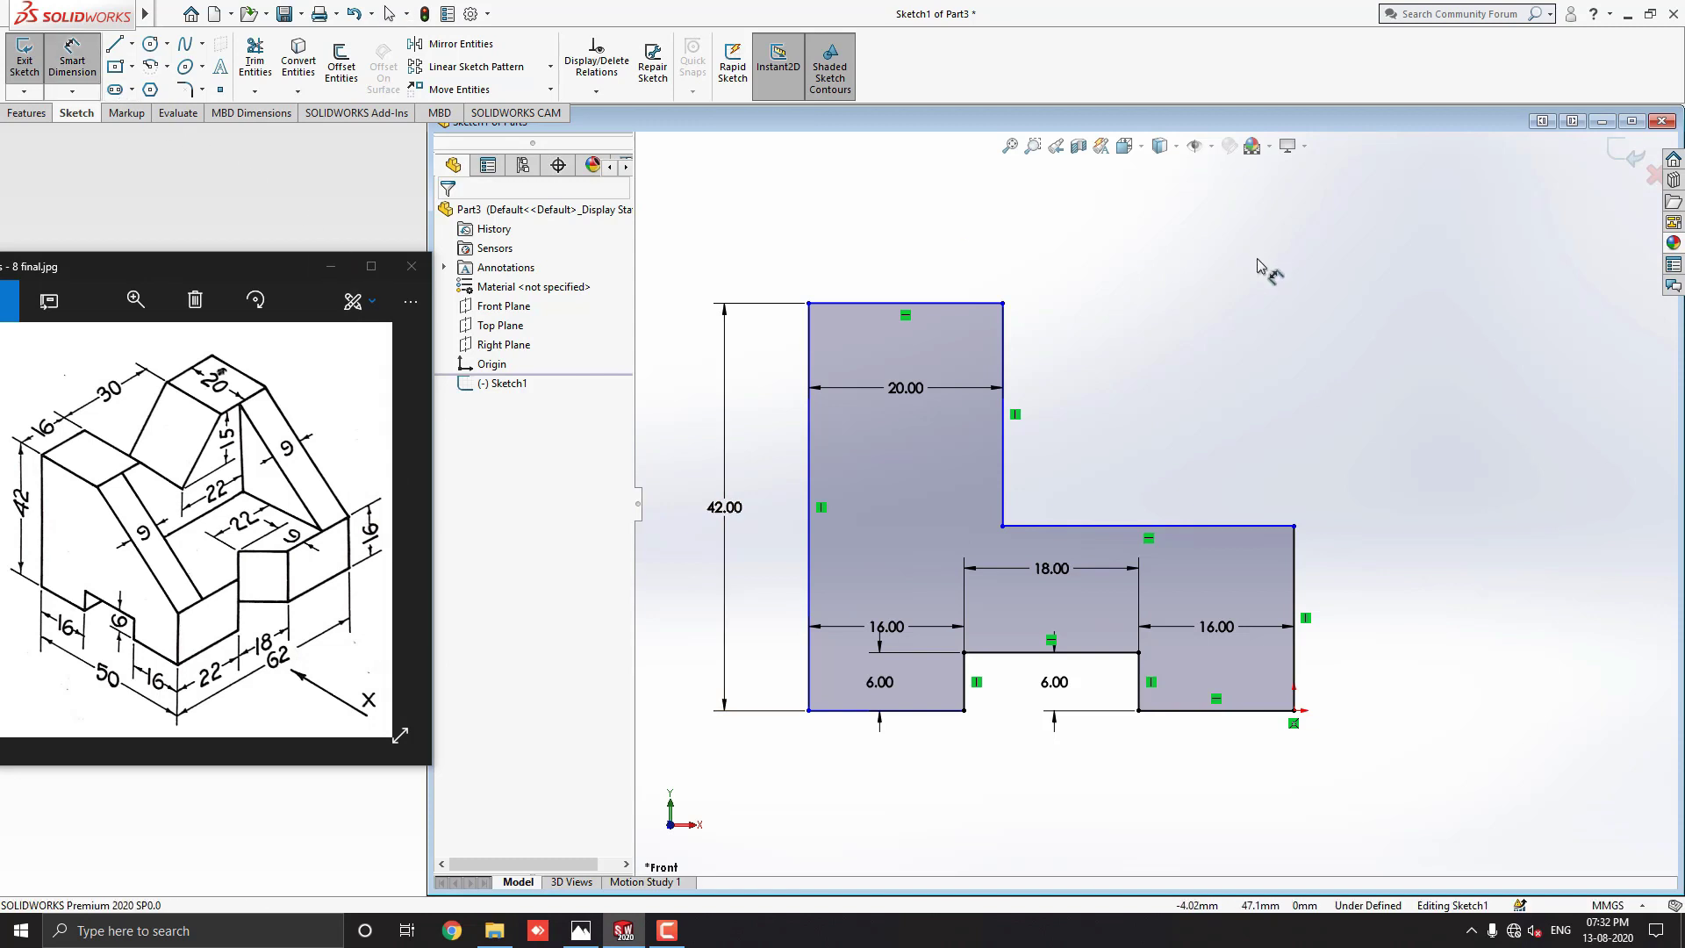
click(1297, 584)
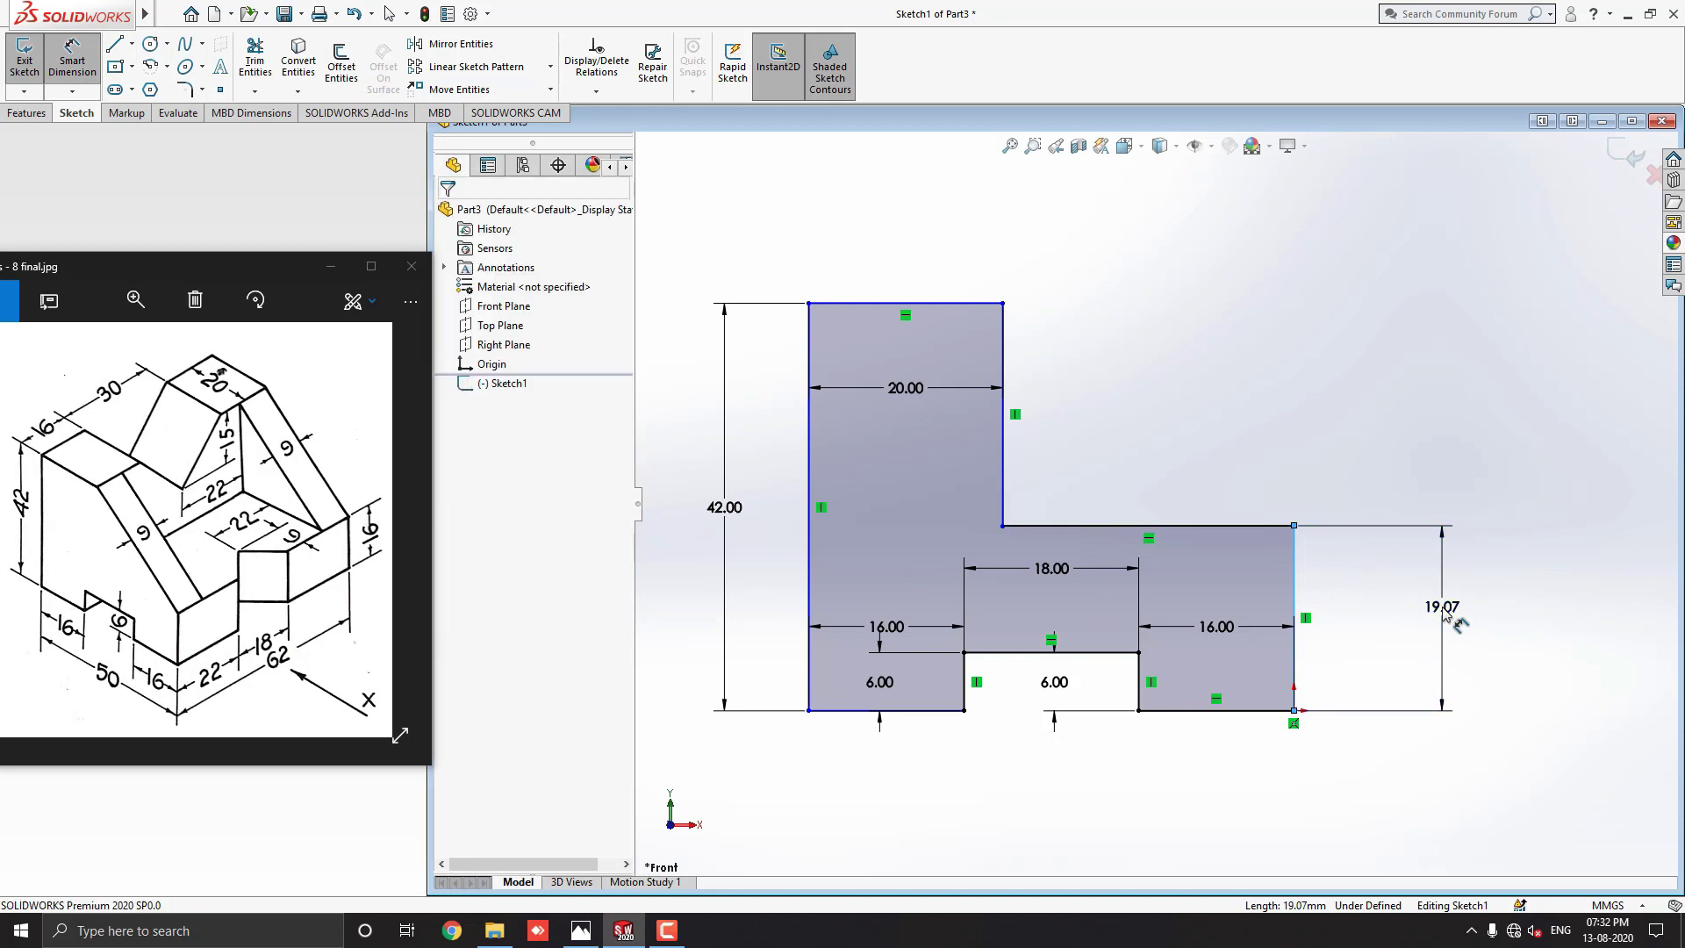
click(1446, 614)
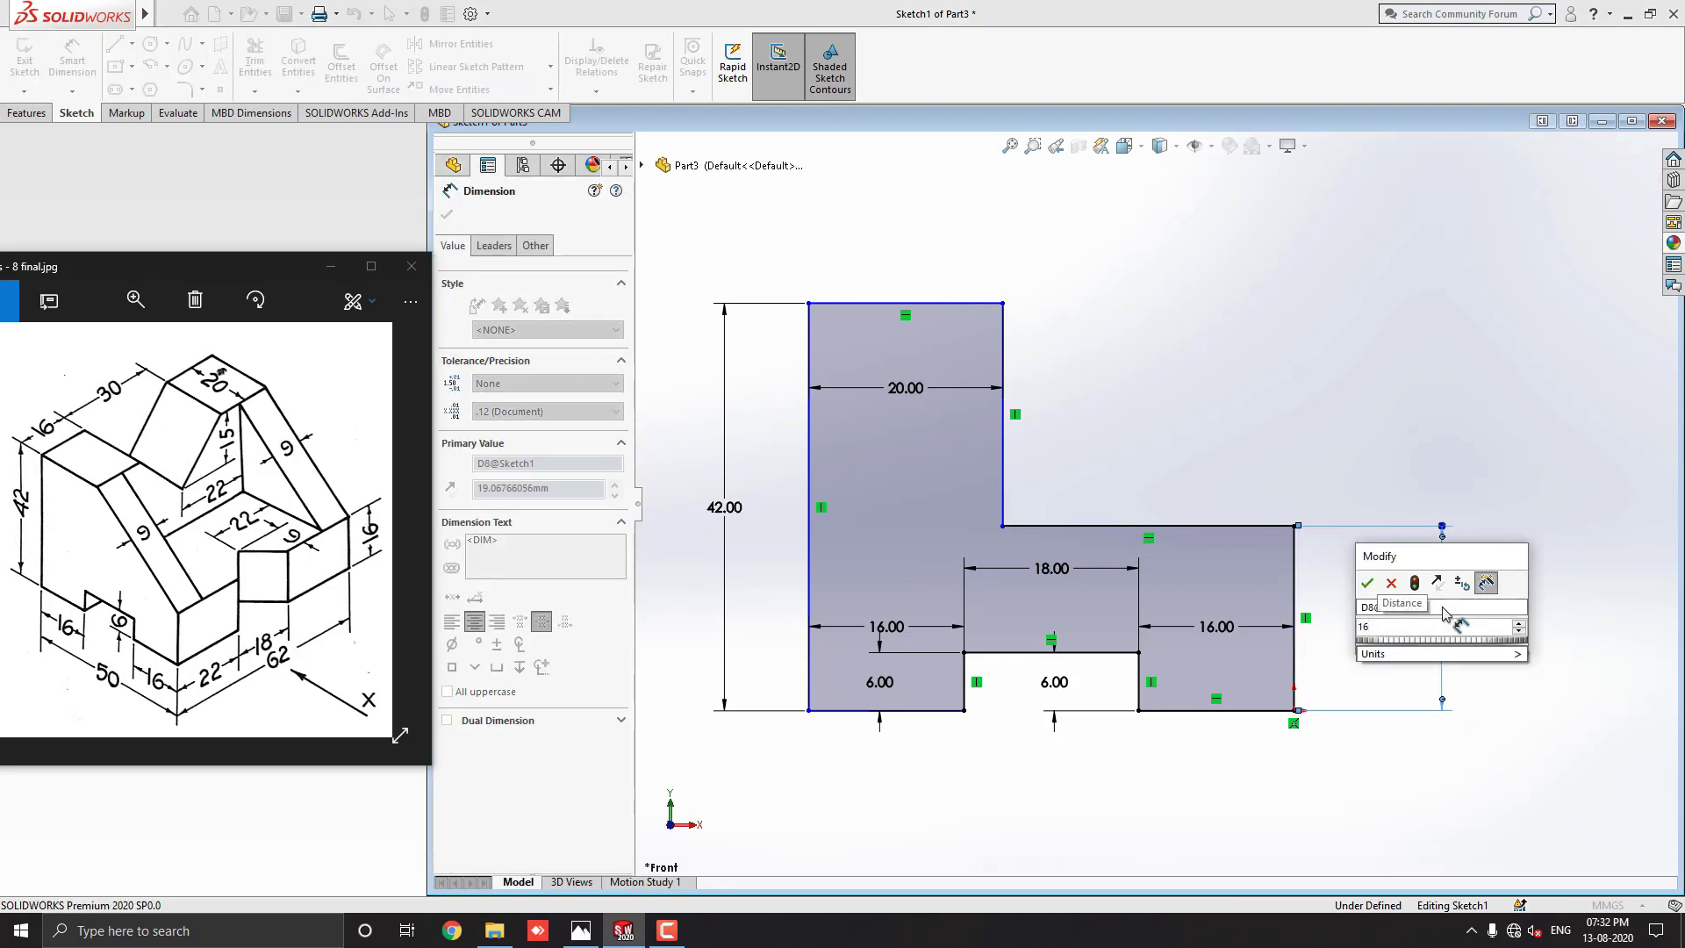
key(Return)
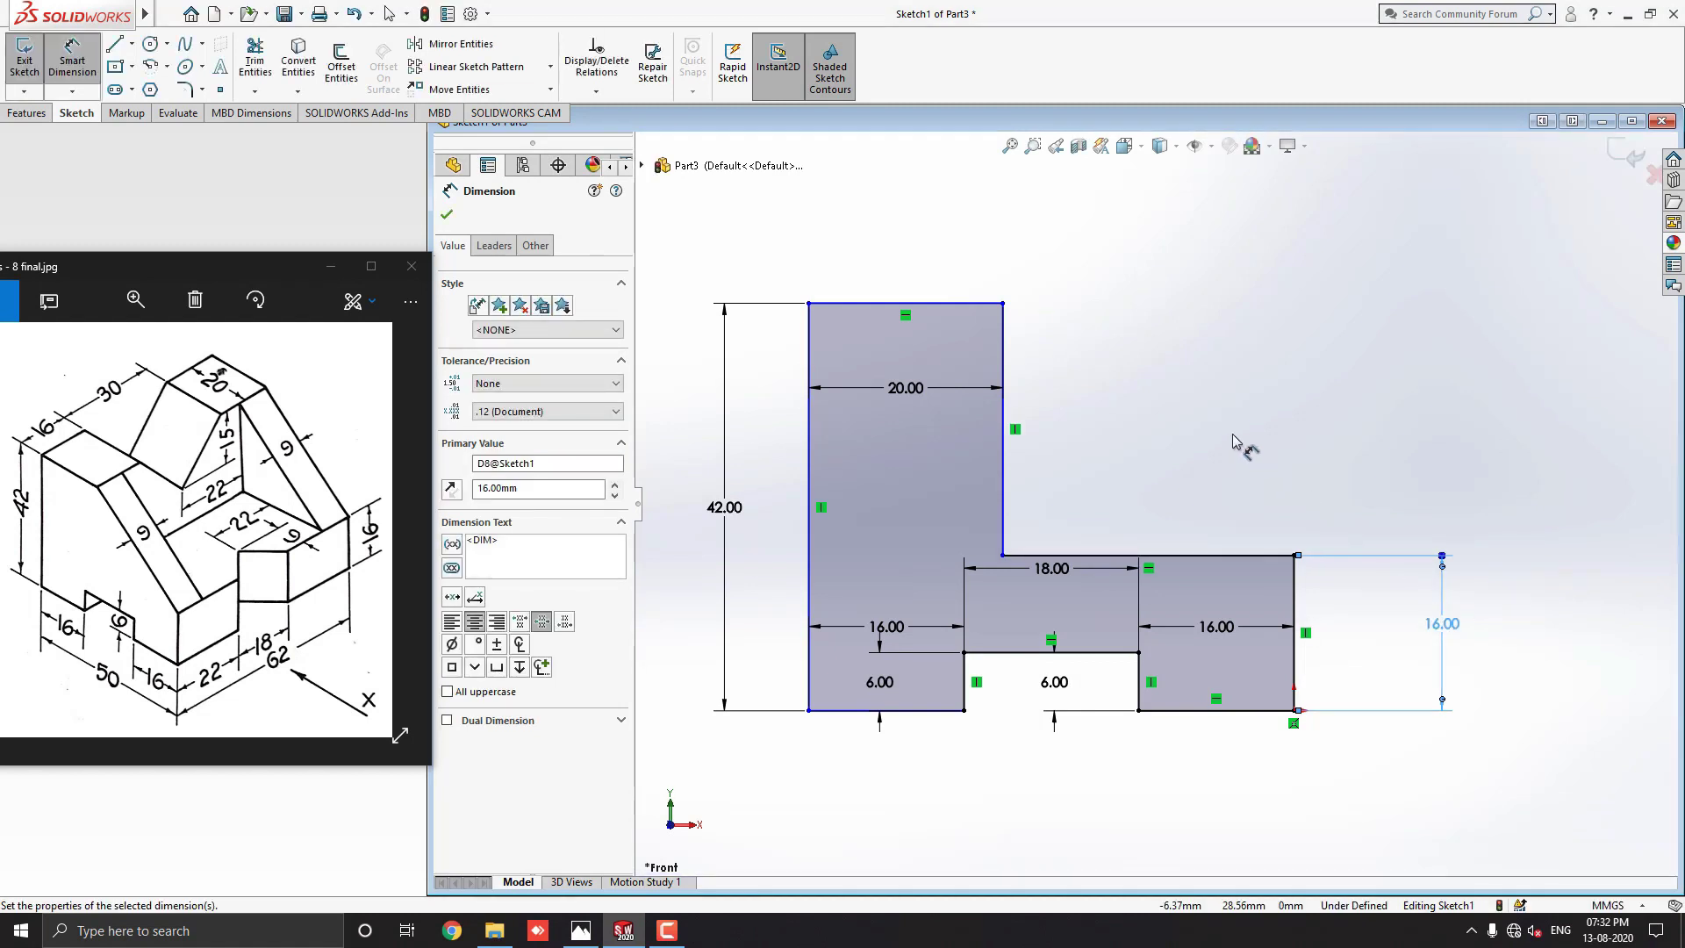
key(Escape)
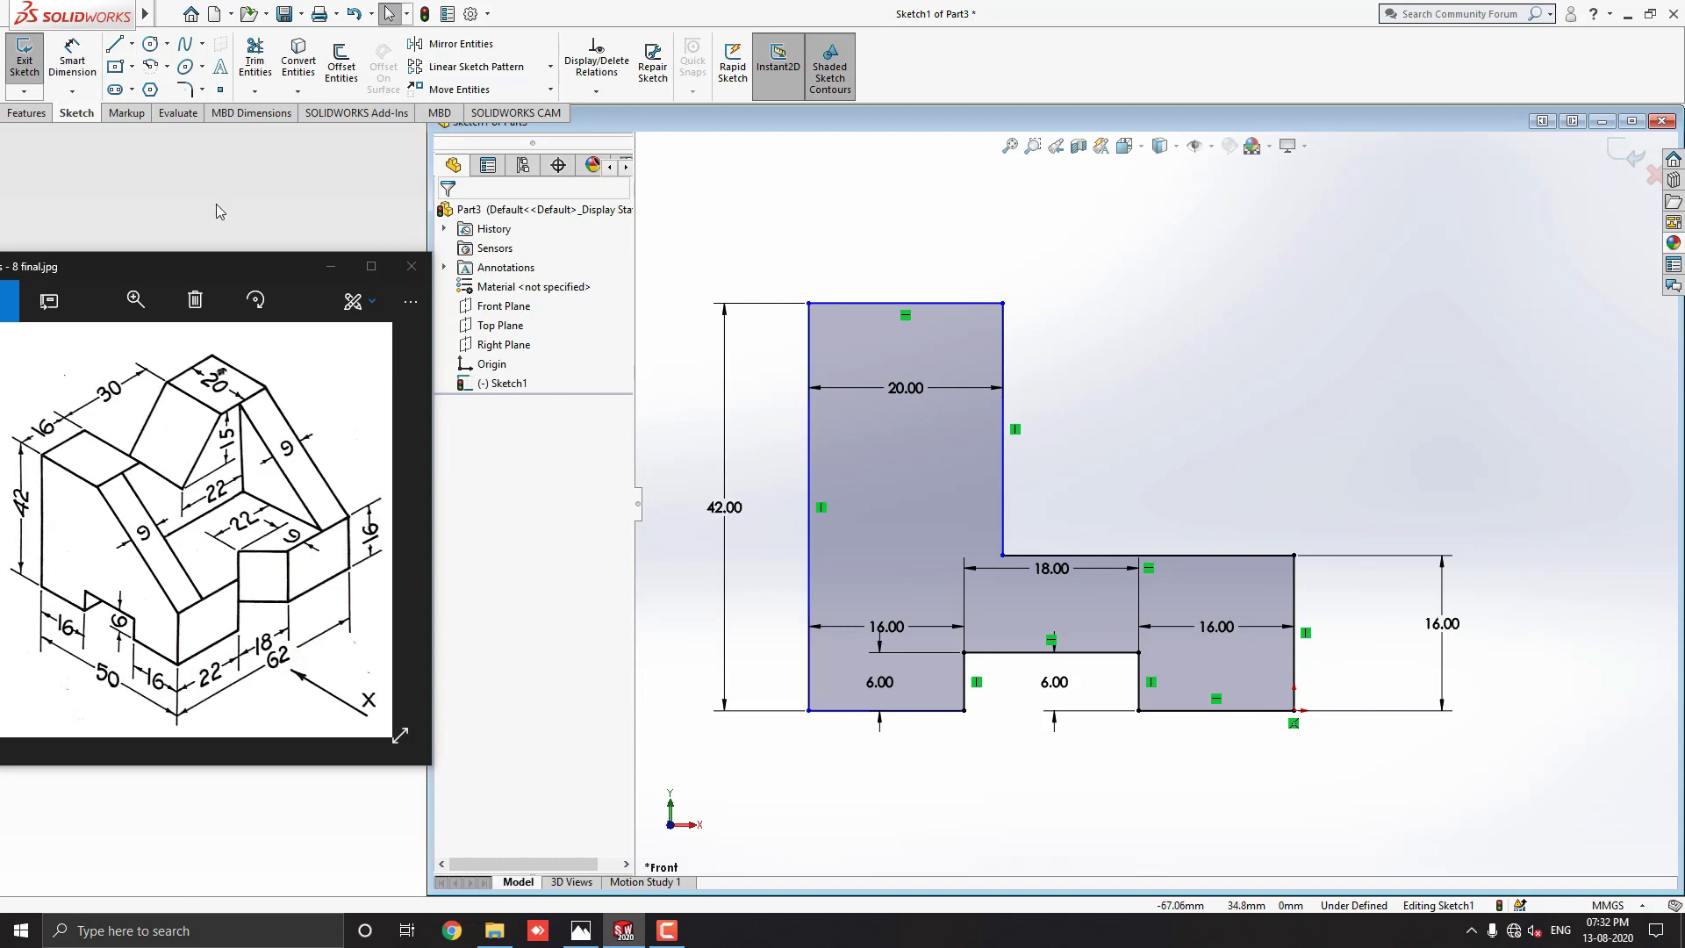
Extrude the L-shaped profile as a Mid Plane boss with a depth of 62 mm
click(28, 113)
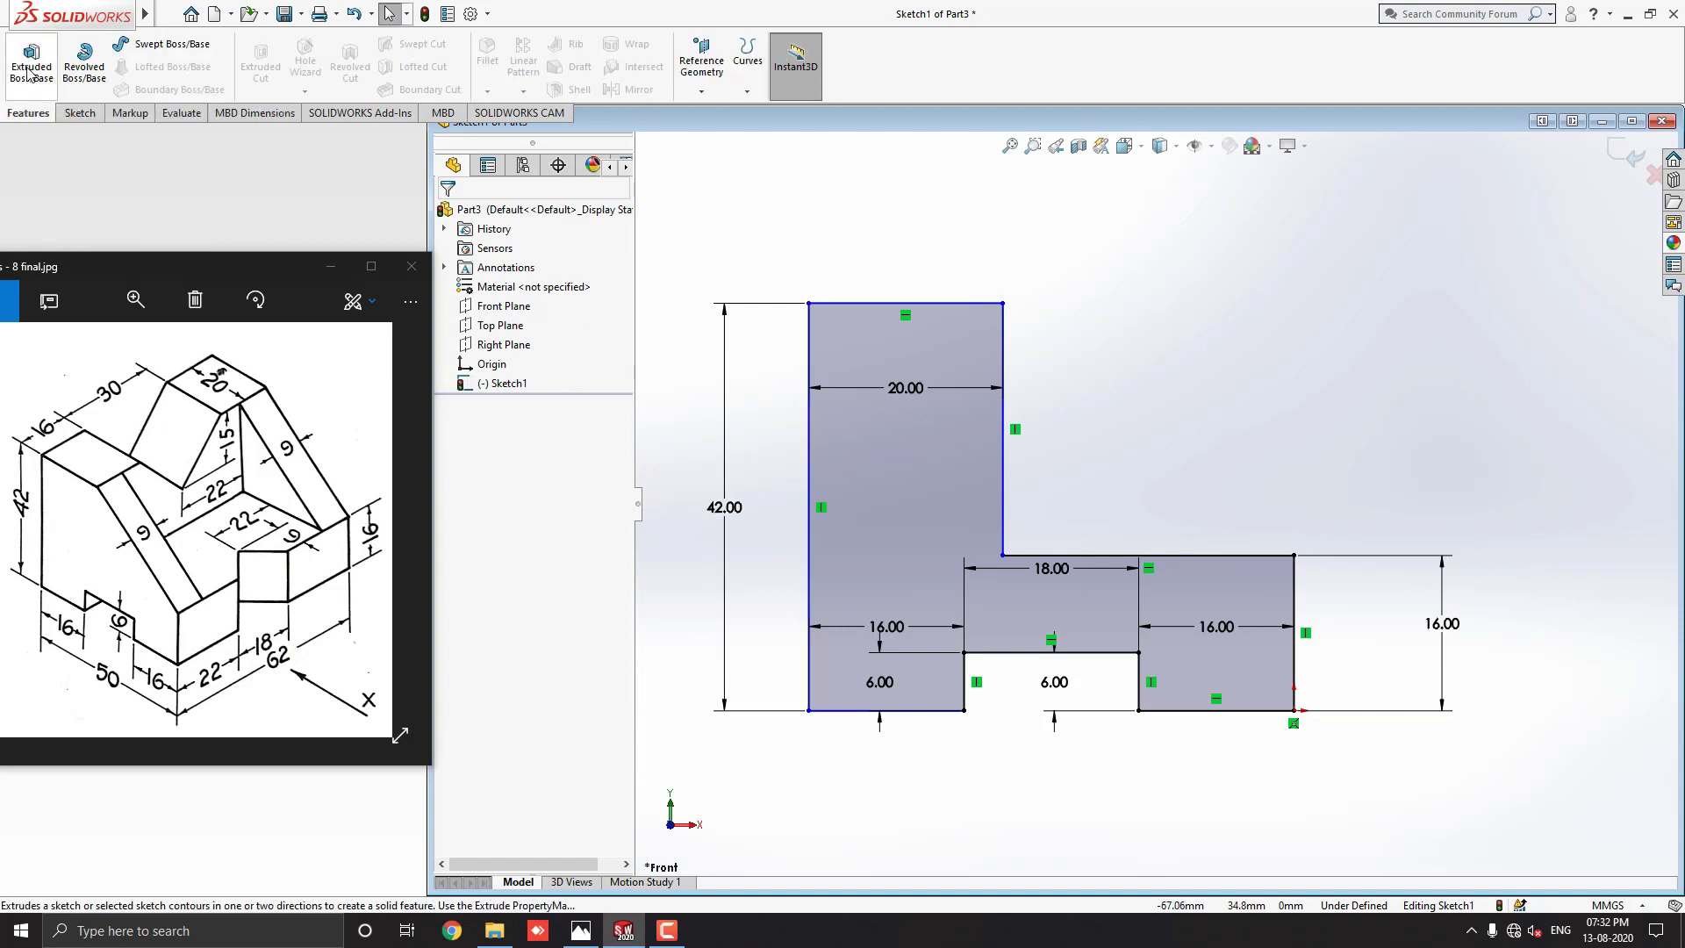
click(28, 72)
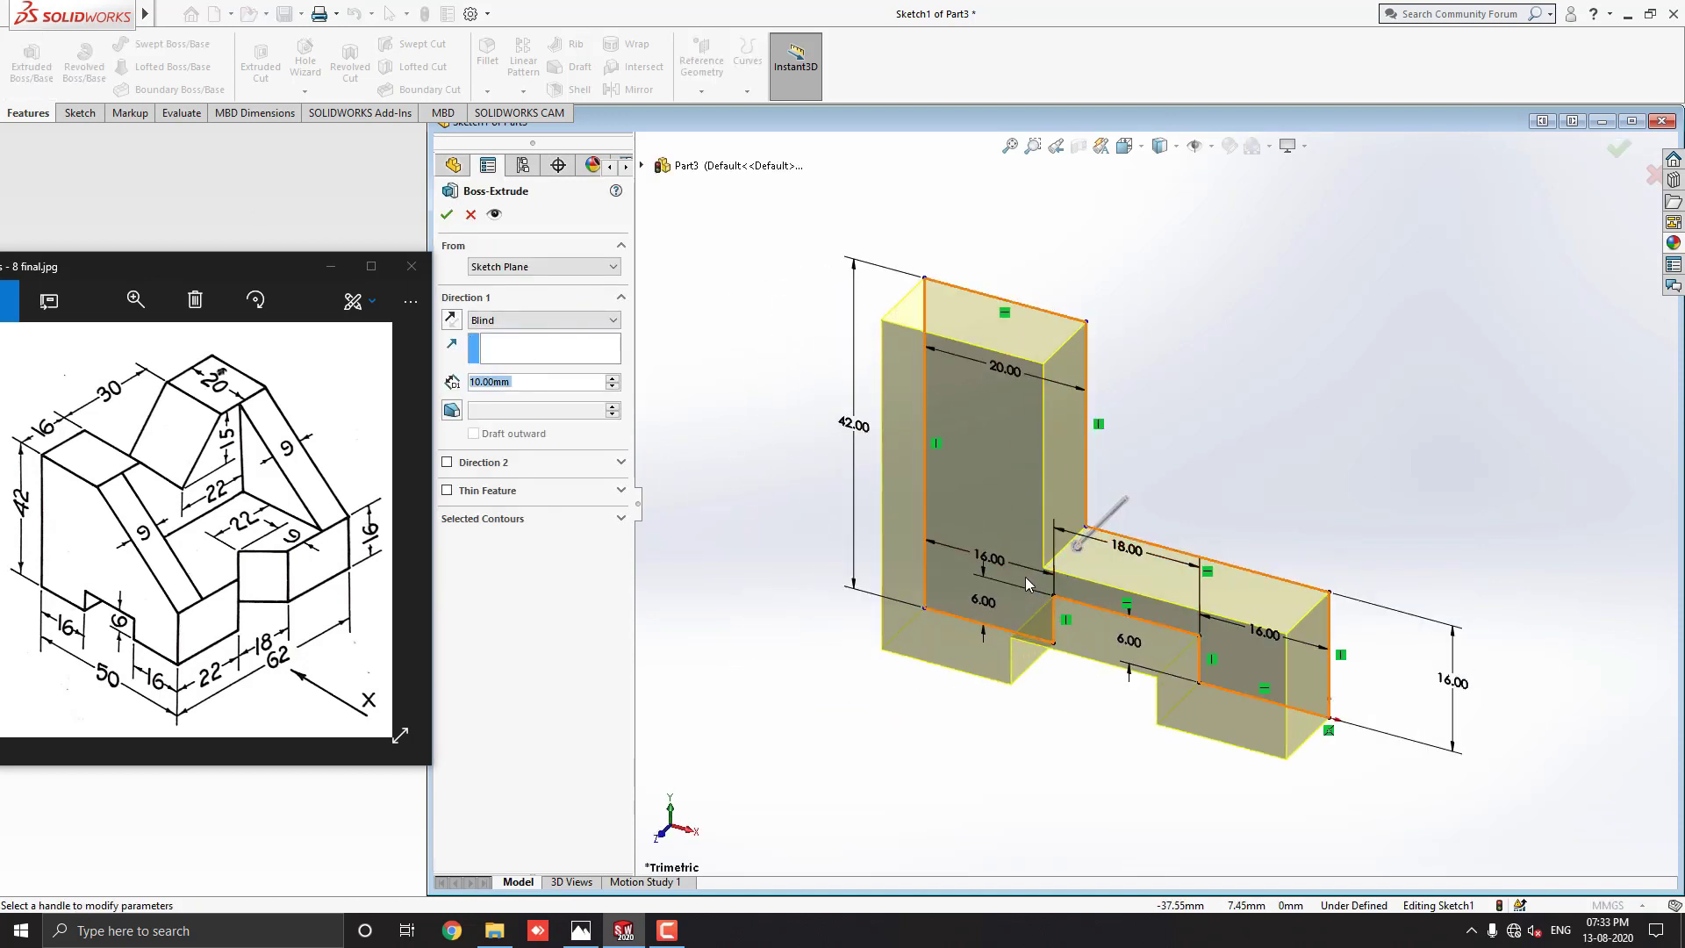
click(570, 325)
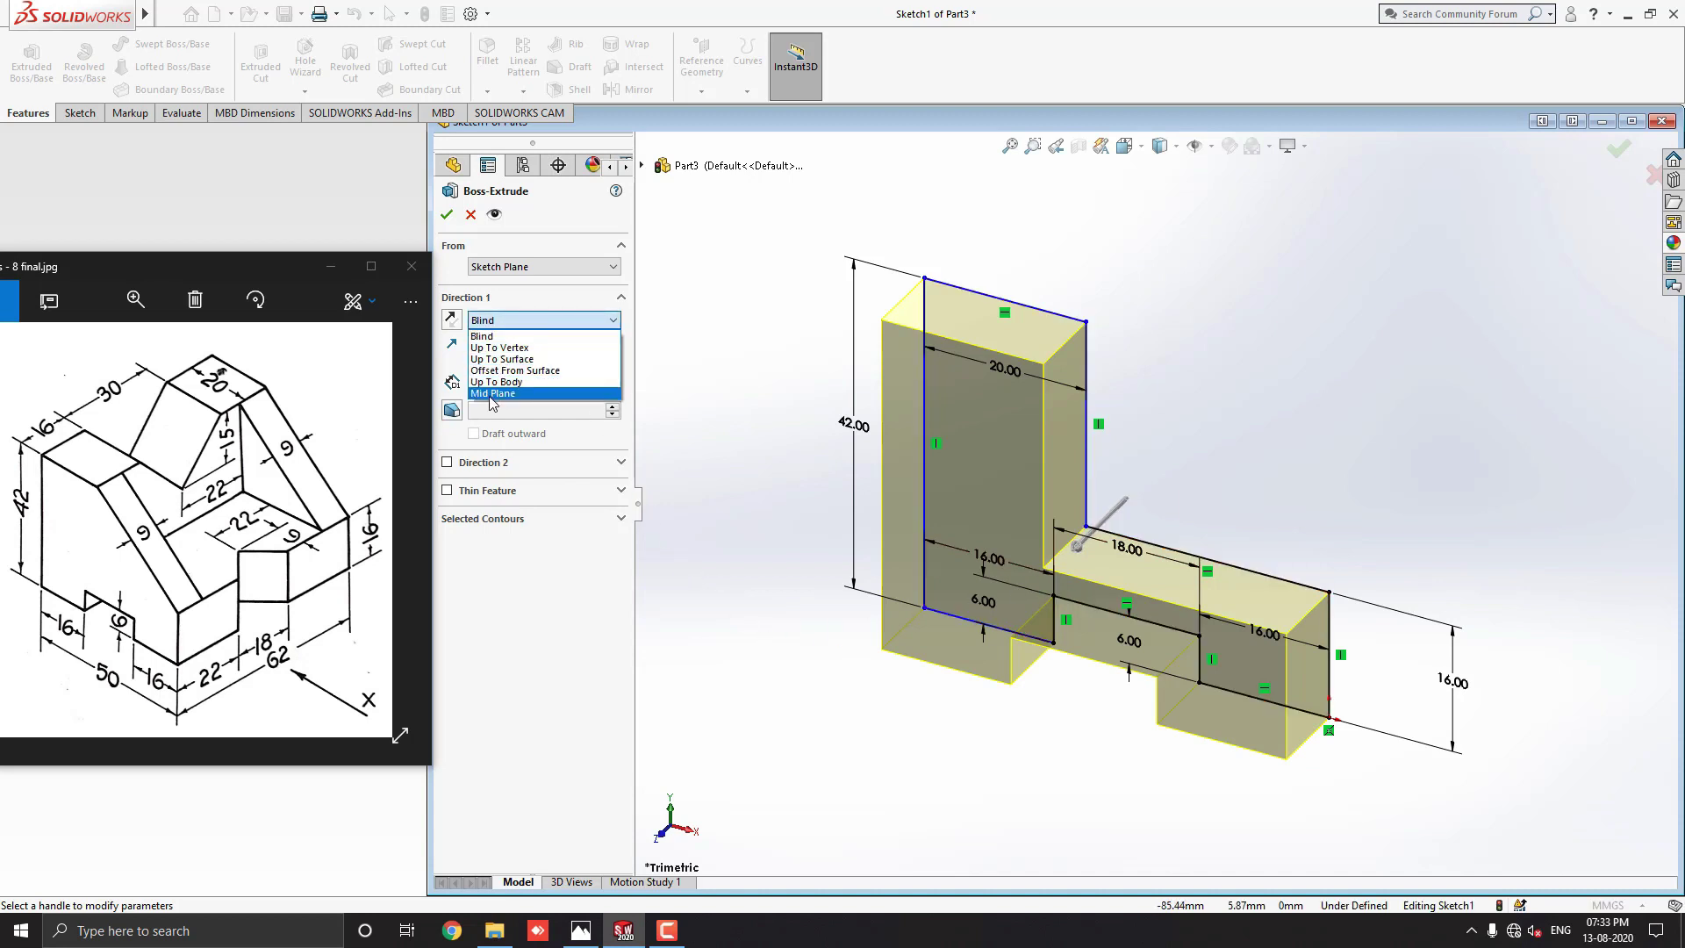
click(568, 394)
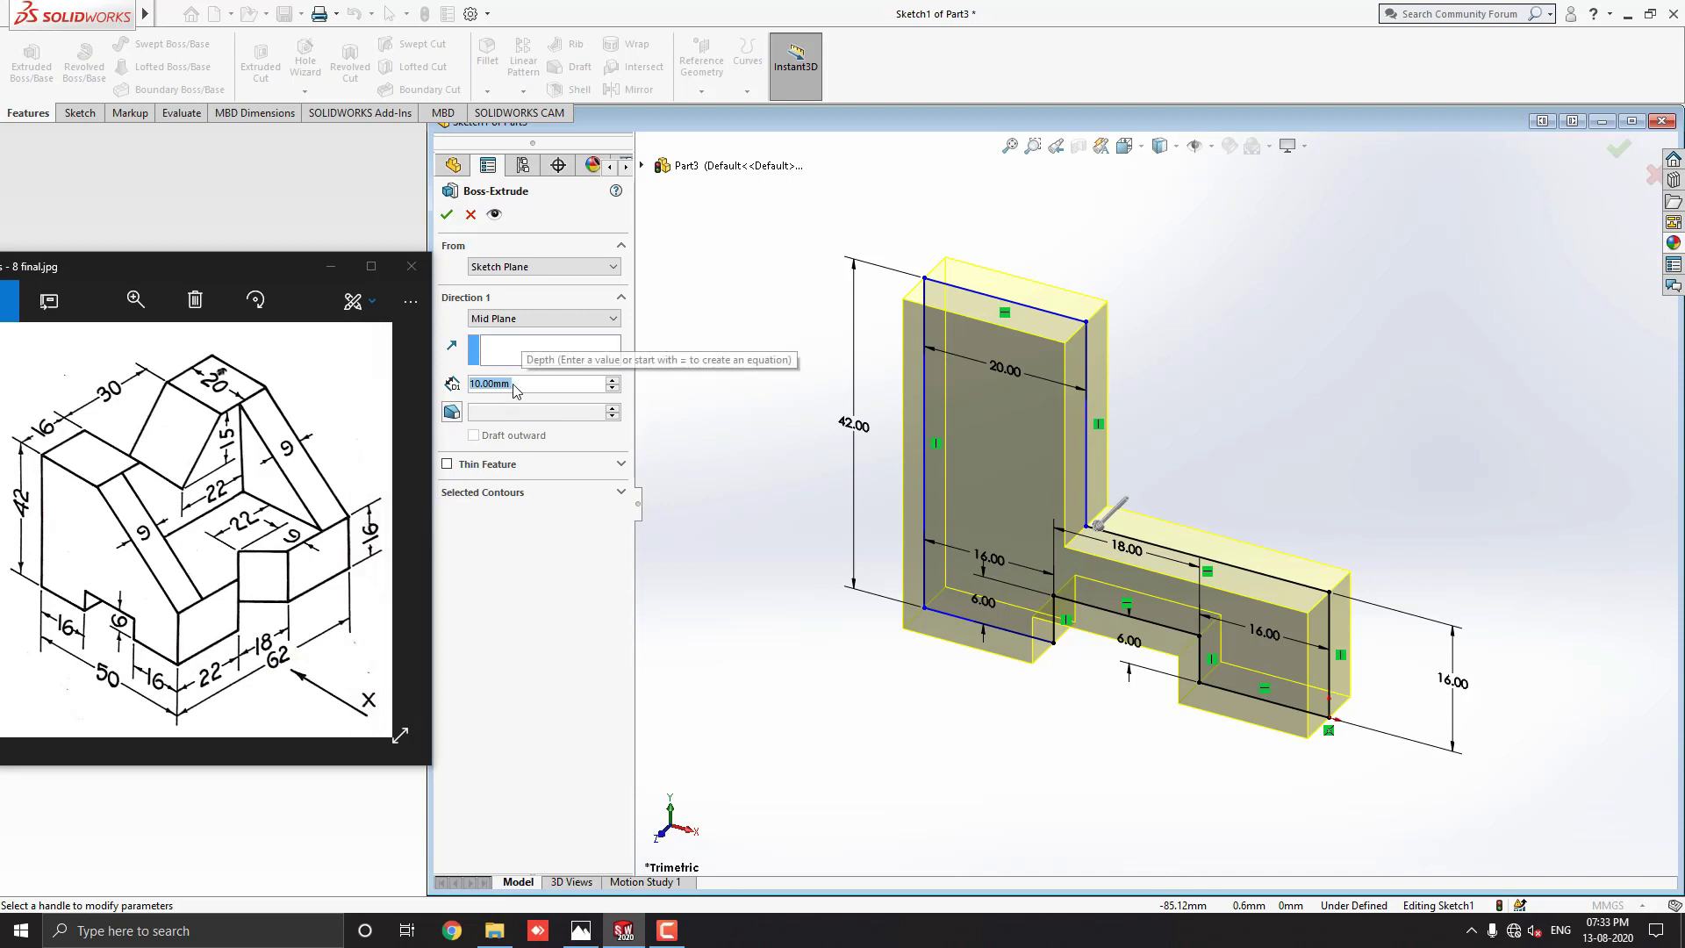
text(62)
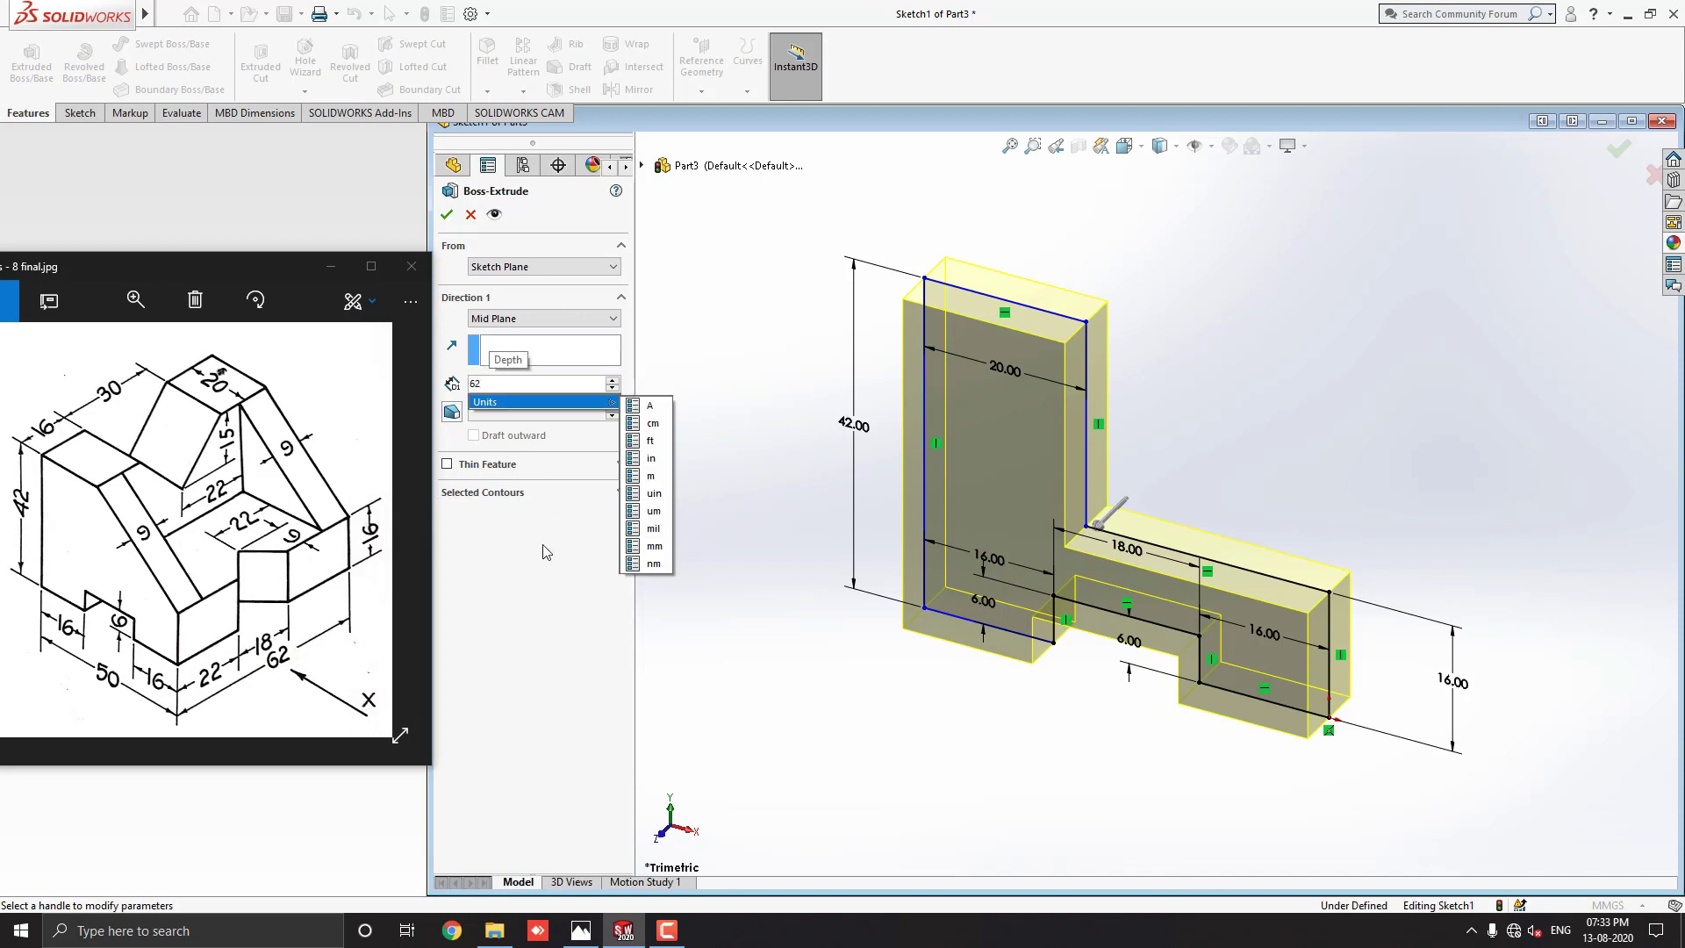
key(Return)
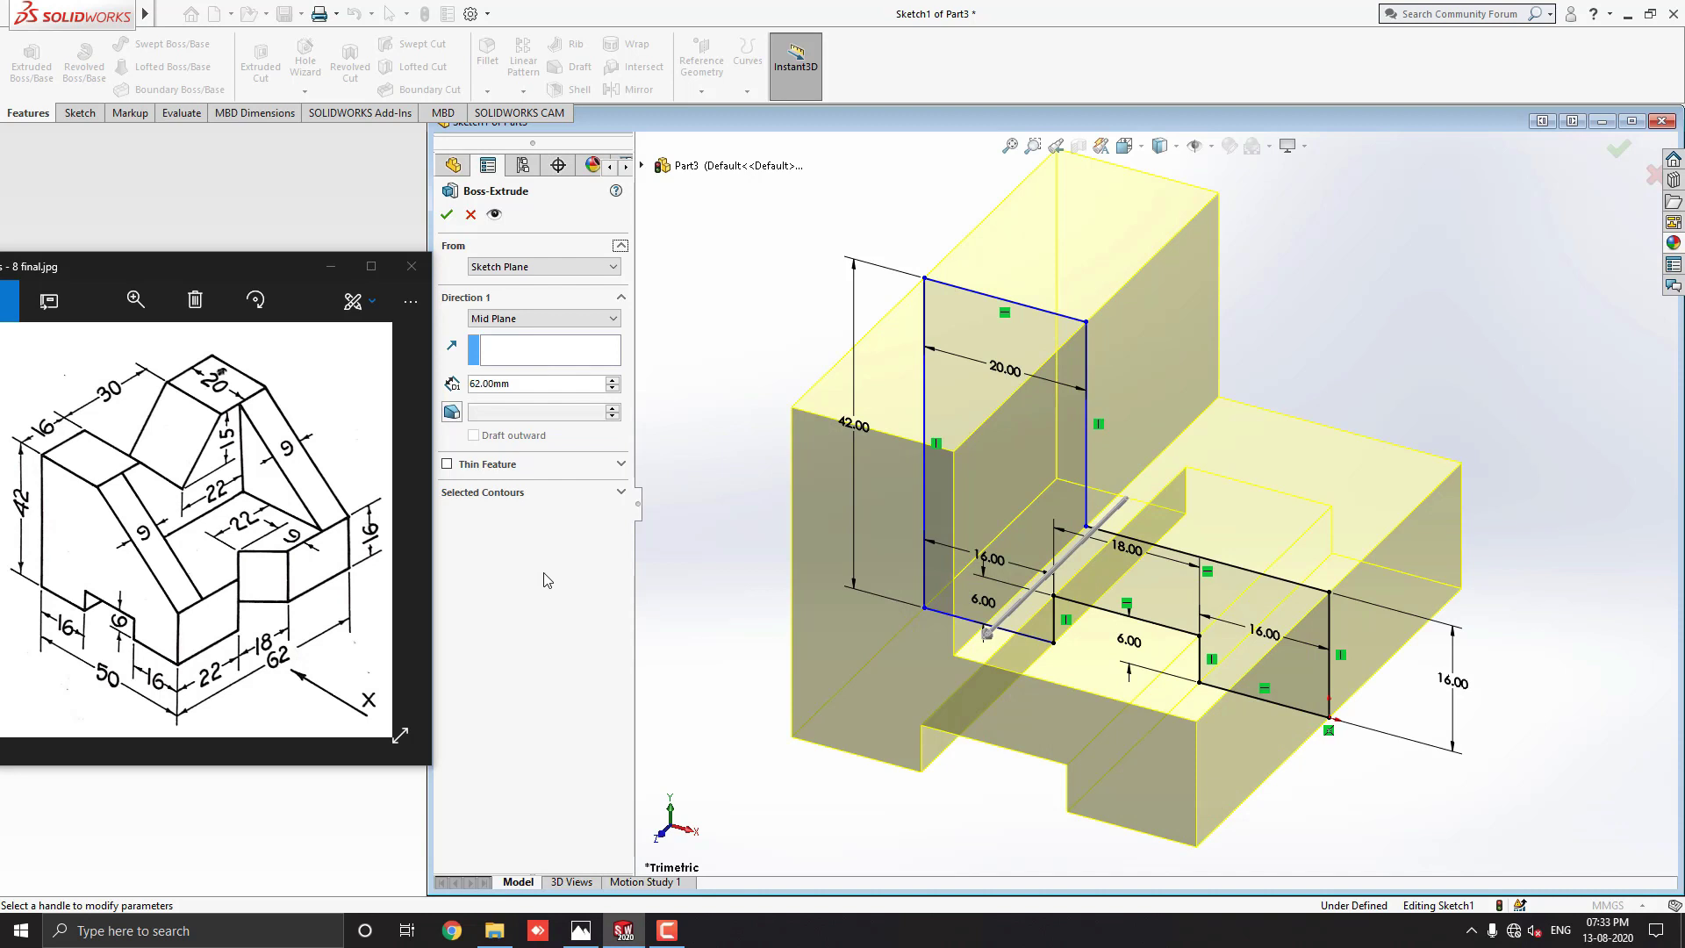
click(447, 216)
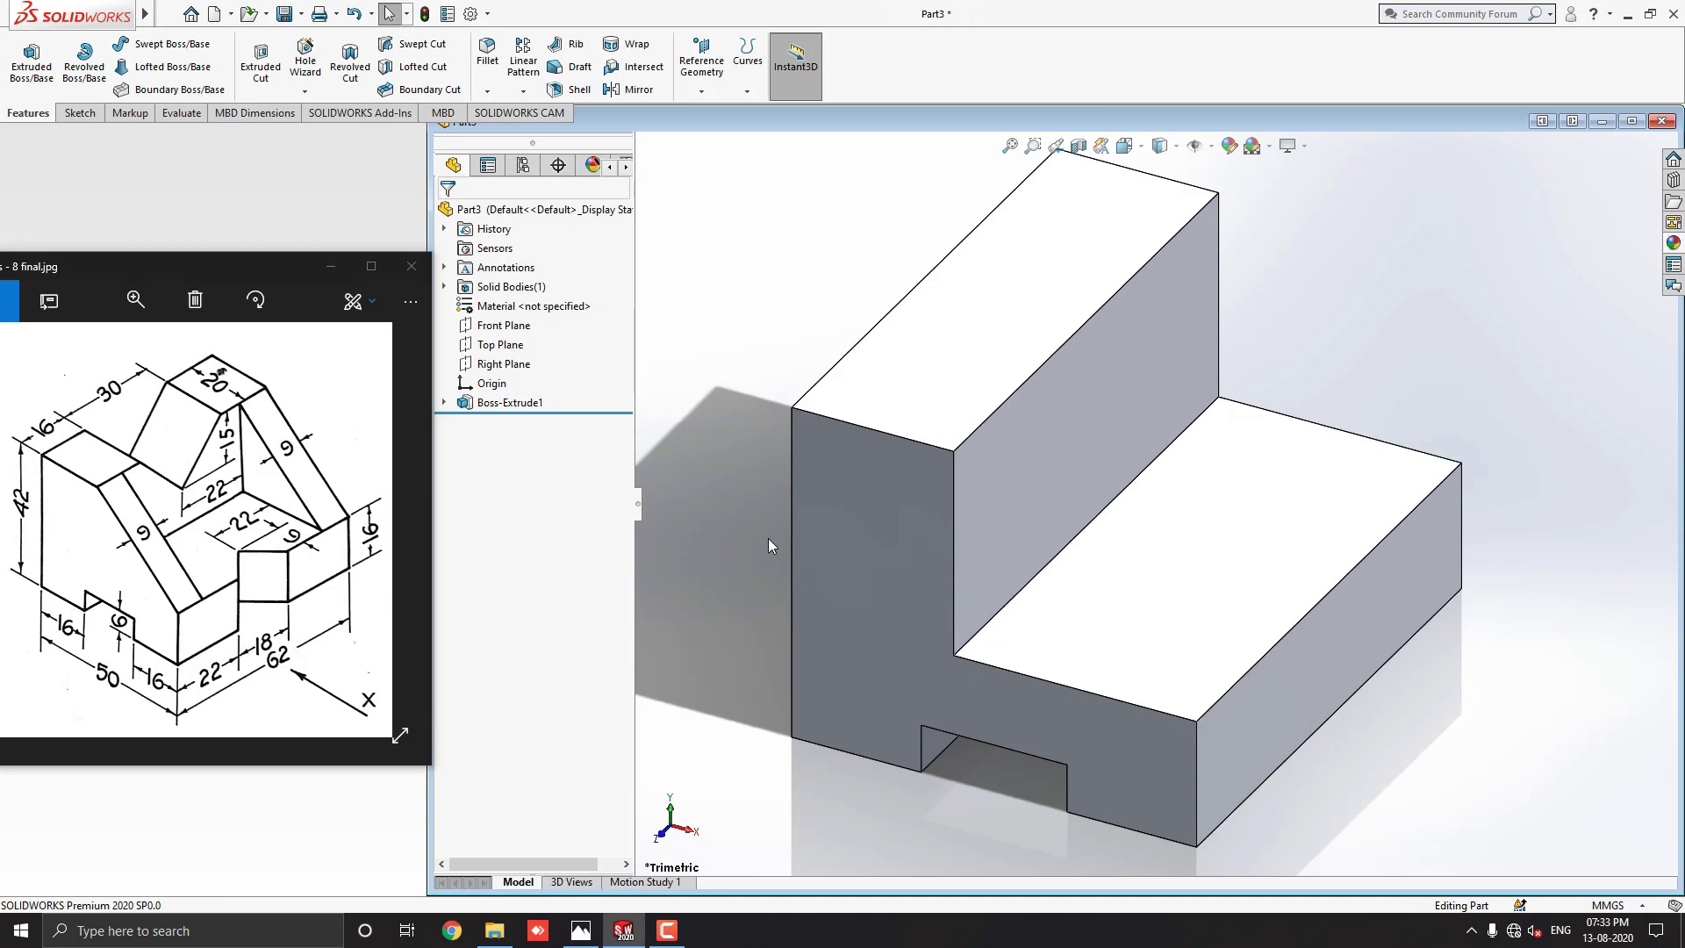
Start a sketch on the block's L-shaped side face and draw a diagonal line from the upper step corner to the ledge's front corner
key(f)
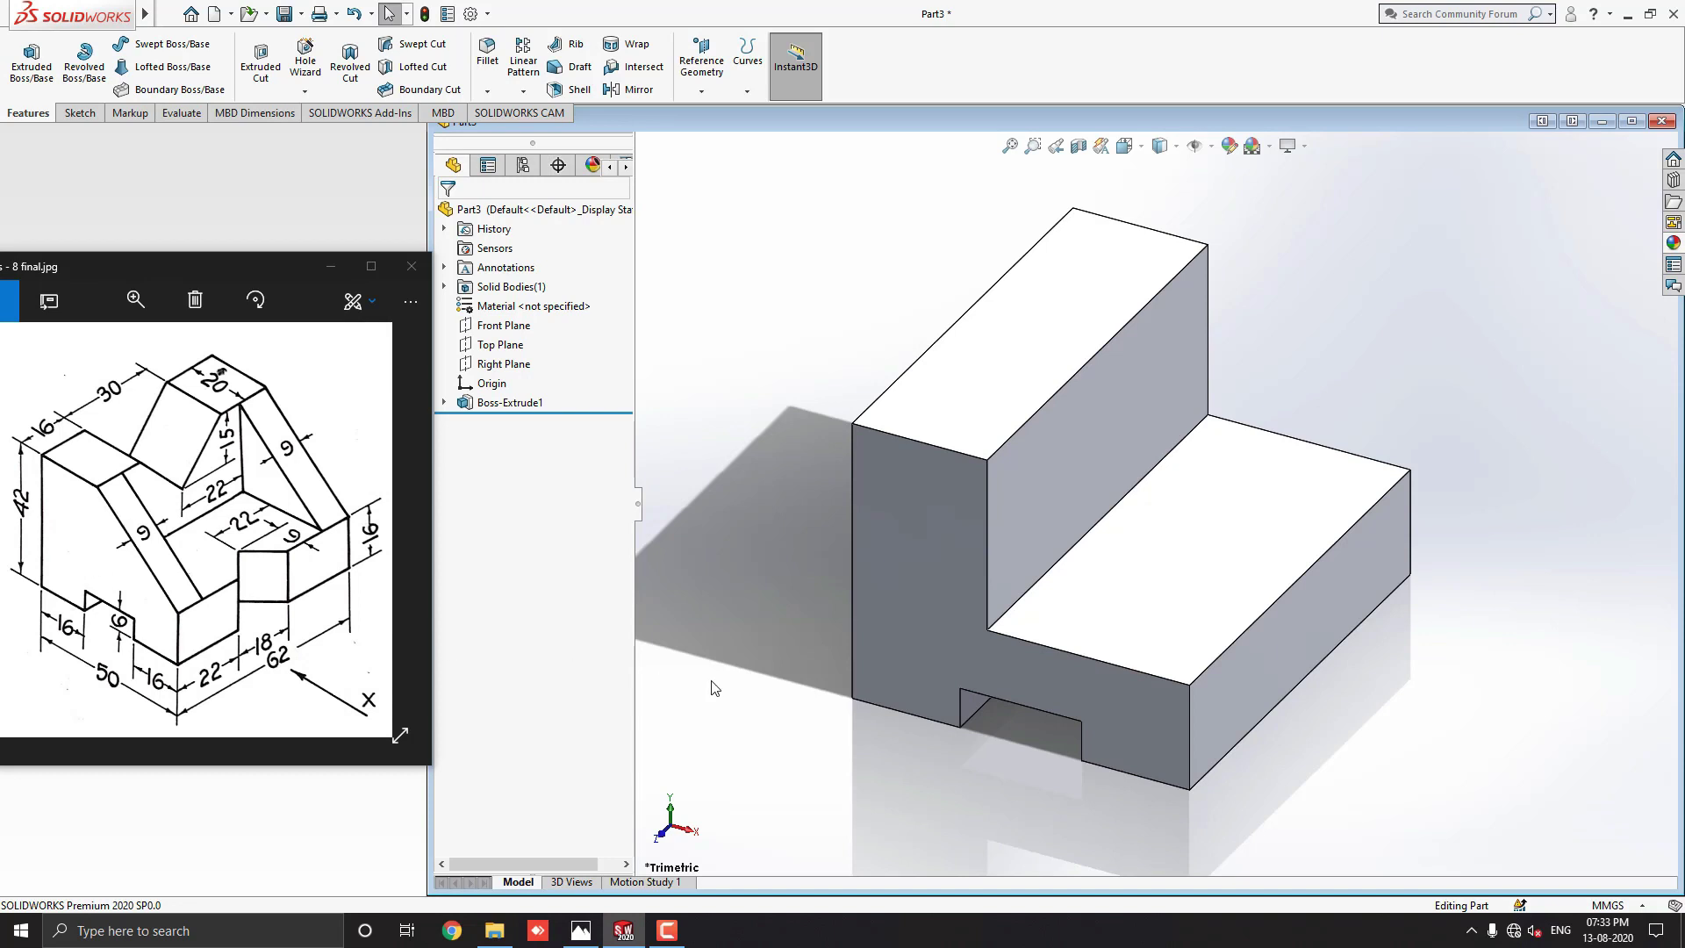
click(929, 603)
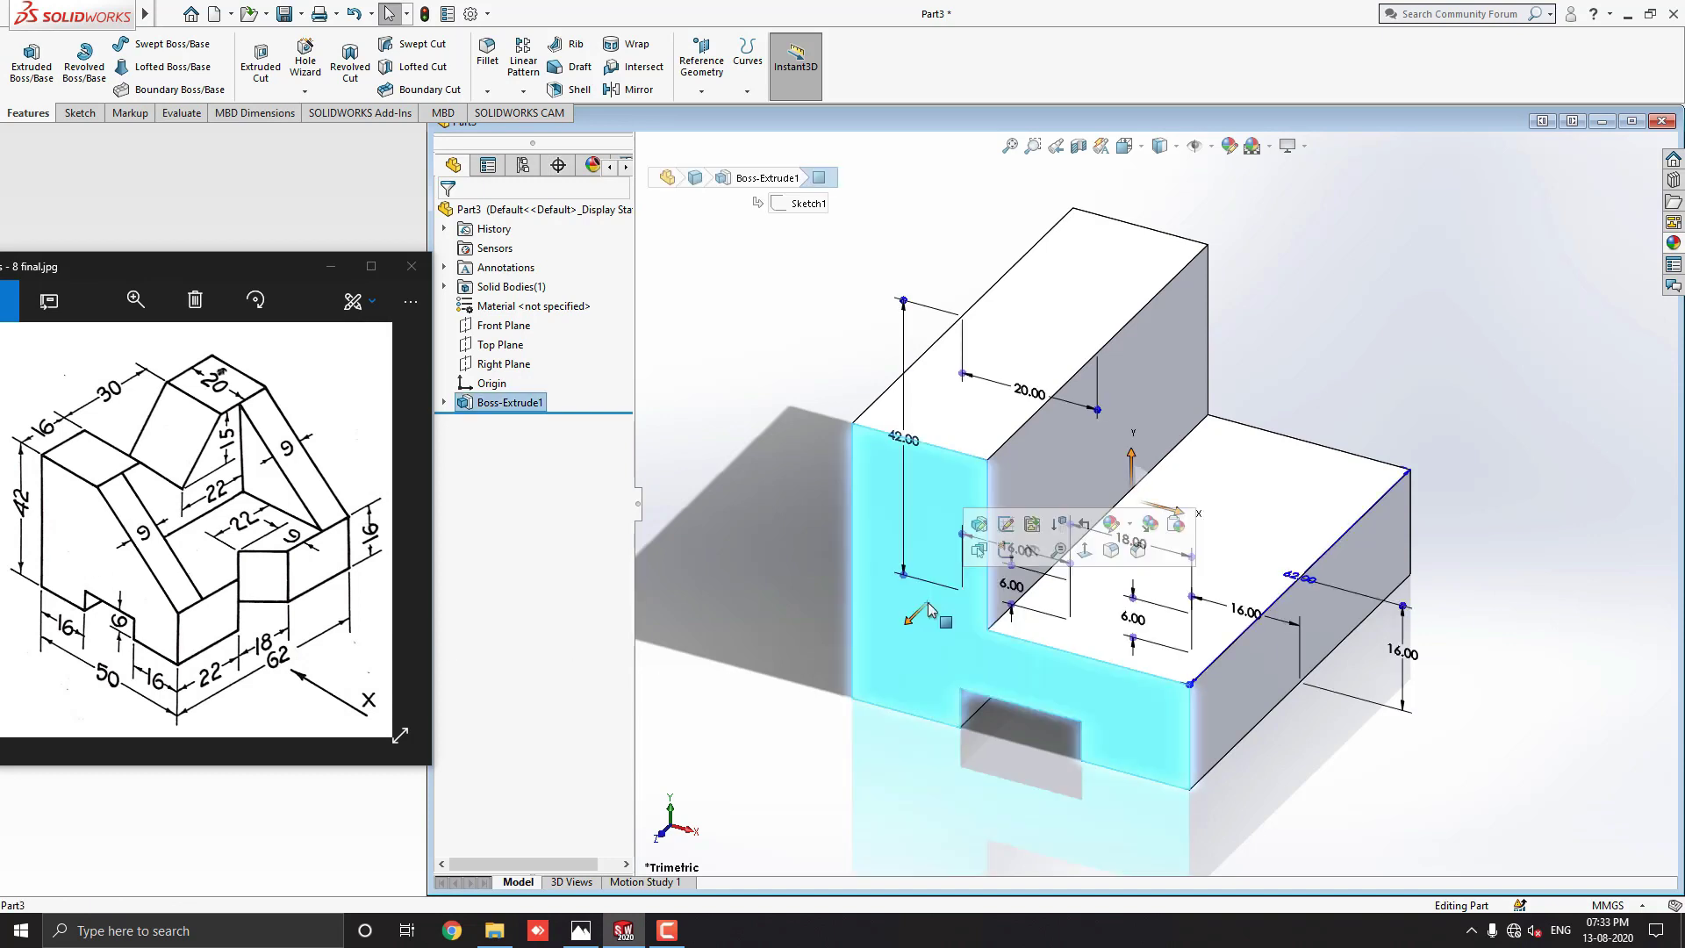
click(1007, 555)
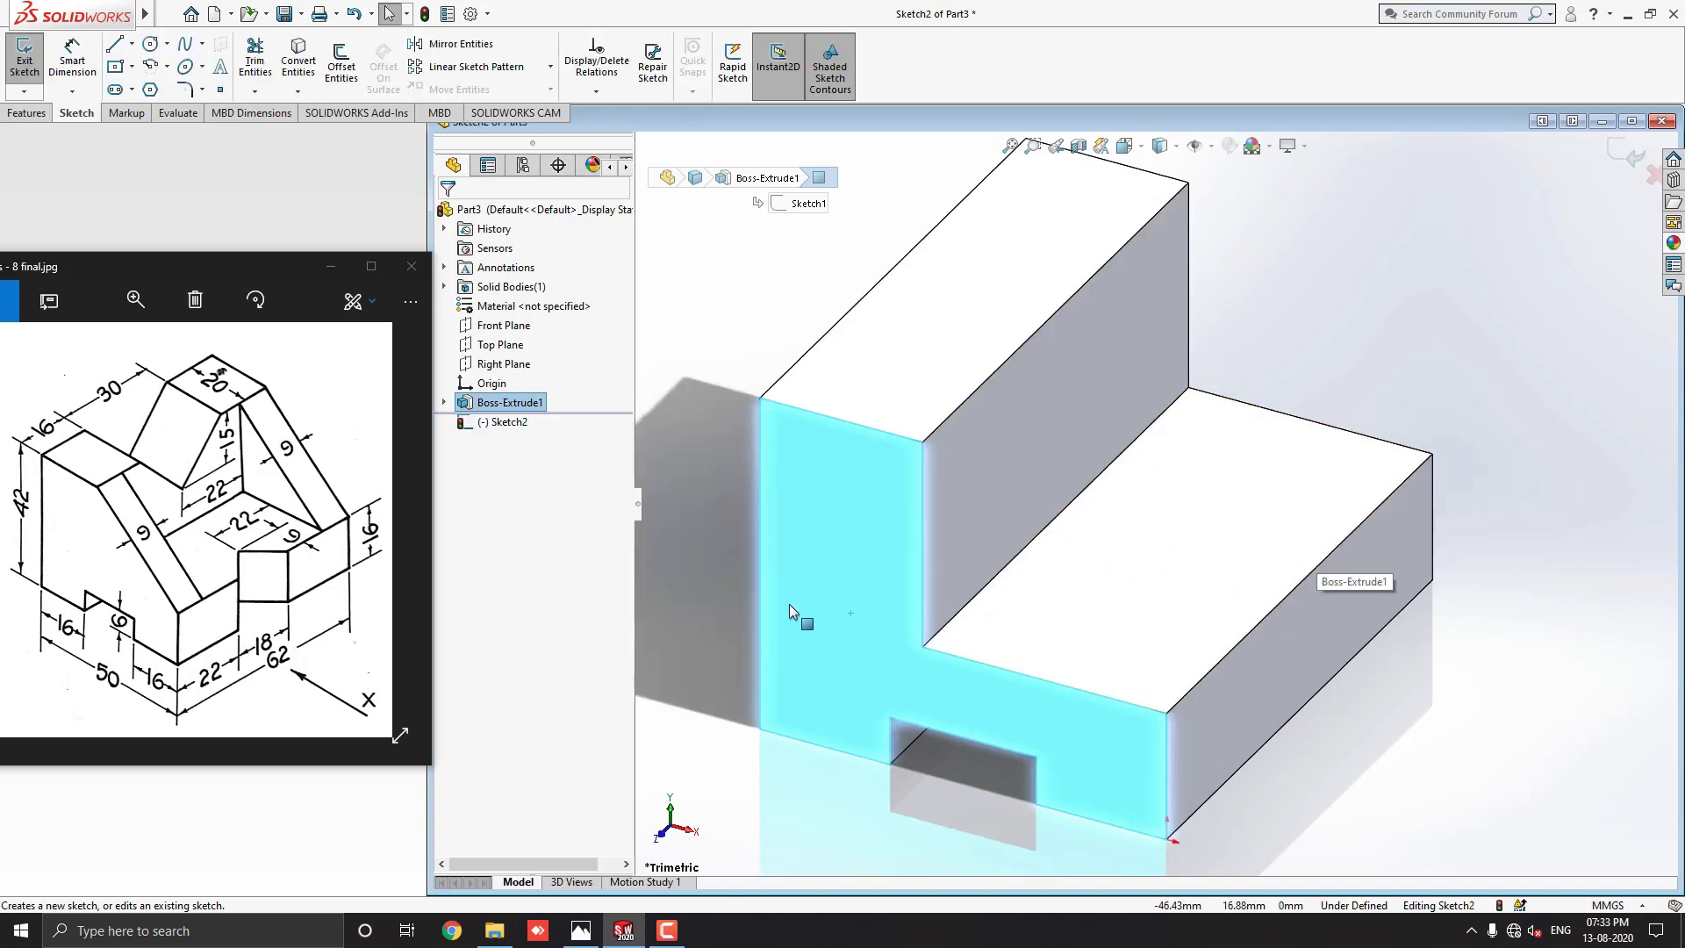
click(115, 46)
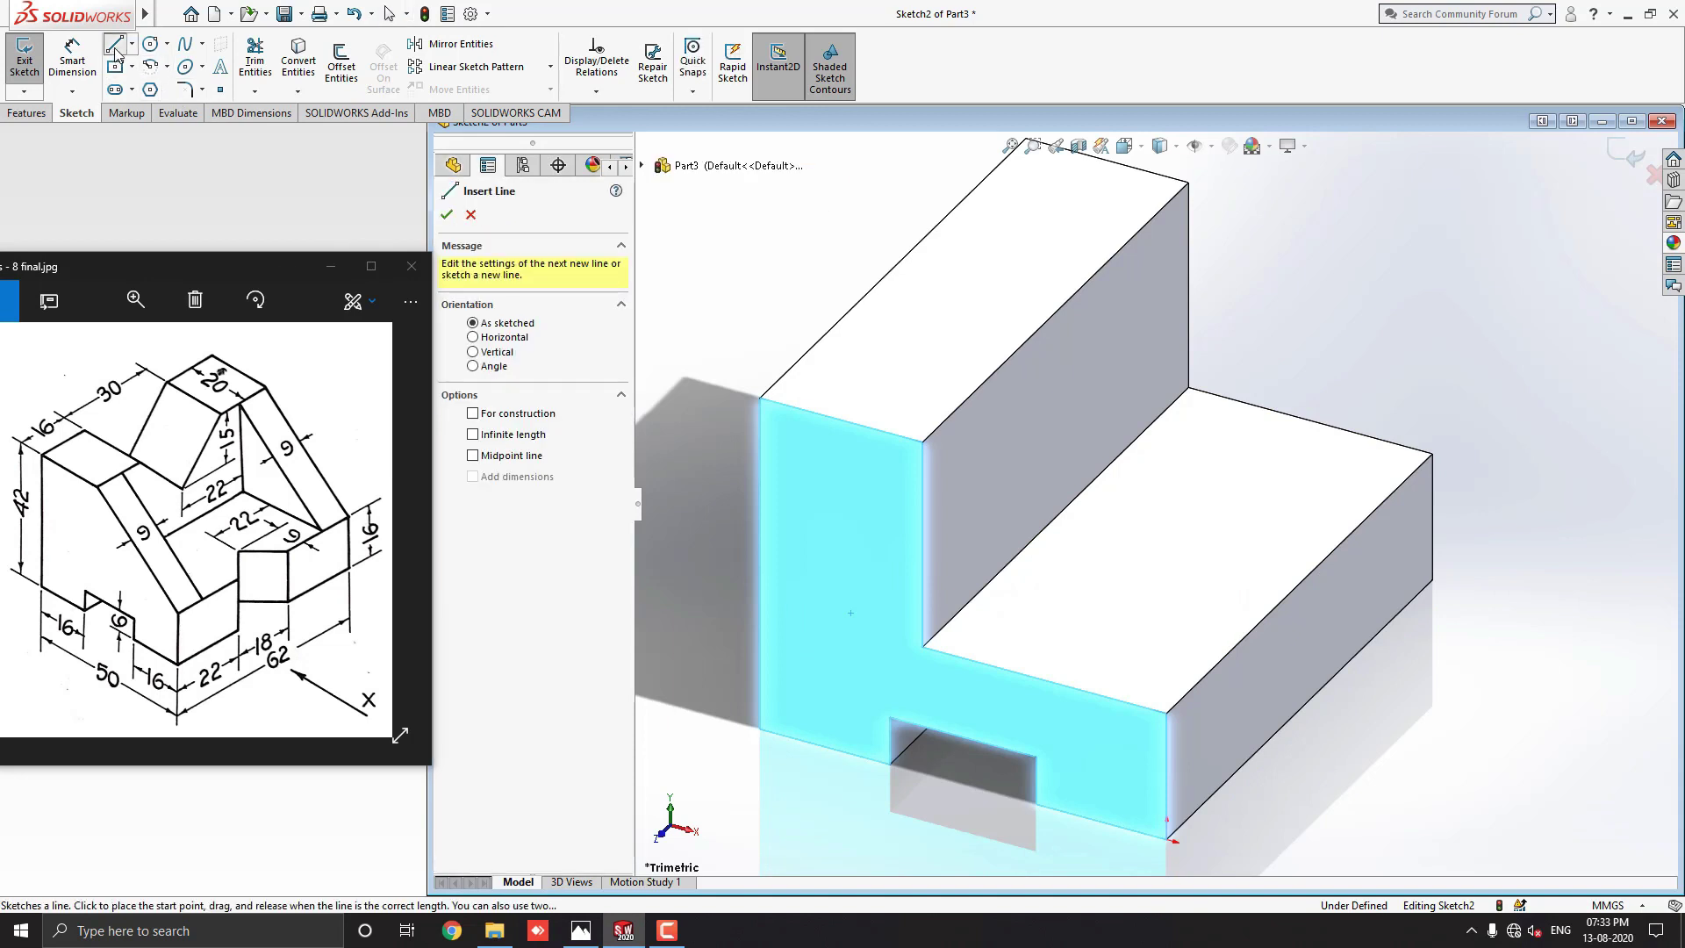
click(925, 444)
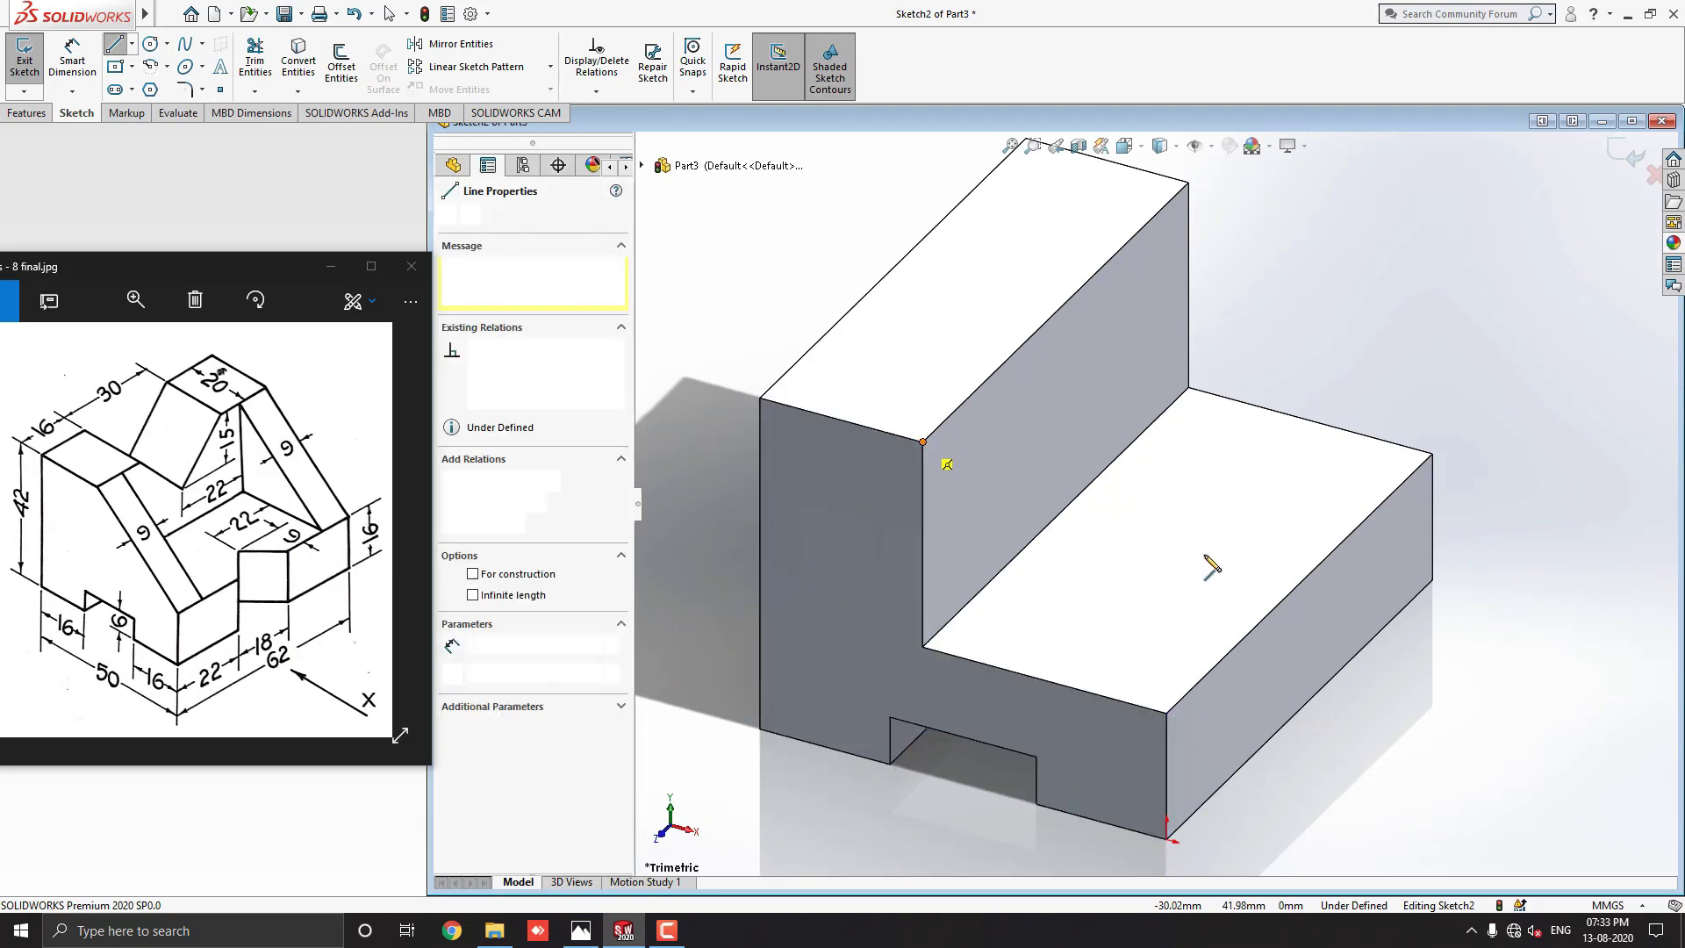
click(1166, 713)
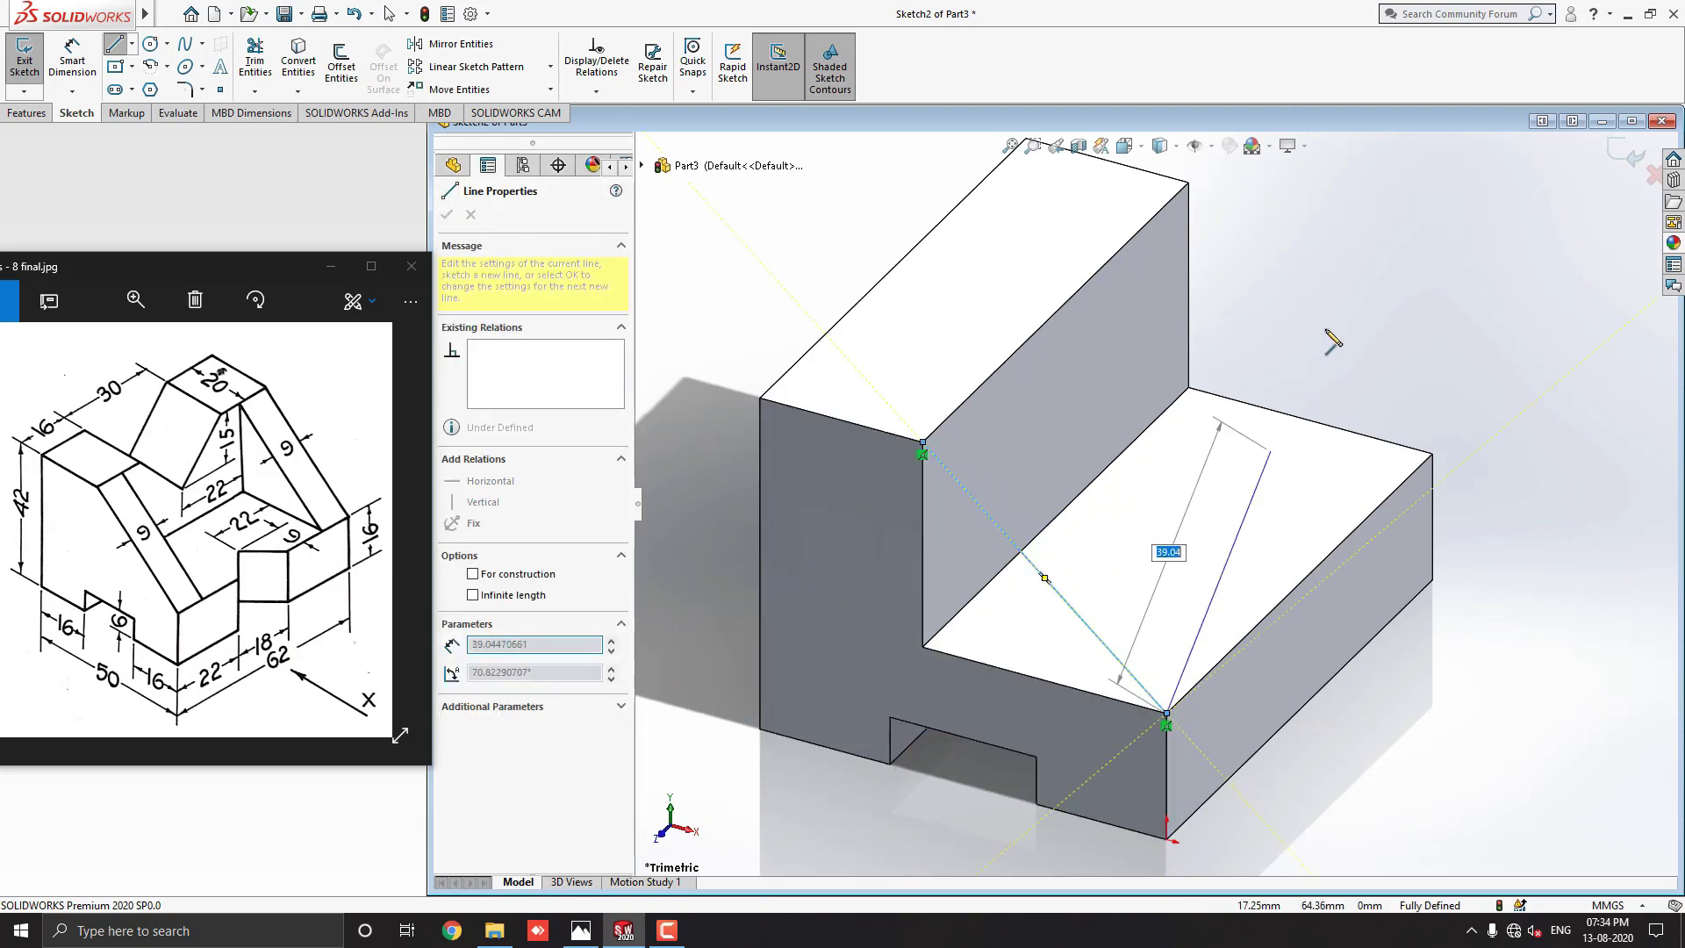
key(Escape)
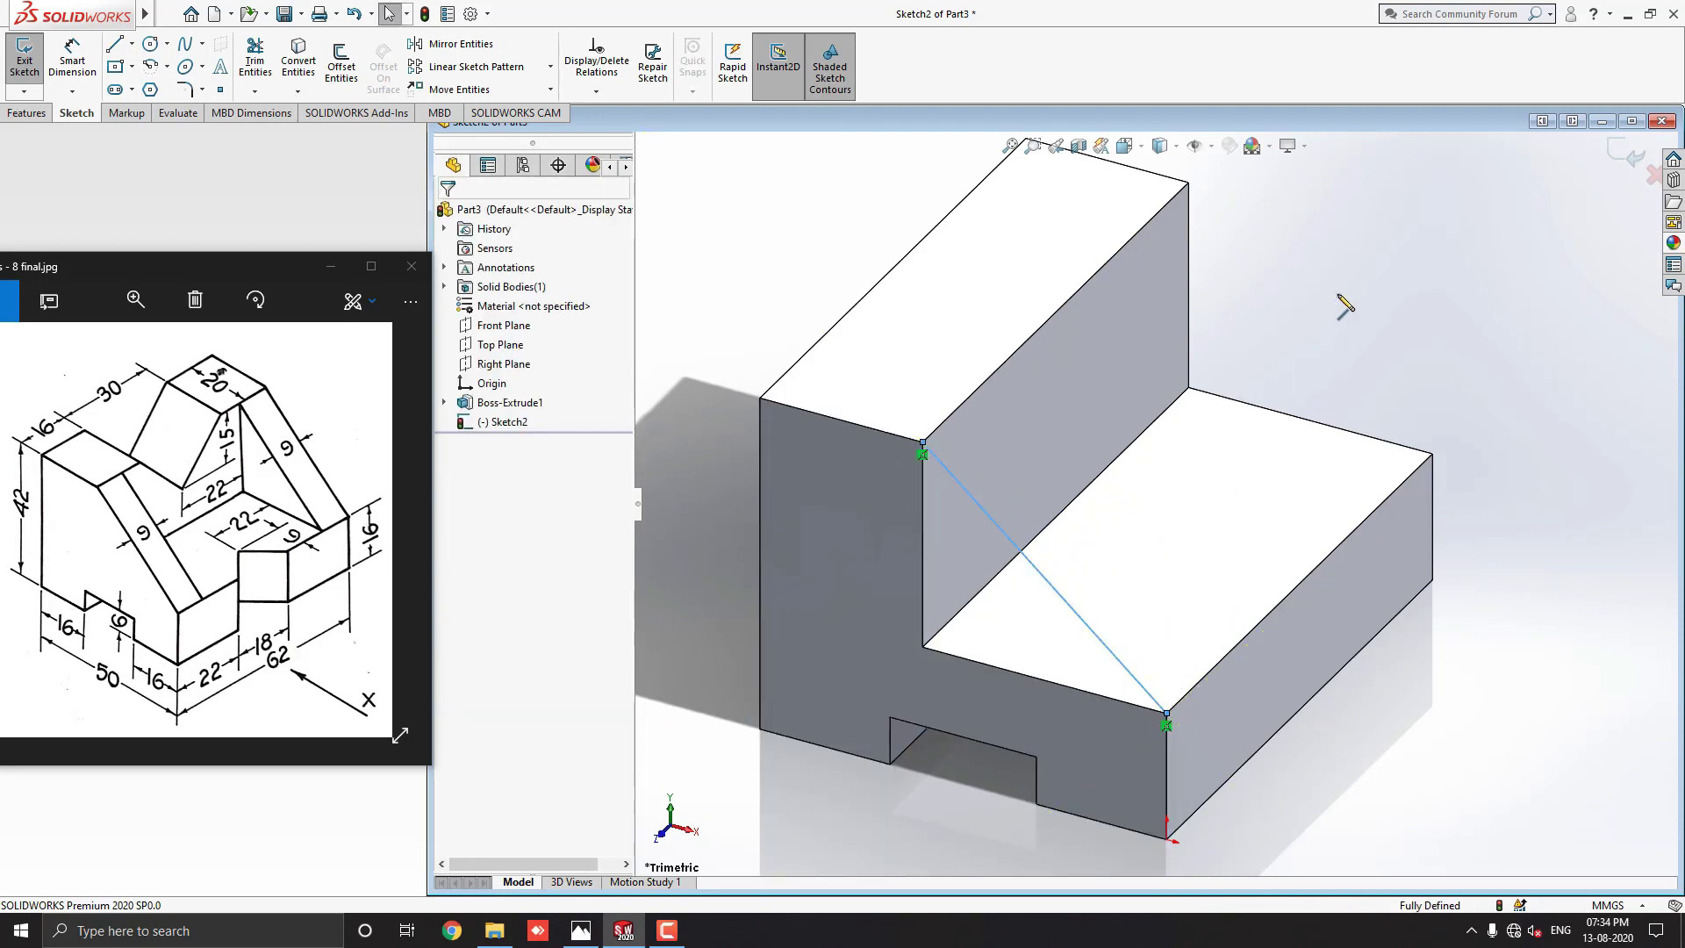
Start a Rib from the diagonal line and set its thickness to extend only inward from the side face
click(29, 120)
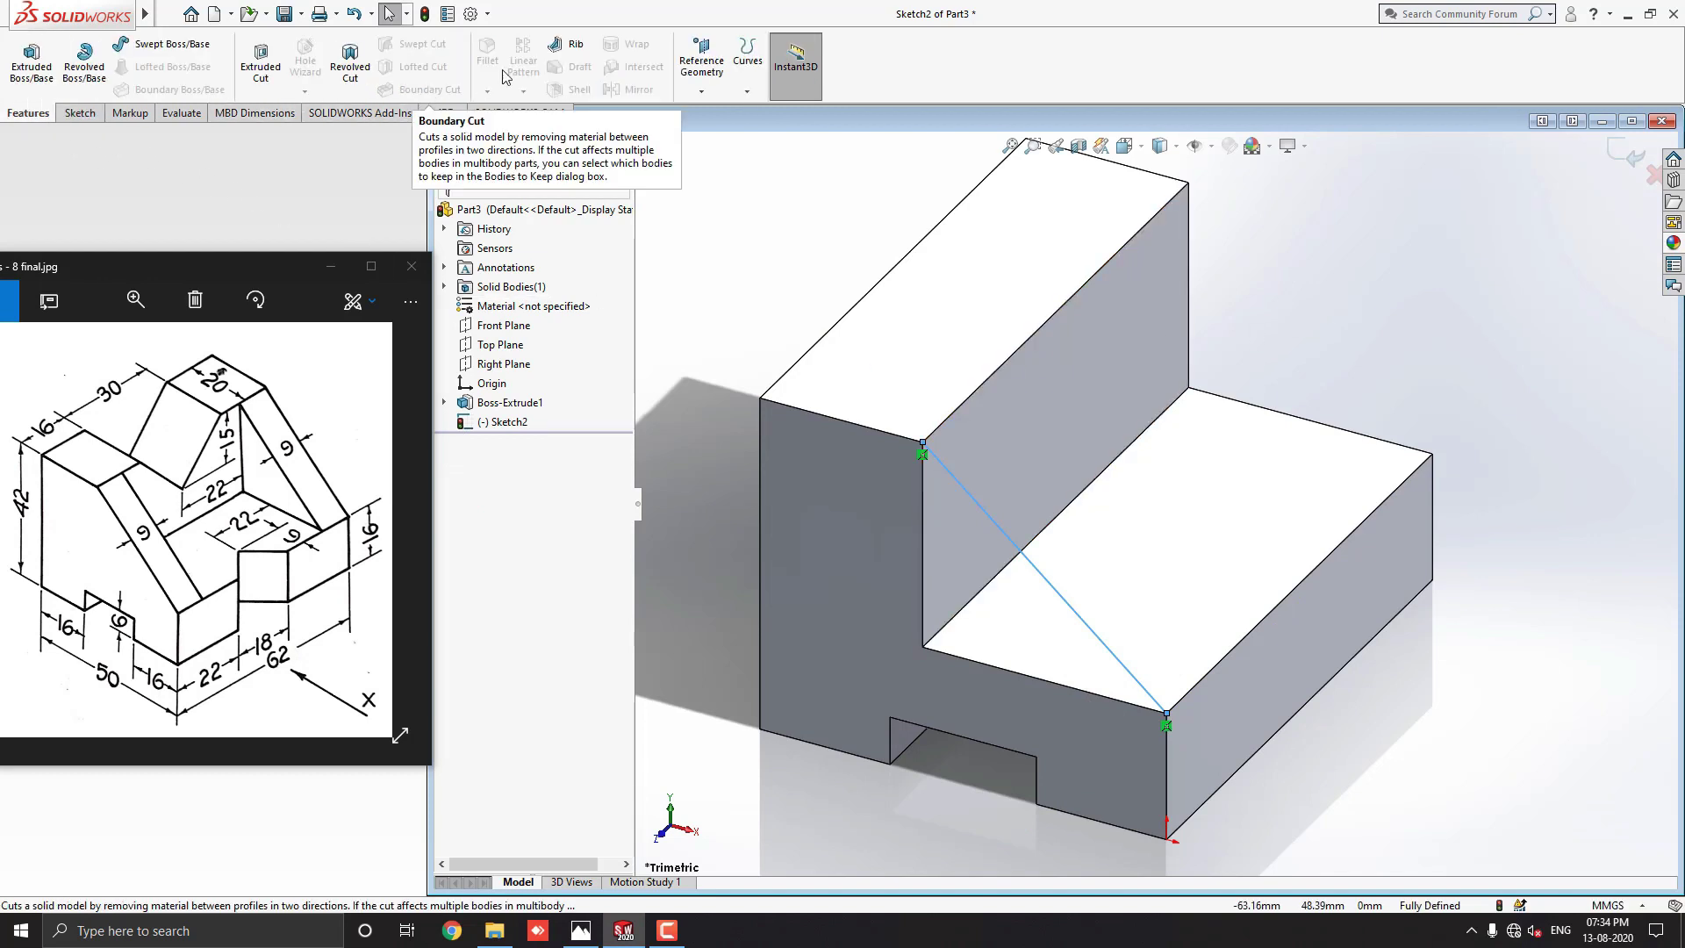
click(570, 48)
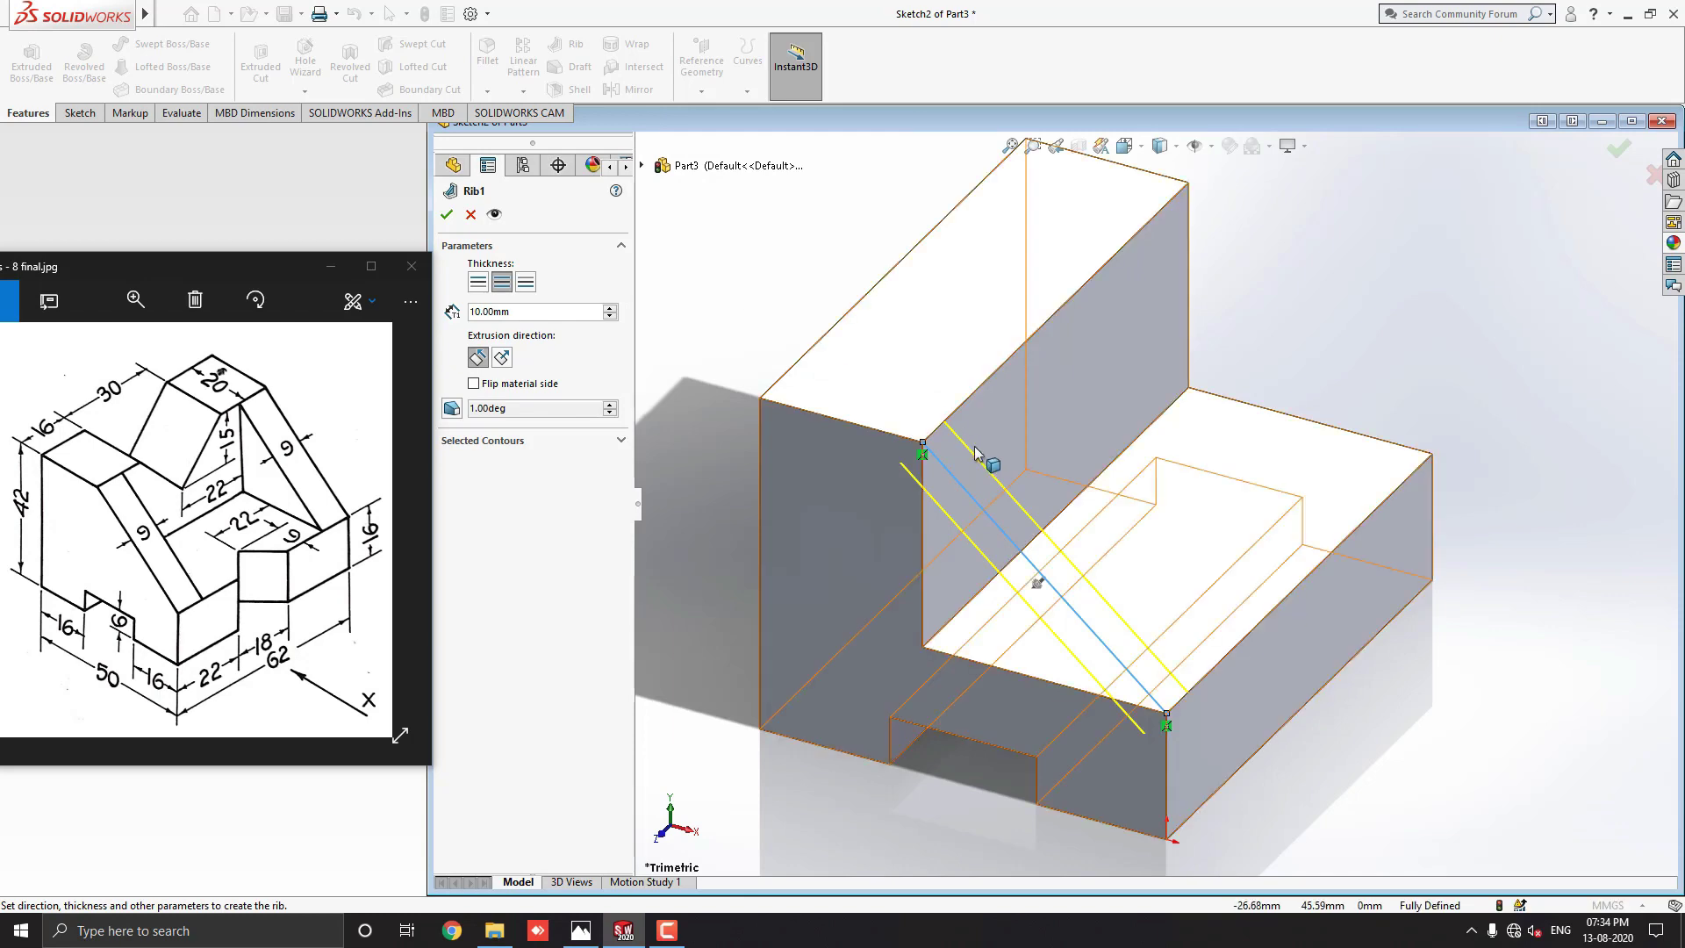
middle_drag(1045, 482, 980, 530)
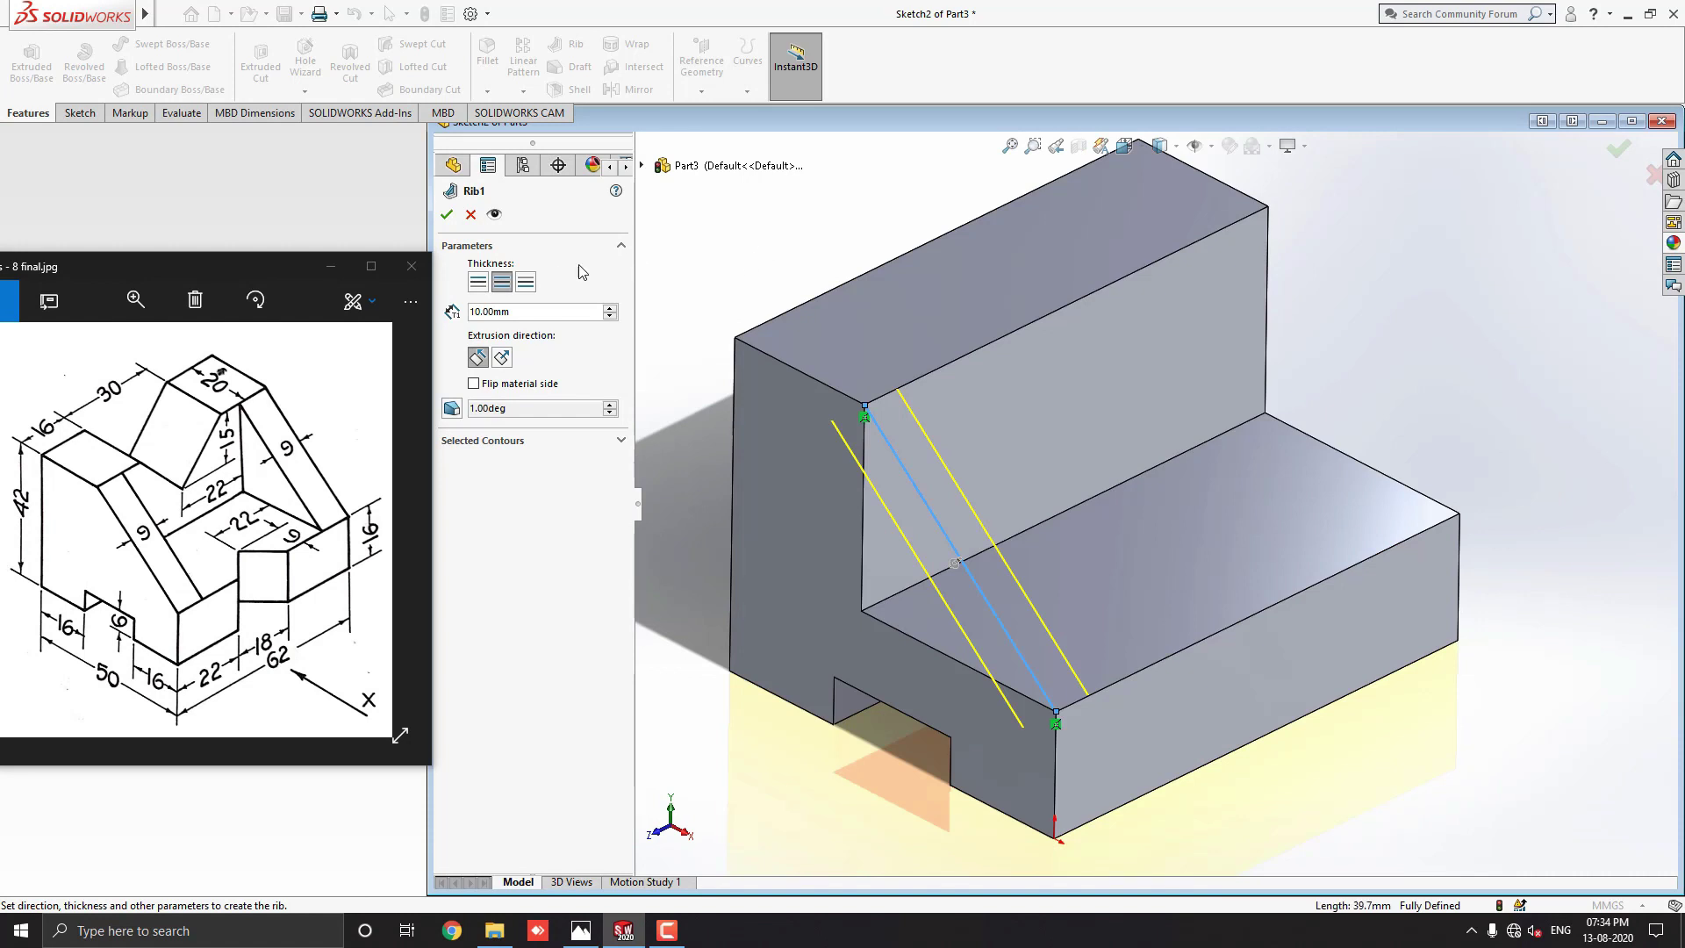
click(526, 282)
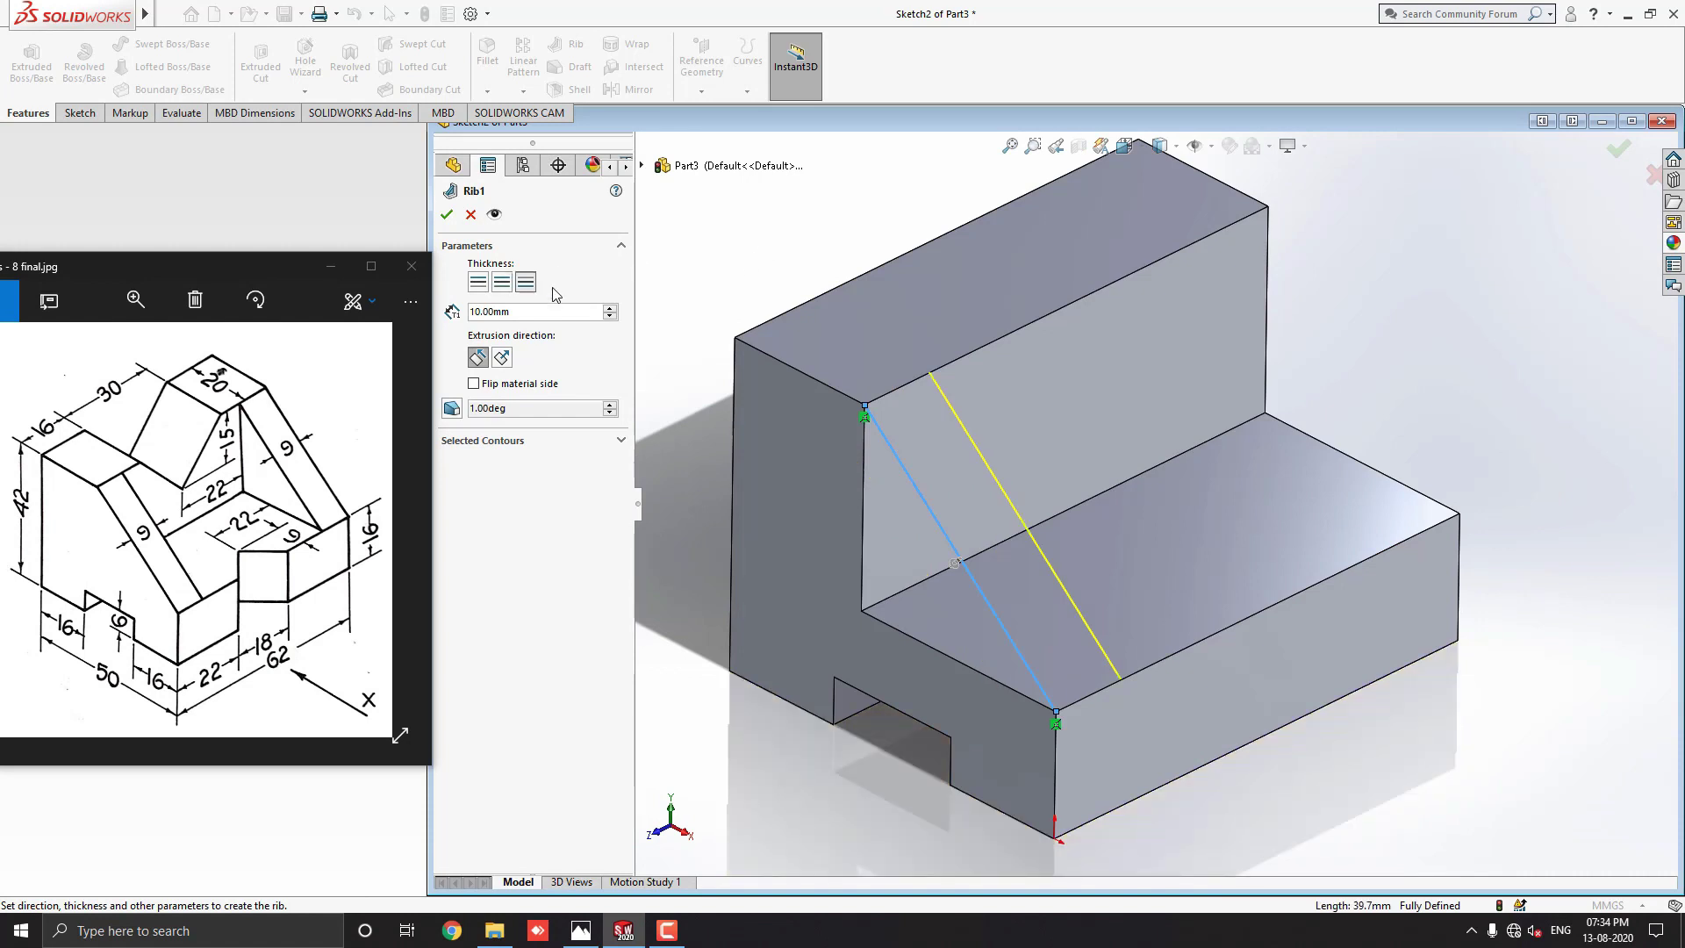
click(478, 286)
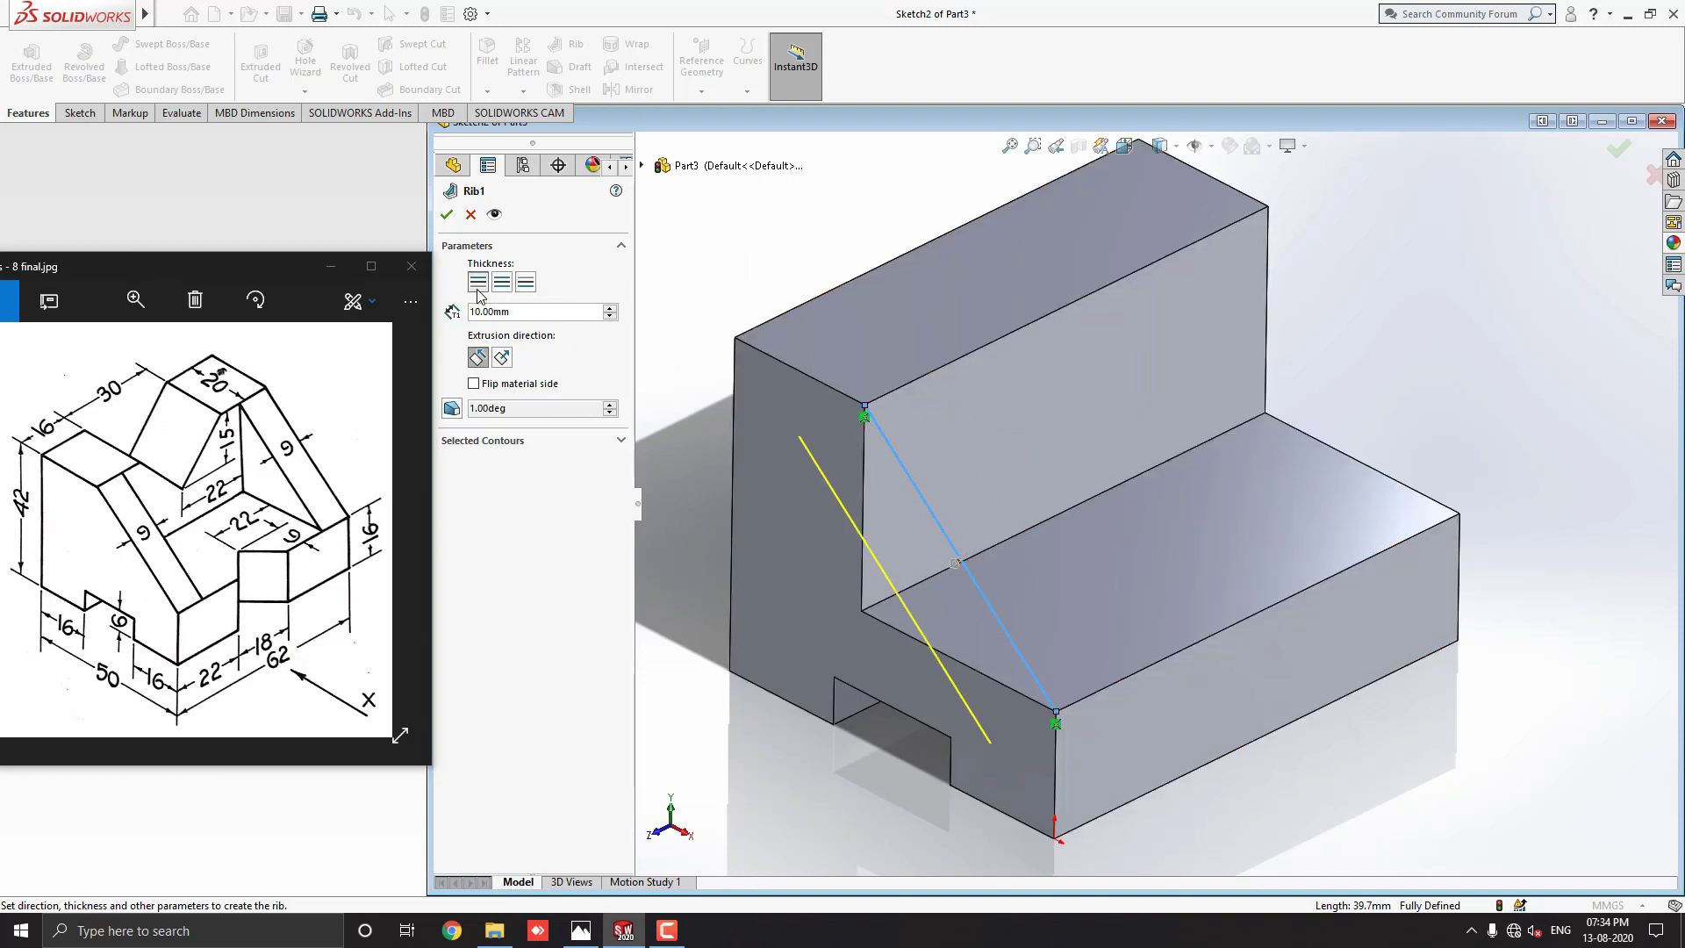
click(501, 282)
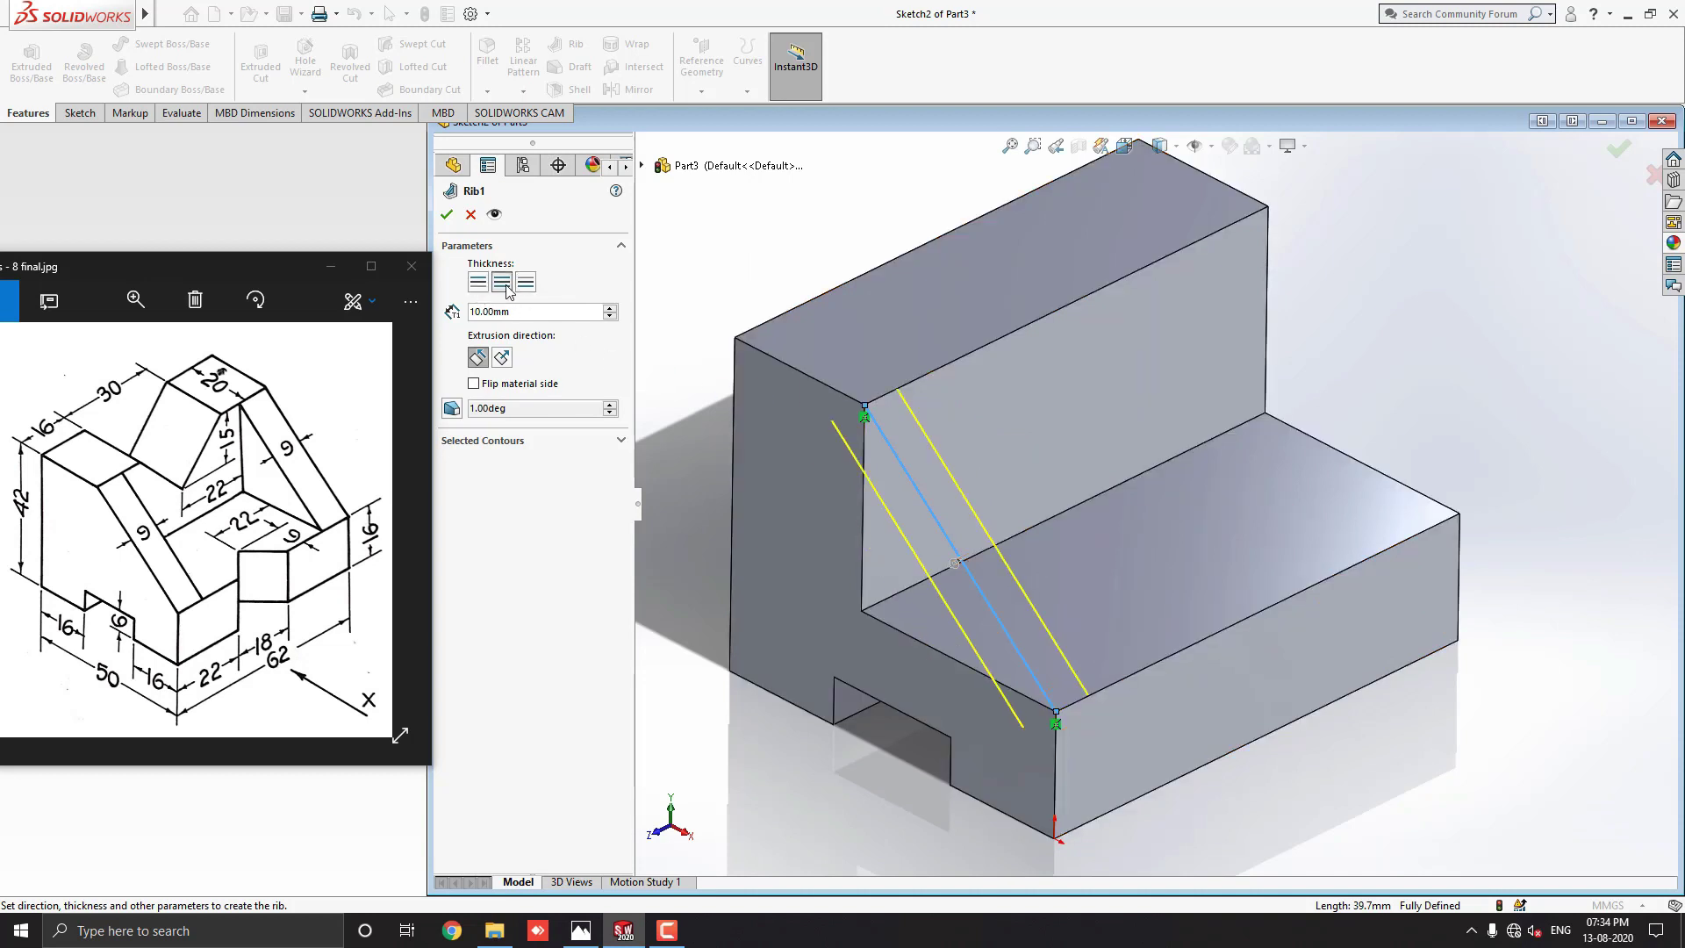
click(525, 283)
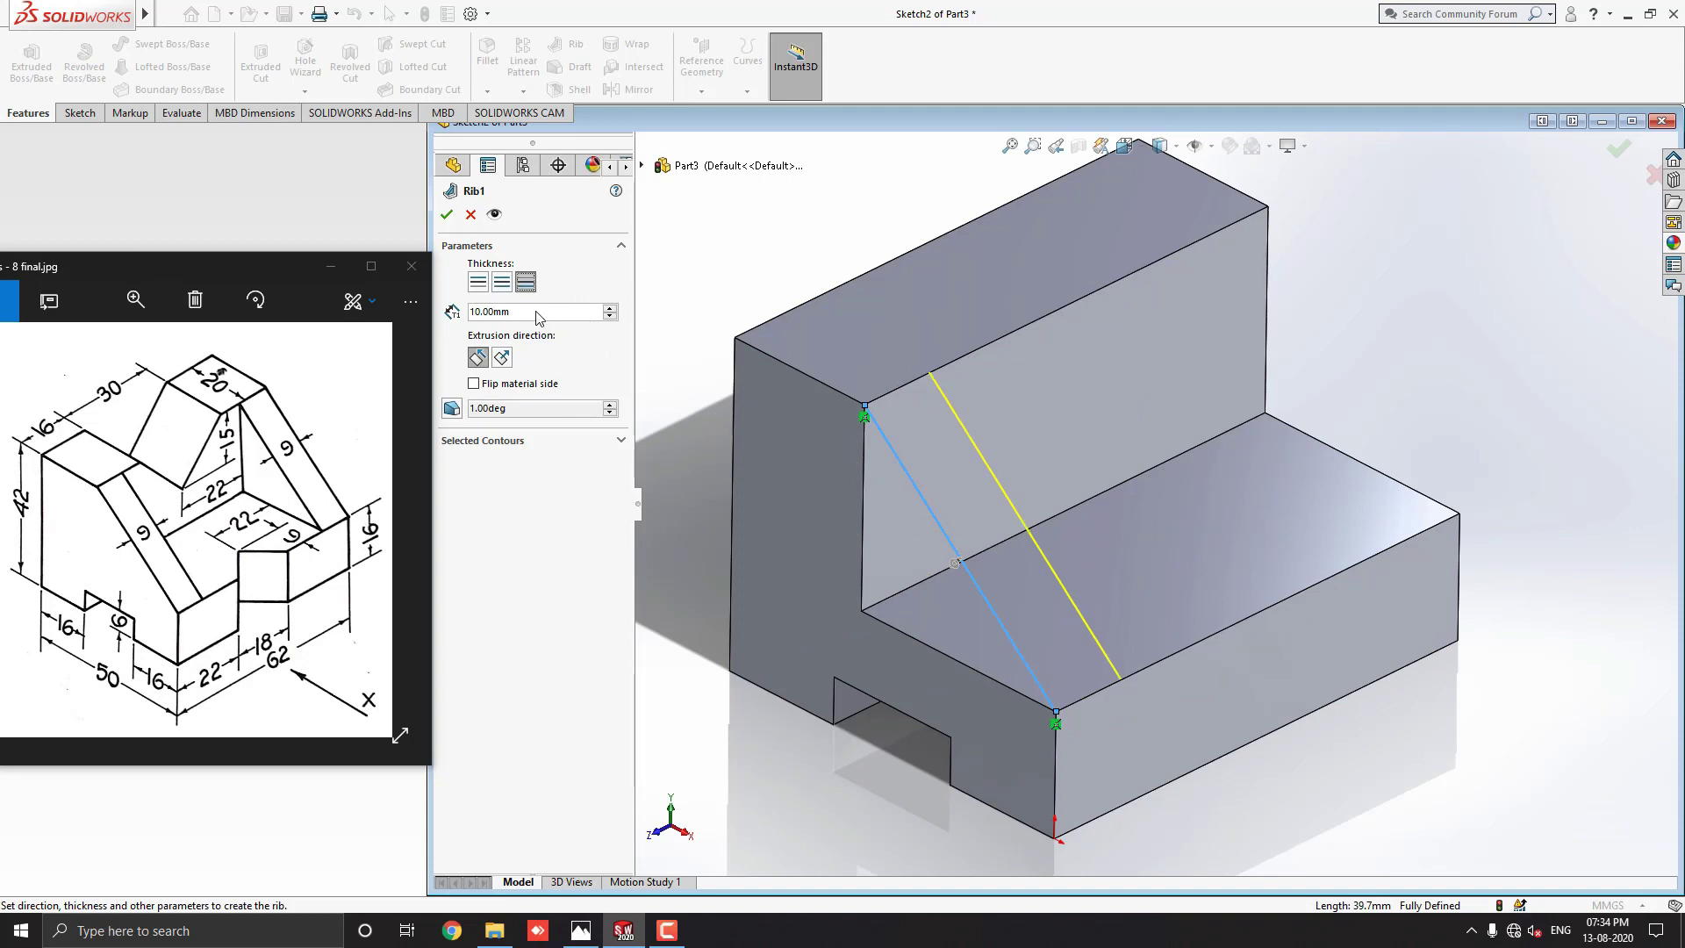
Set the rib thickness to 9 mm and create the rib
double_click(521, 311)
text(9)
key(Return)
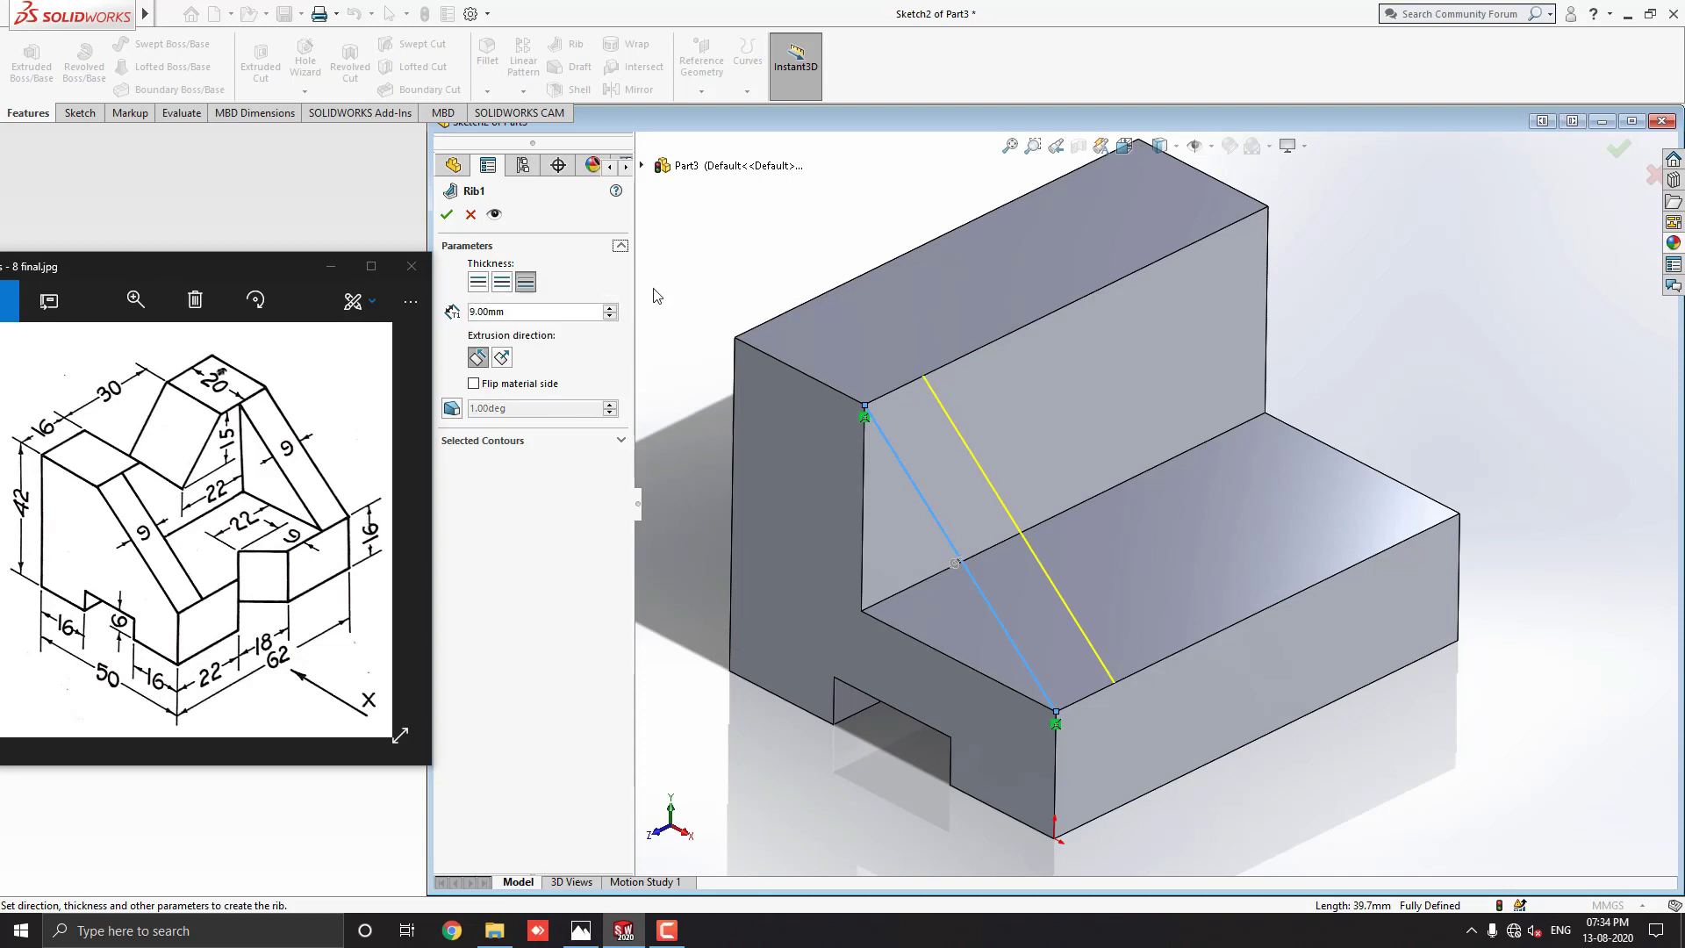
click(446, 214)
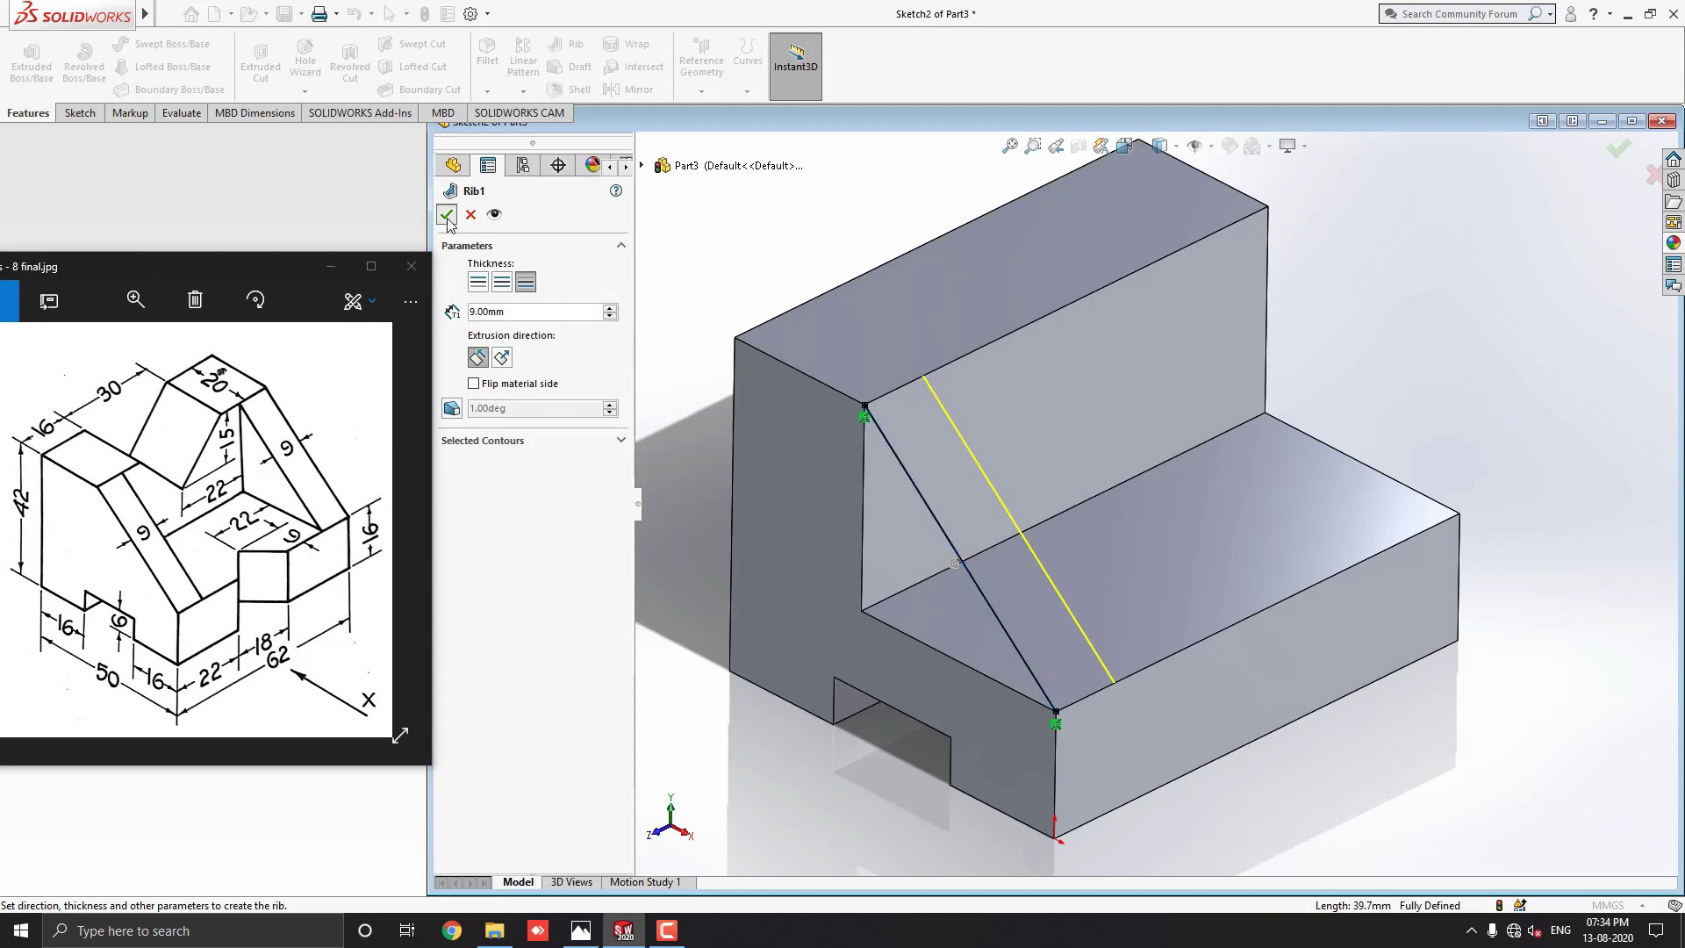
Mirror the rib about the Front Plane to the opposite side of the block
middle_drag(987, 349, 1065, 448)
scroll(1066, 439, down, 2)
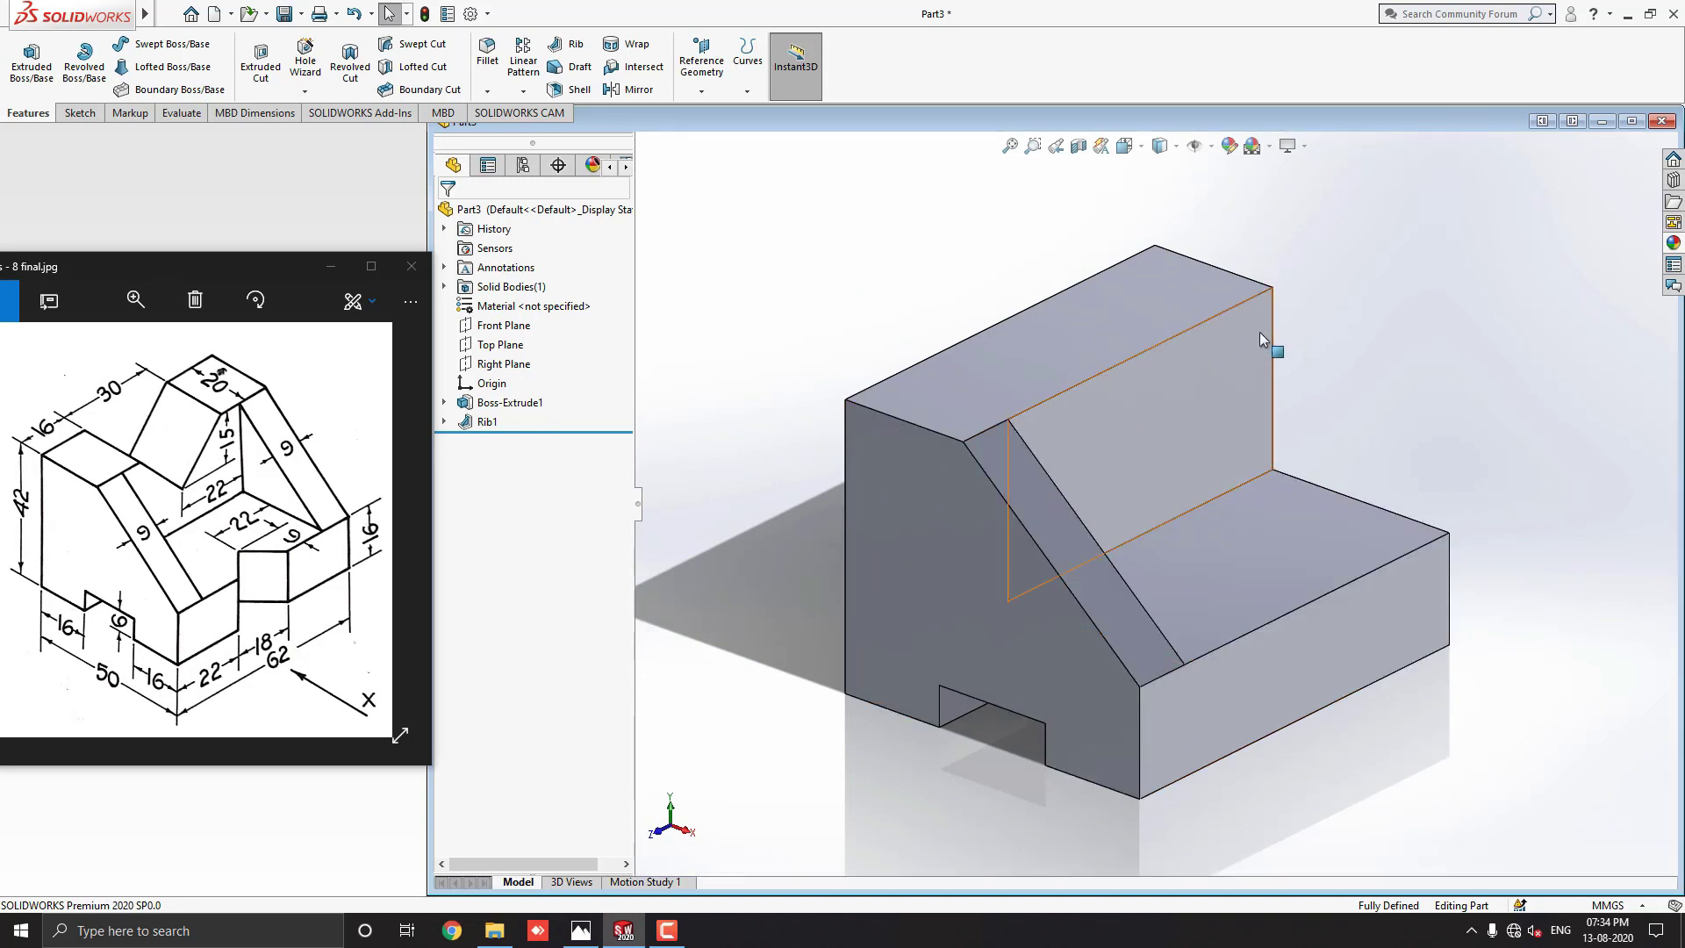
click(474, 423)
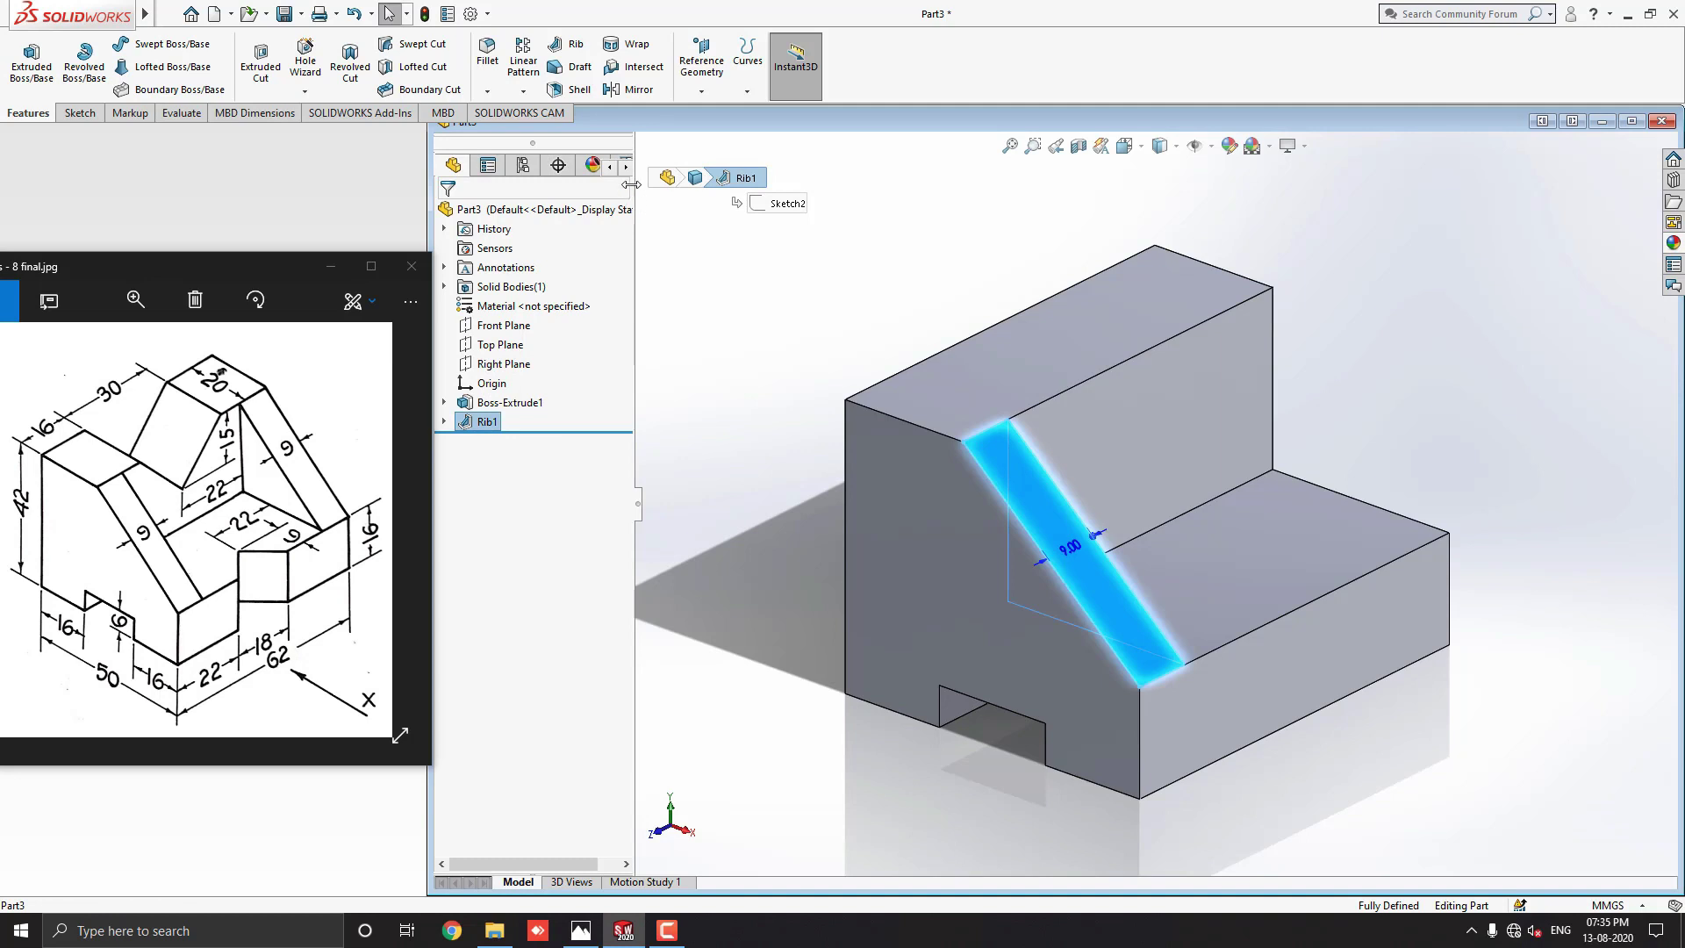
click(626, 89)
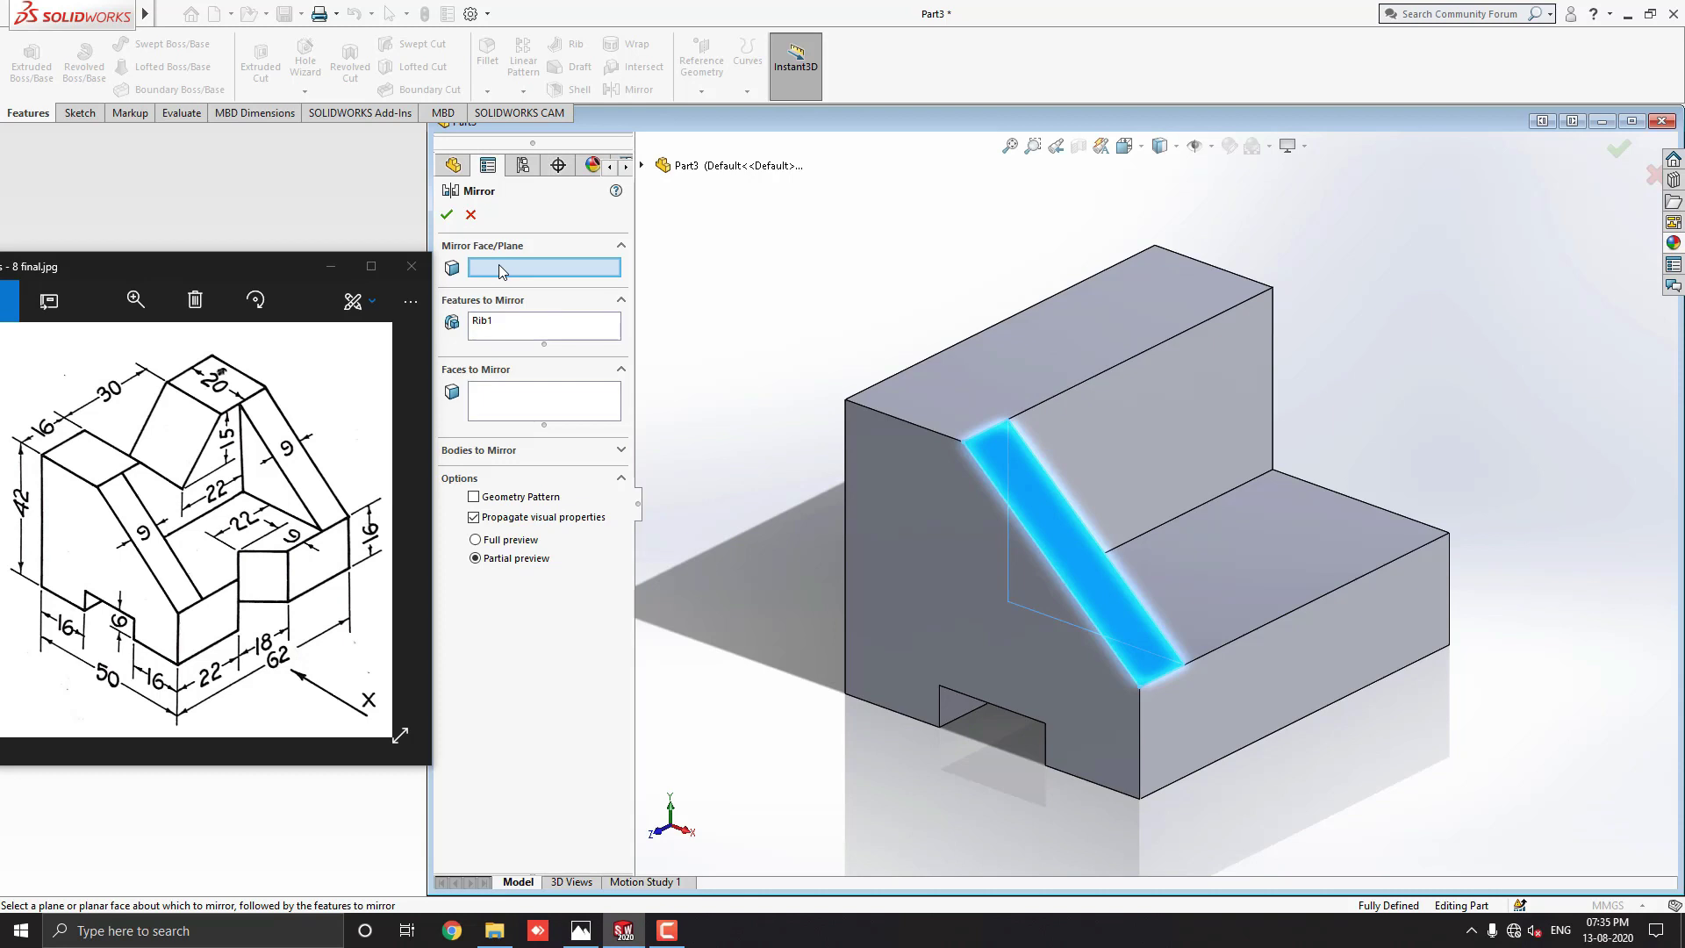
click(645, 167)
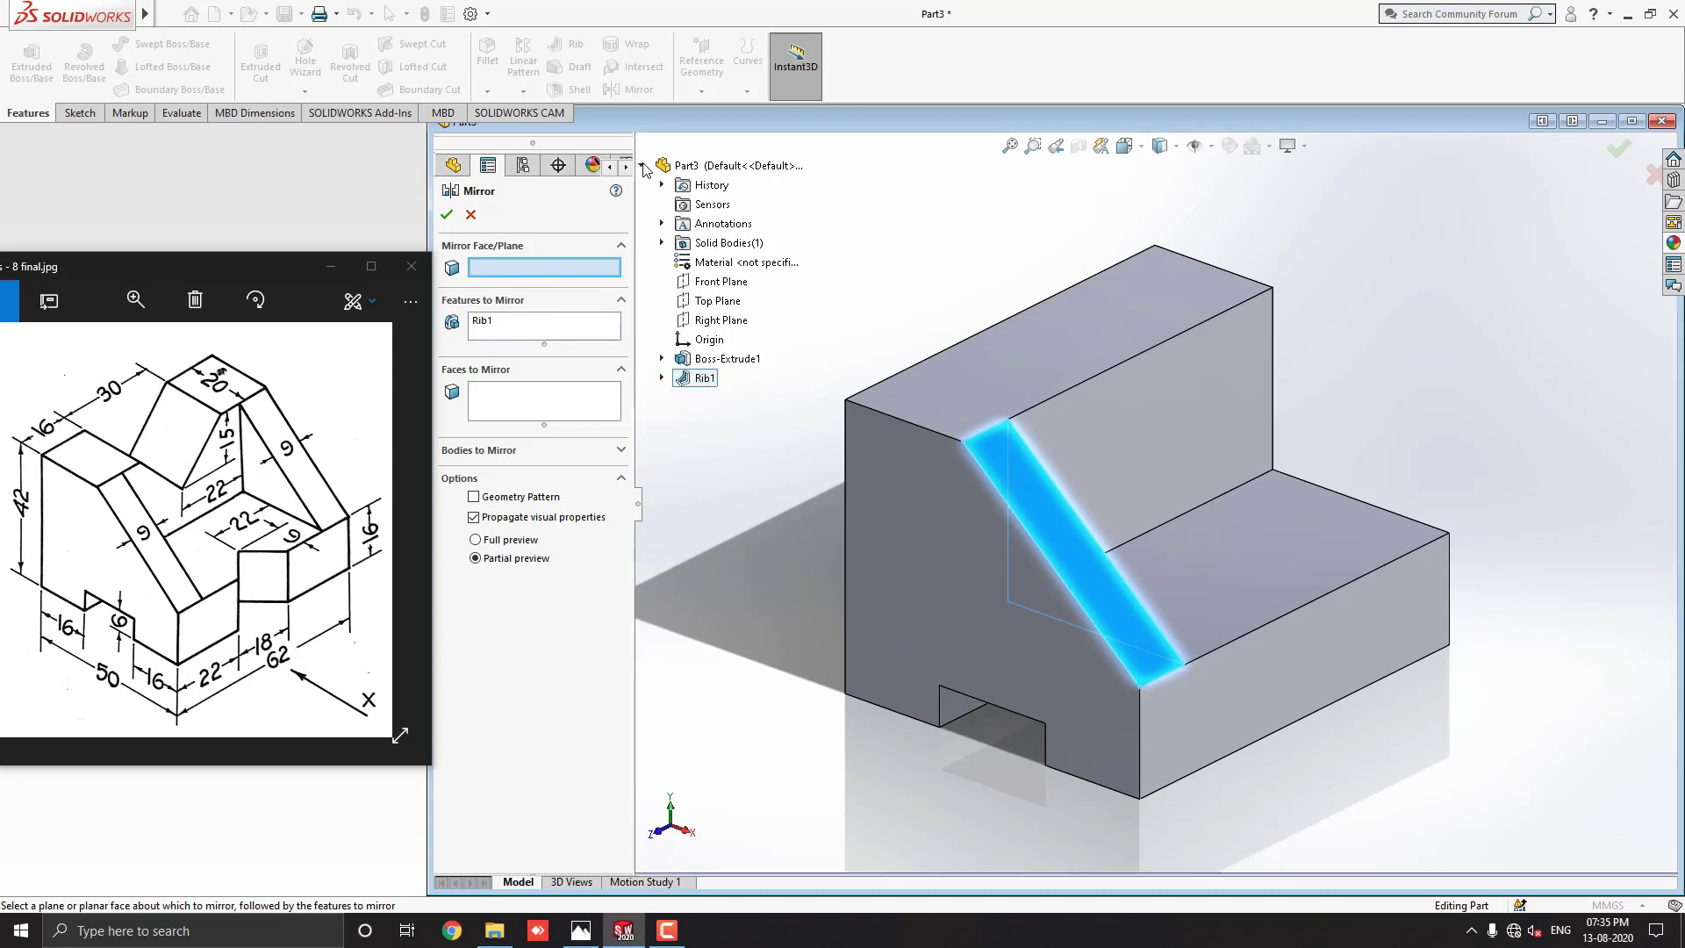
click(711, 285)
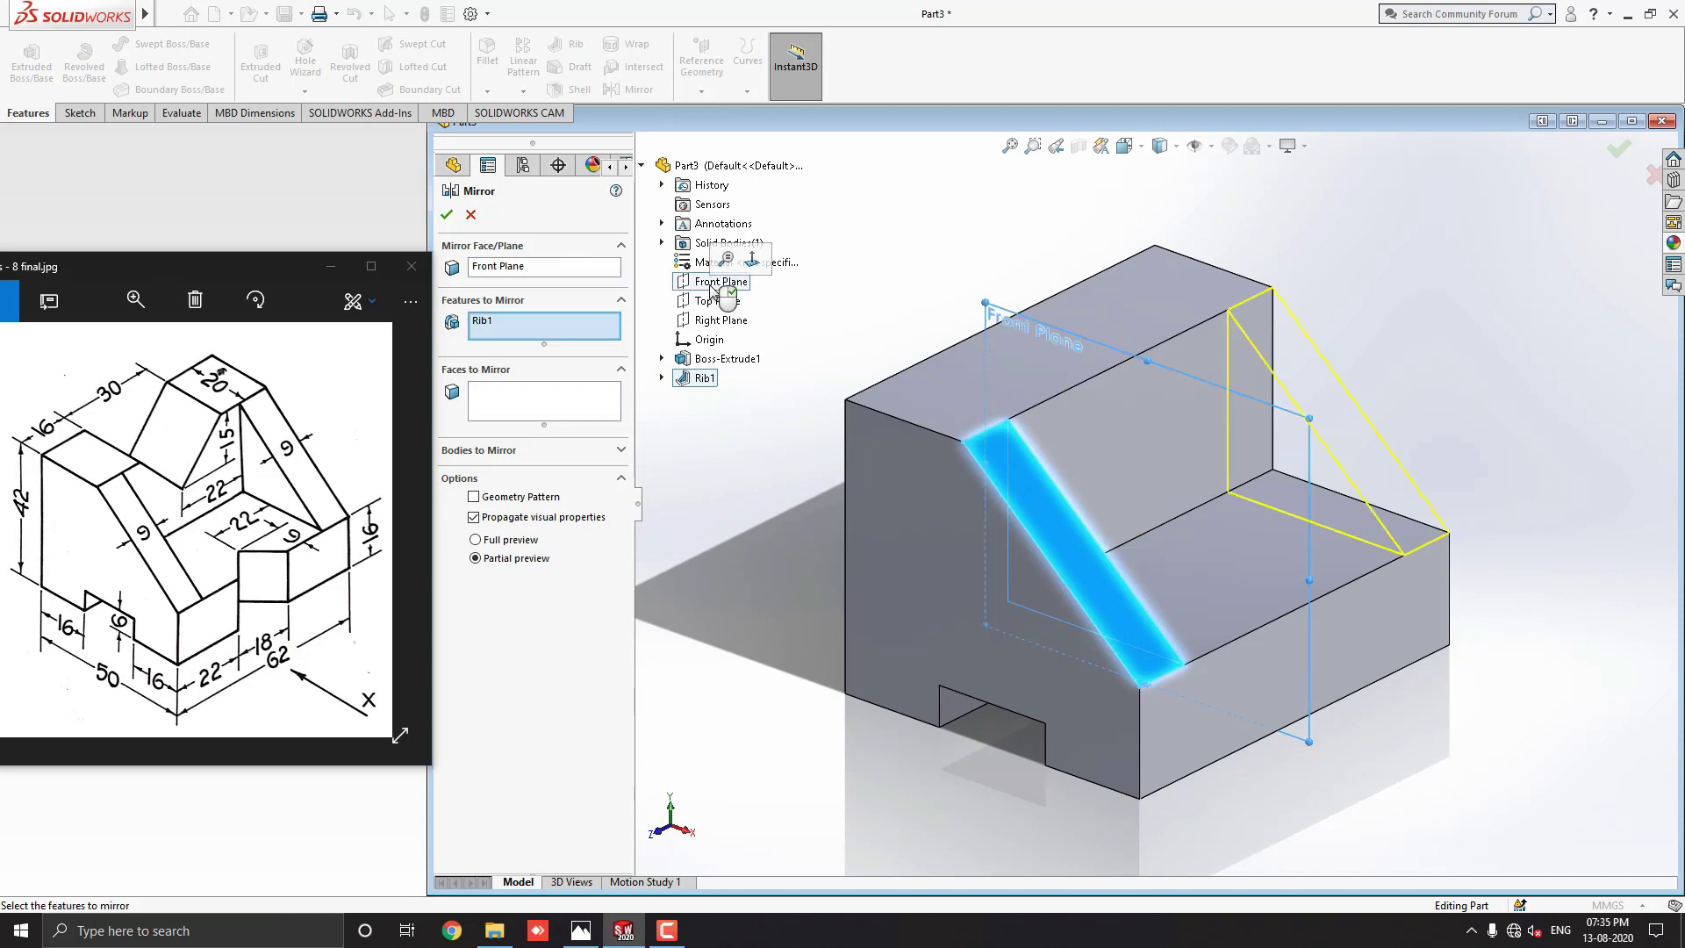
mouse_move(936, 301)
middle_down()
mouse_move(892, 271)
mouse_move(945, 267)
mouse_move(926, 303)
middle_up()
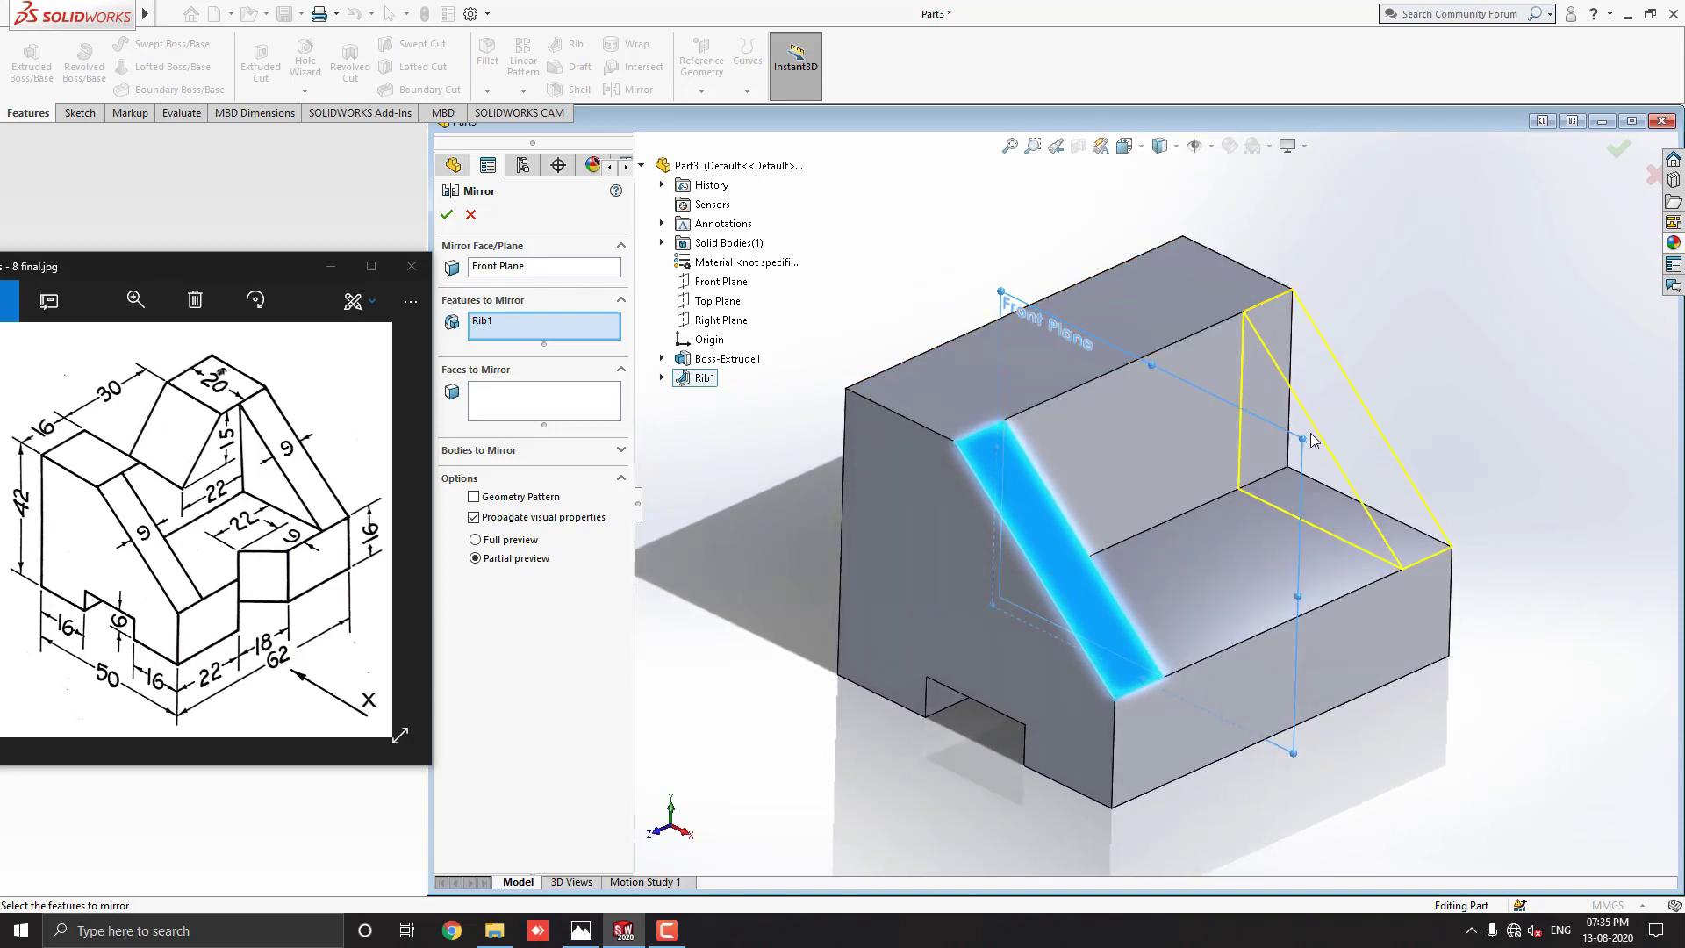
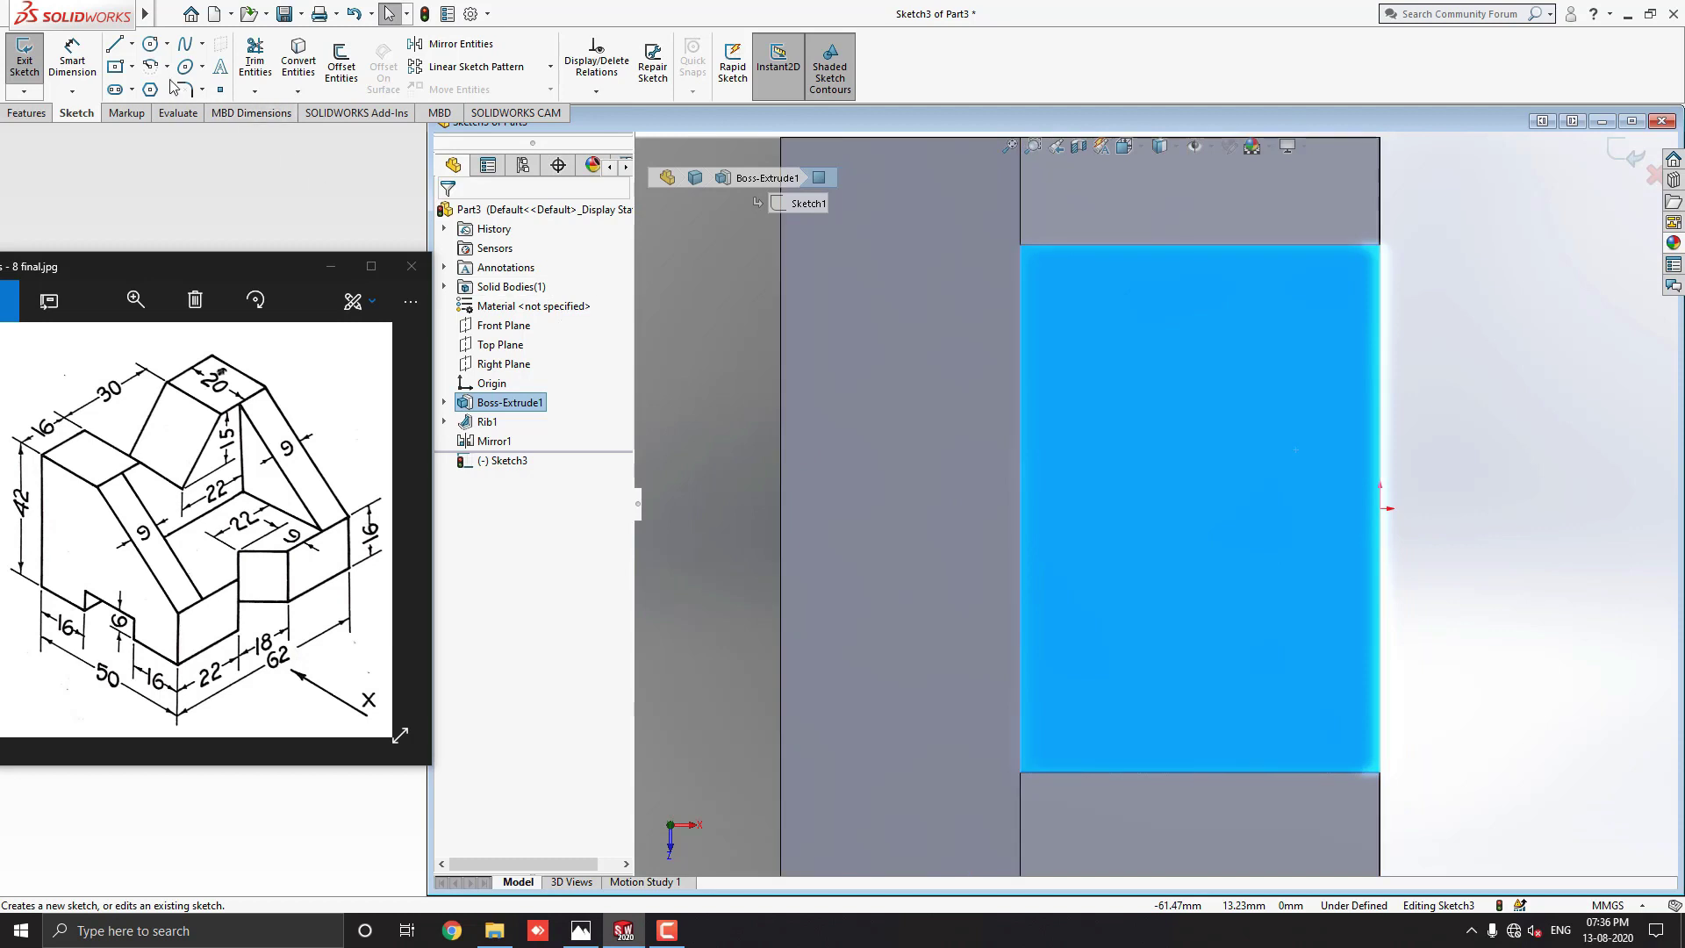
Sketch a V on the ledge's top face, open at the front edge, with its apex level with the origin and one leg about 15 mm long
click(115, 44)
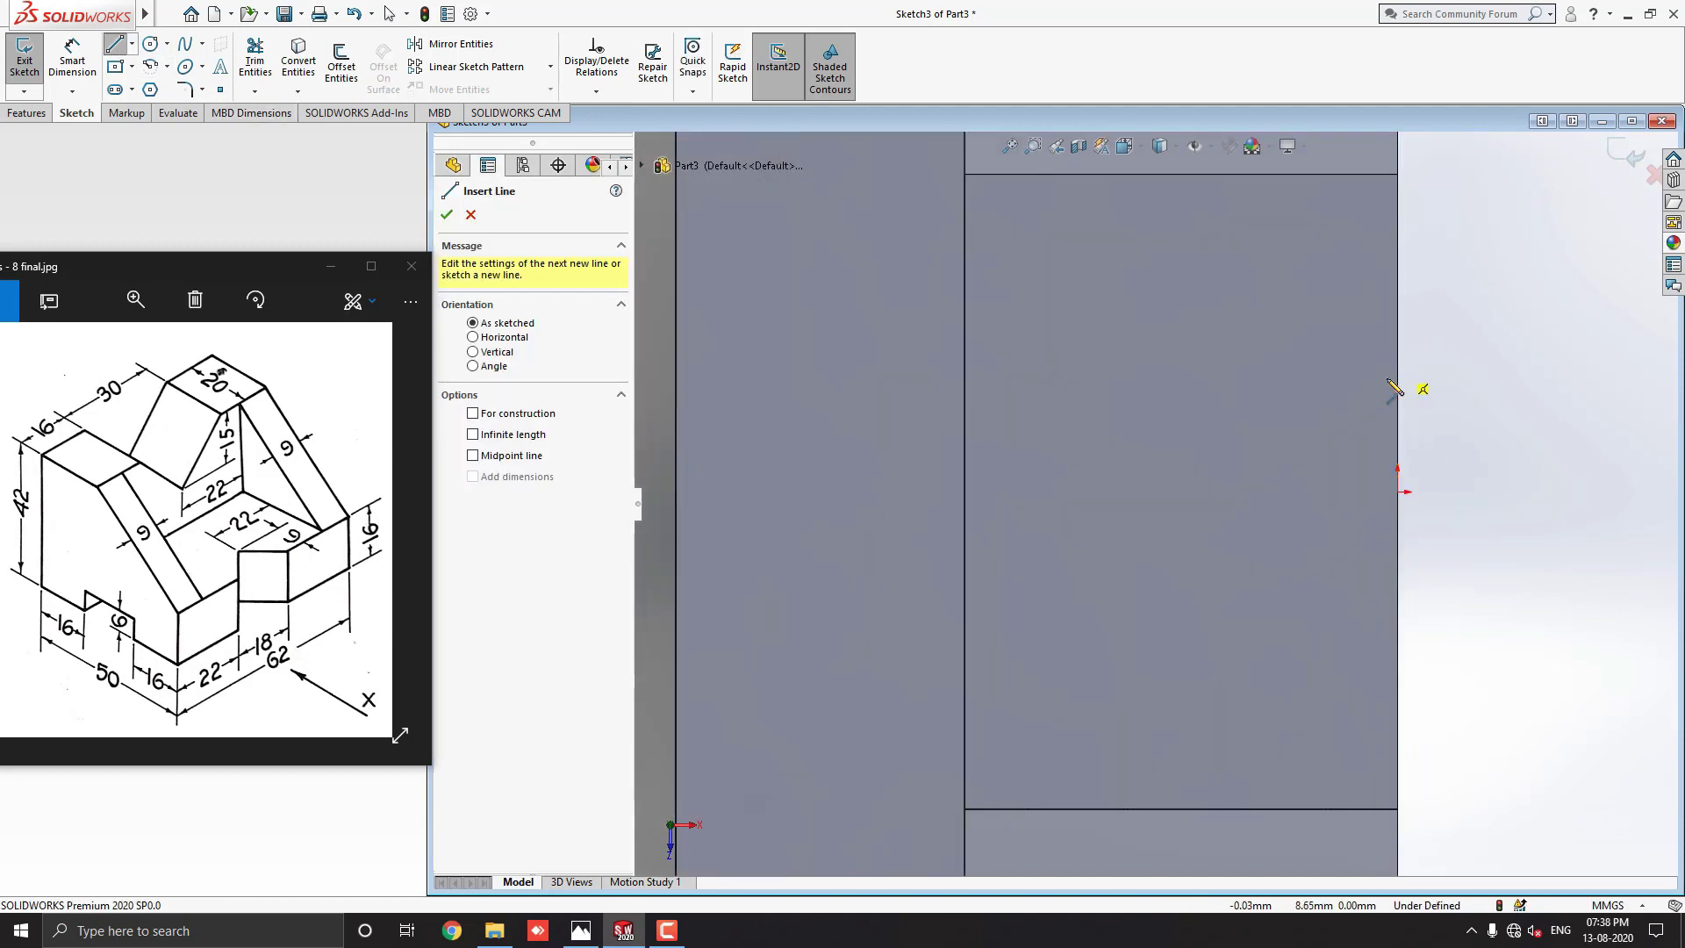
click(1398, 369)
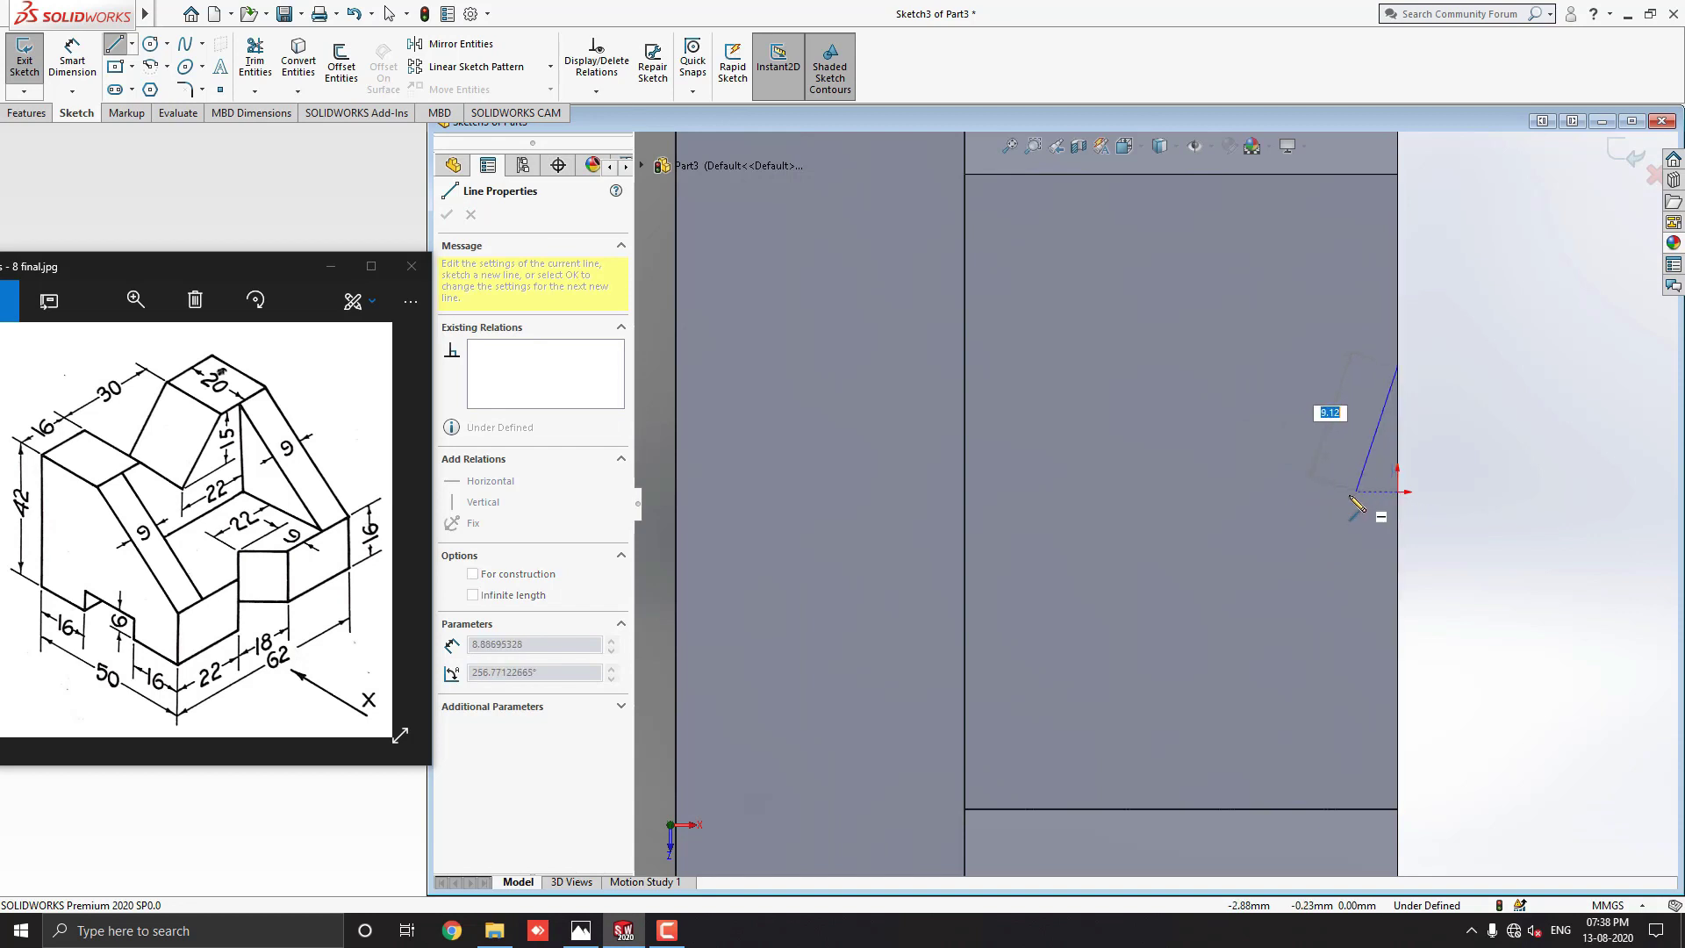
click(1214, 492)
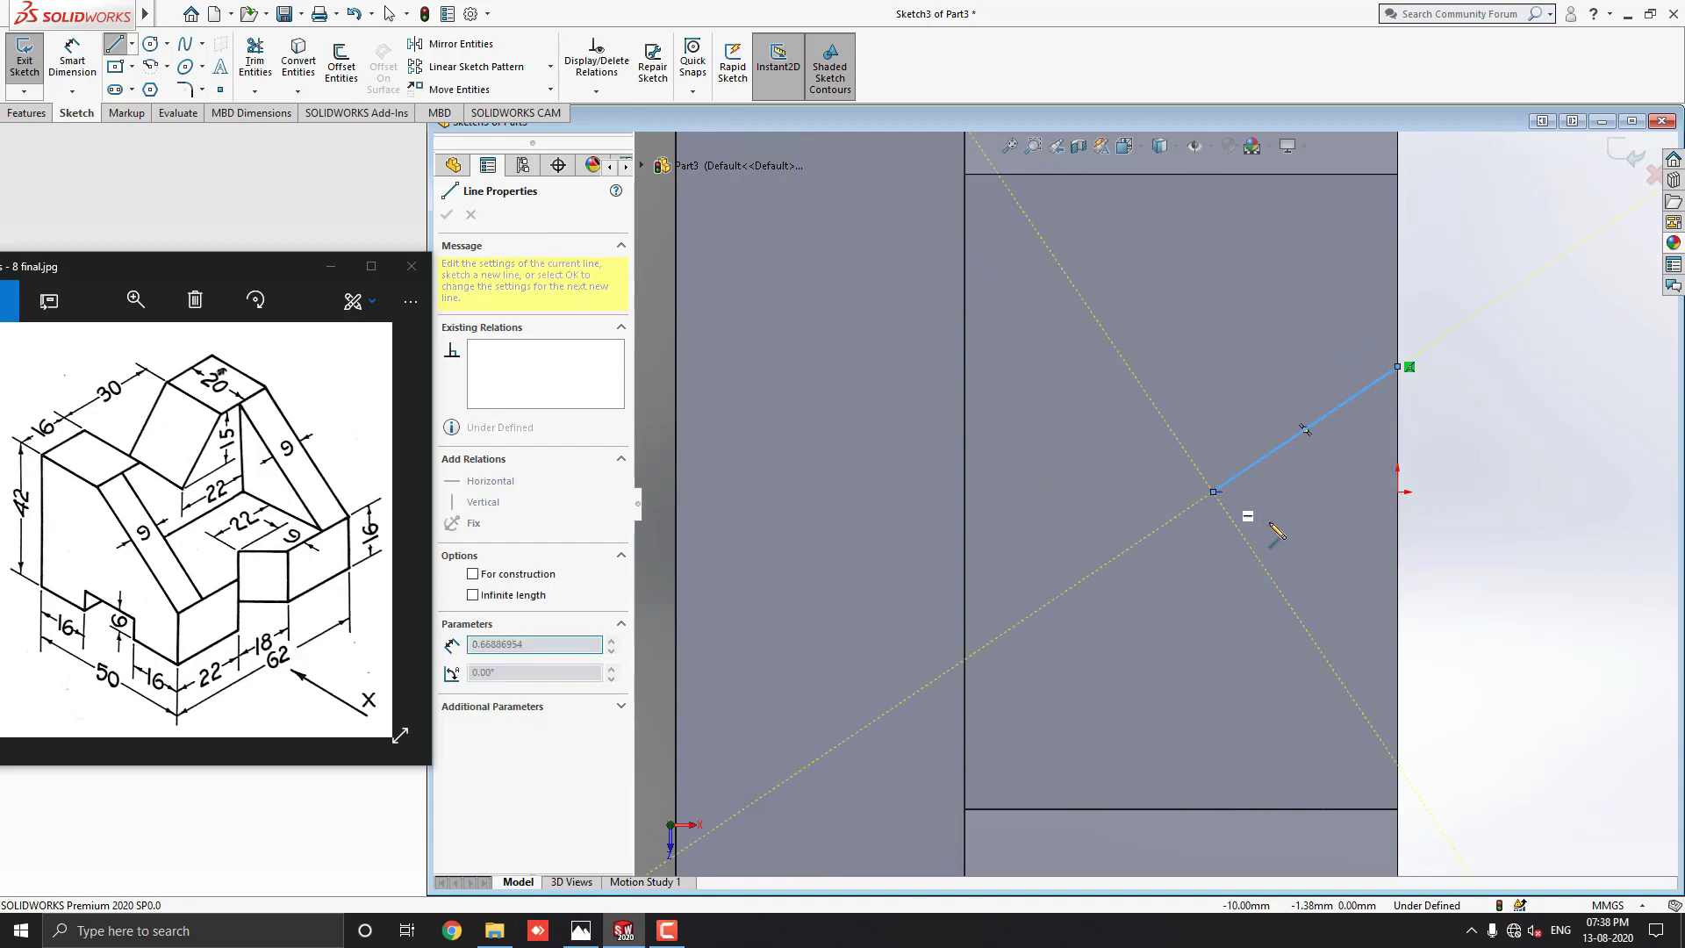
click(1399, 603)
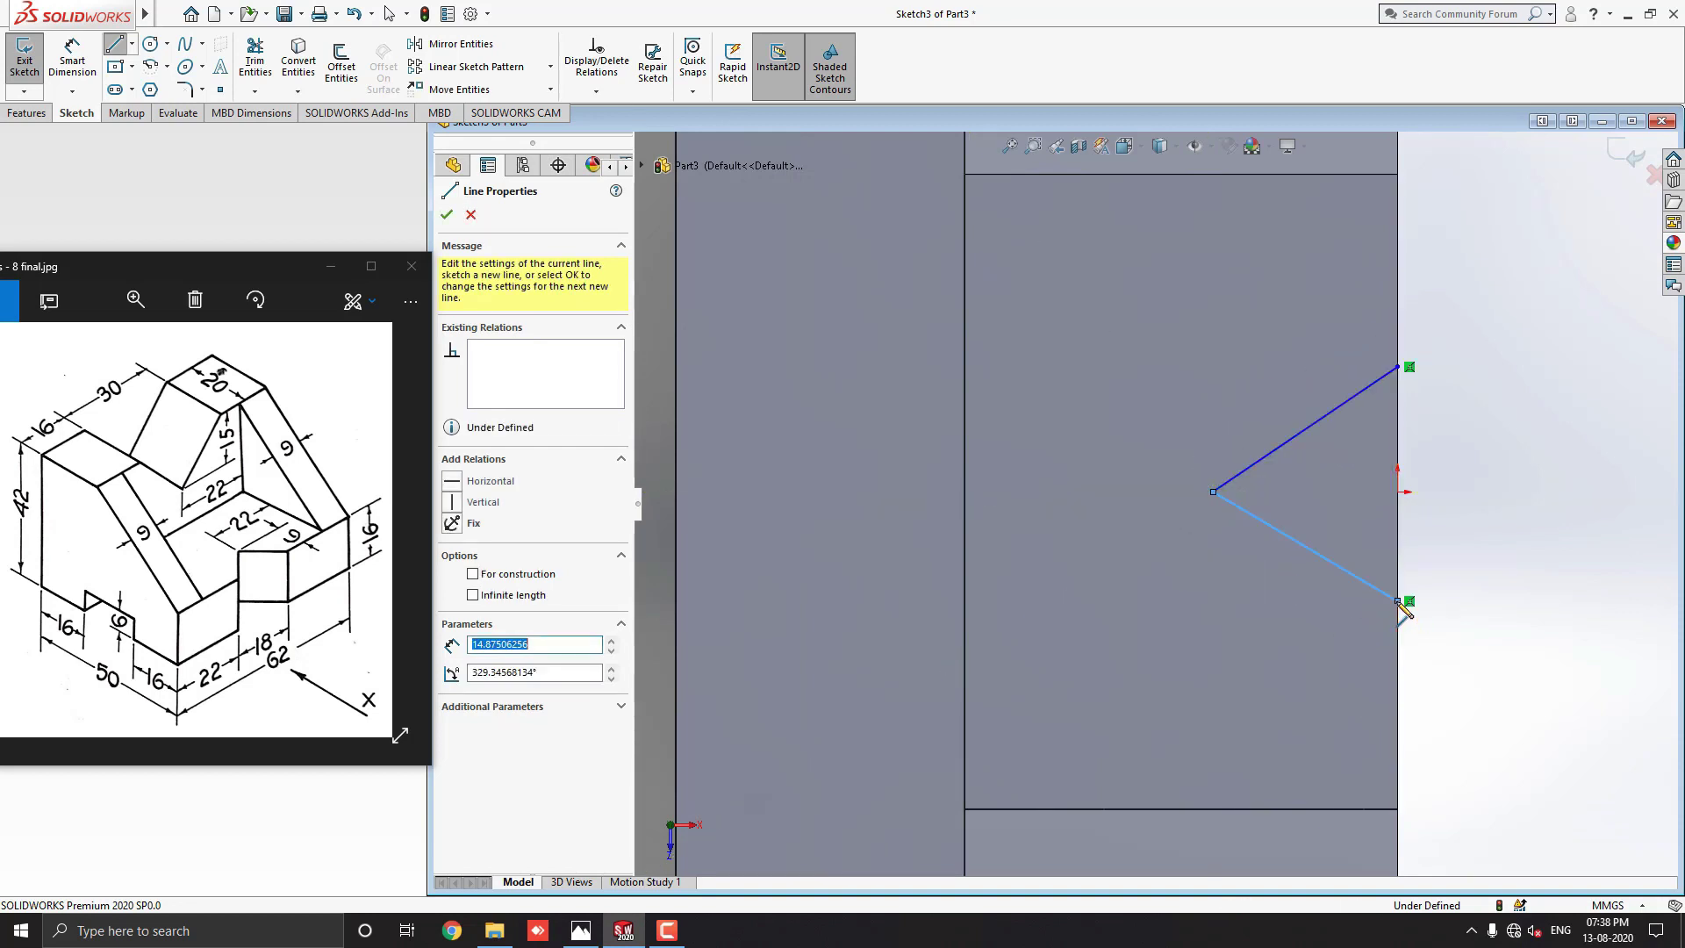
key(Escape)
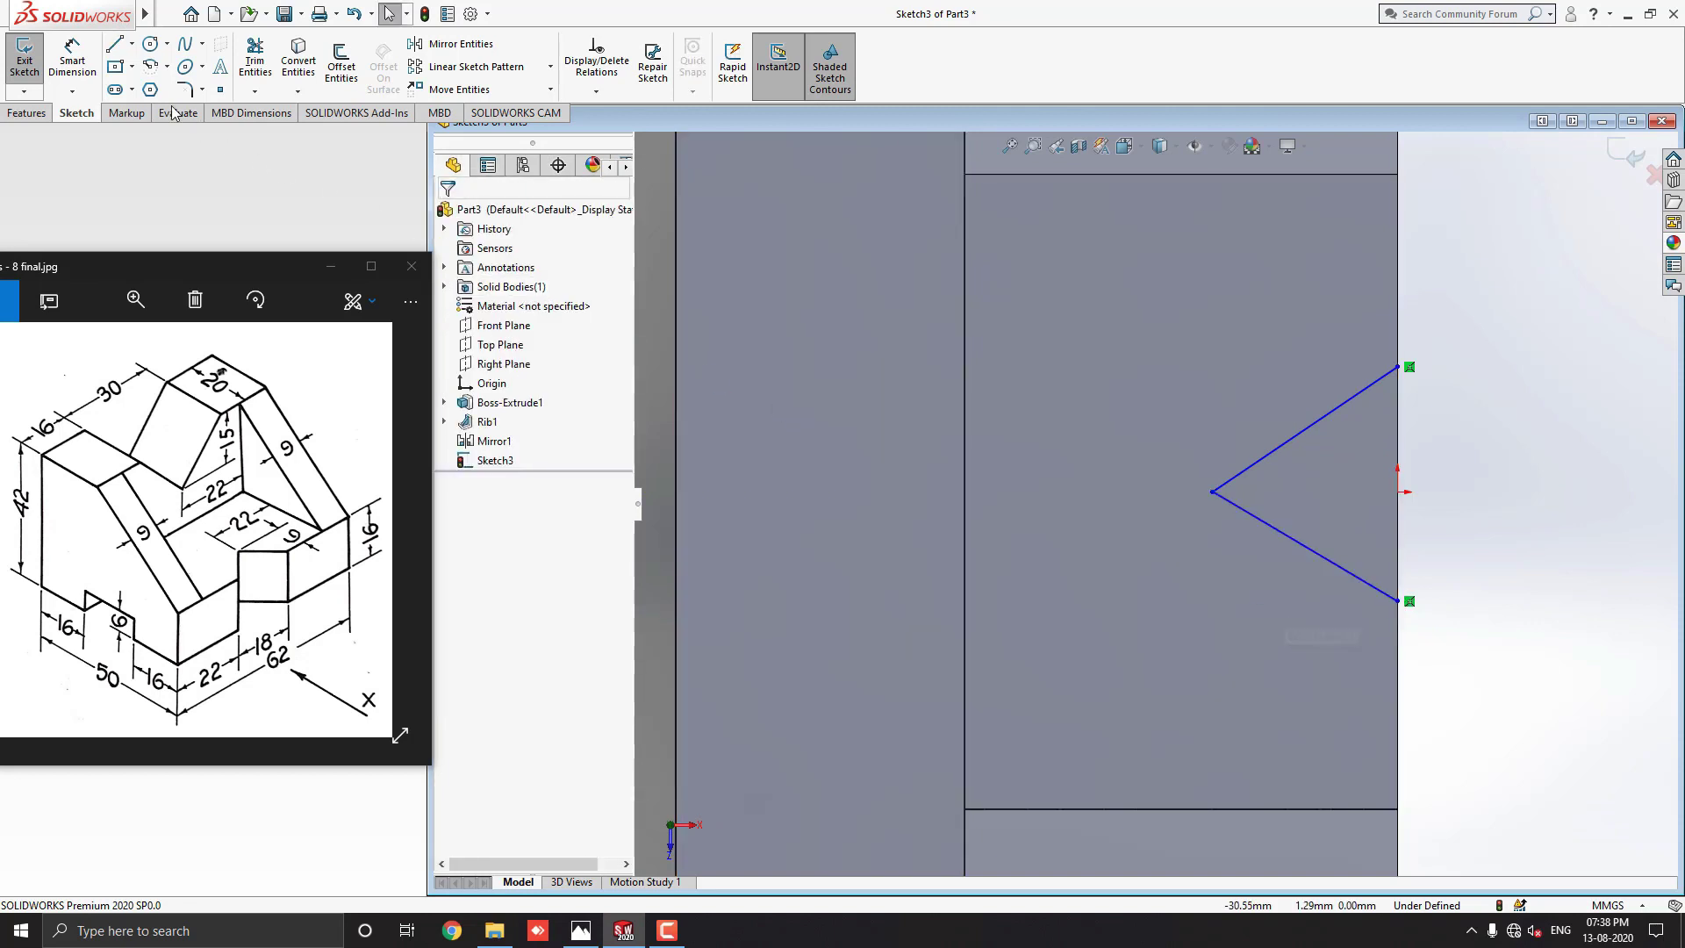
Dimension the V's depth from its apex to the ledge's front edge and set it to 9 mm
click(72, 62)
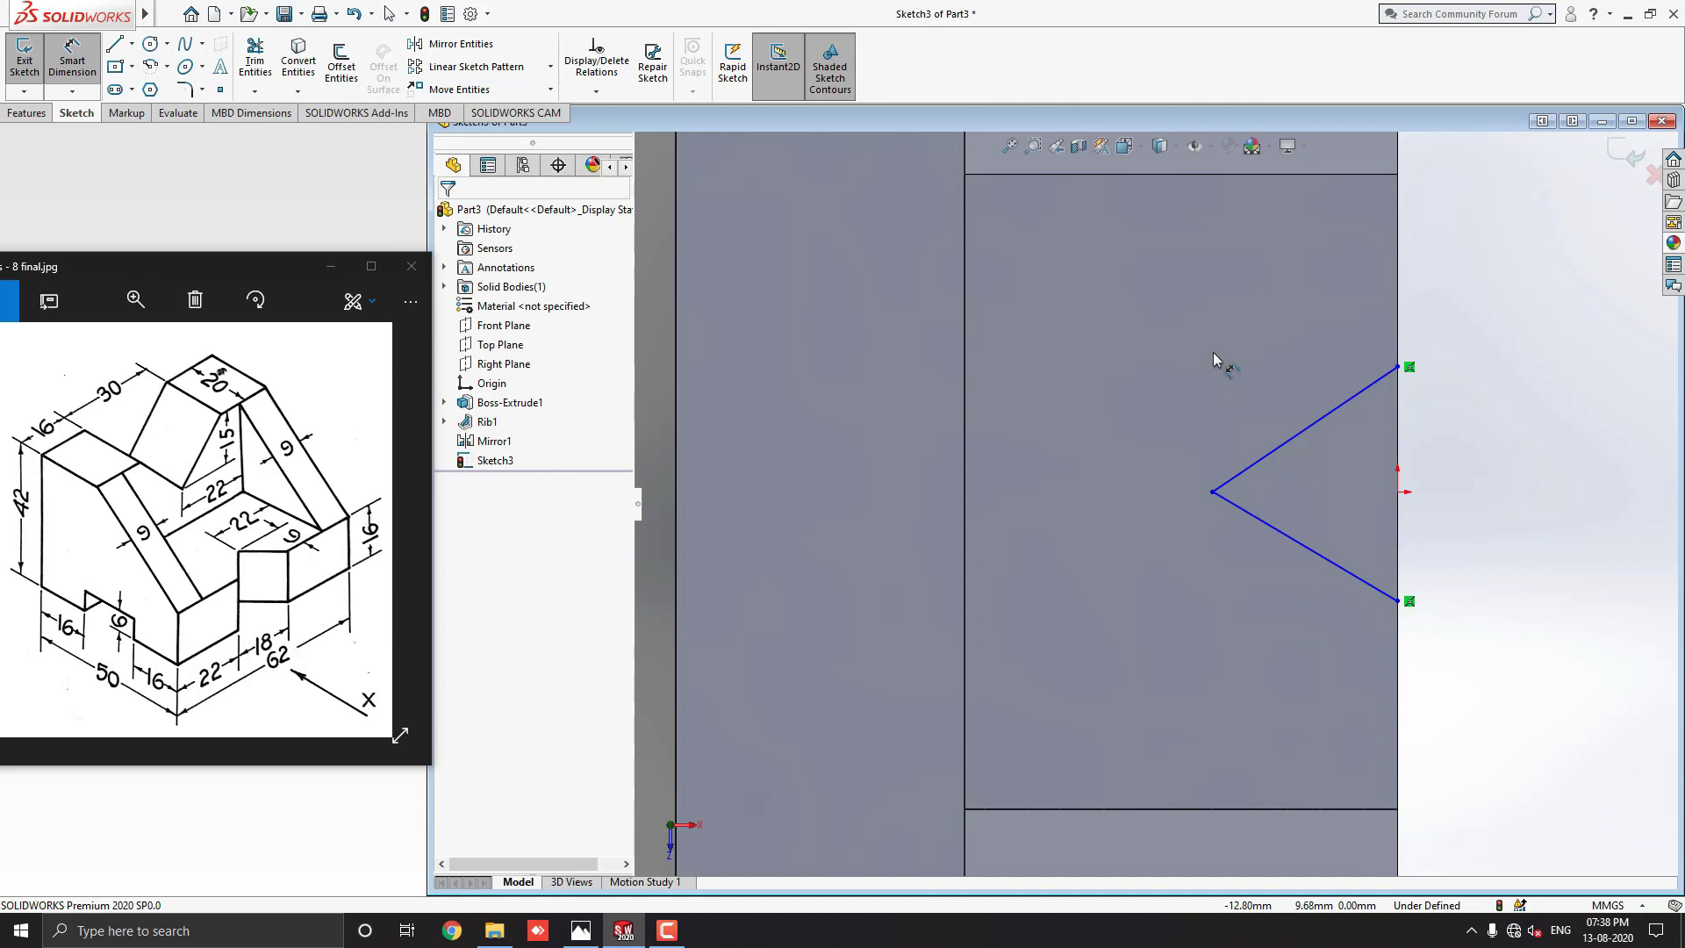
click(1213, 492)
click(1399, 443)
click(1295, 298)
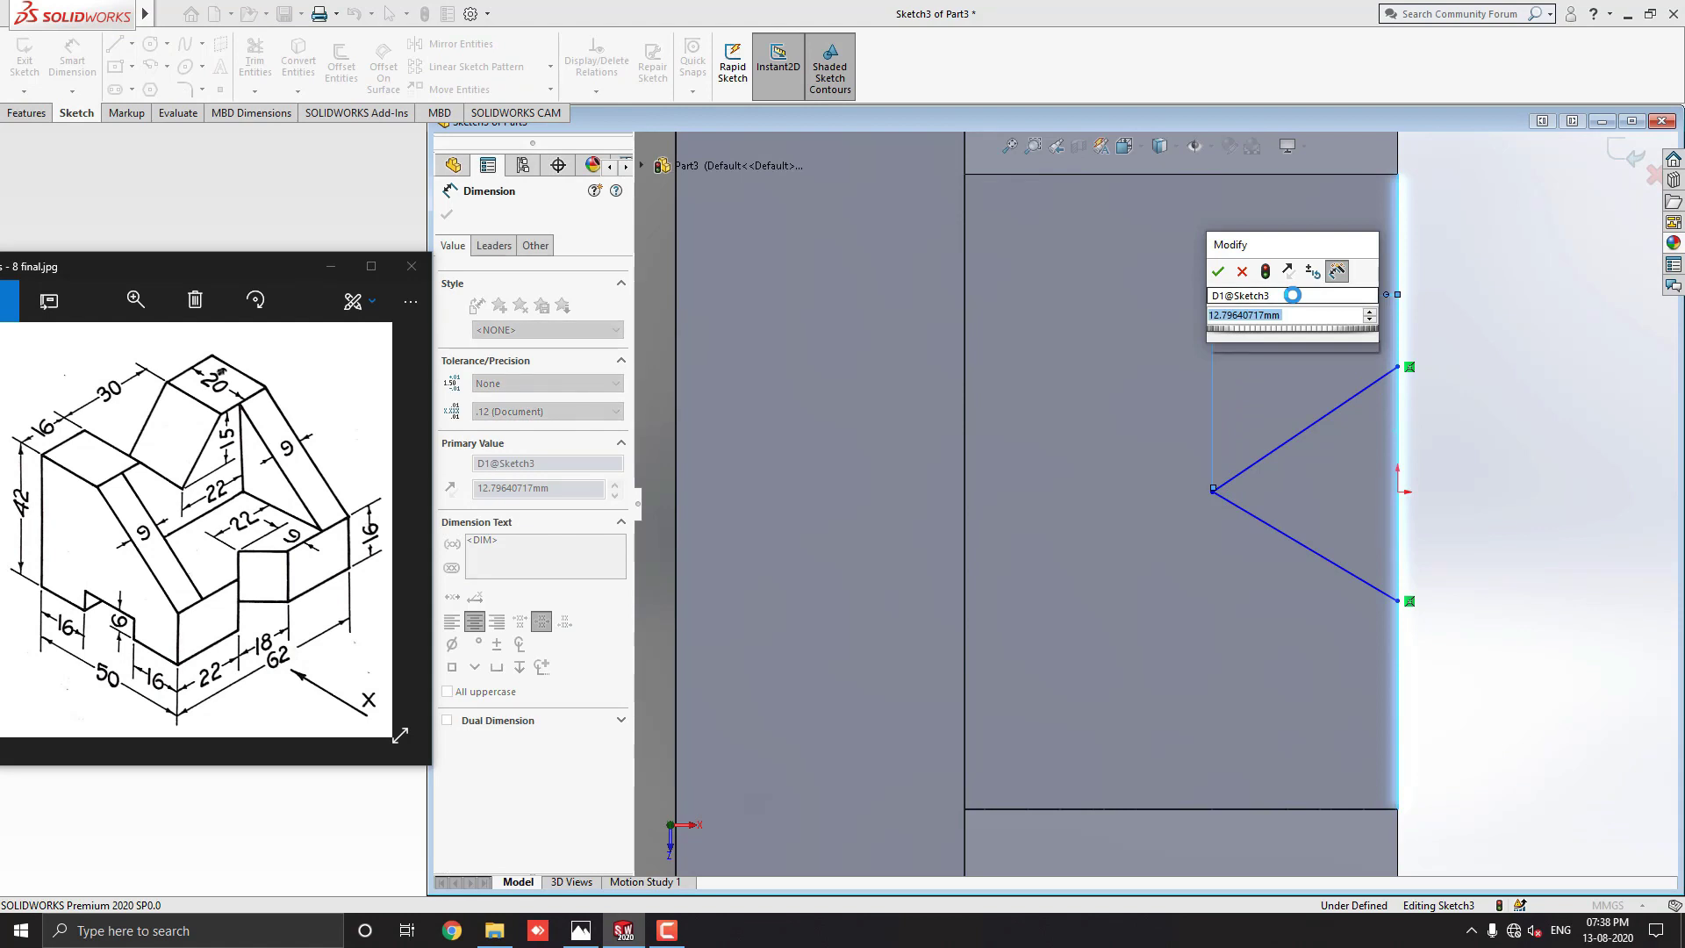
text(9)
click(1219, 273)
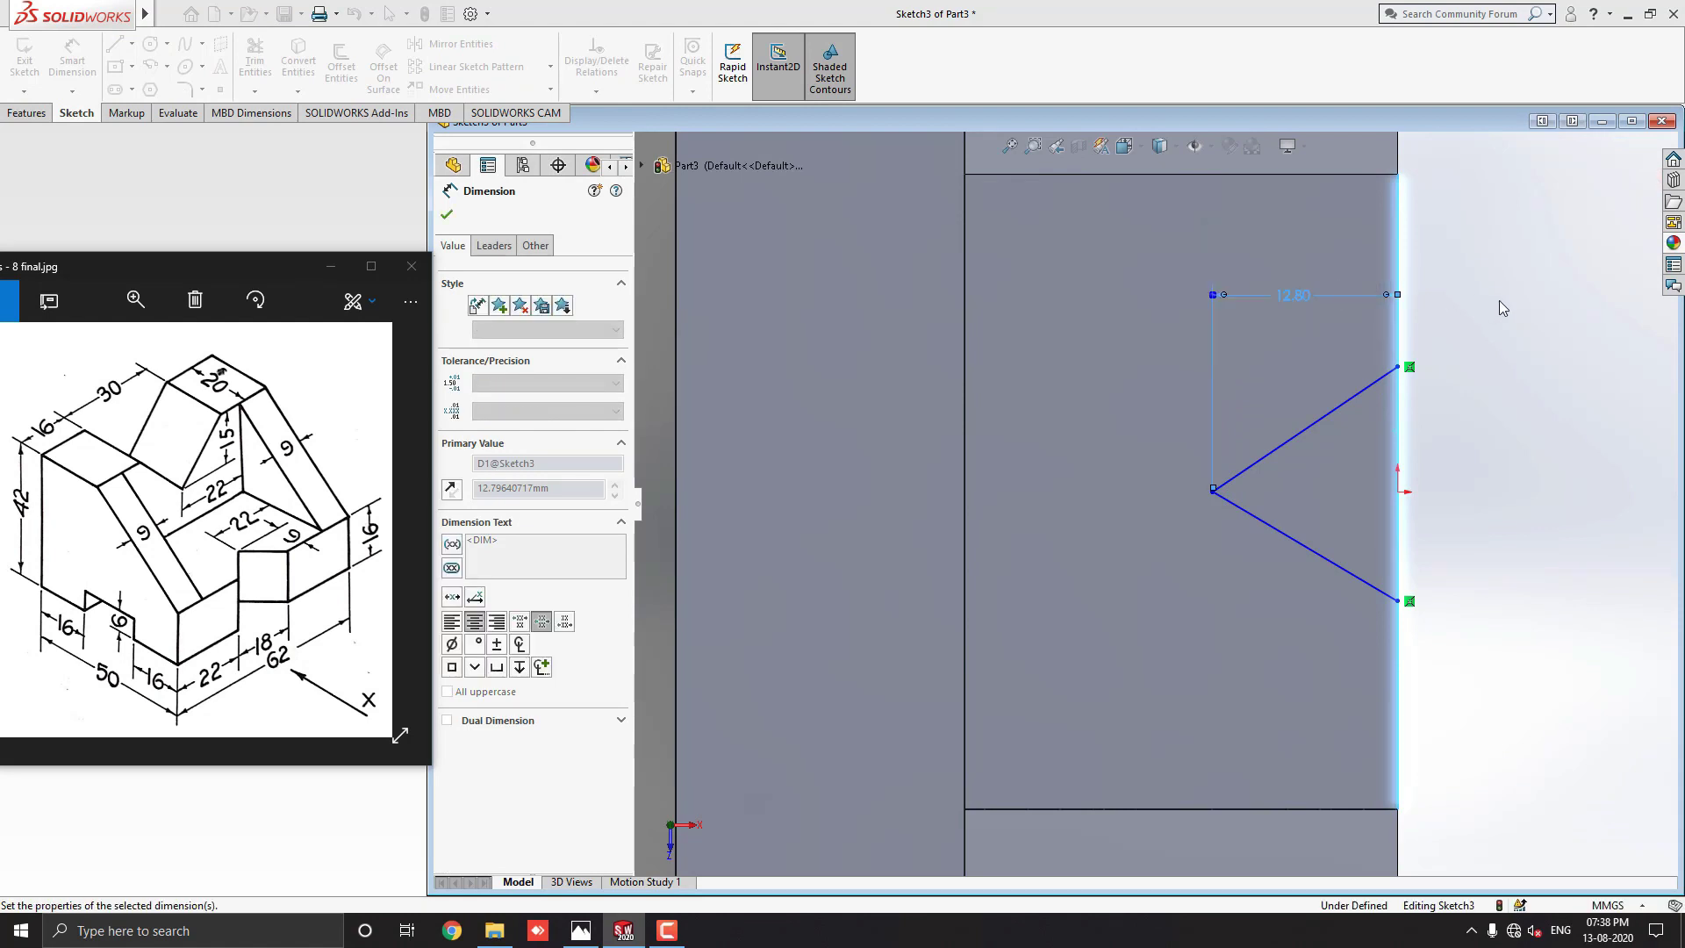
Dimension the V's upper open end from the origin along the front edge and set the distance to 9 mm
click(1398, 492)
click(1399, 368)
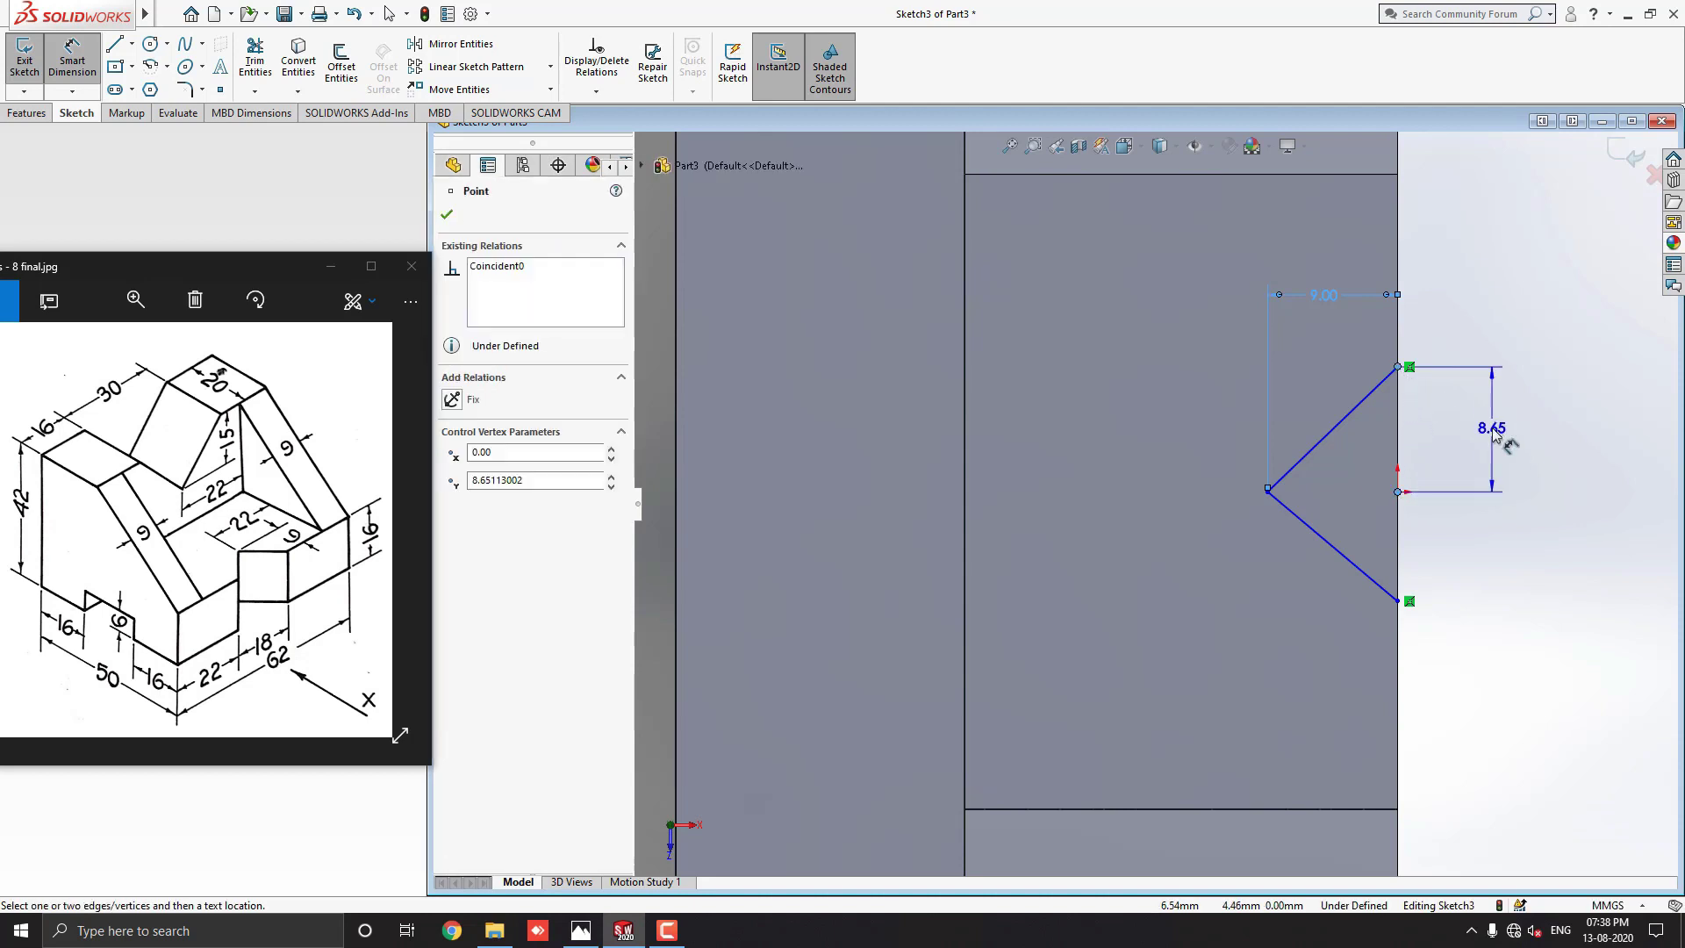
click(1483, 422)
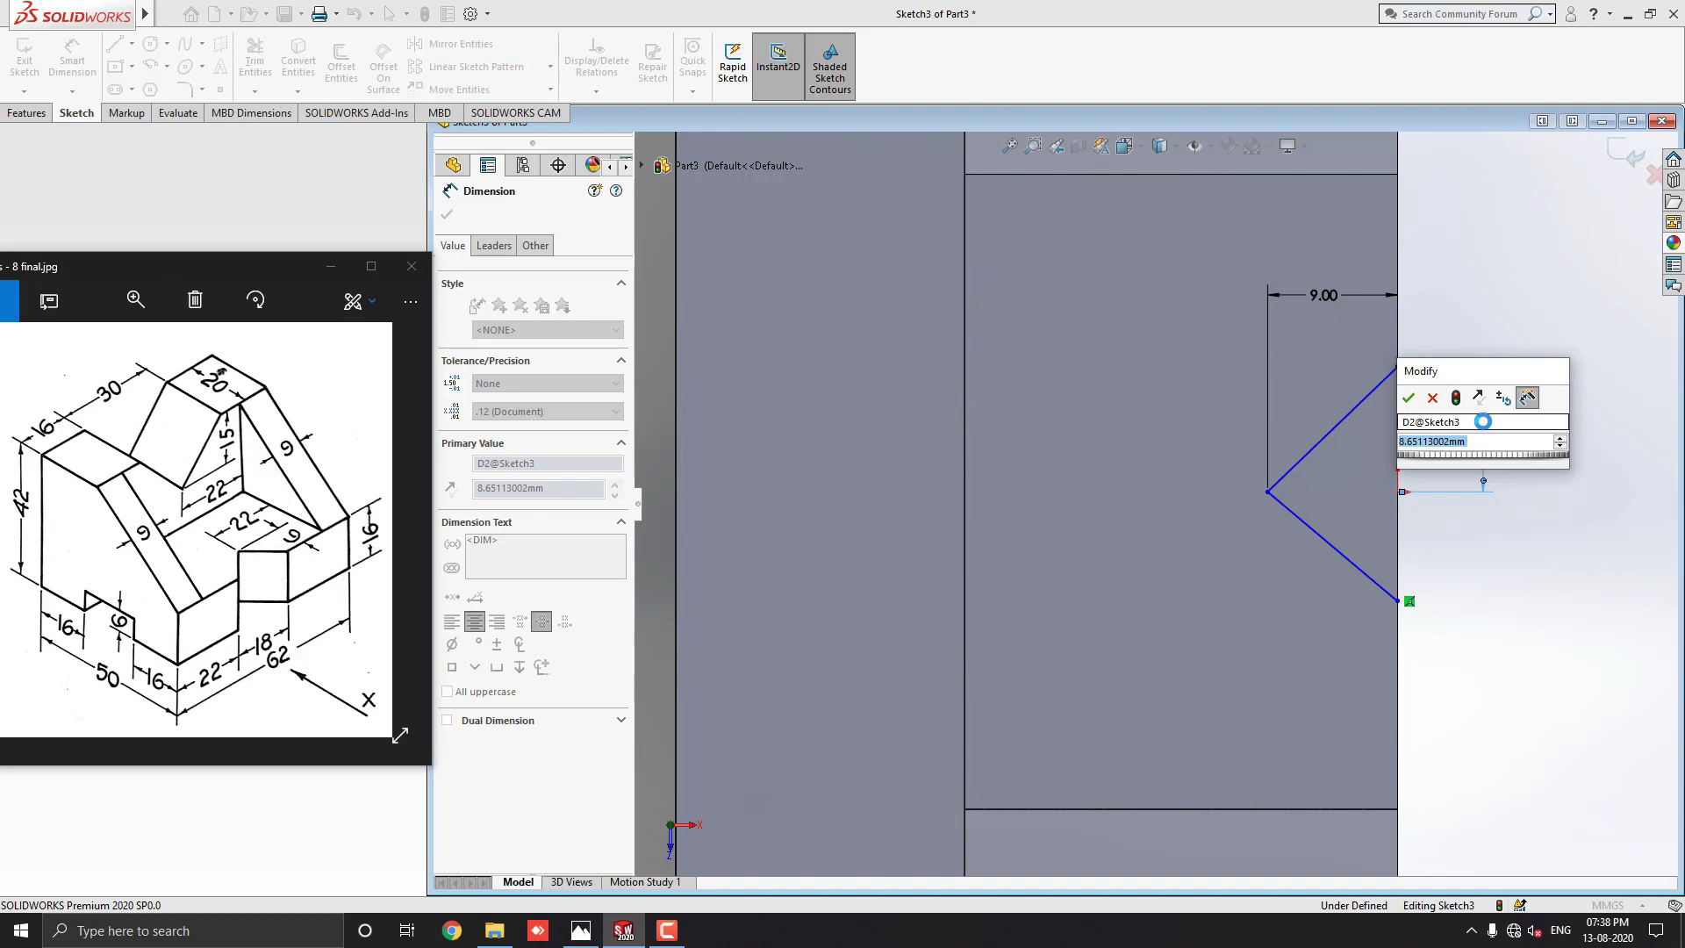
text(9)
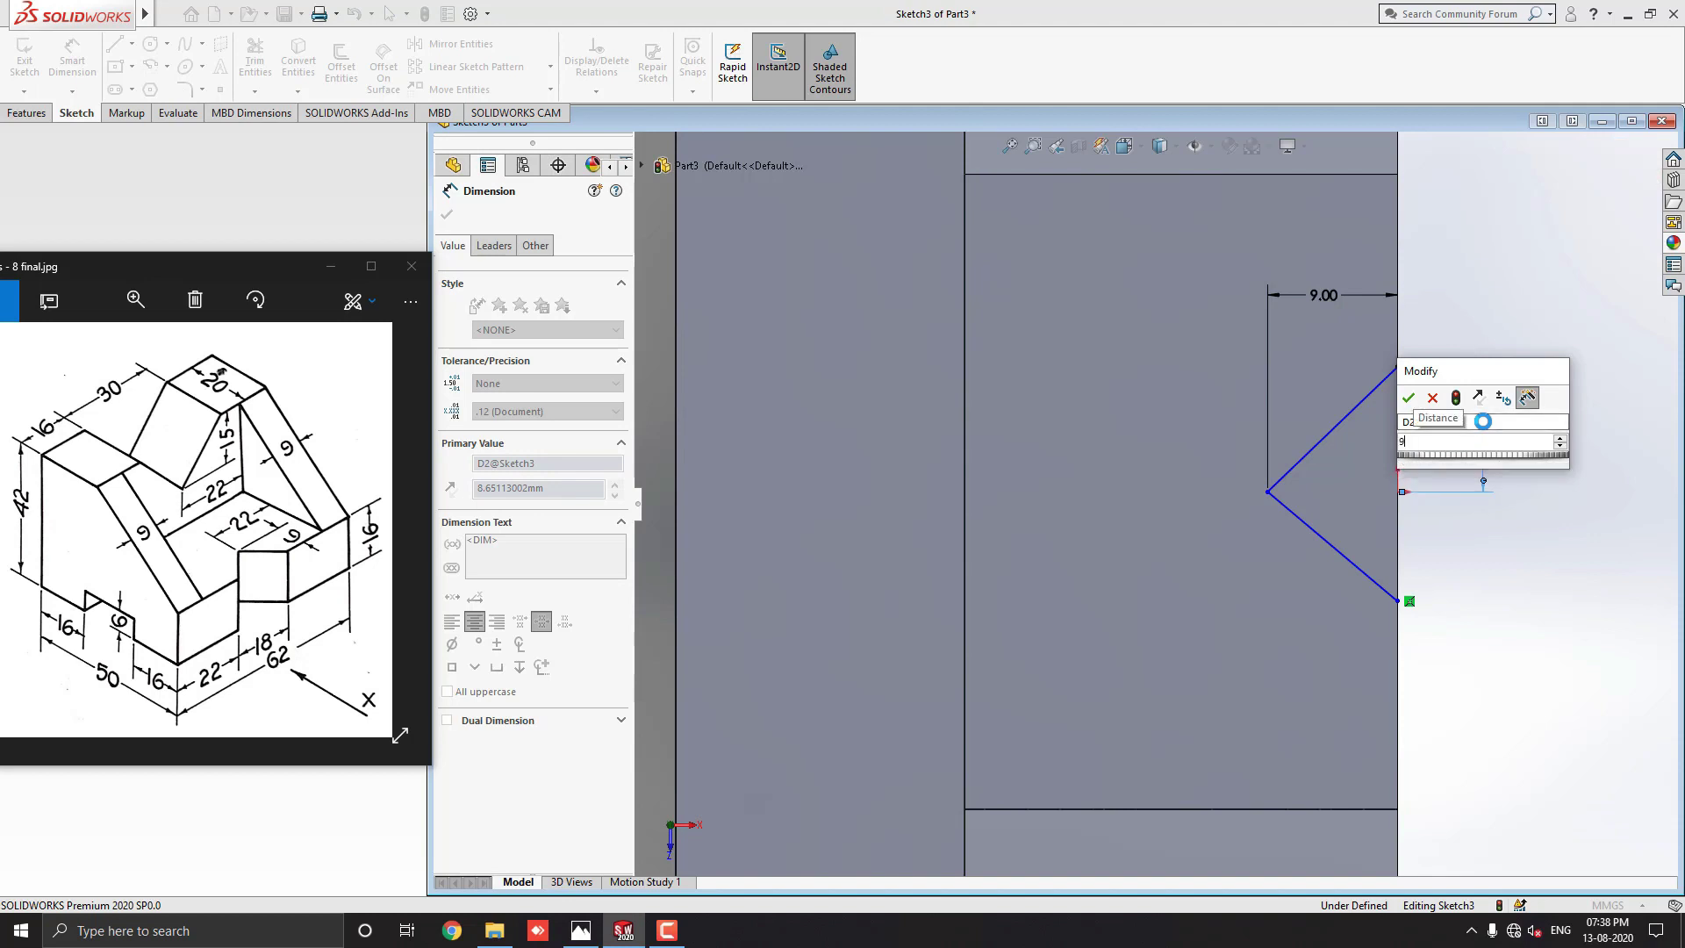
key(Return)
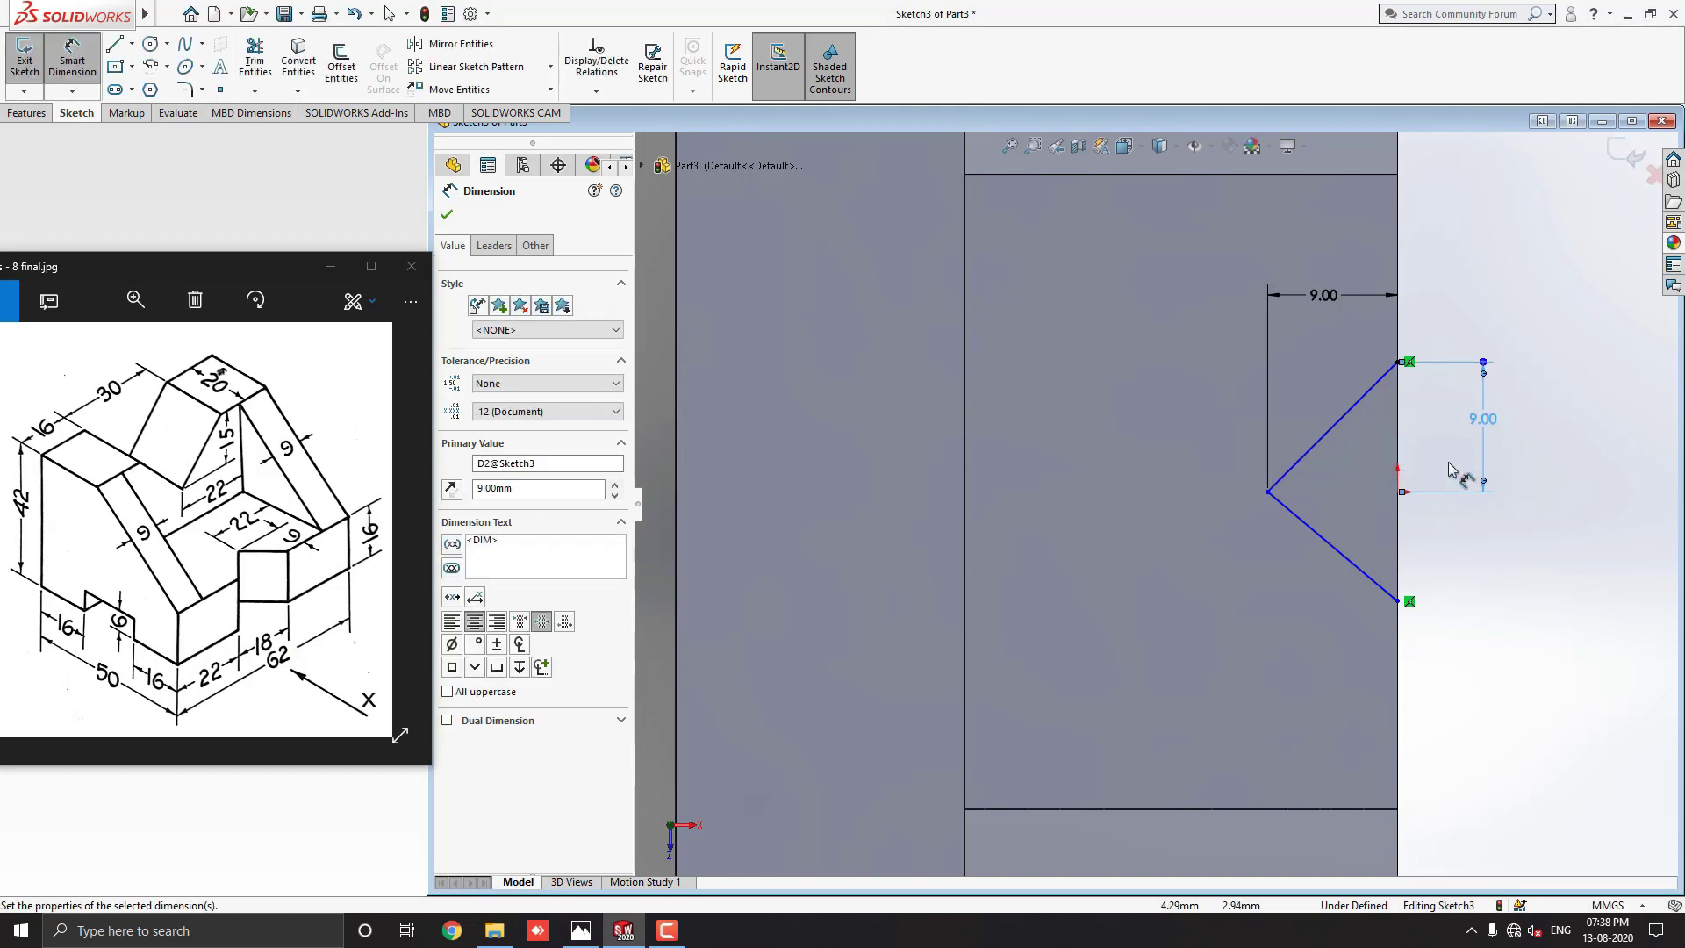
Dimension the V's lower open end from the origin along the front edge and set the distance to 9 mm
click(1407, 502)
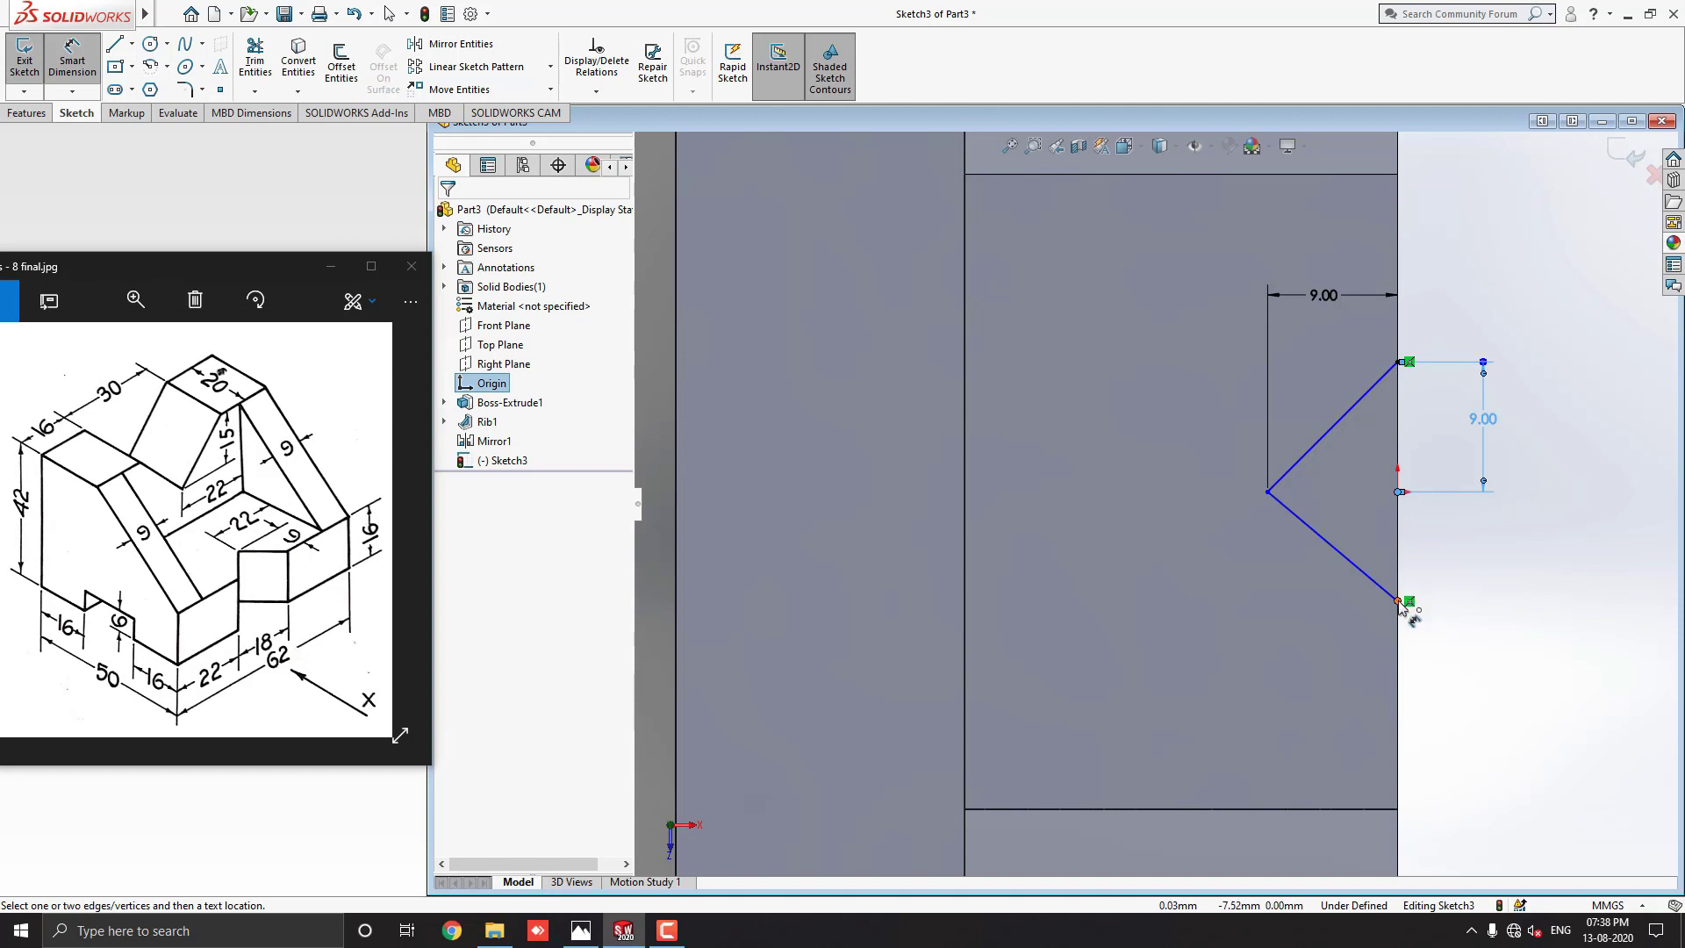
click(1399, 602)
click(1487, 552)
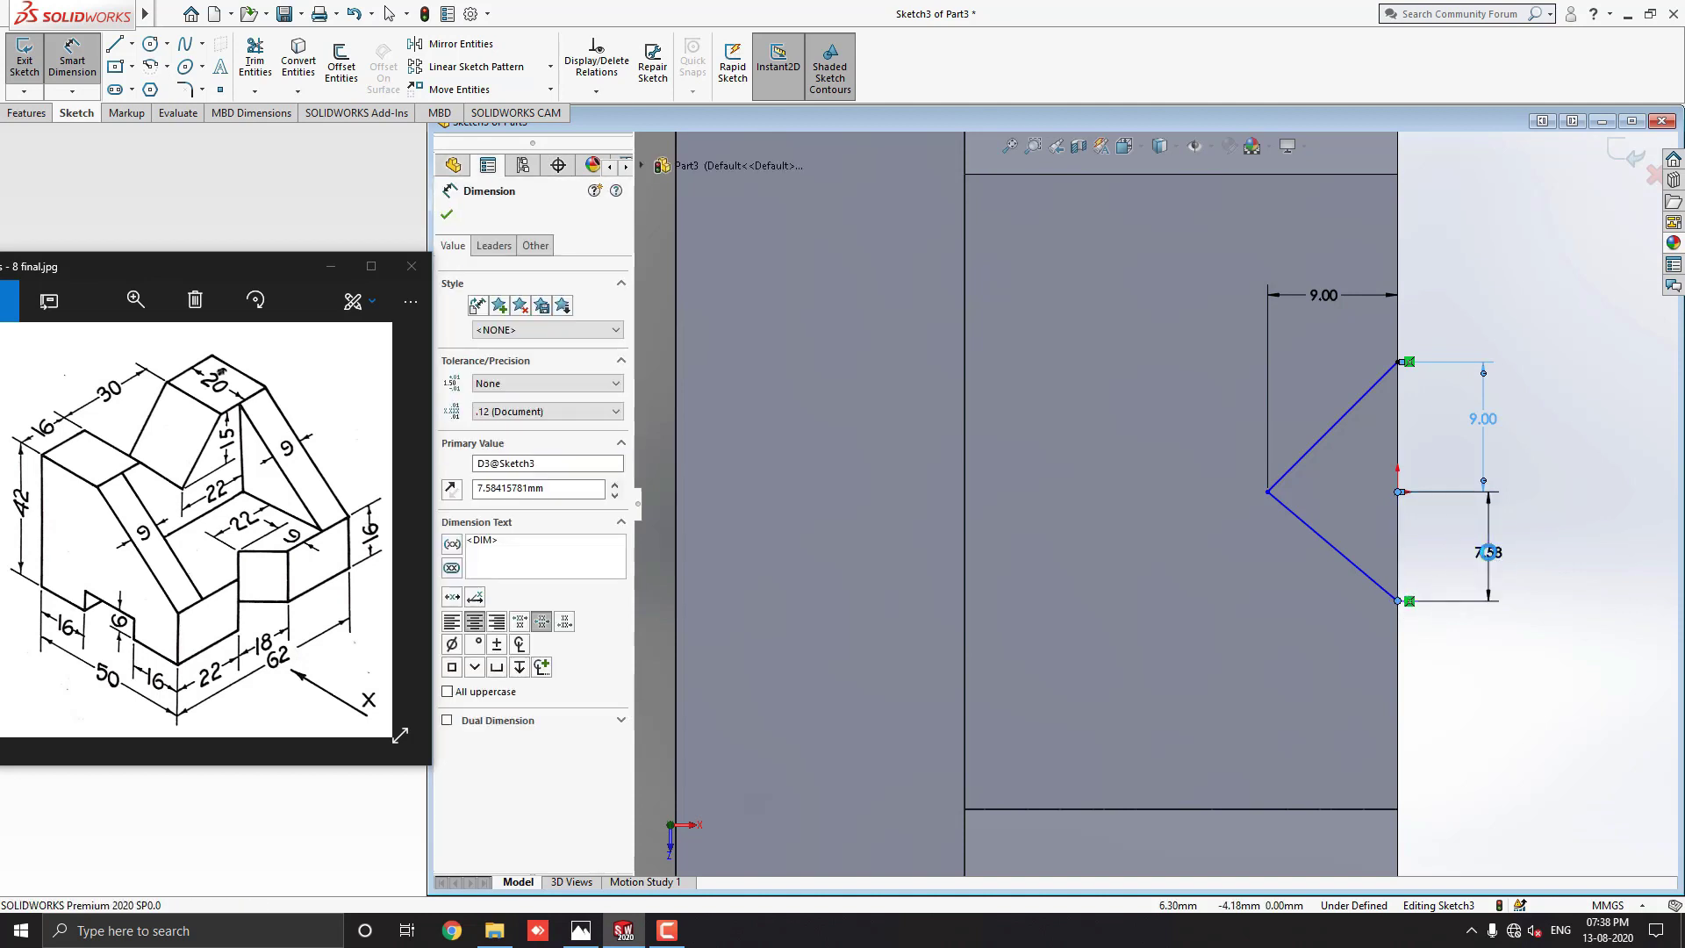
text(9)
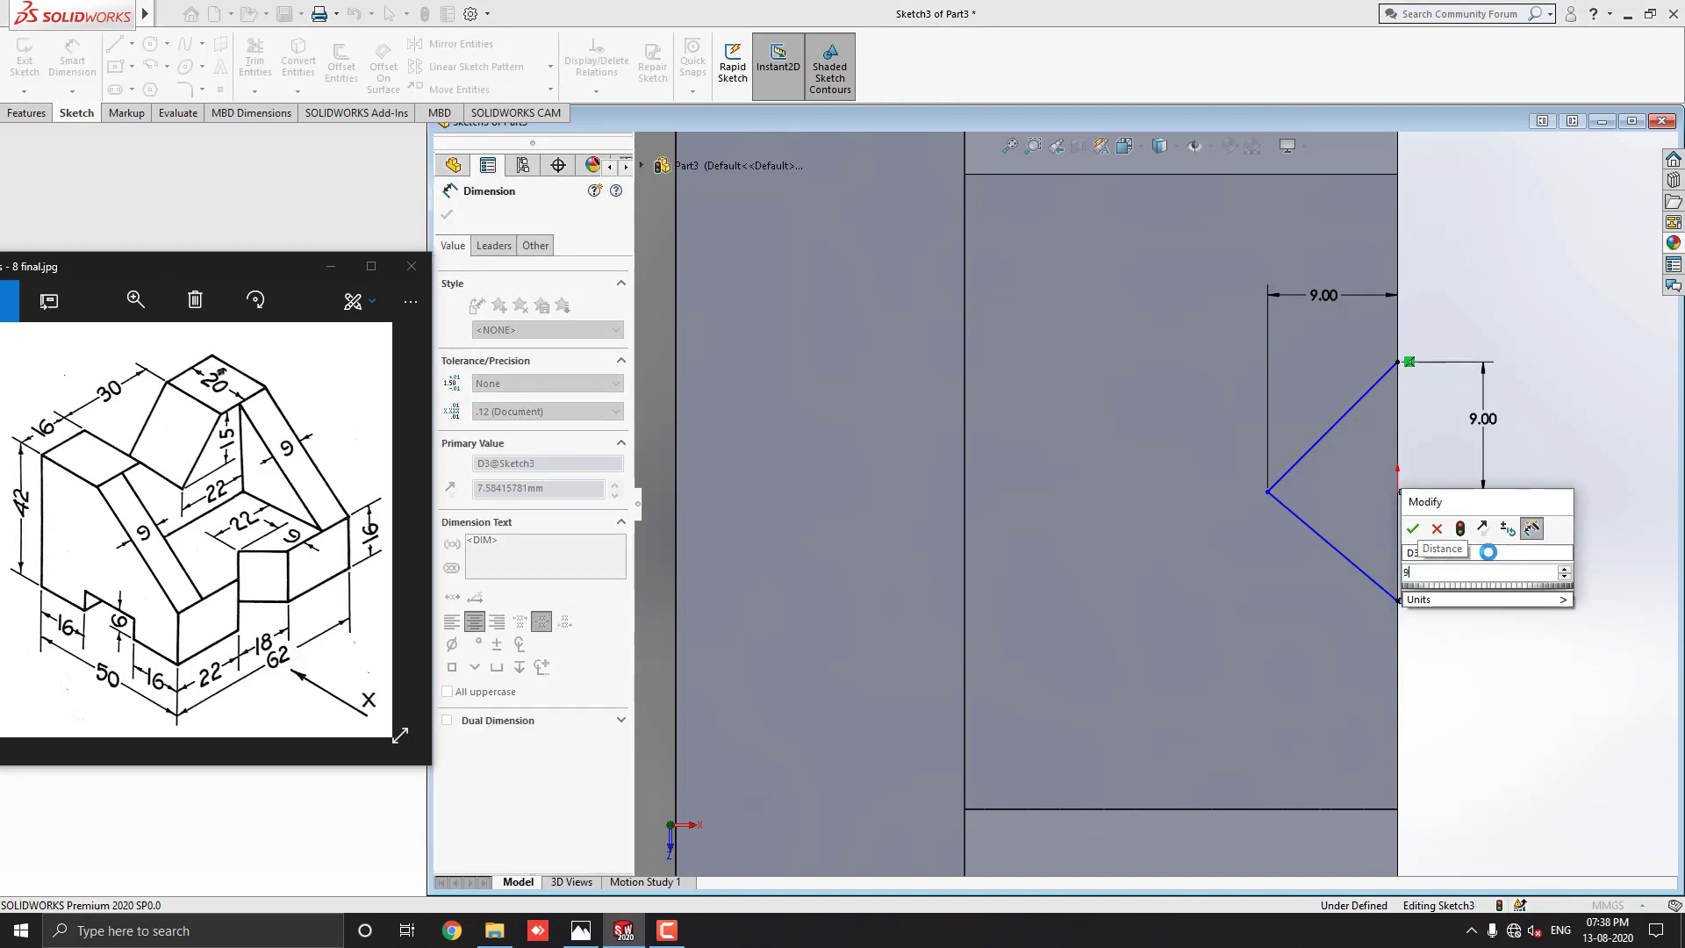
key(Return)
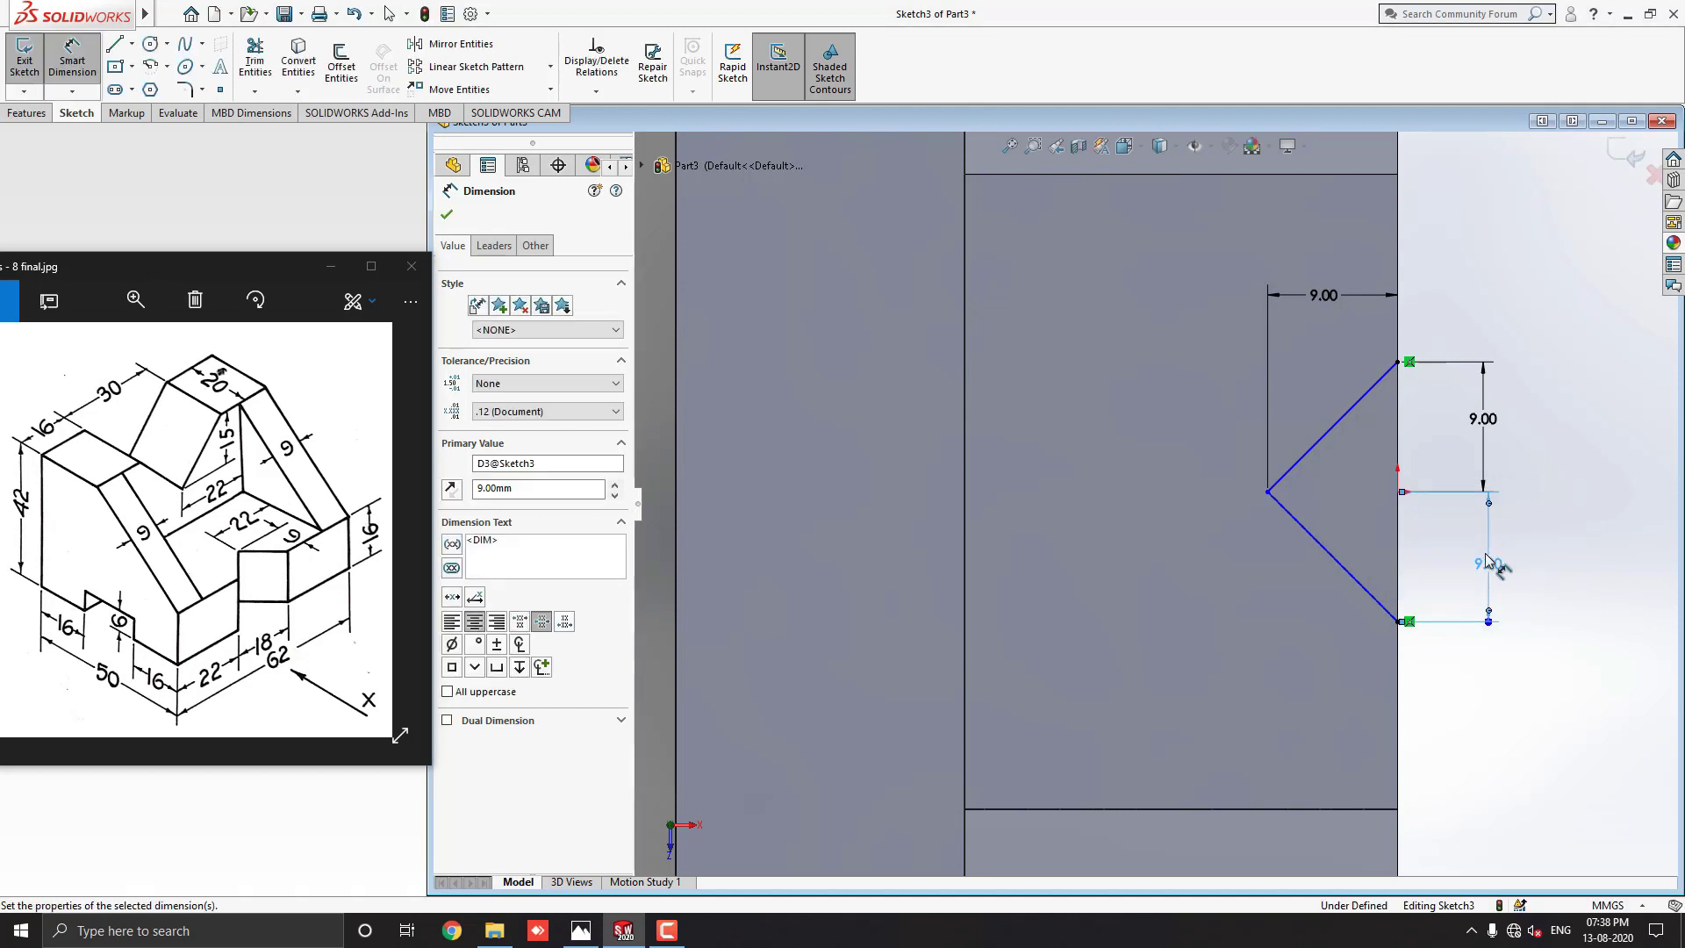
Dimension the V's apex at 22 mm from the rib's inner edge and finish dimensioning
click(1268, 491)
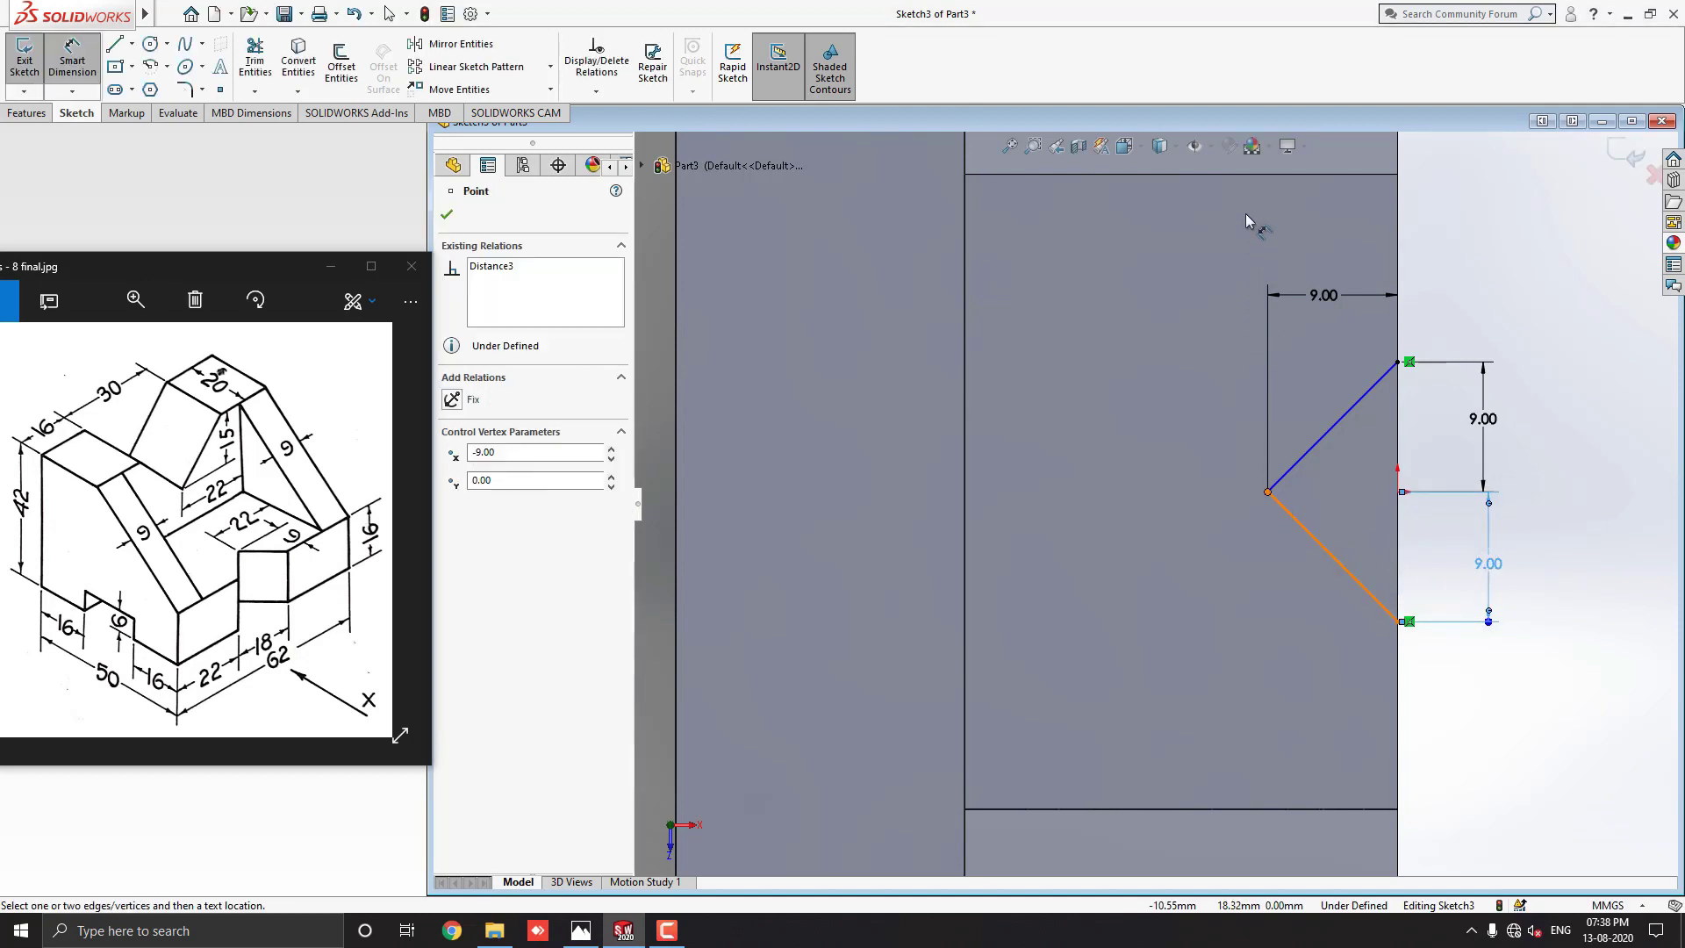
click(1250, 174)
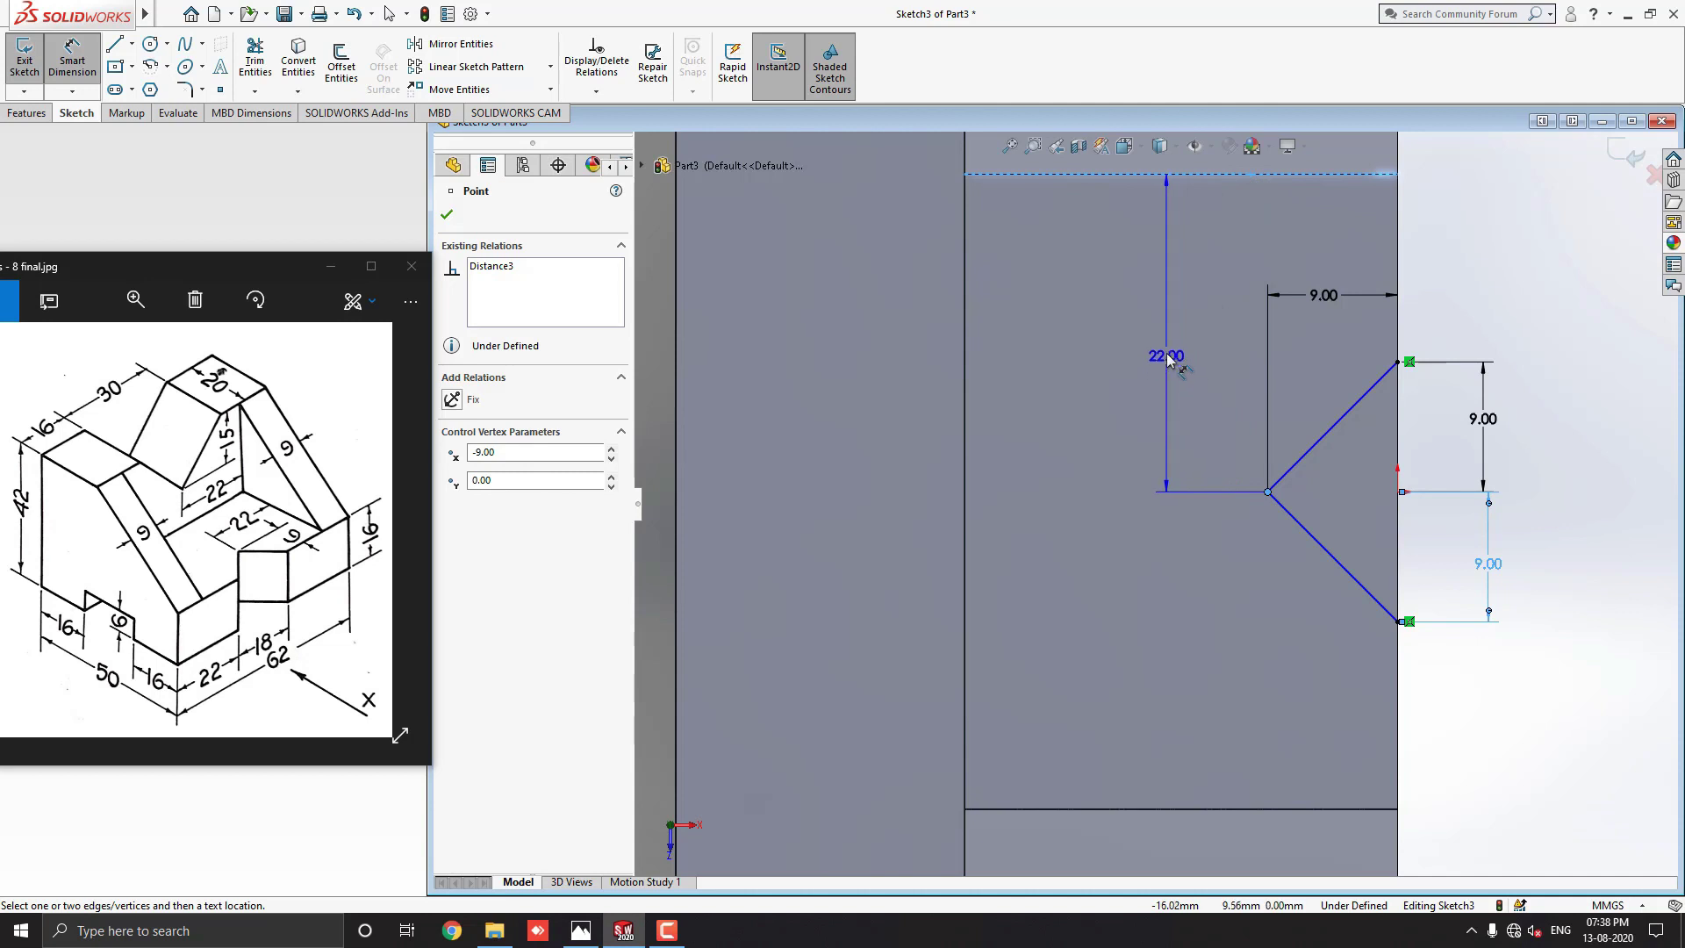
click(1172, 385)
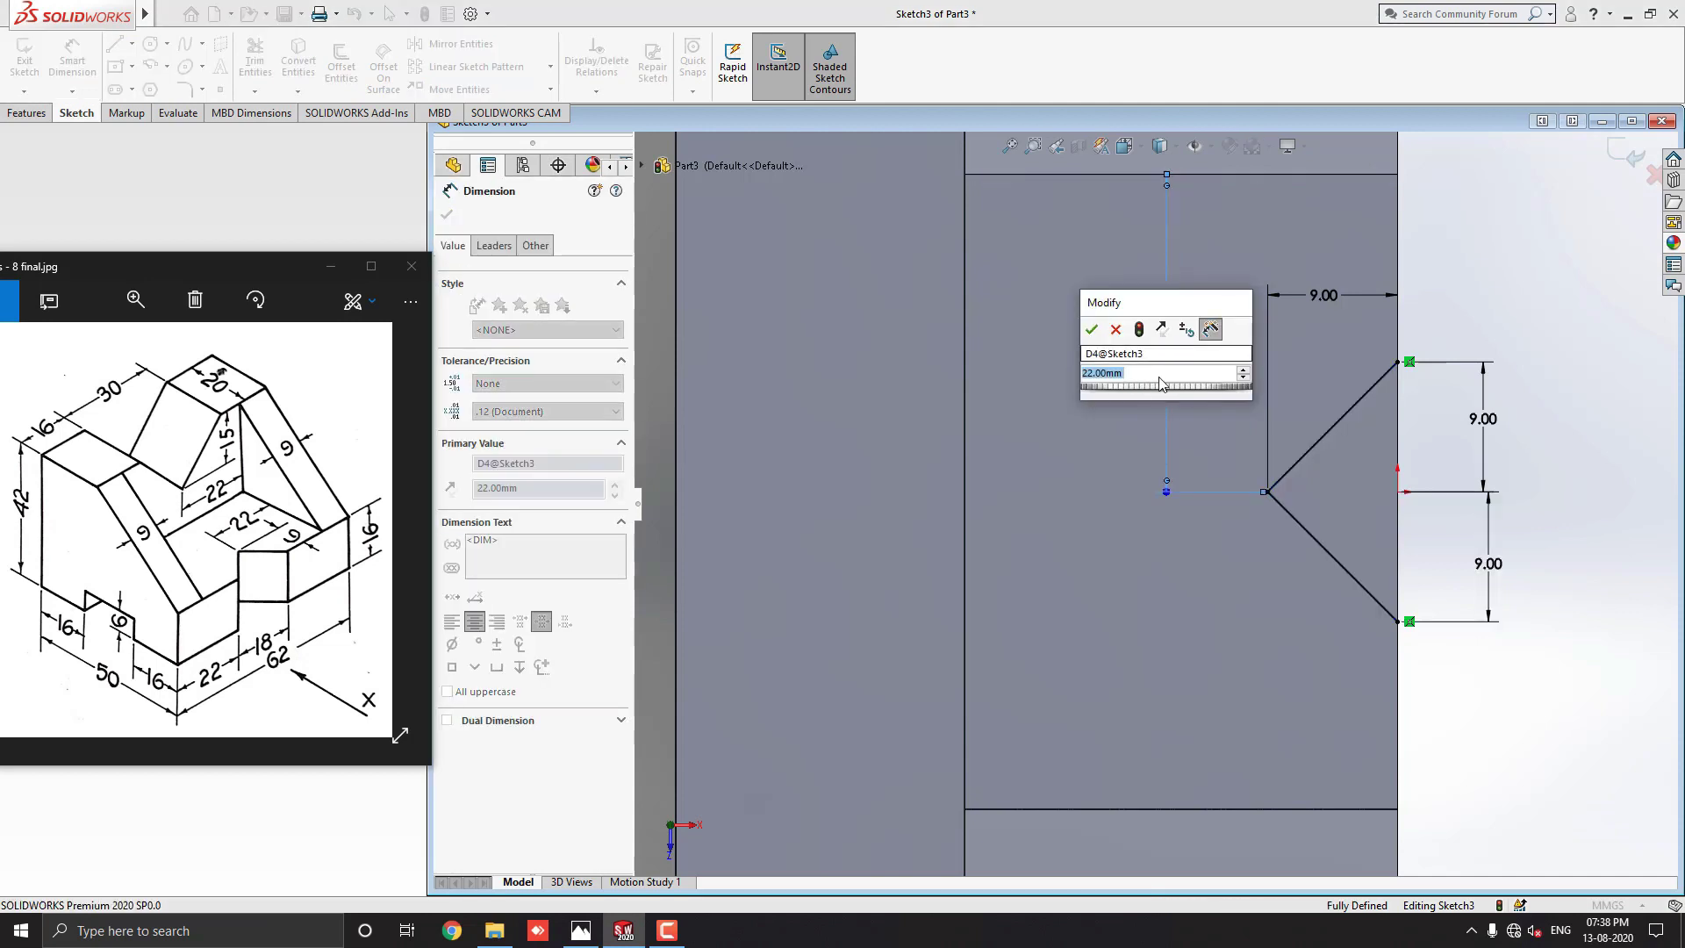
click(1091, 330)
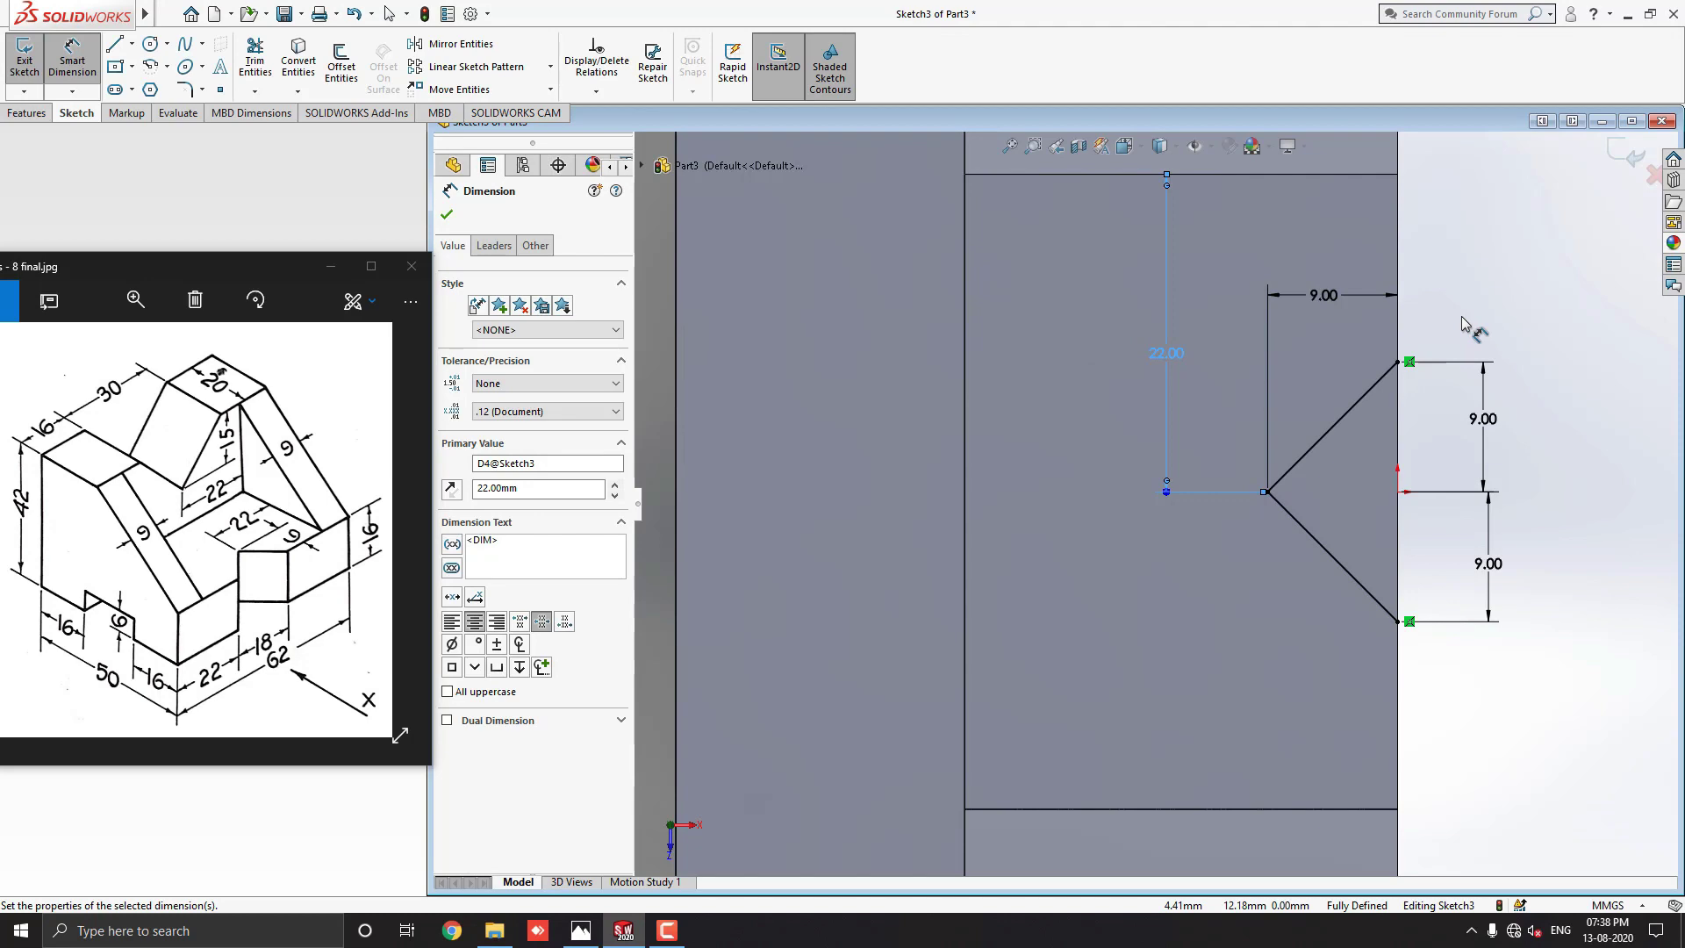
mouse_move(1439, 566)
middle_down()
mouse_move(1220, 590)
mouse_move(1158, 369)
mouse_move(1117, 436)
mouse_move(1200, 469)
mouse_move(1180, 421)
mouse_move(1174, 492)
mouse_move(1238, 615)
mouse_move(1194, 664)
mouse_move(1207, 661)
middle_up()
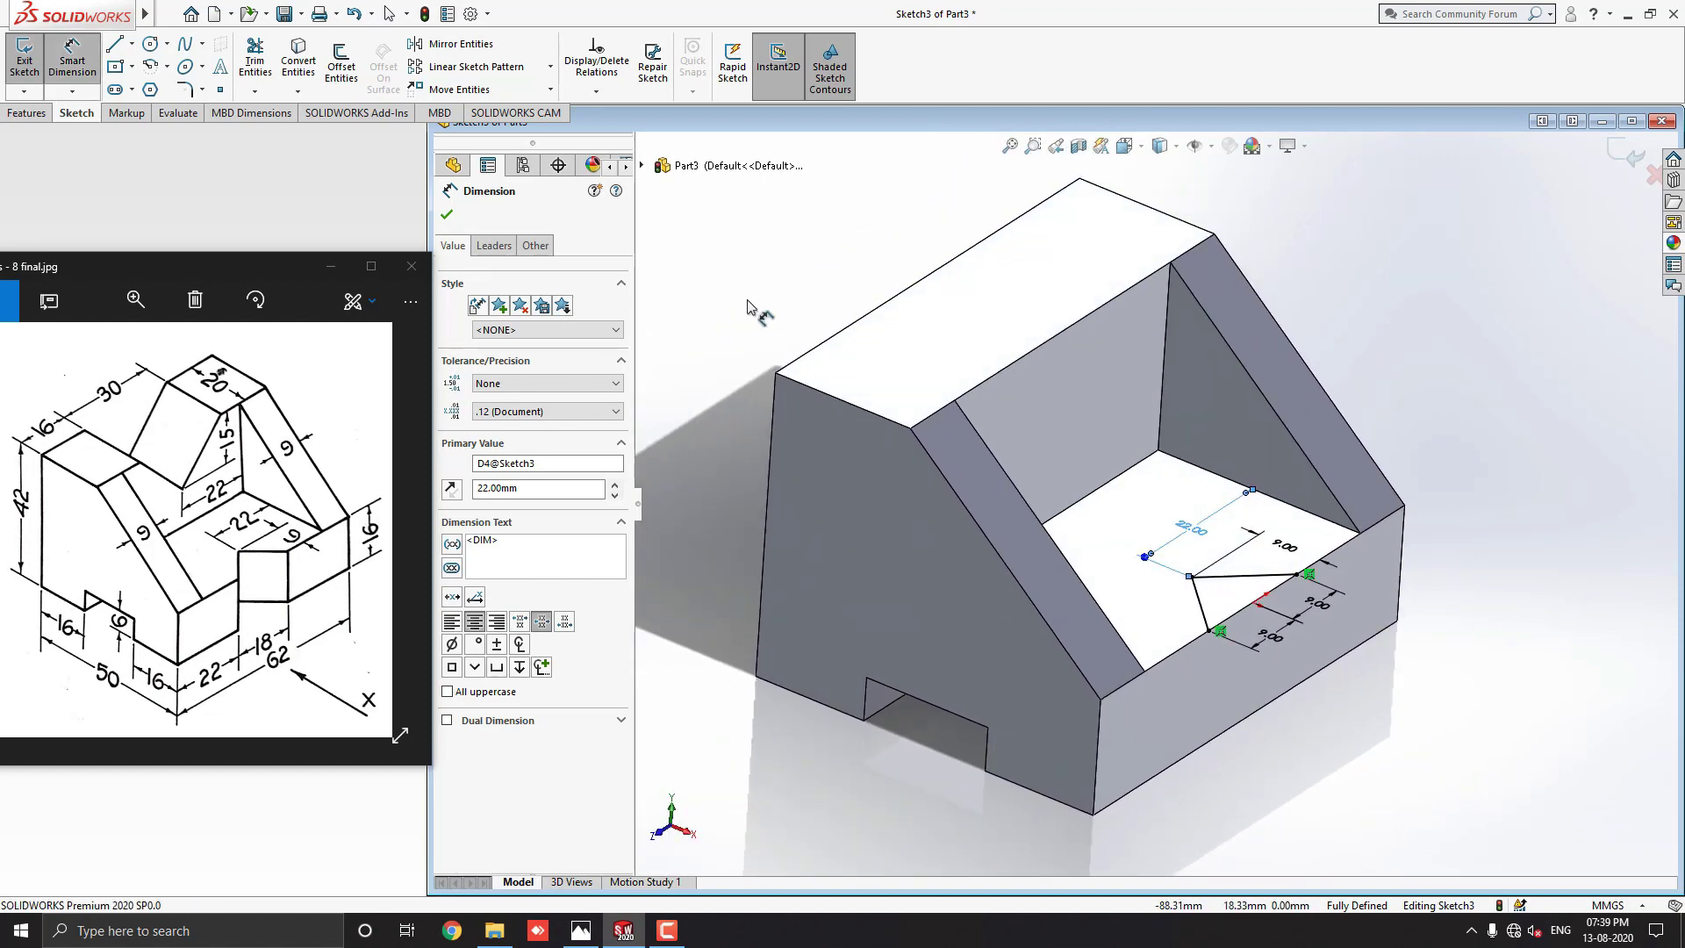
key(Escape)
key(Escape)
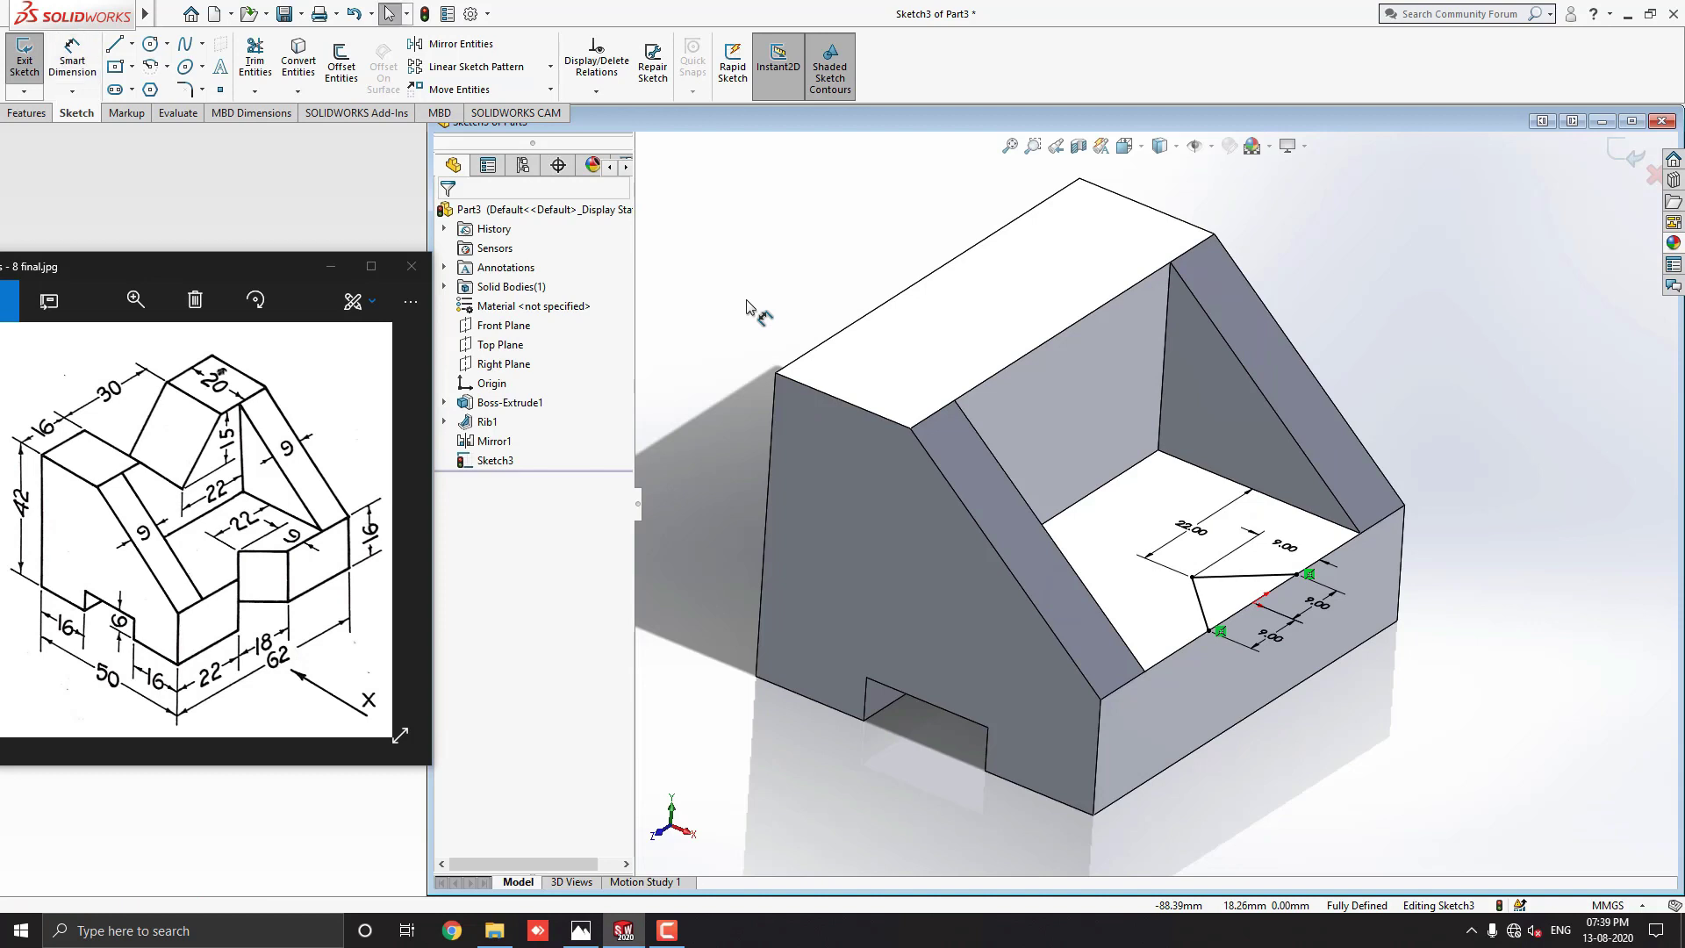
Cut the V profile out of the front ledge with an Extruded Cut set to Through All
click(29, 115)
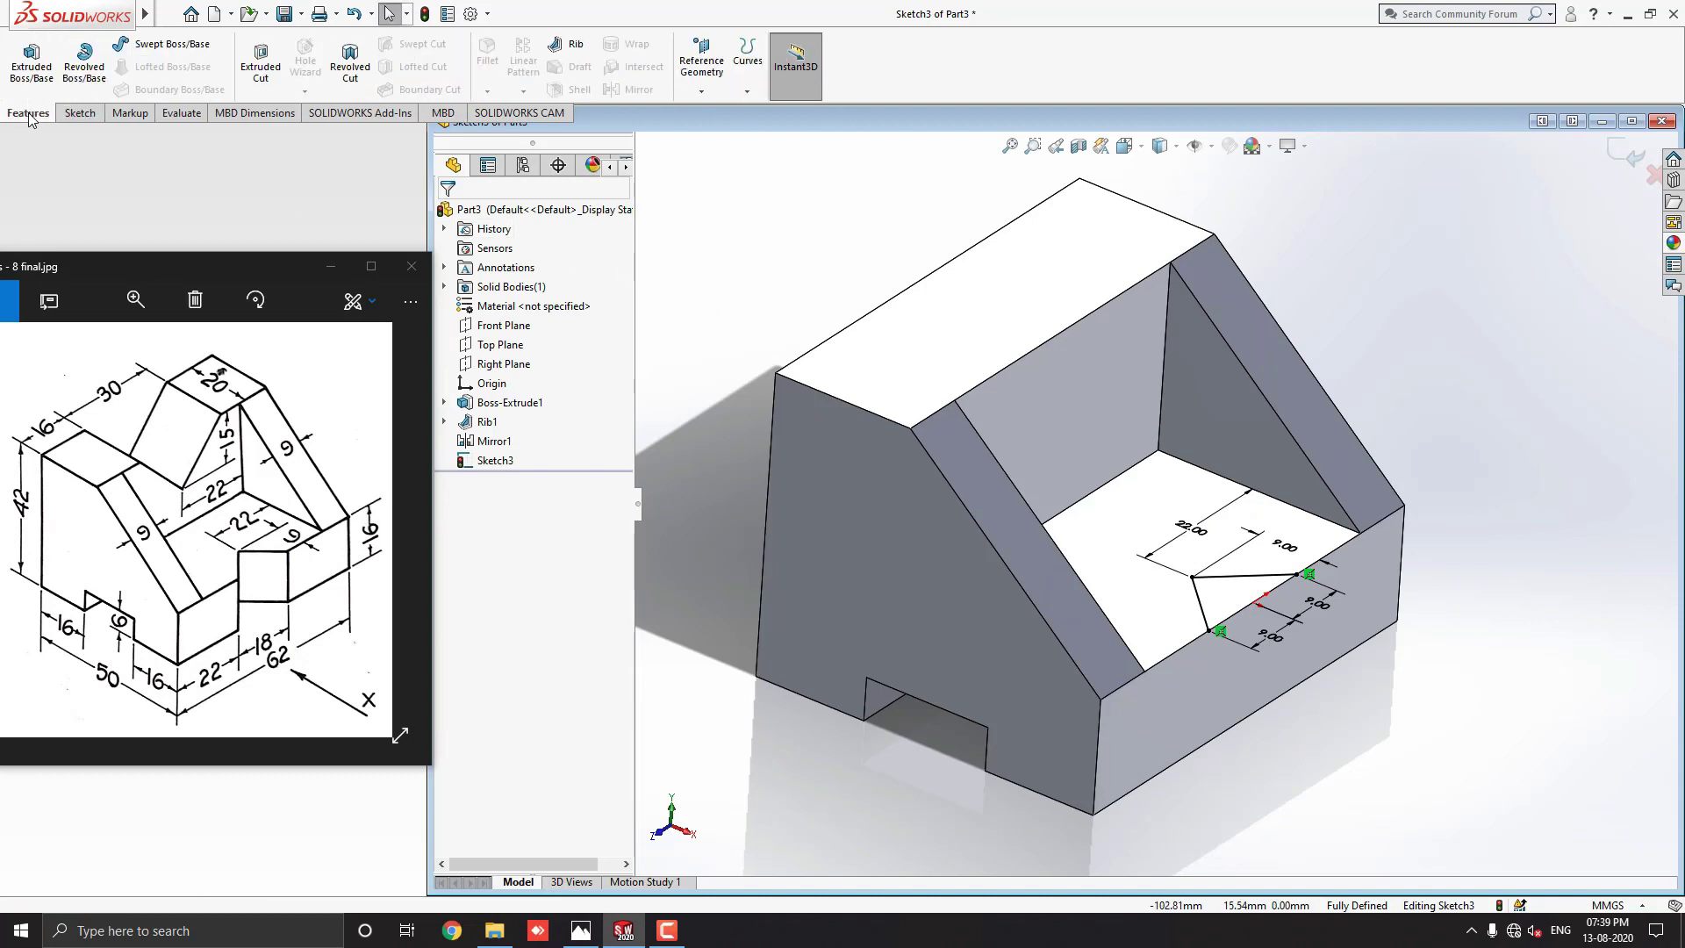
click(266, 75)
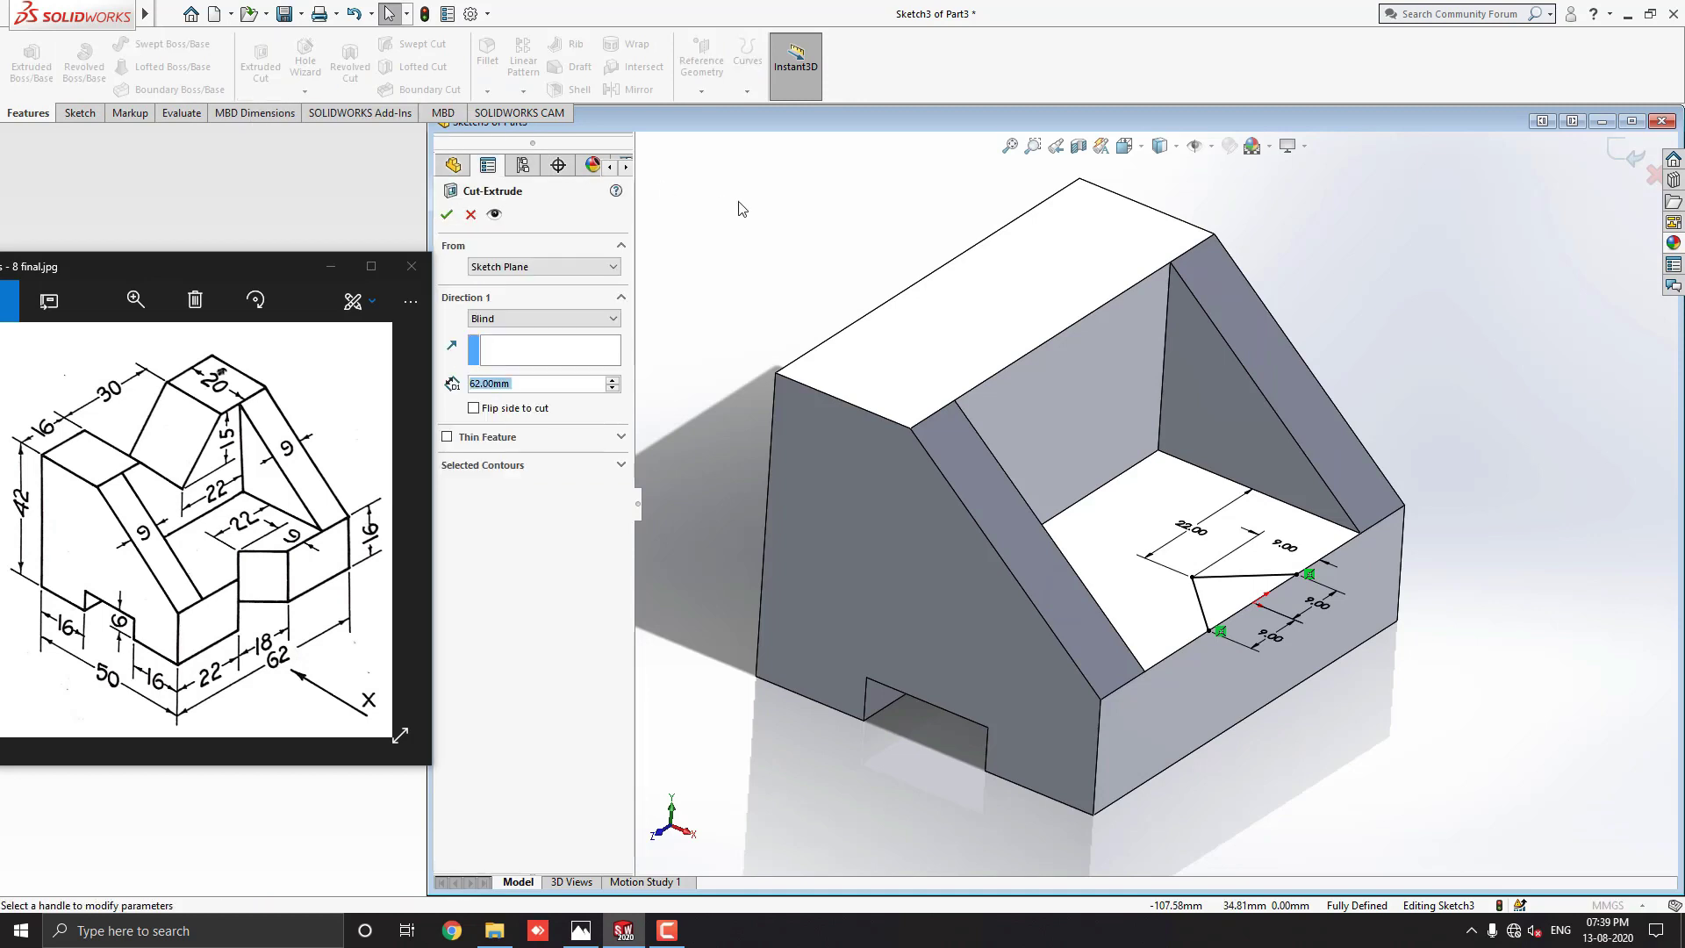
scroll(1158, 506, up, 1)
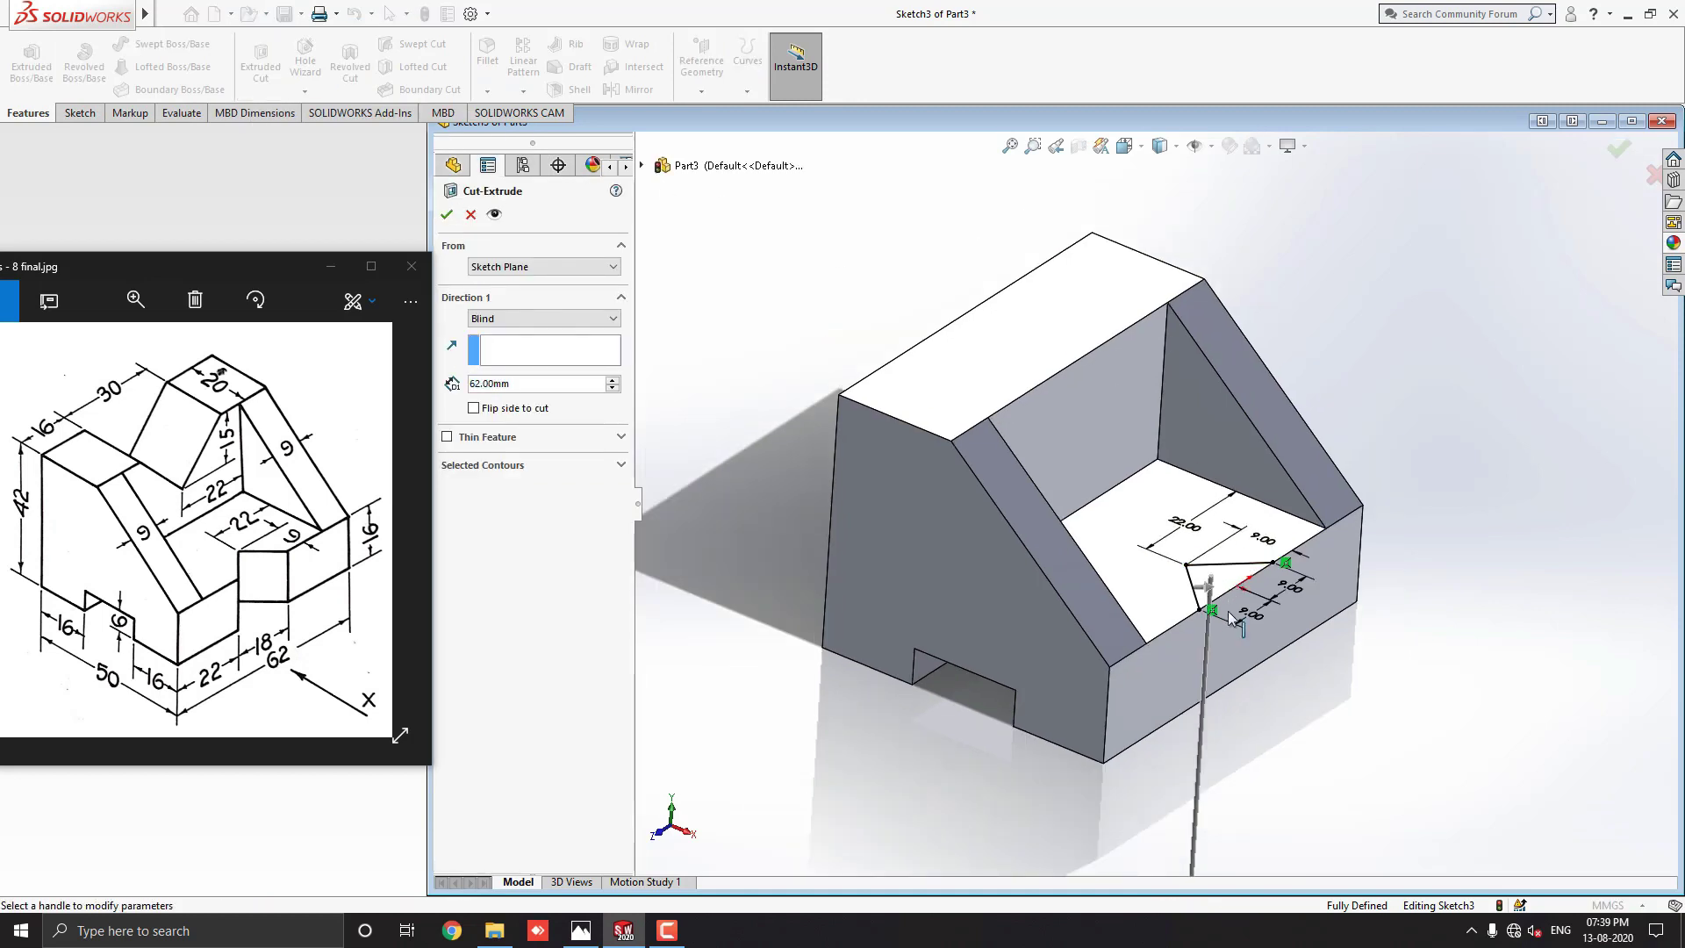
scroll(1232, 623, up, 1)
scroll(1239, 651, up, 1)
drag(1178, 771, 1181, 555)
scroll(1179, 553, down, 2)
middle_drag(1179, 553, 1170, 549)
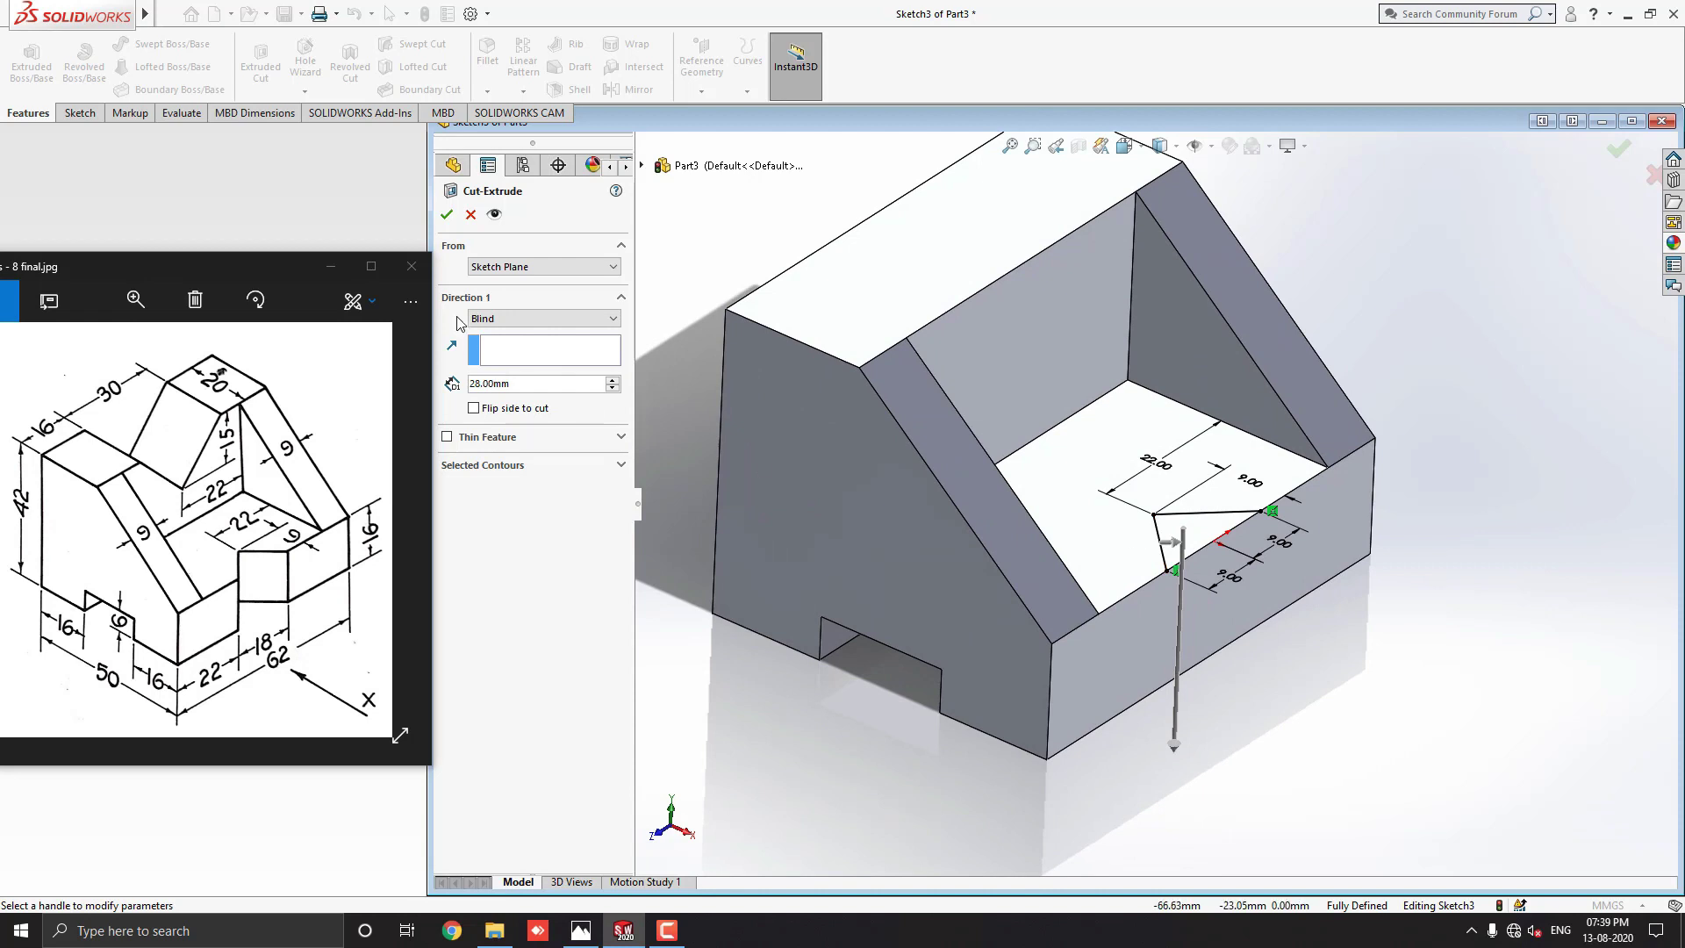
click(524, 318)
click(520, 345)
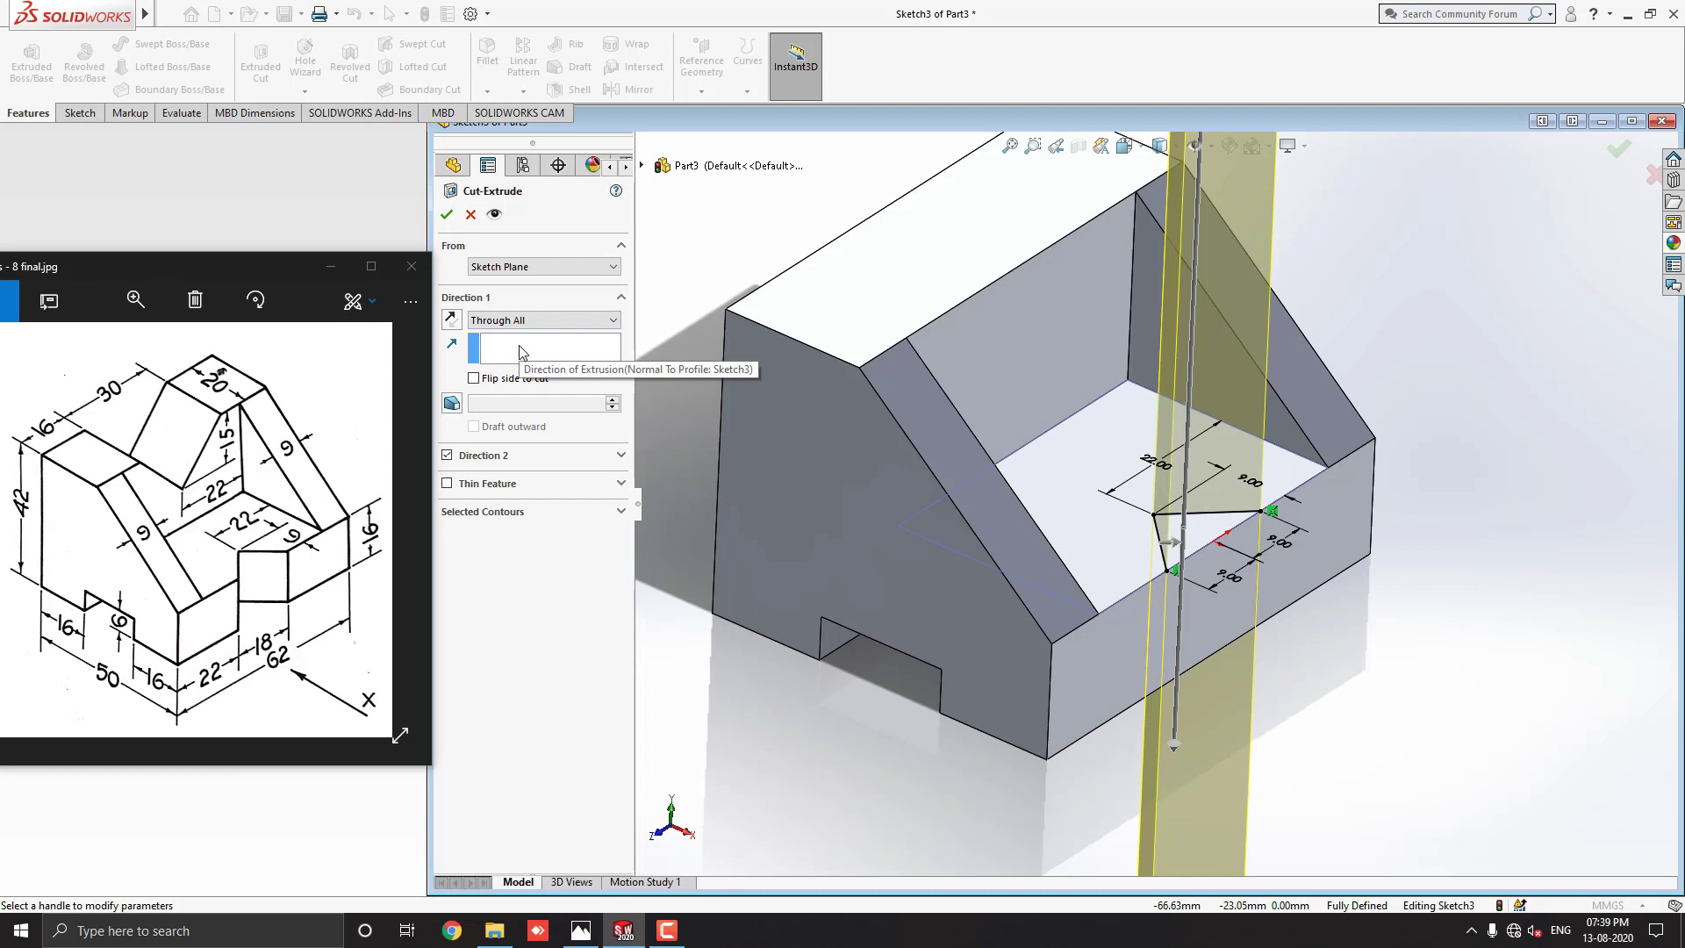
click(445, 215)
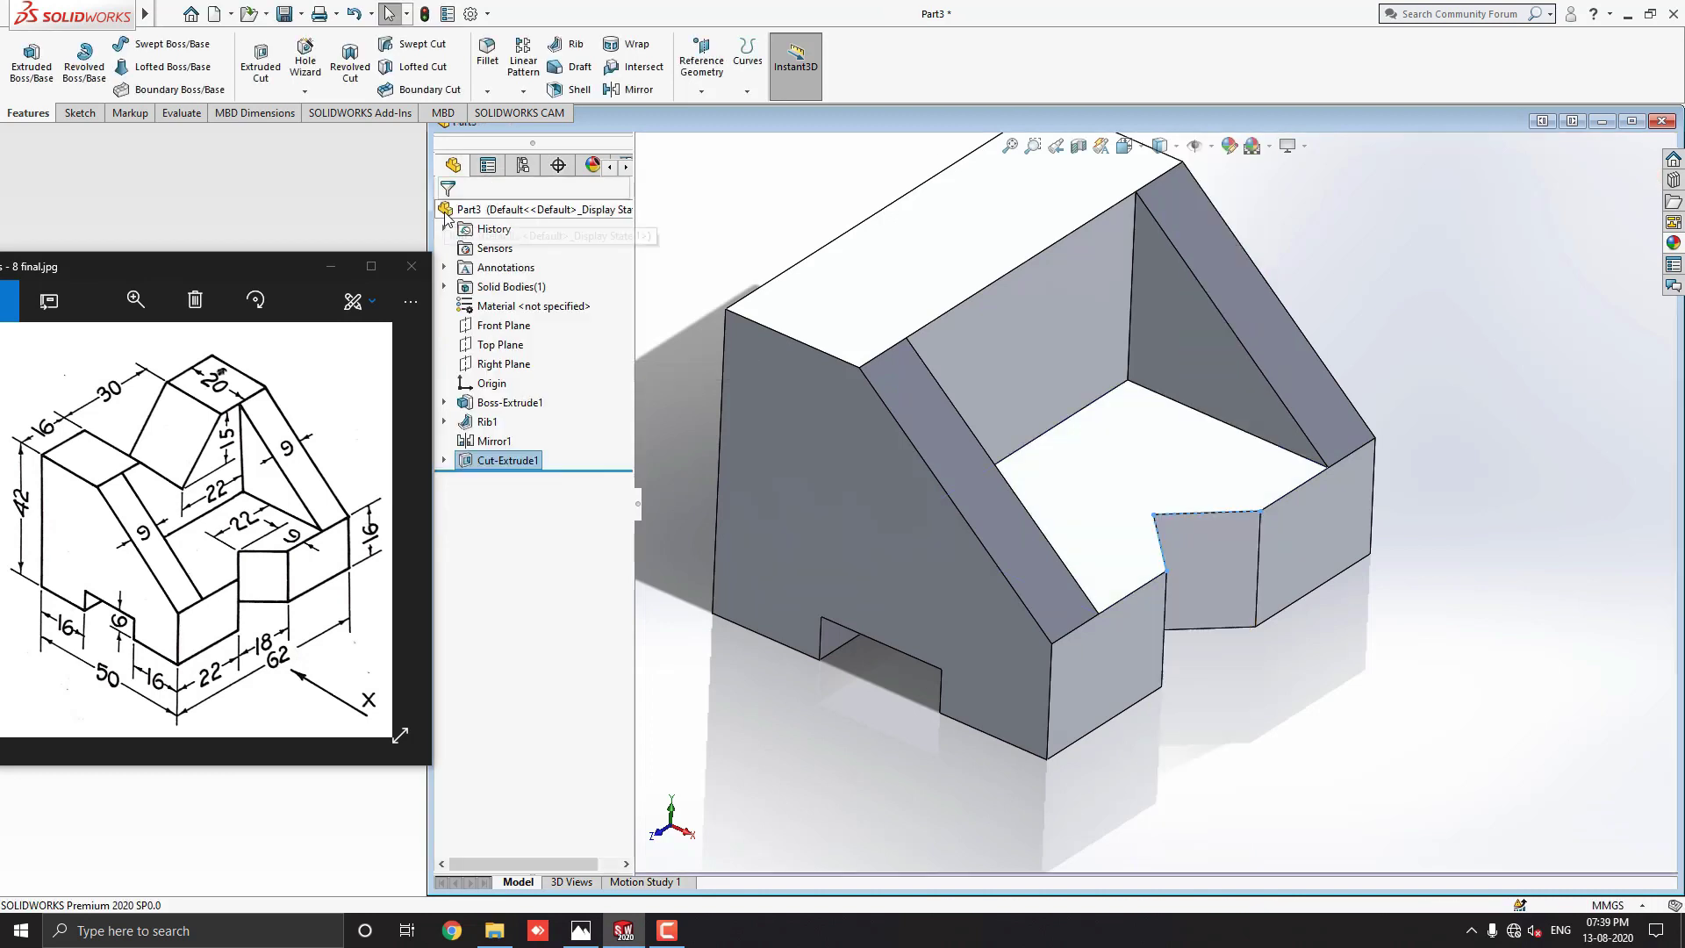
click(1479, 671)
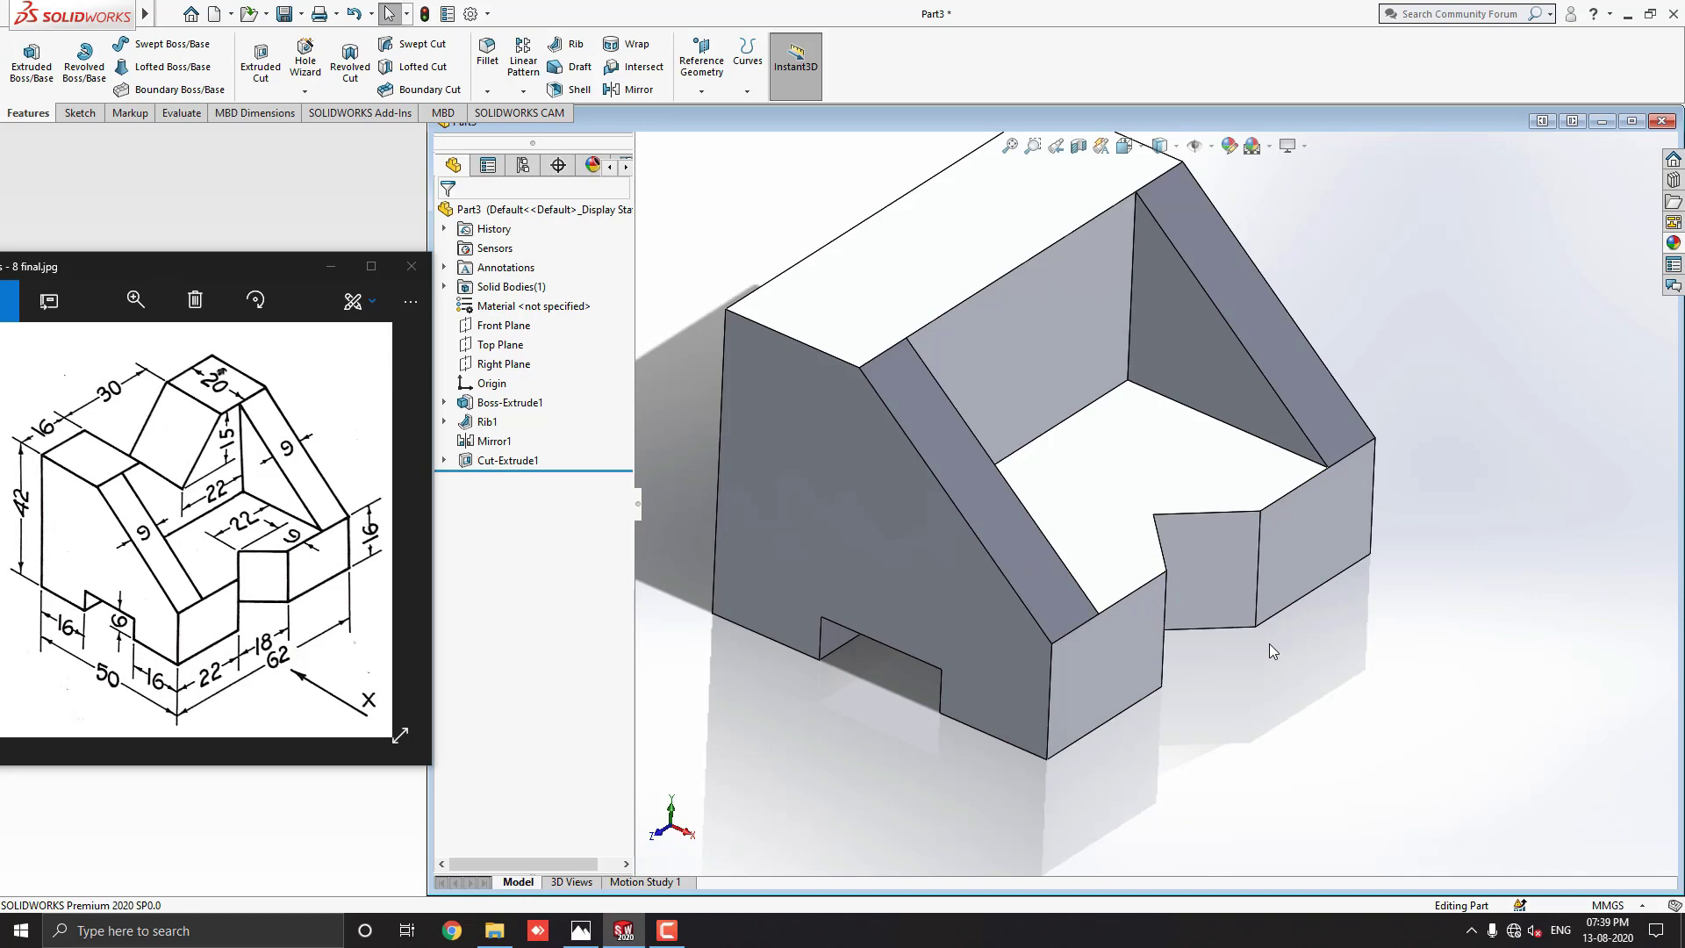
Sketch a V on the rear wall's inner face, open at the top edge, its apex vertically aligned with the origin and its left leg about 18 mm long
middle_drag(1220, 640, 1138, 577)
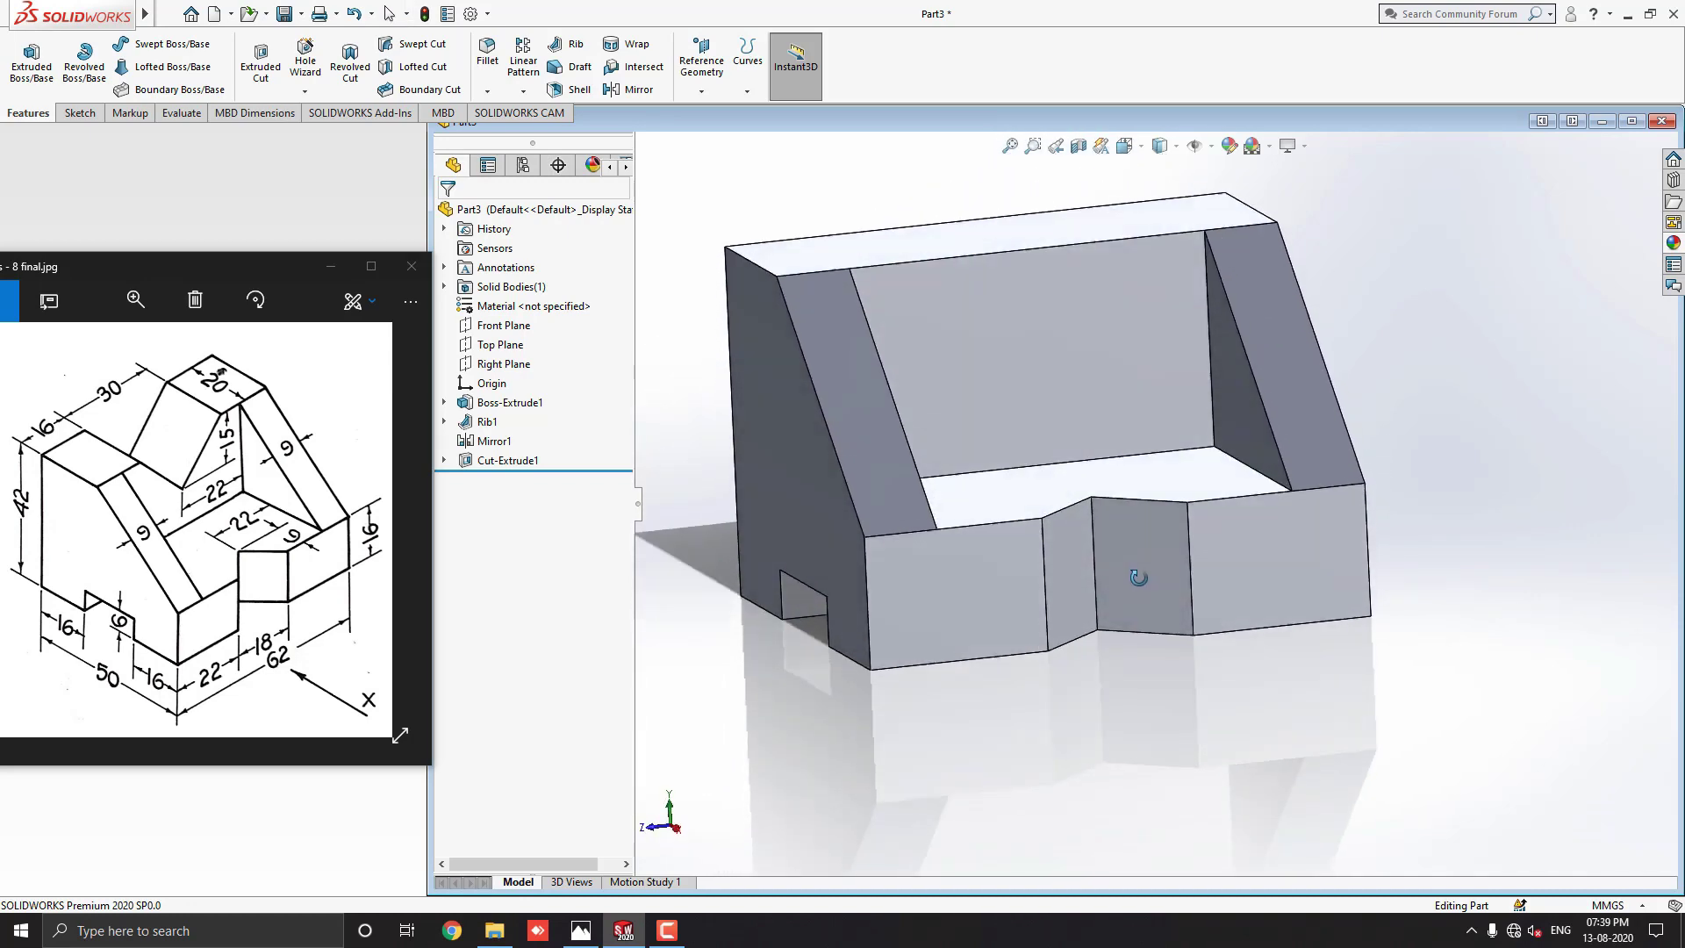
click(1041, 351)
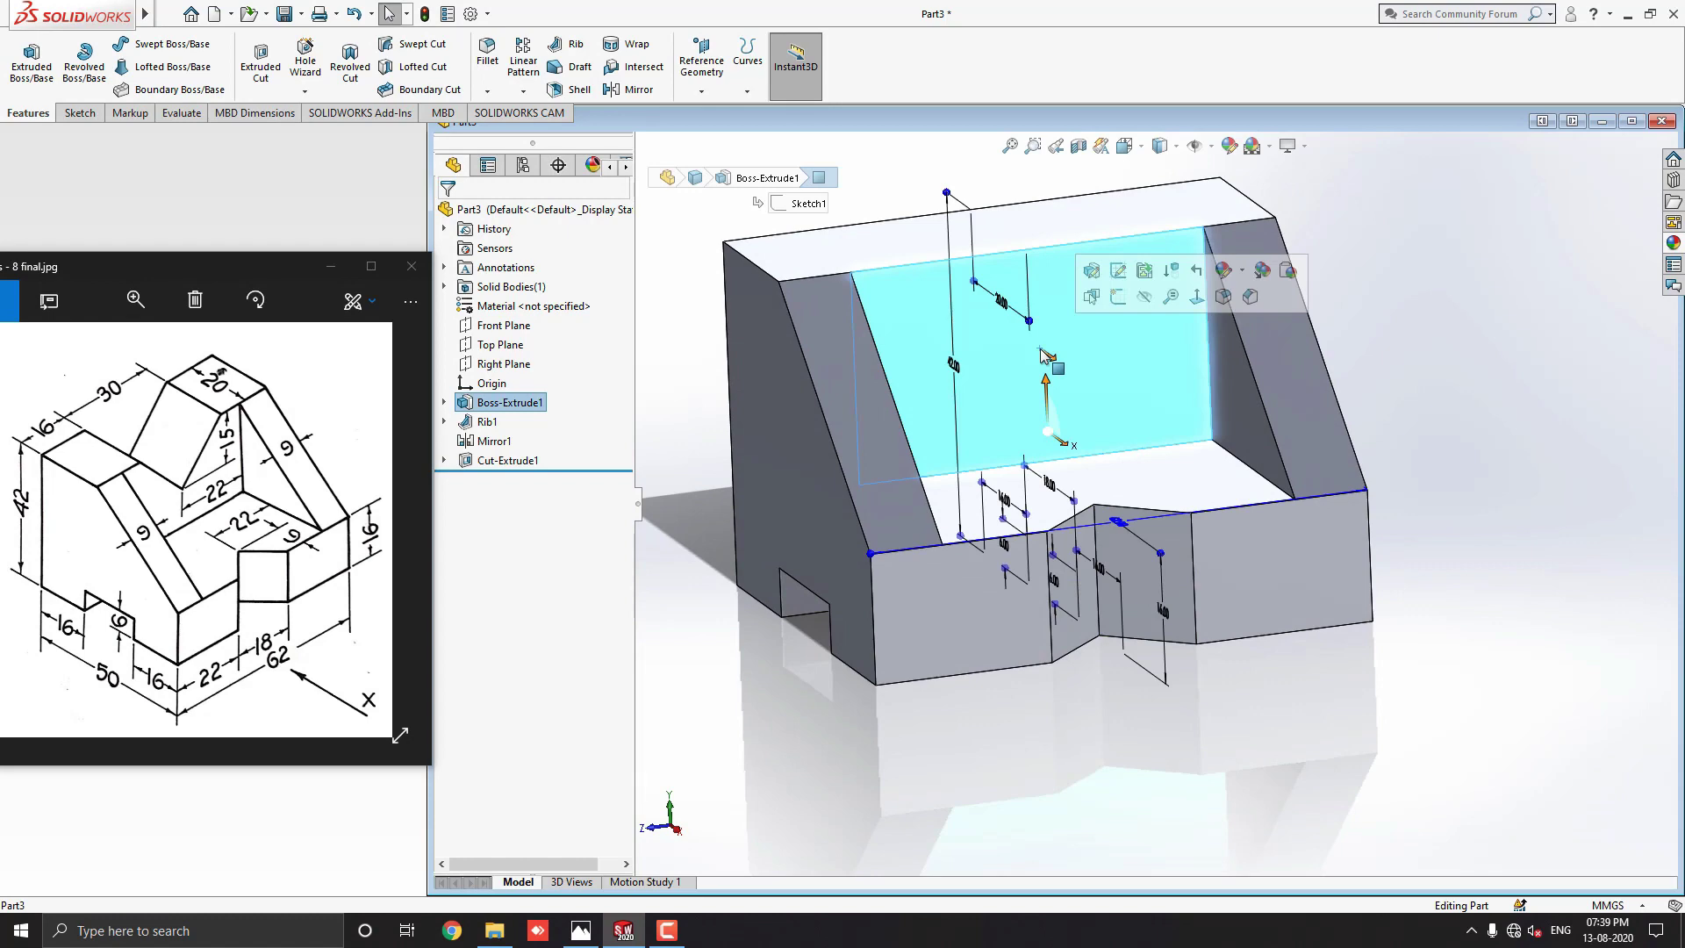
click(1115, 301)
key(ctrl+8)
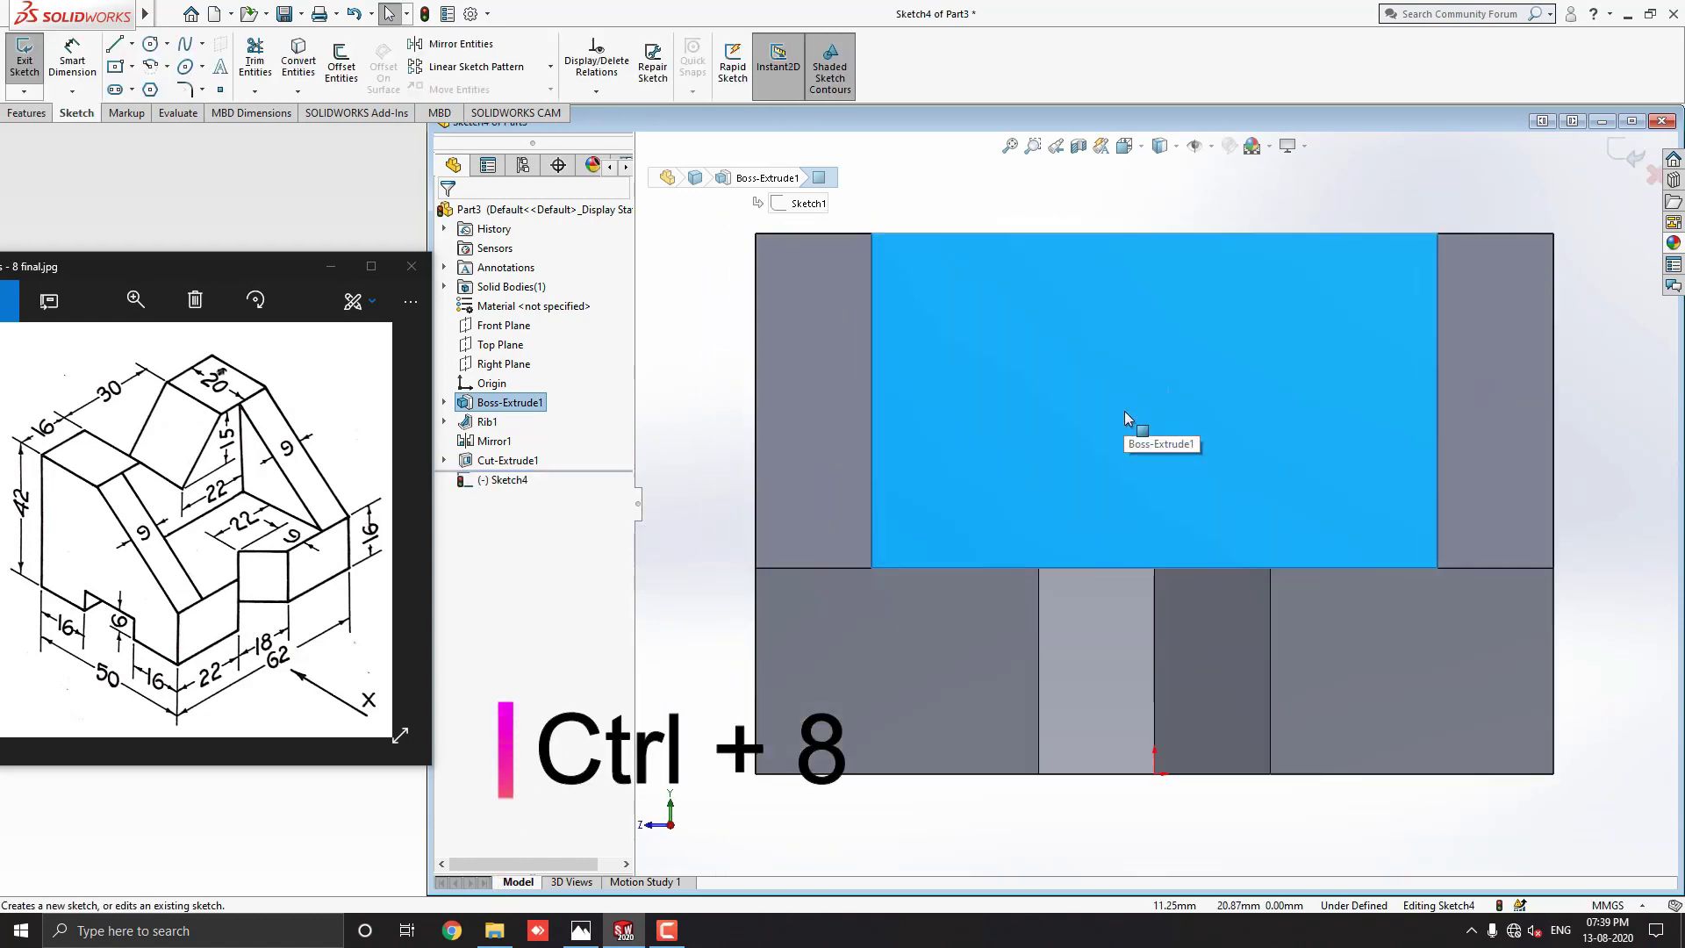
click(713, 359)
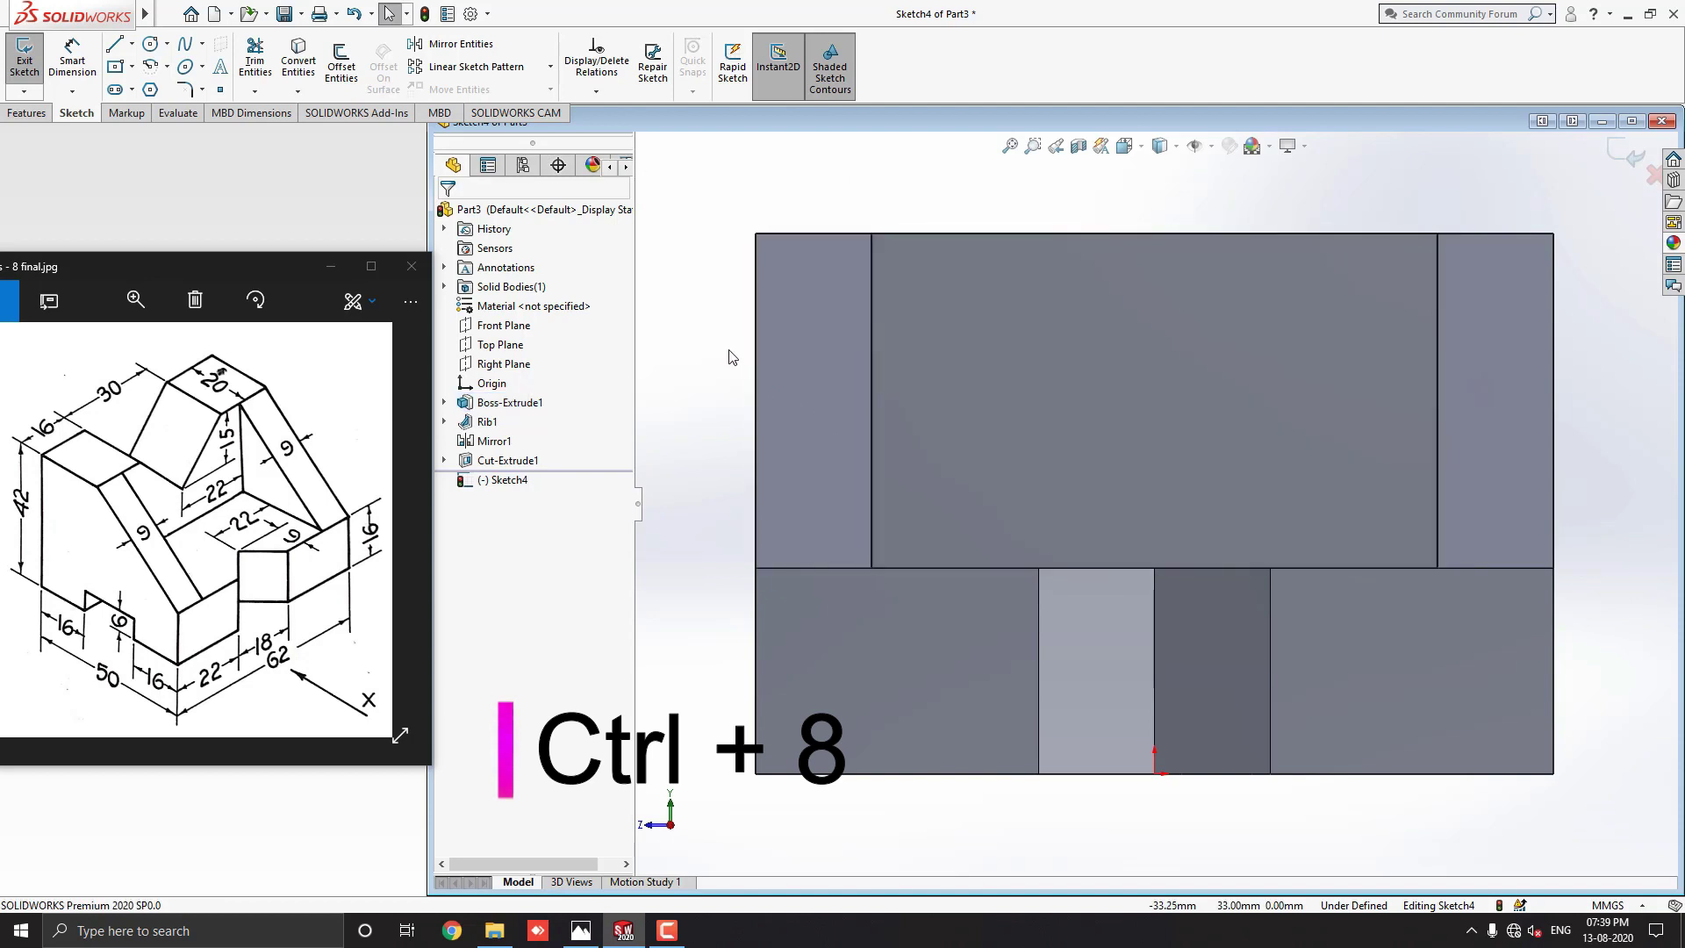
click(115, 43)
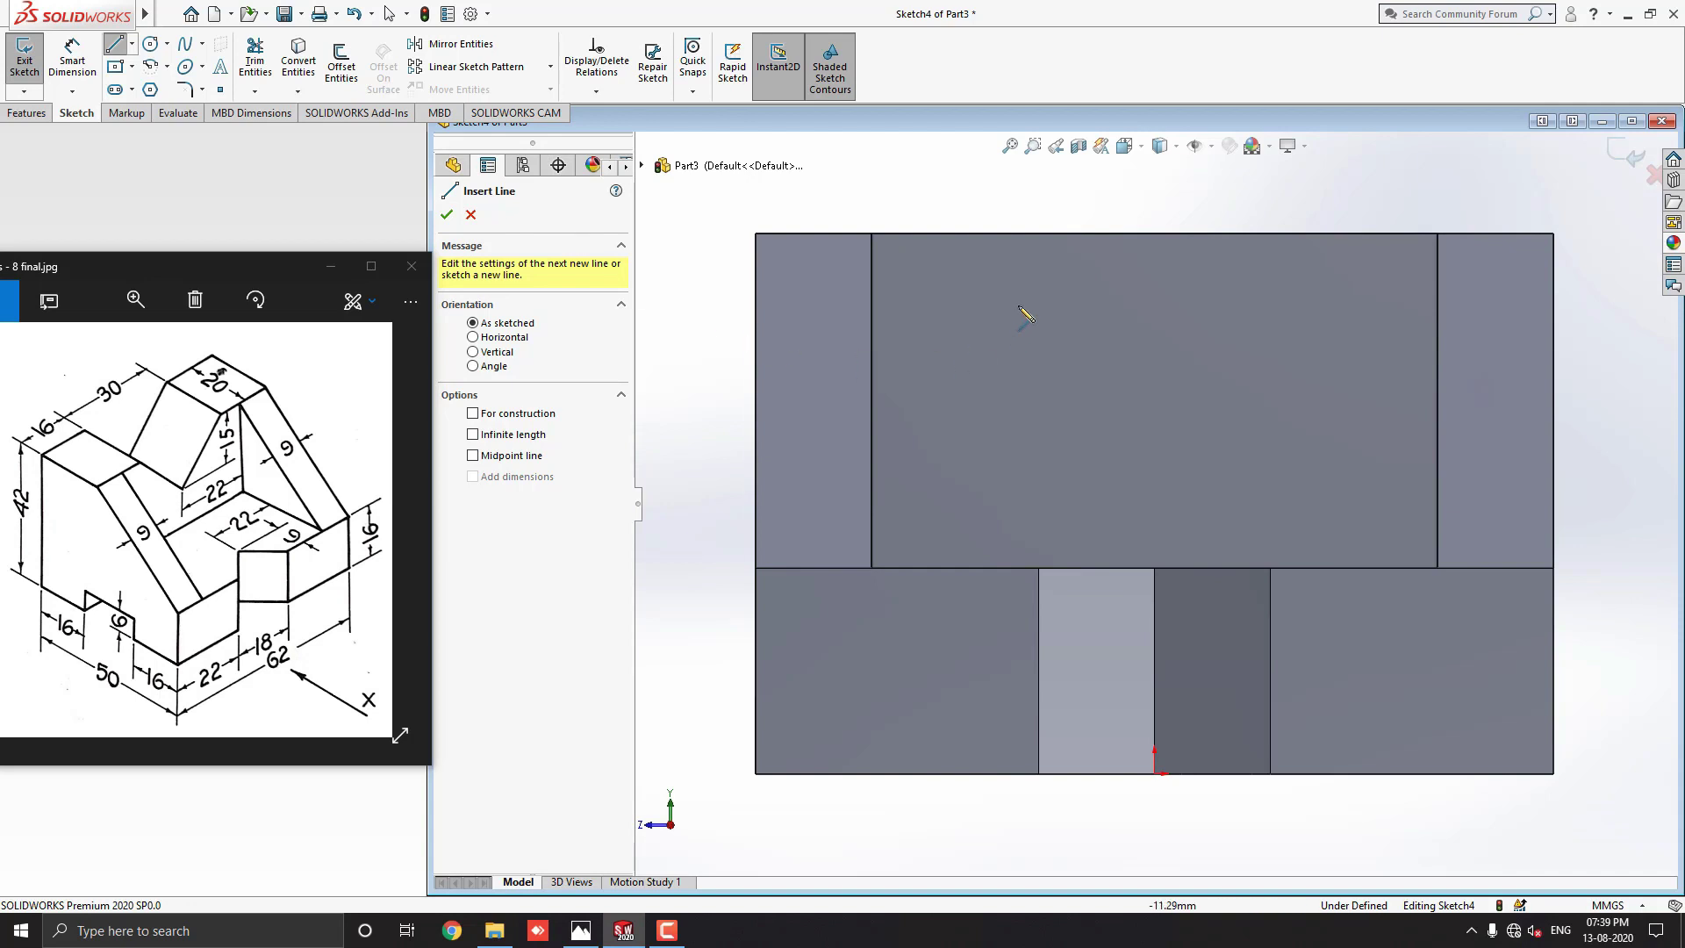
click(977, 234)
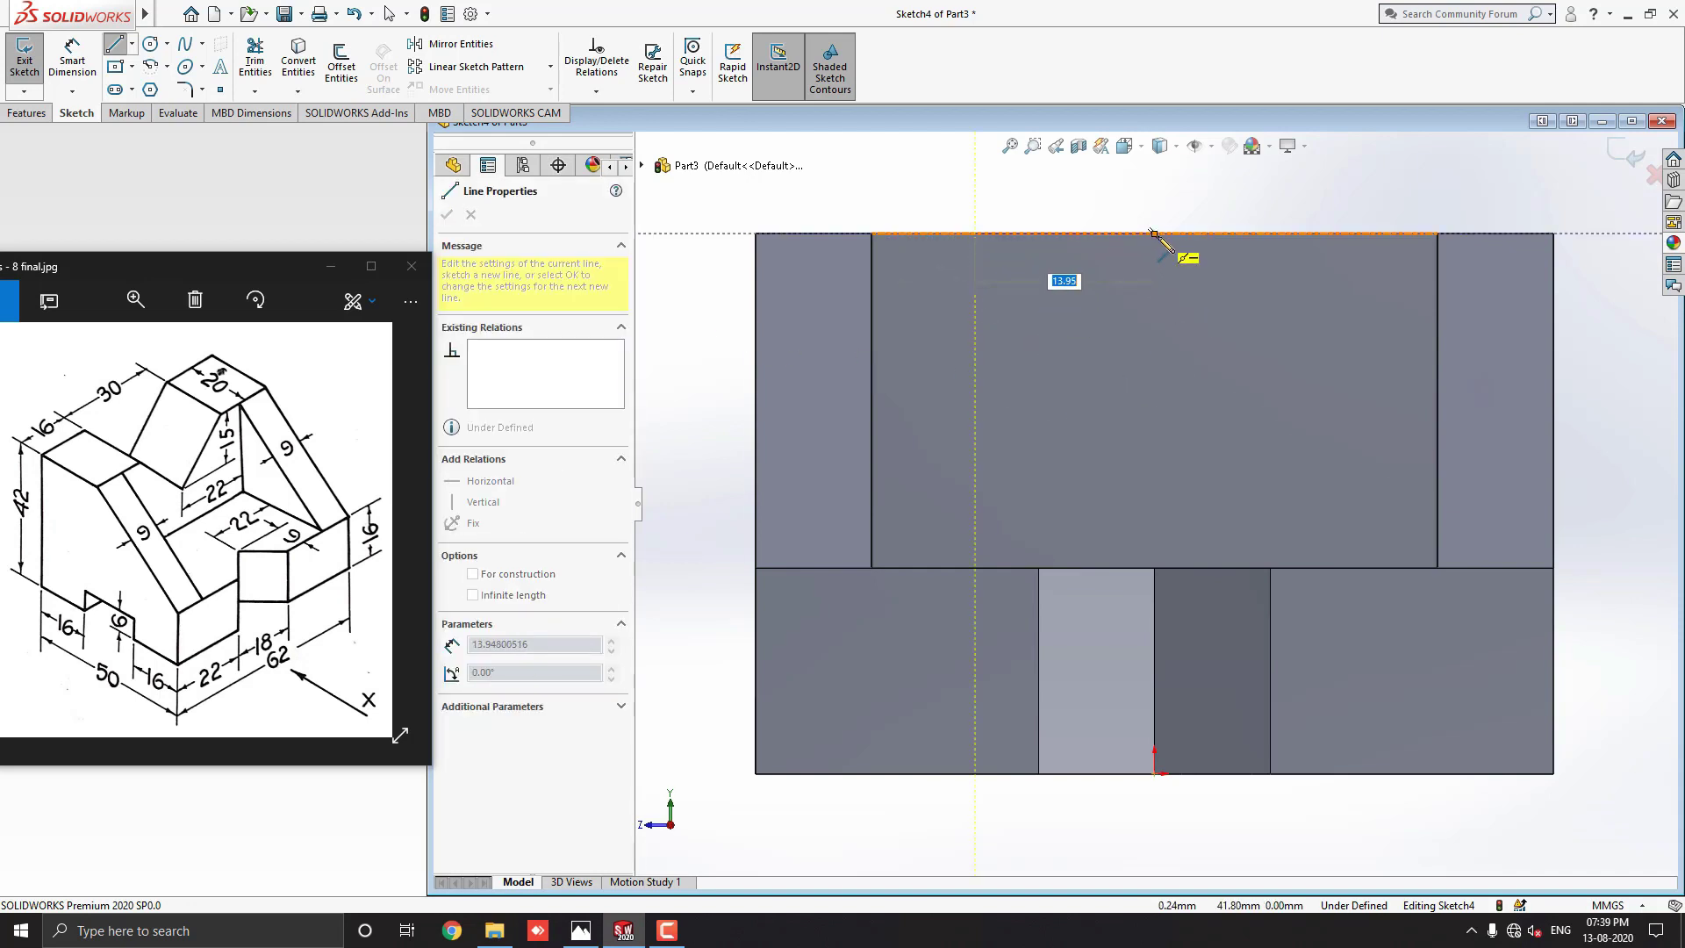
click(1155, 386)
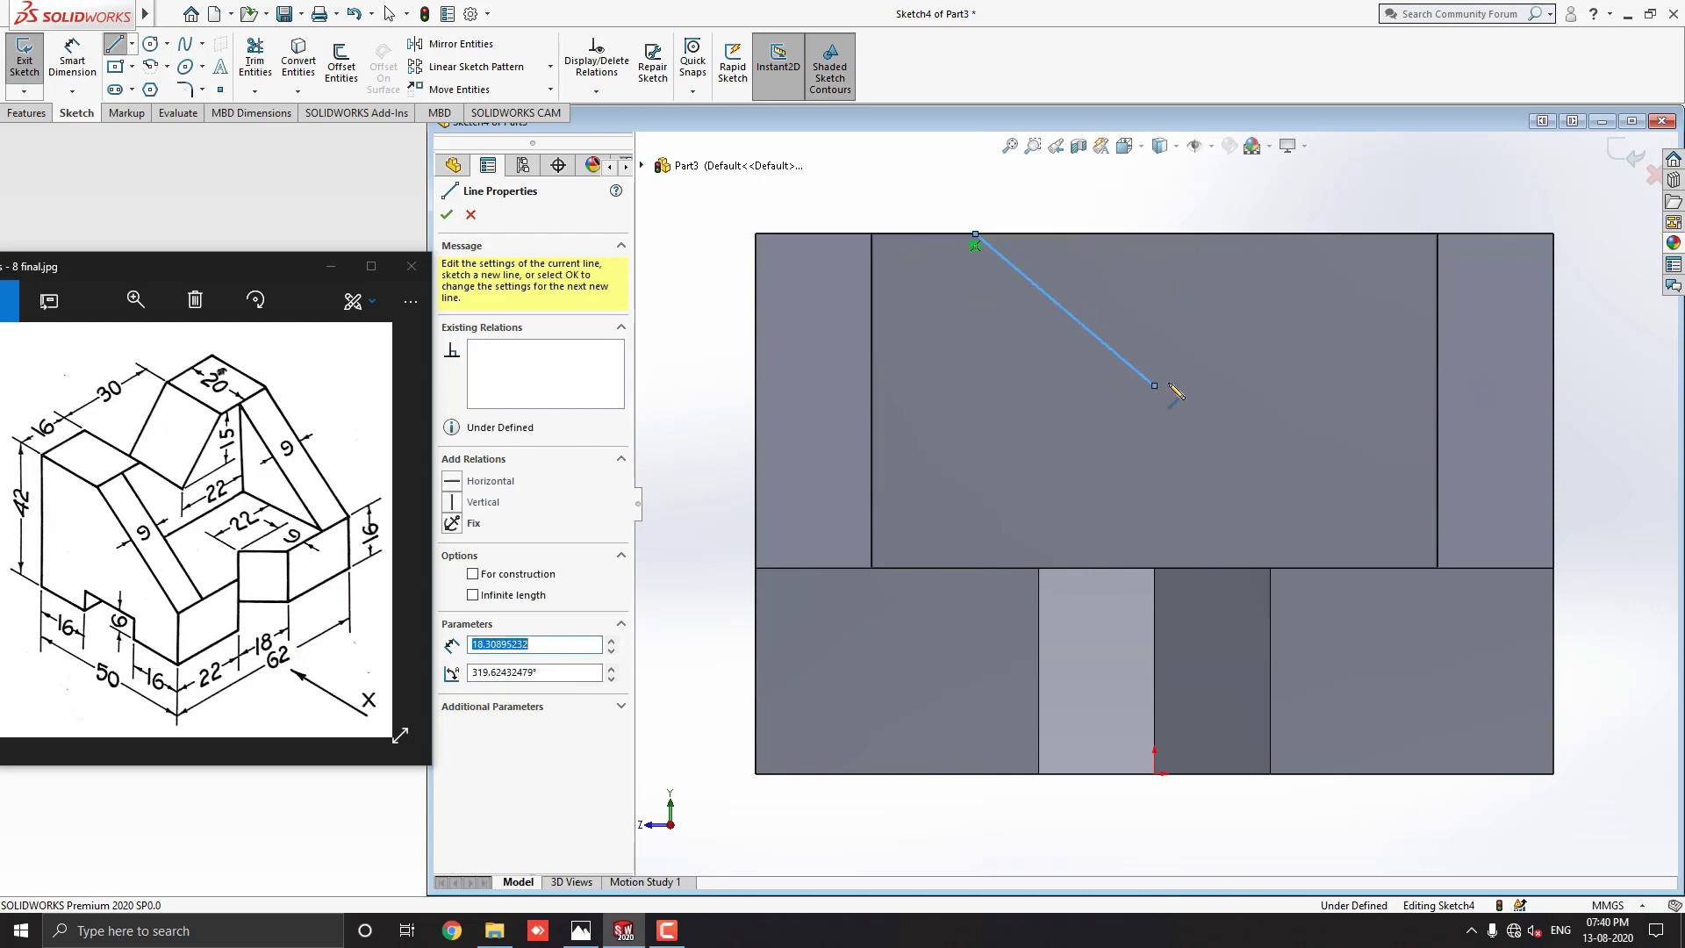
click(1284, 234)
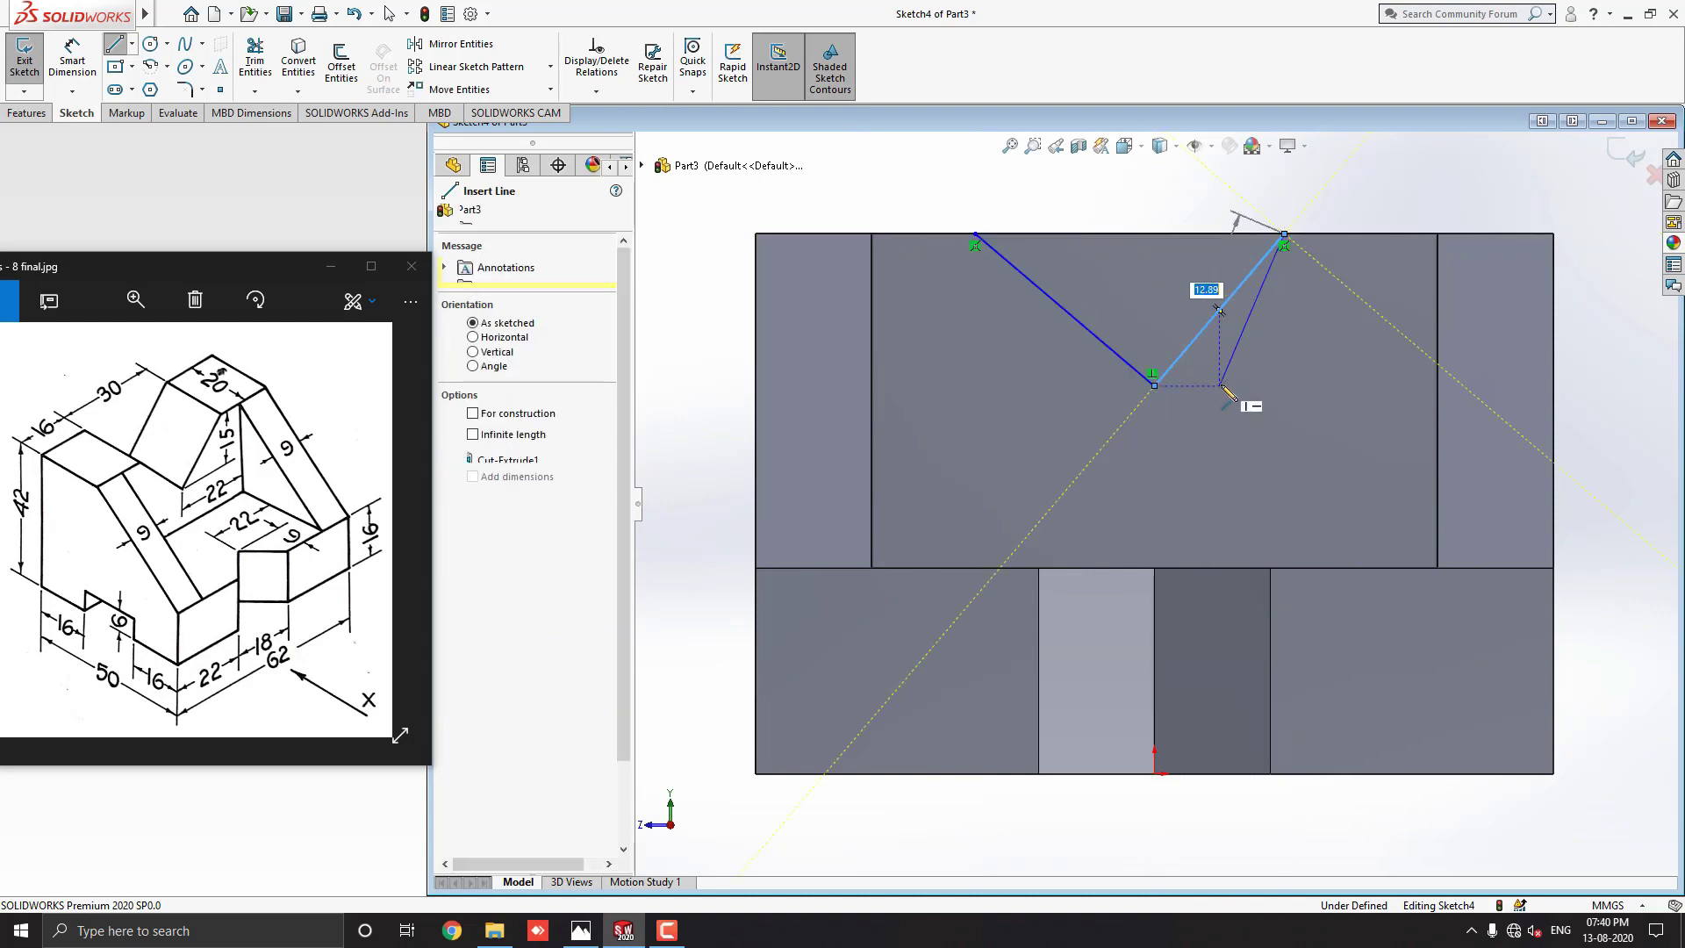
key(Escape)
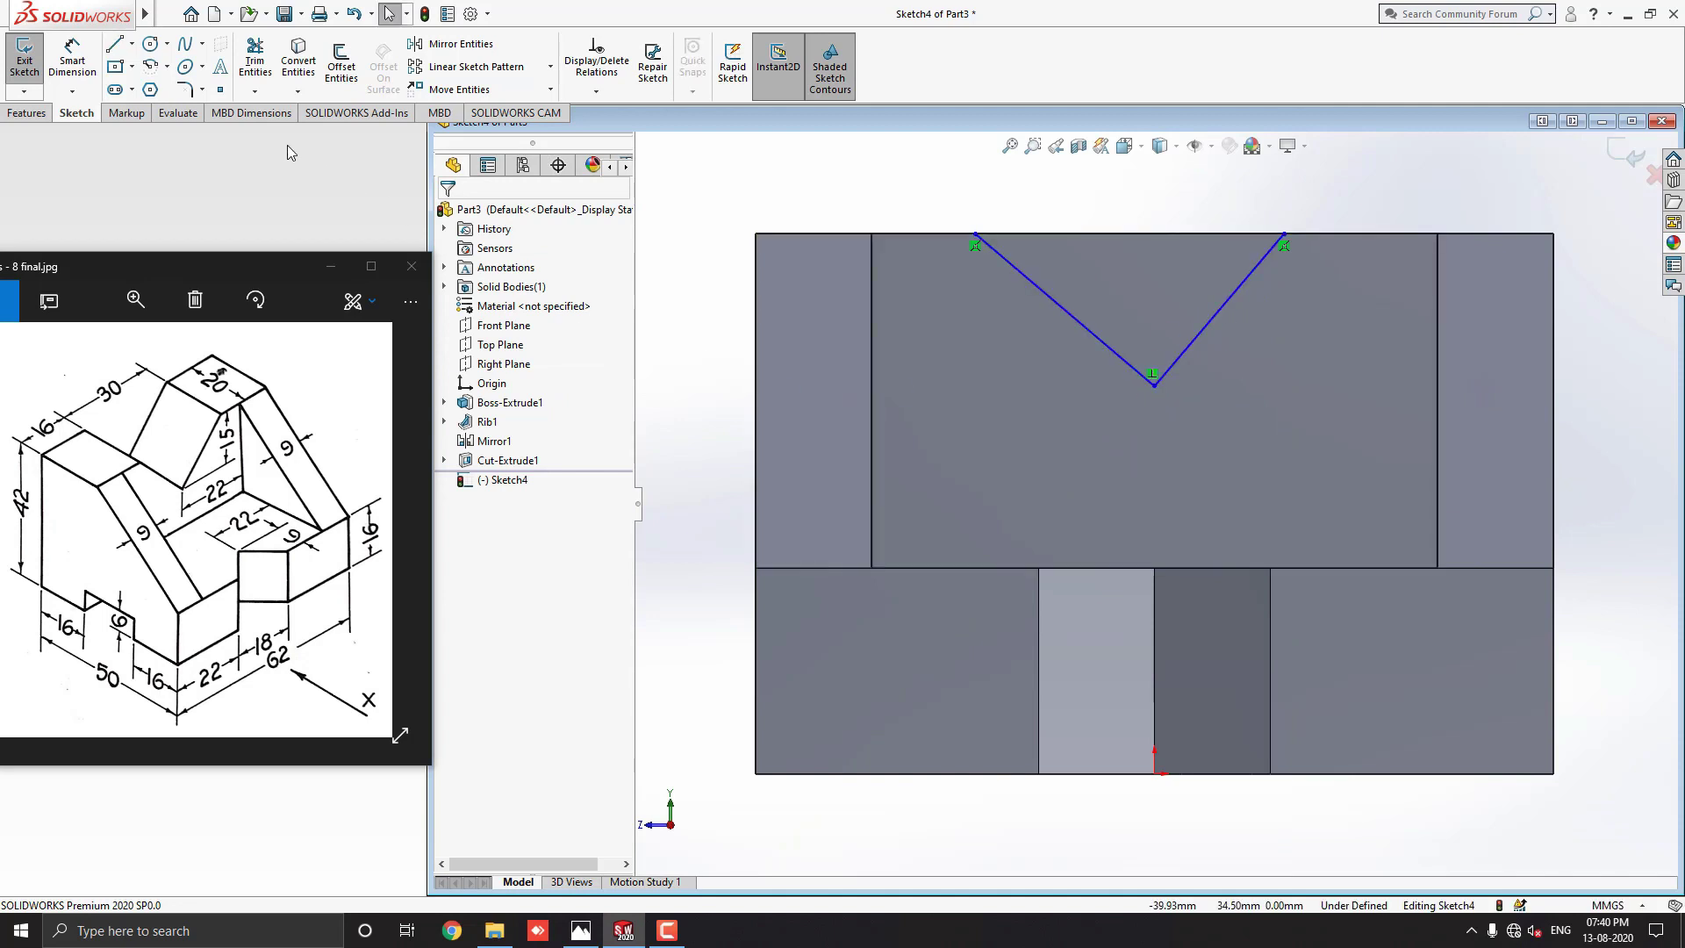
Dimension the V's open width between its two upper endpoints and set it to 30 mm
click(72, 60)
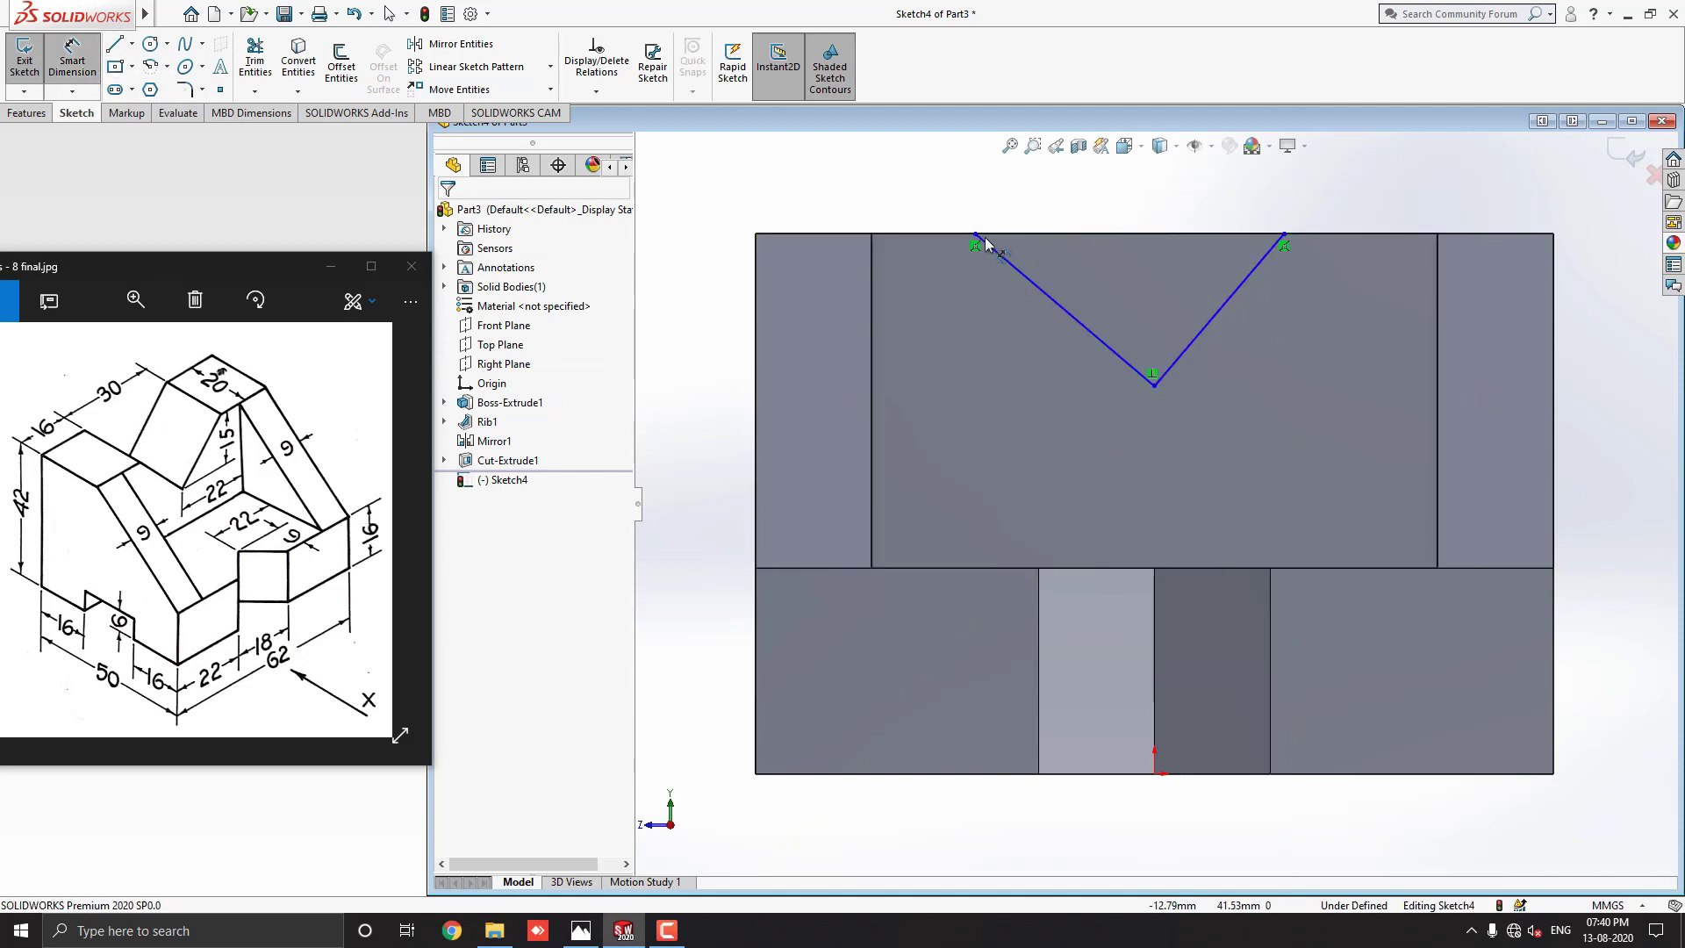
click(976, 234)
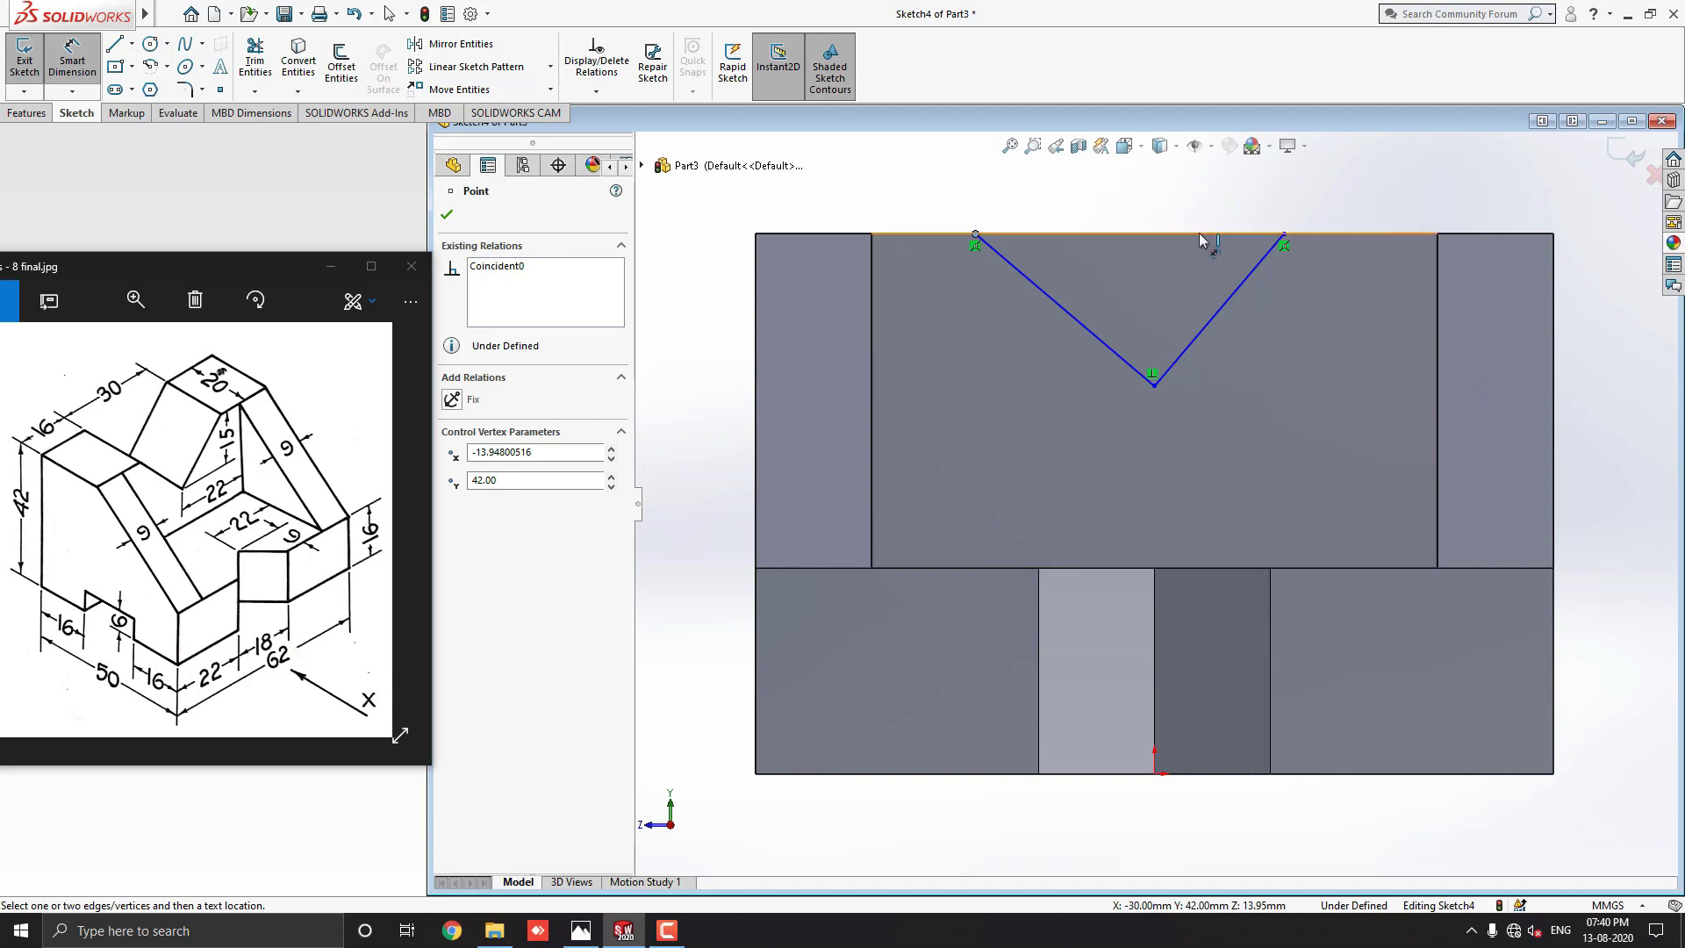
click(1286, 237)
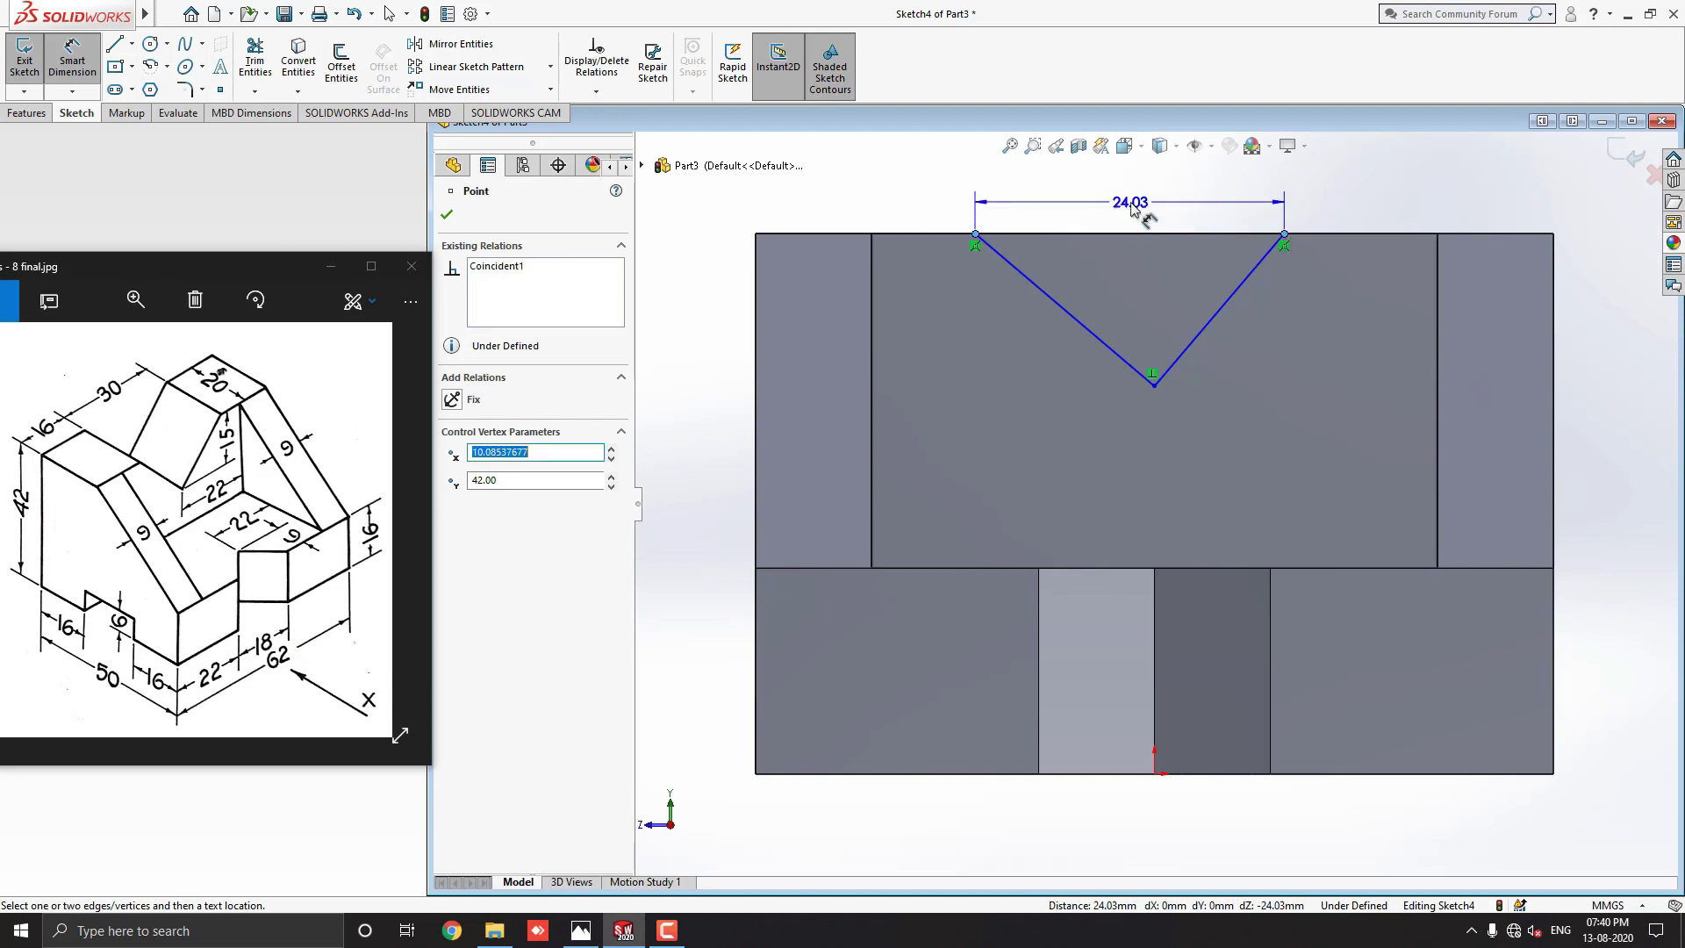
click(1132, 208)
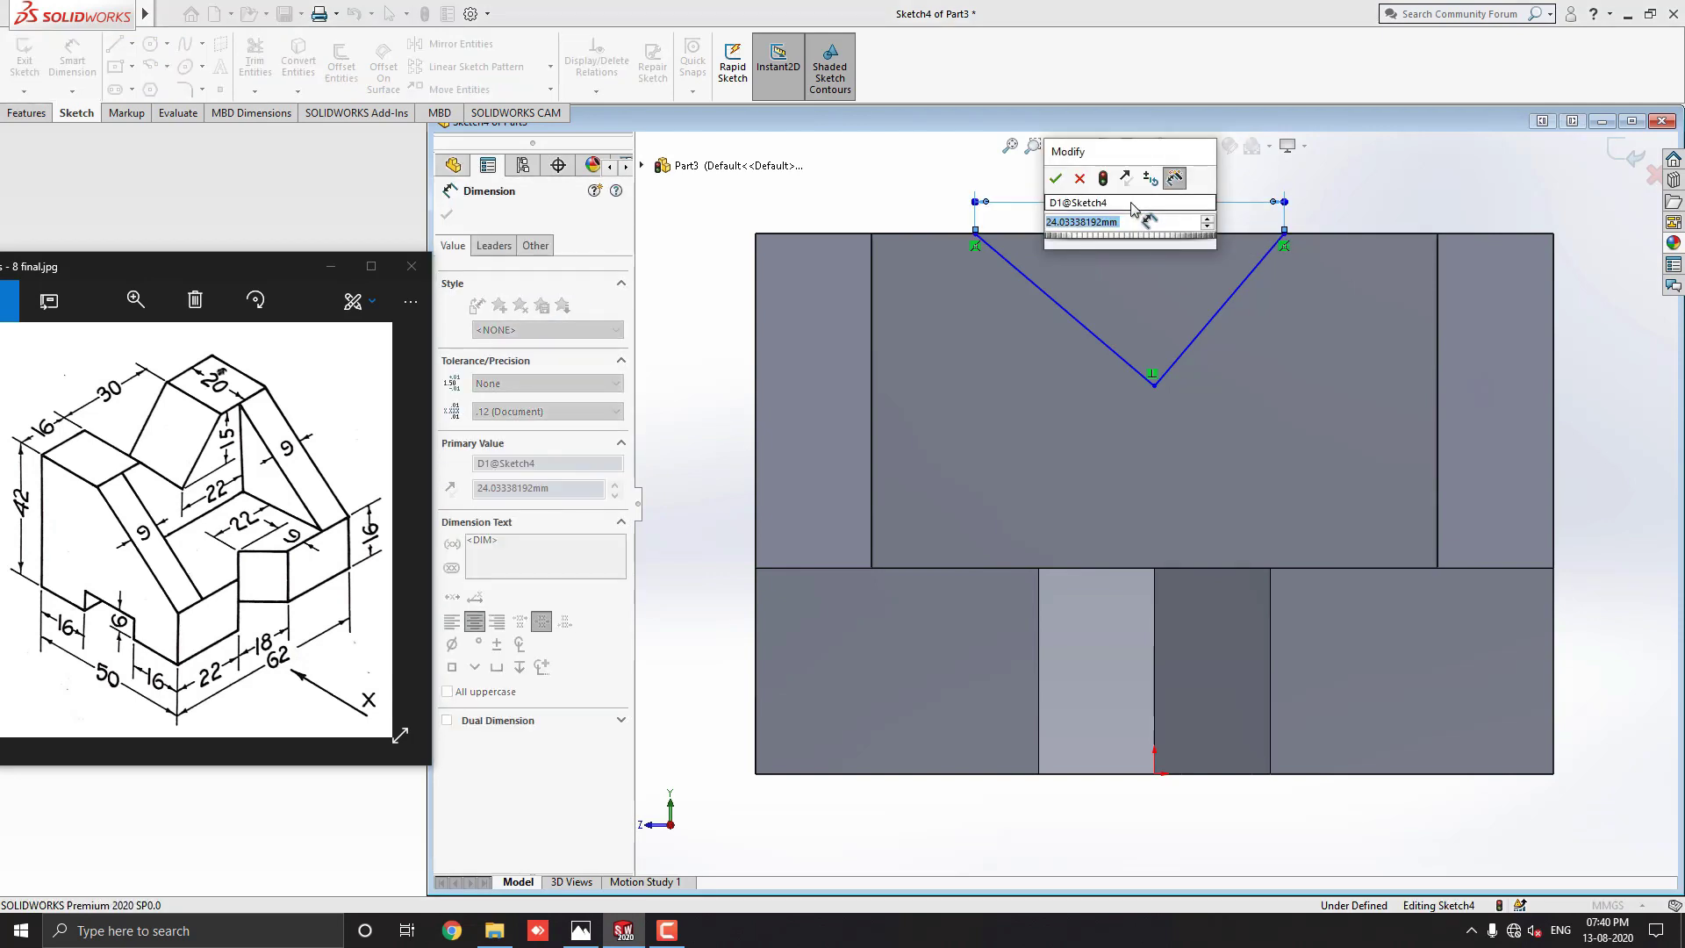
text(30)
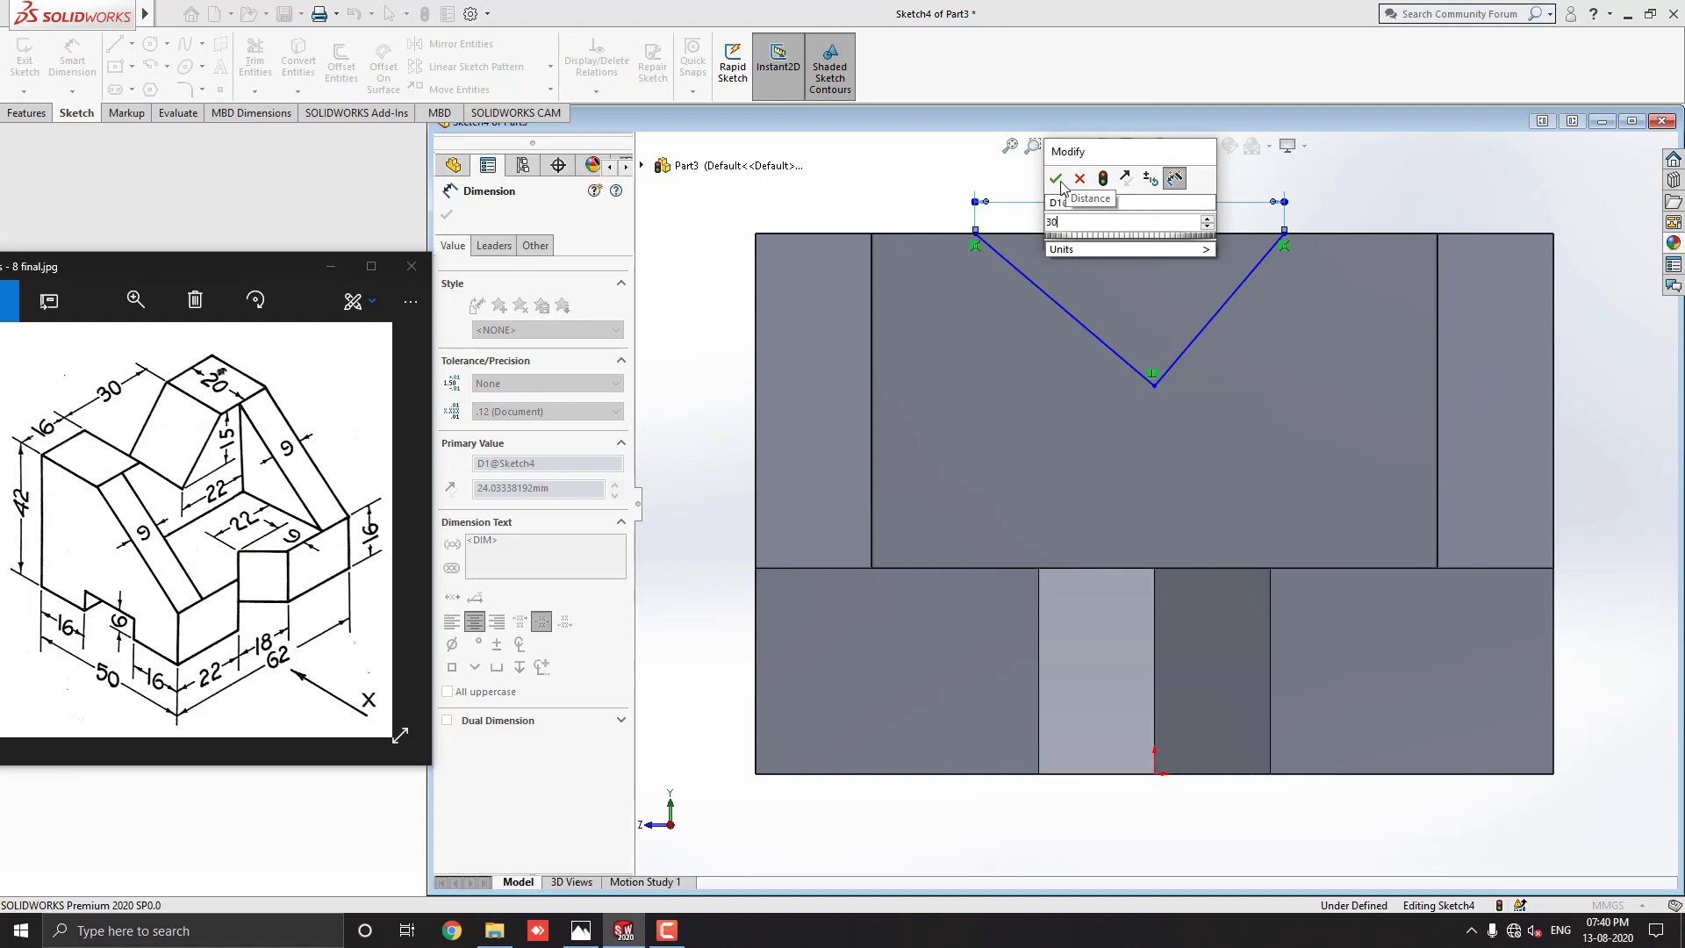
click(1056, 179)
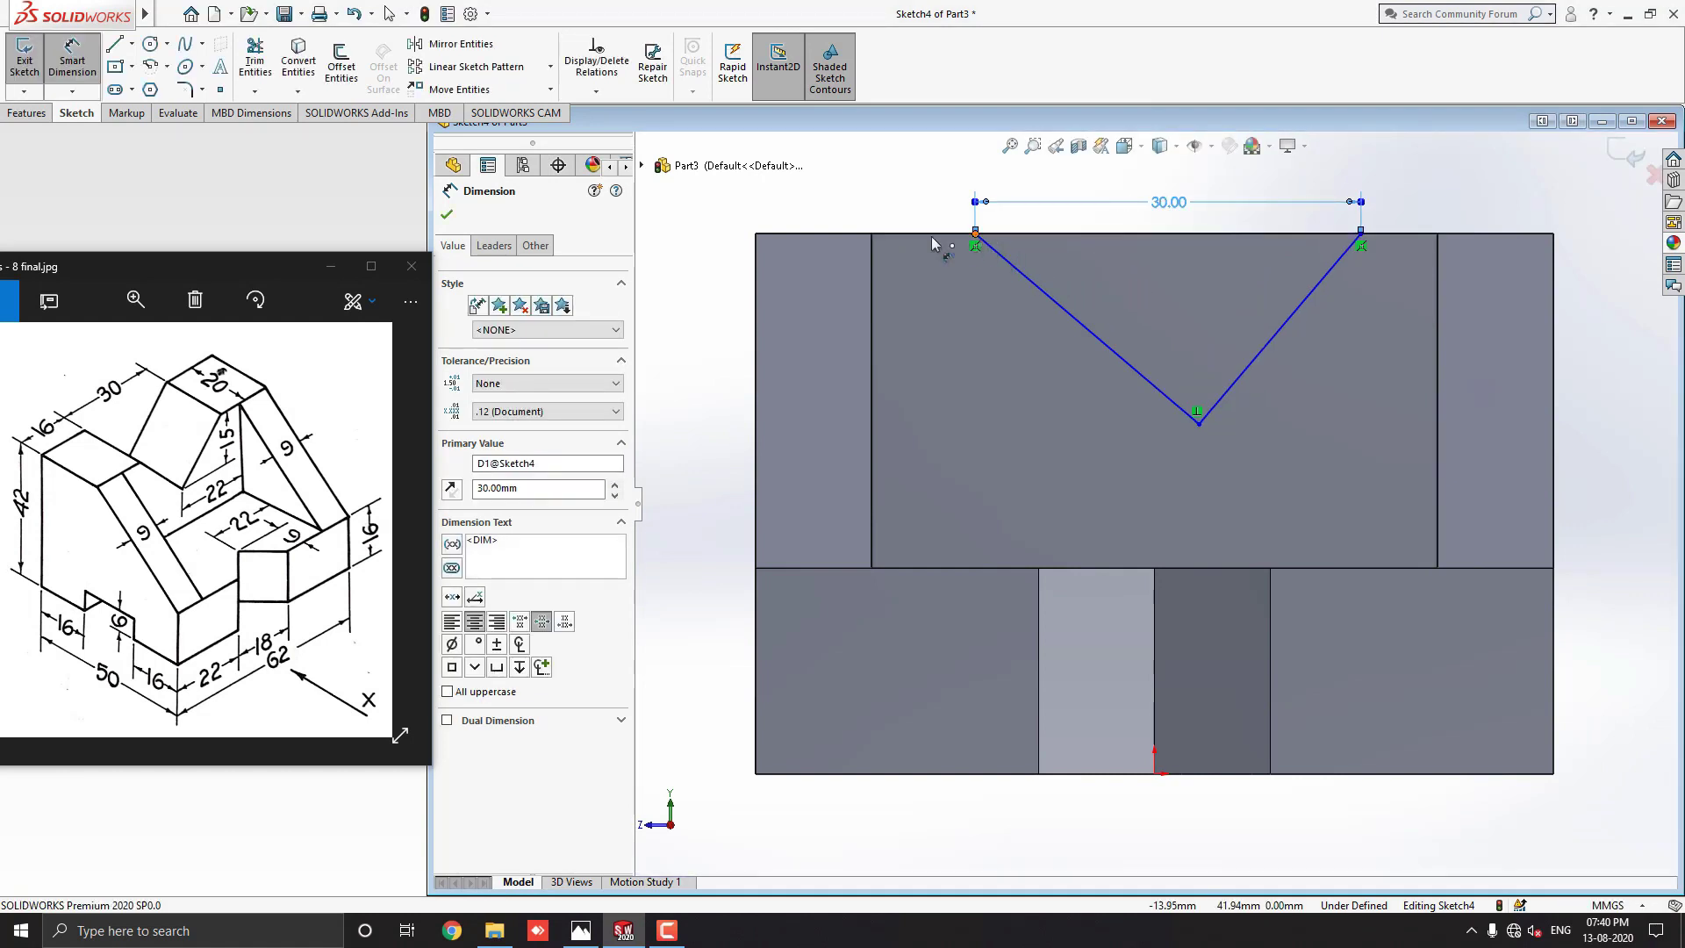
Dimension the V's left upper endpoint from the block's left outer edge and set the distance to 16 mm
click(976, 235)
click(757, 241)
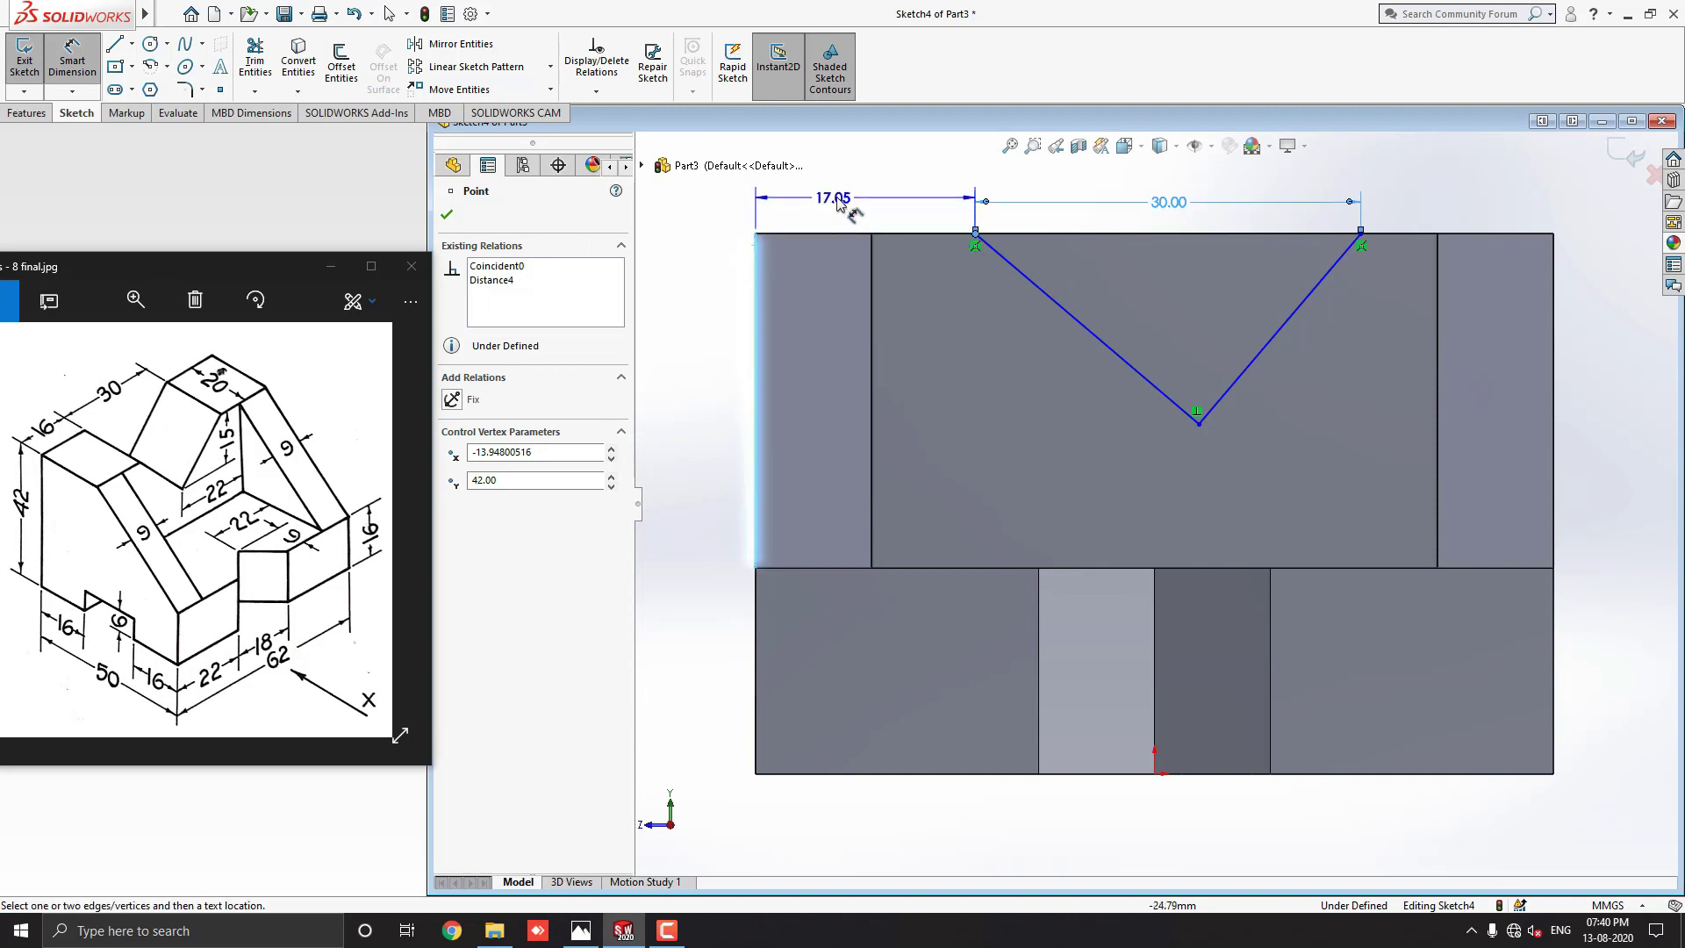
click(850, 202)
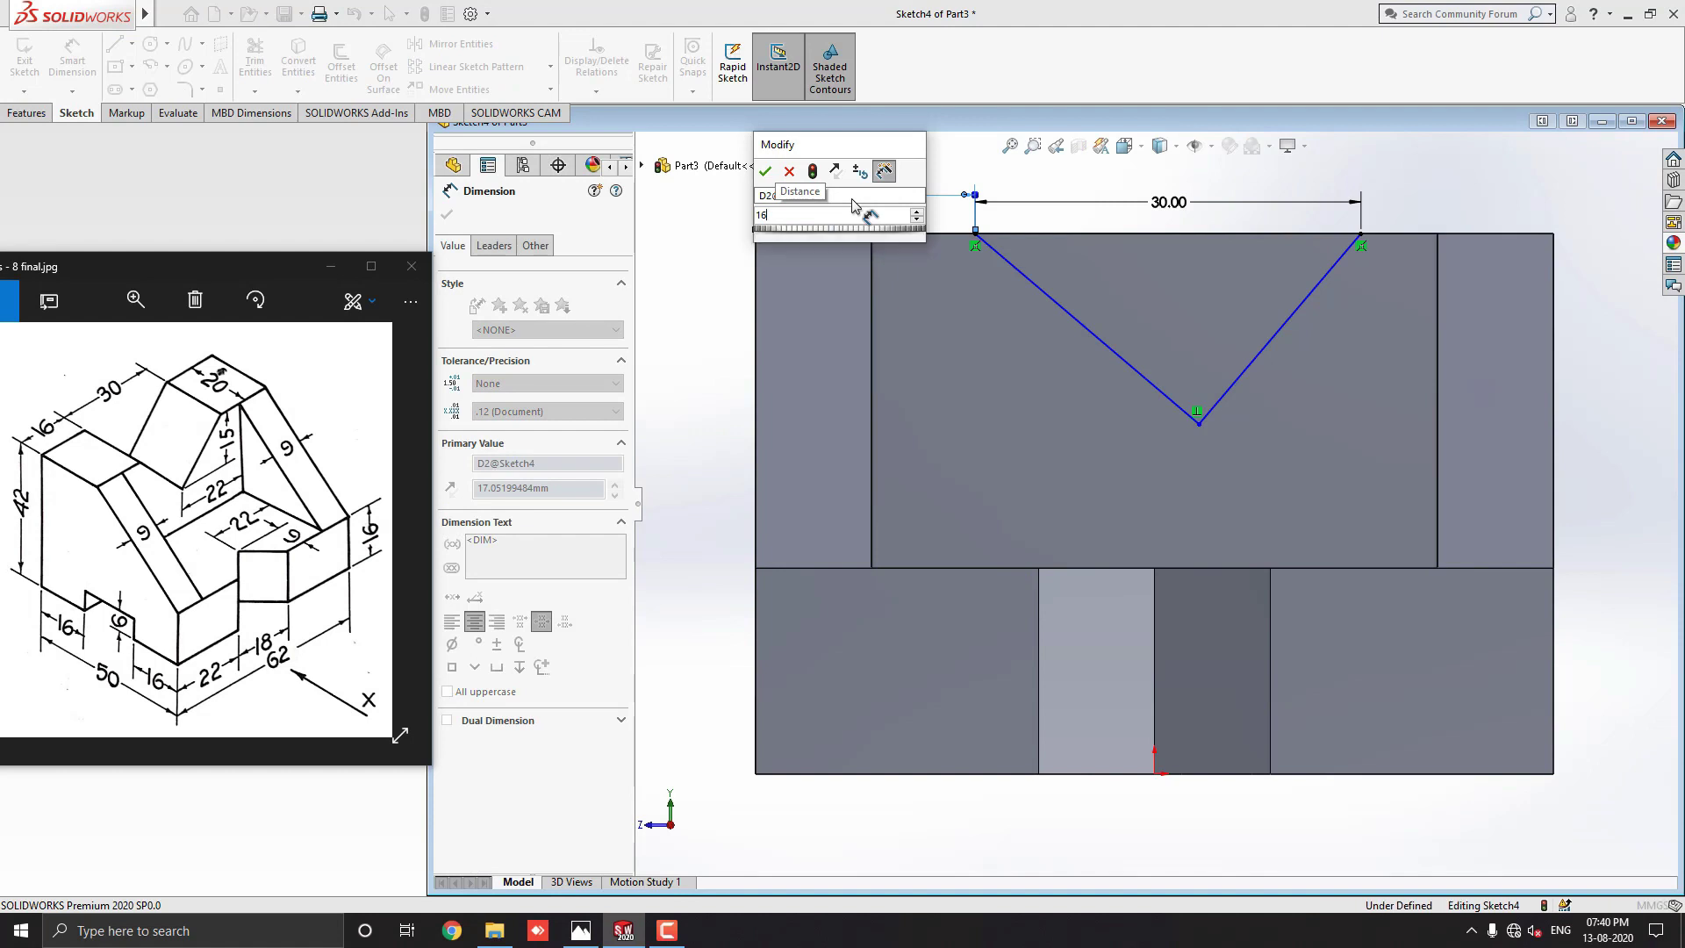
key(Return)
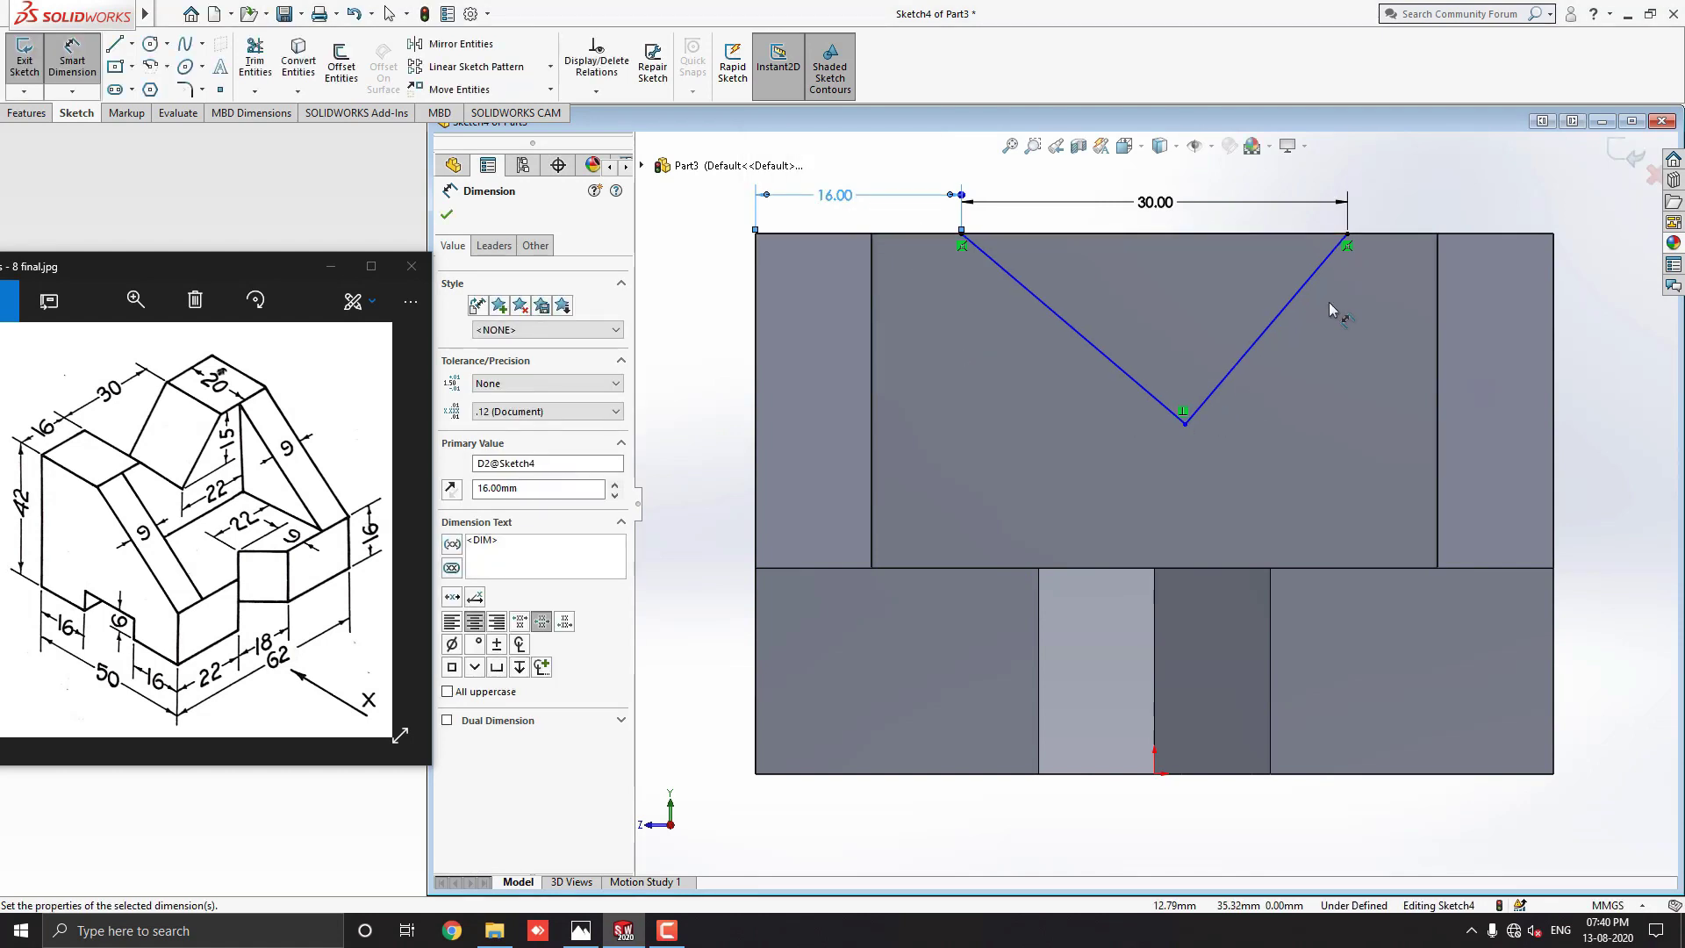
Add a driven dimension between the V's right upper endpoint and the block's right outer edge
click(1347, 235)
click(1553, 258)
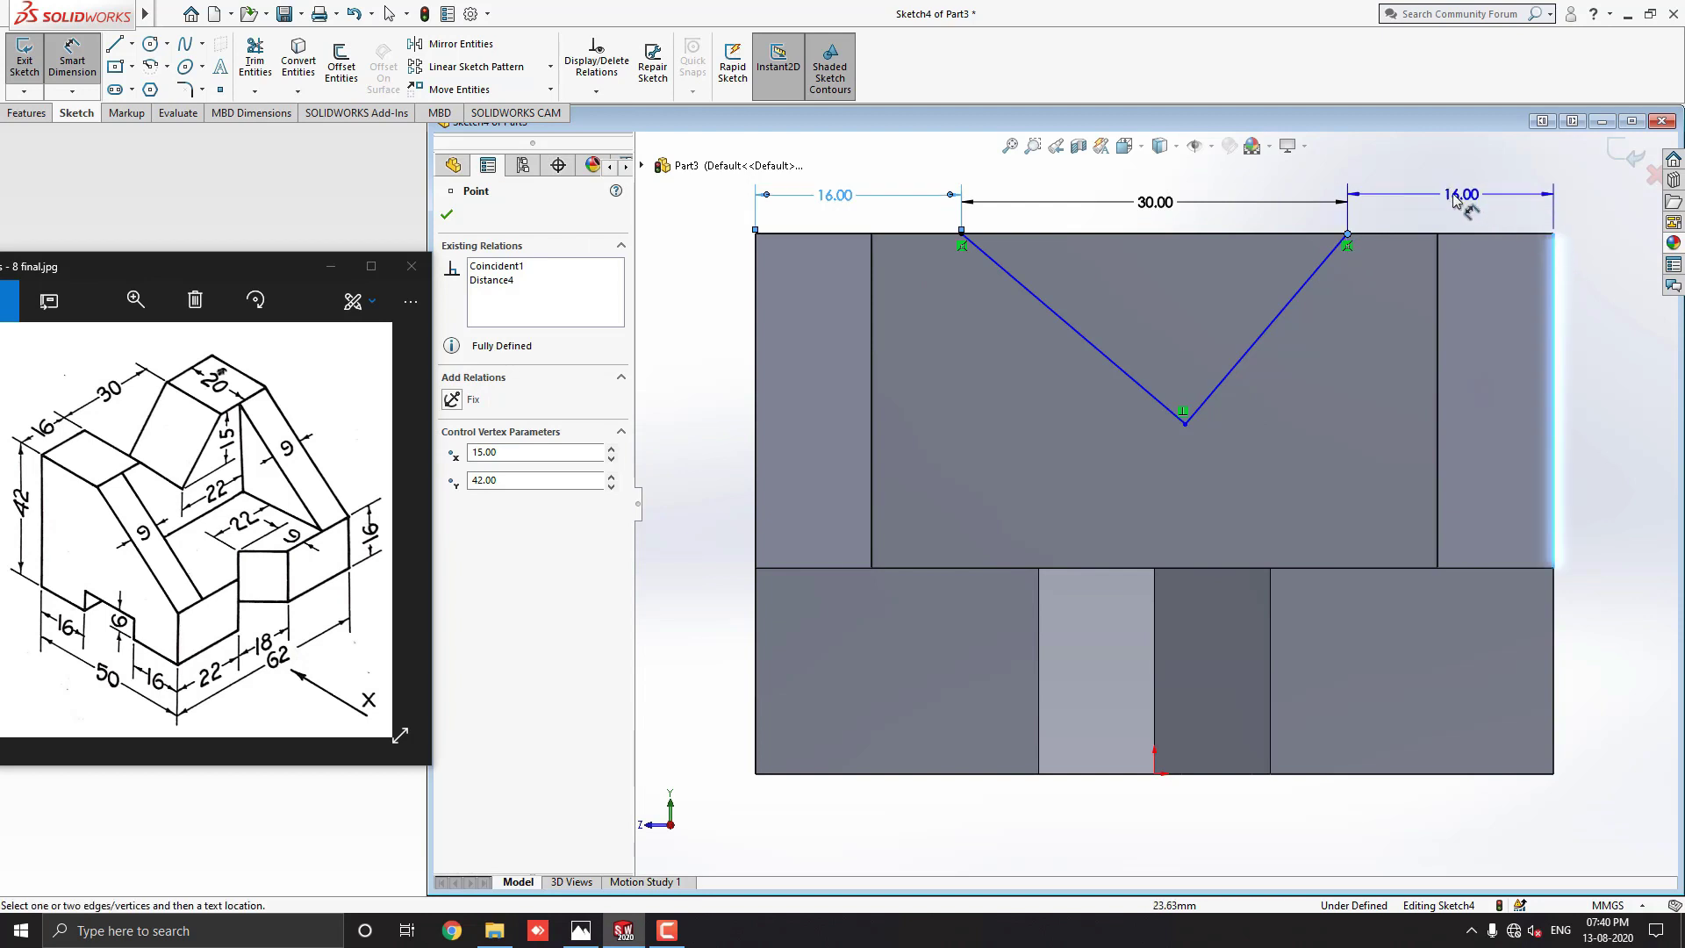
click(1440, 209)
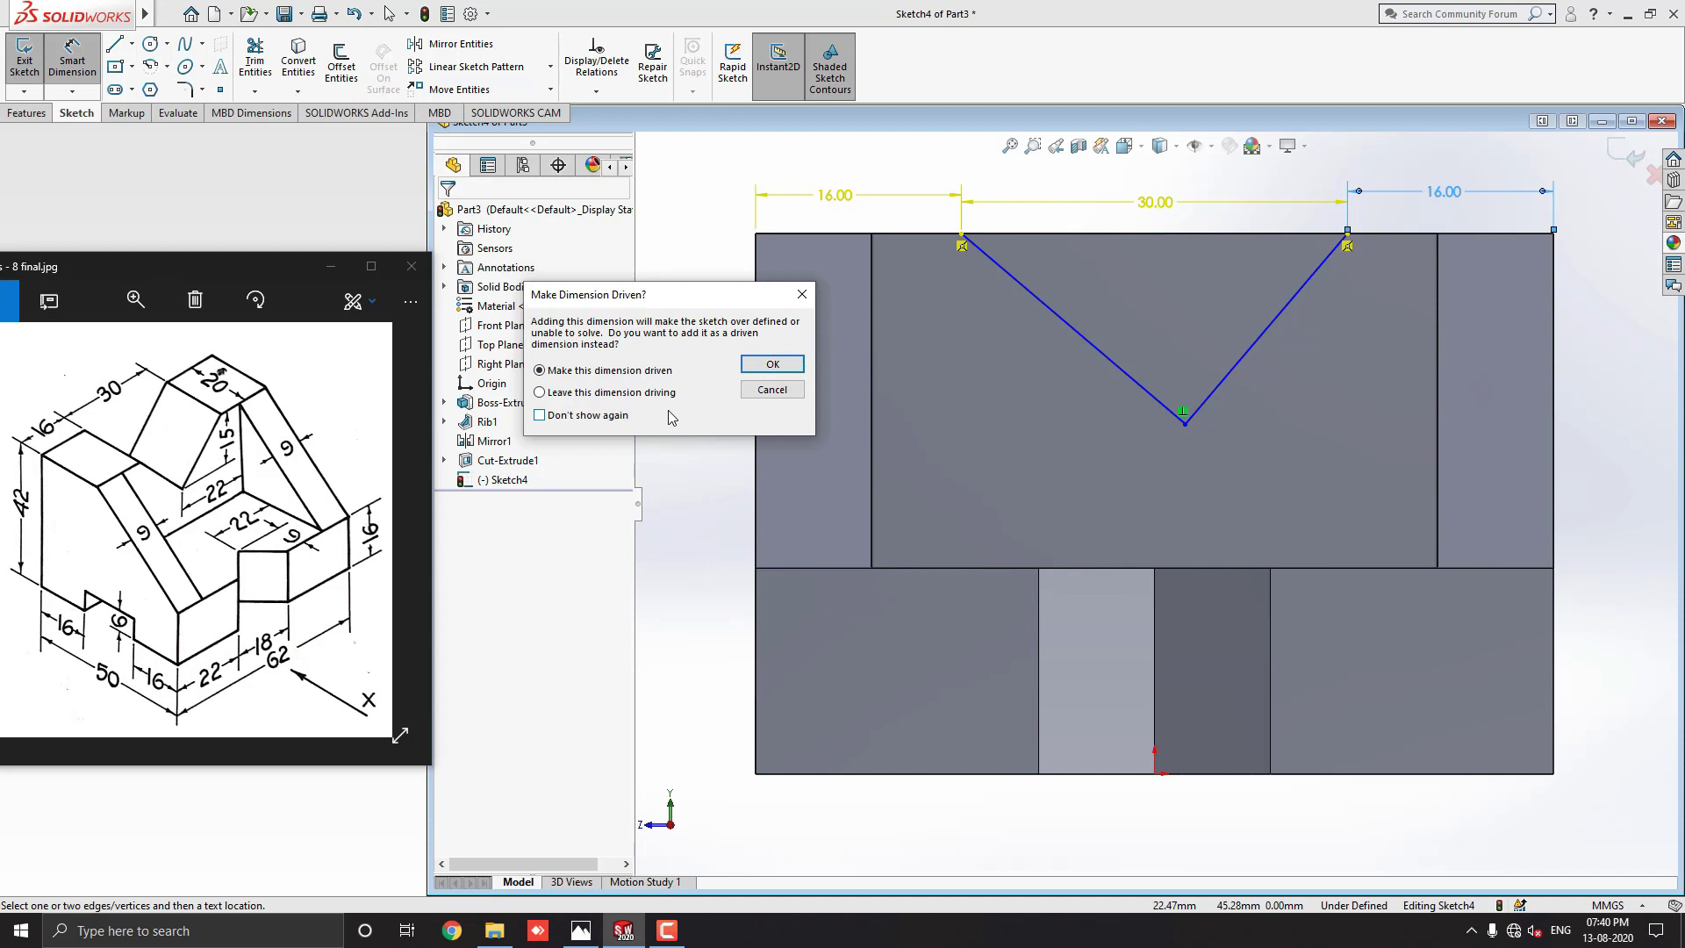
click(772, 363)
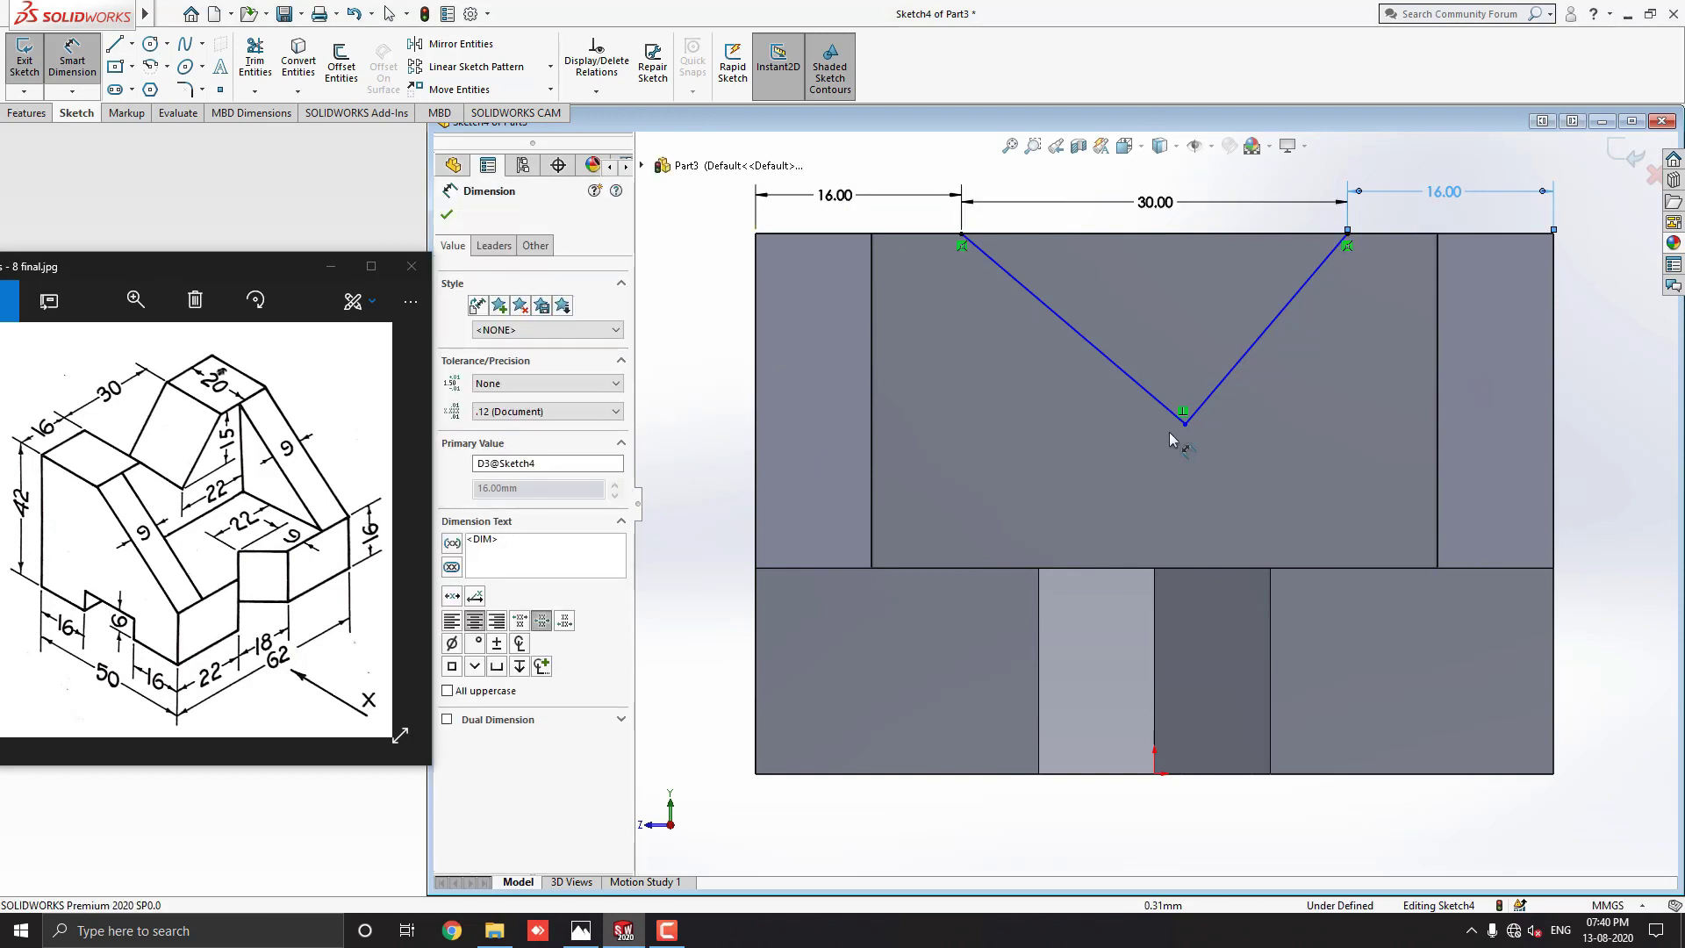
Dimension the V's apex from the right rib's inner edge and set the distance to 22 mm
click(1184, 425)
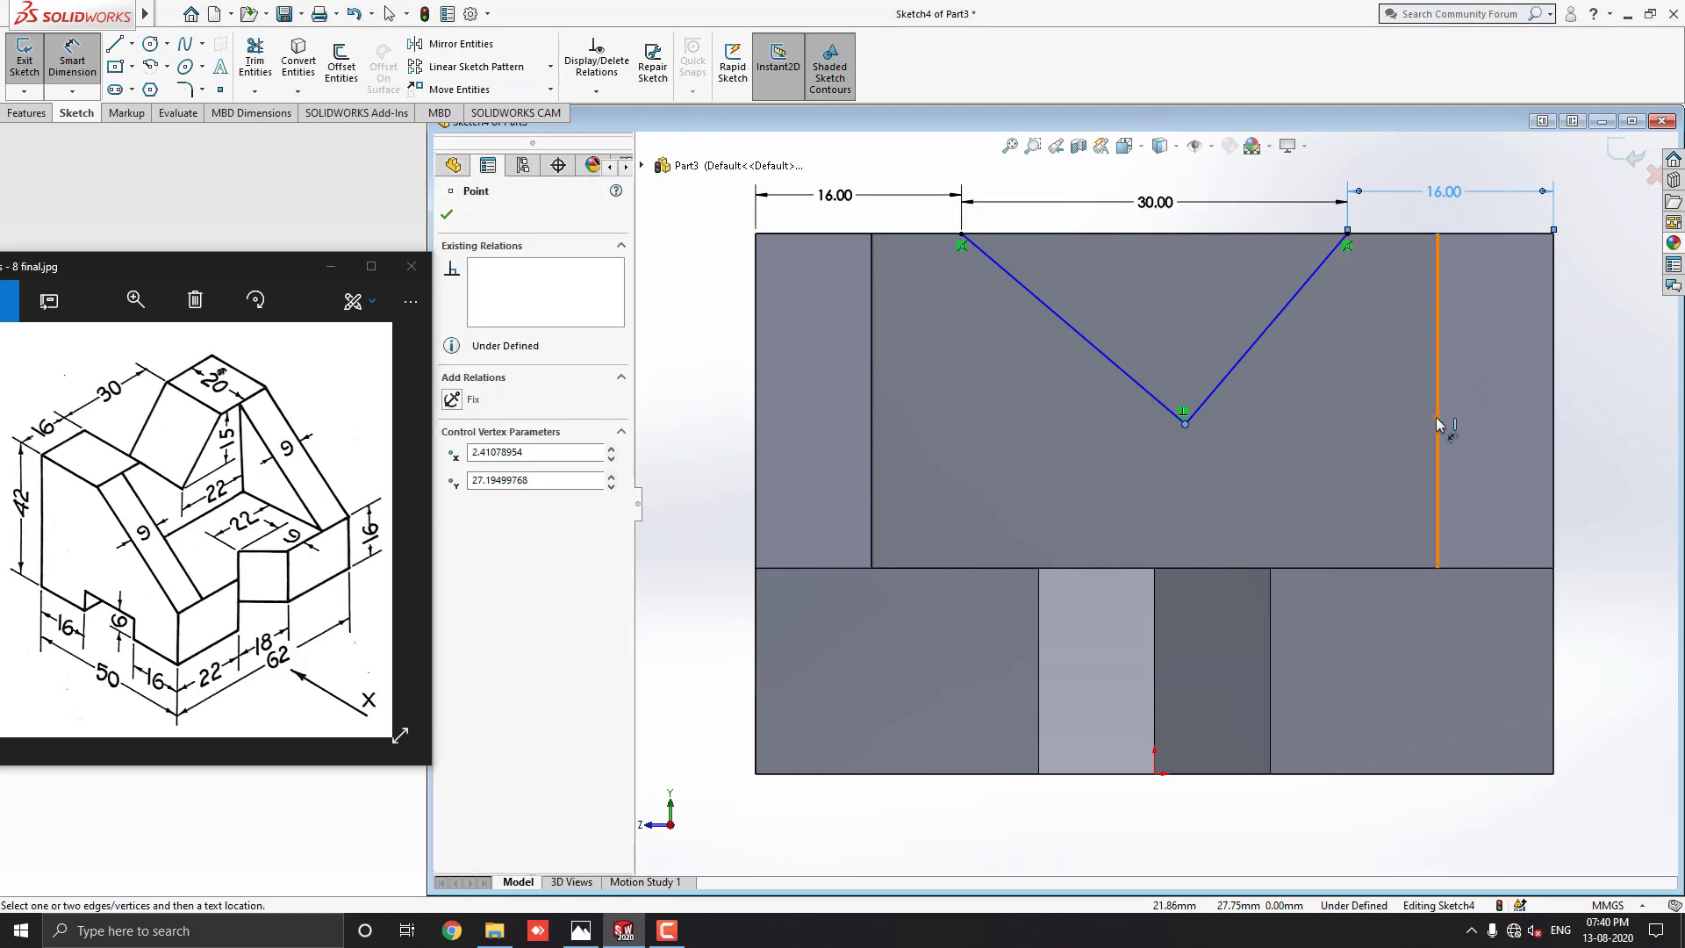
click(1301, 466)
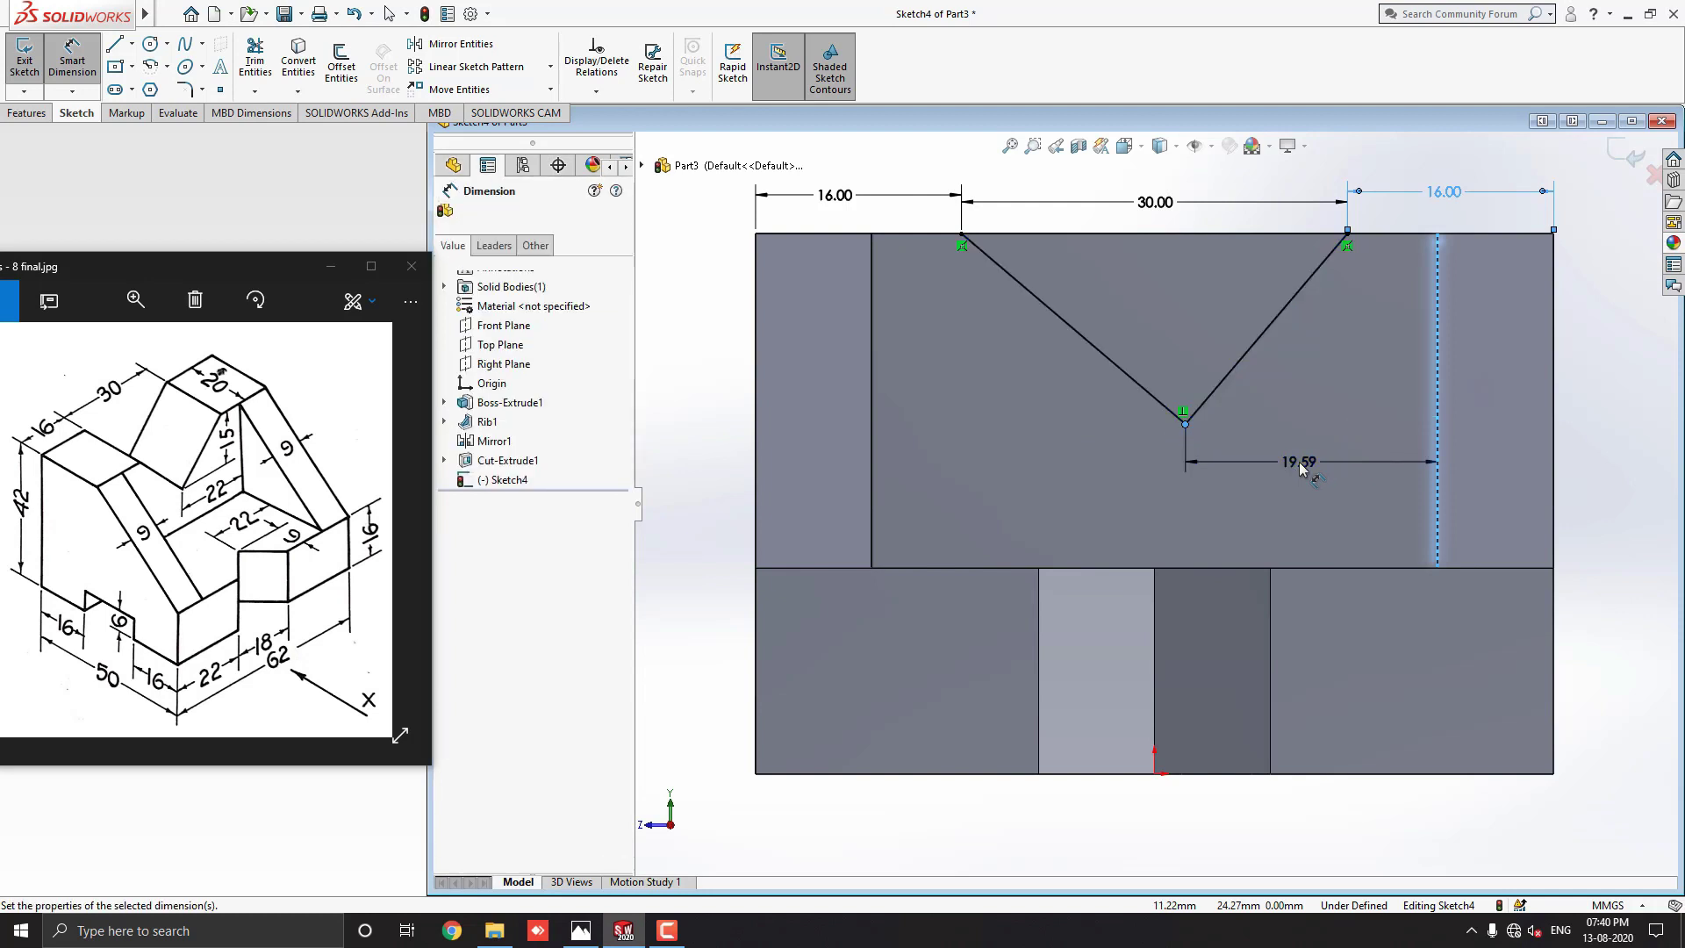
text(22)
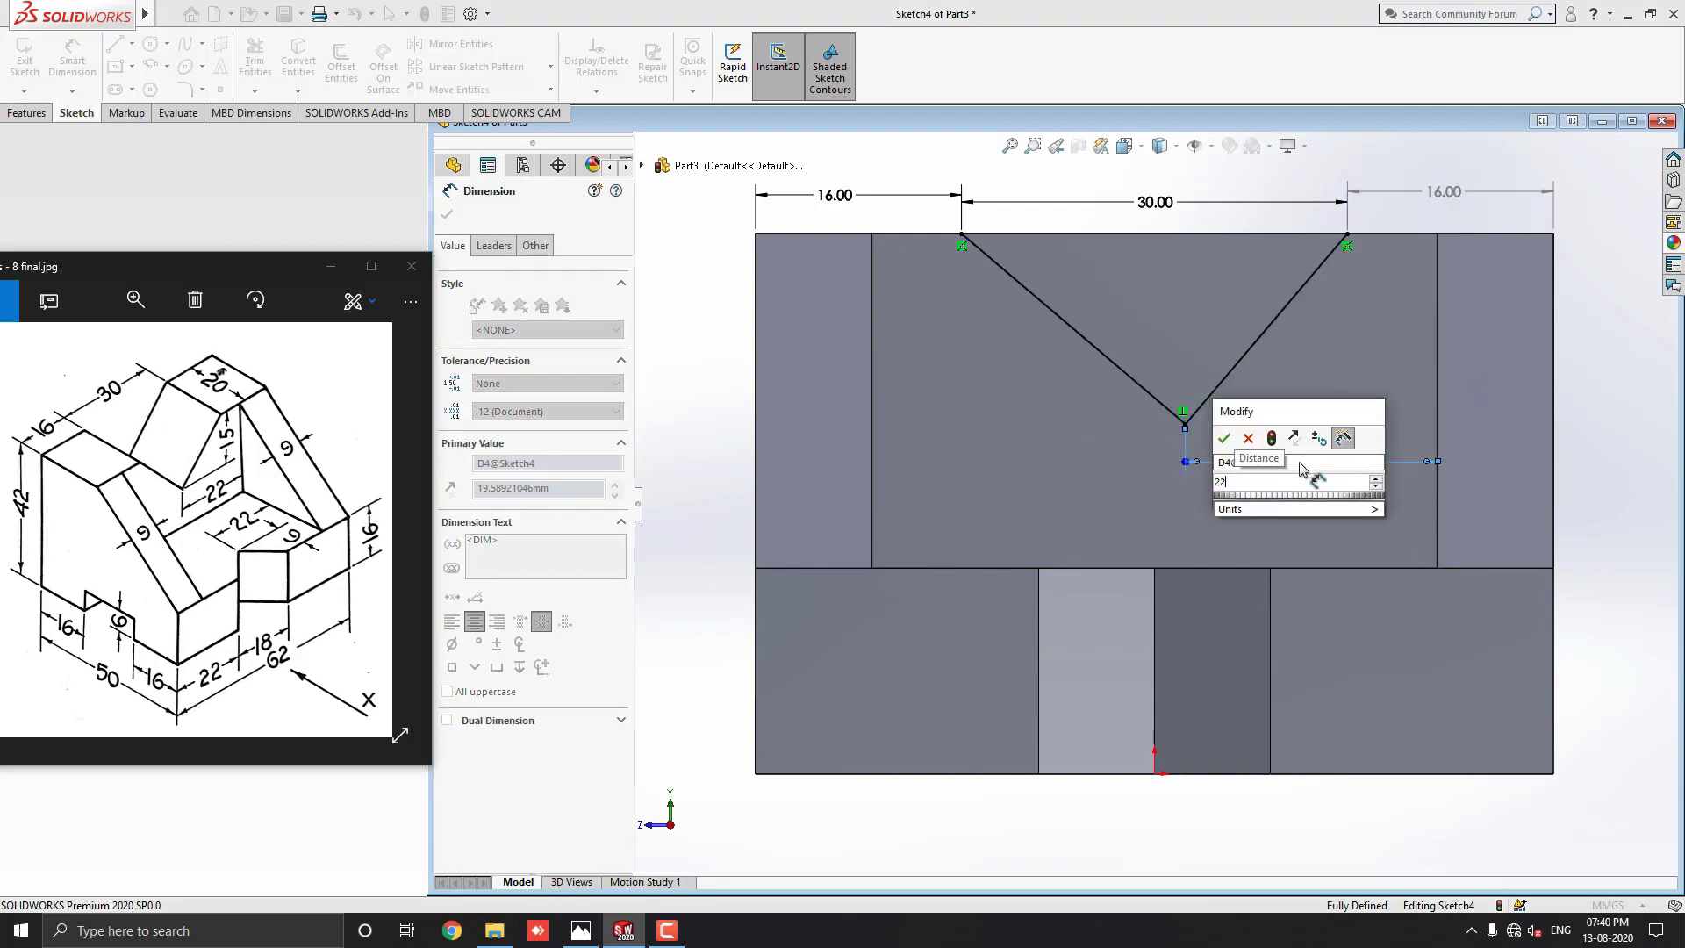
key(Return)
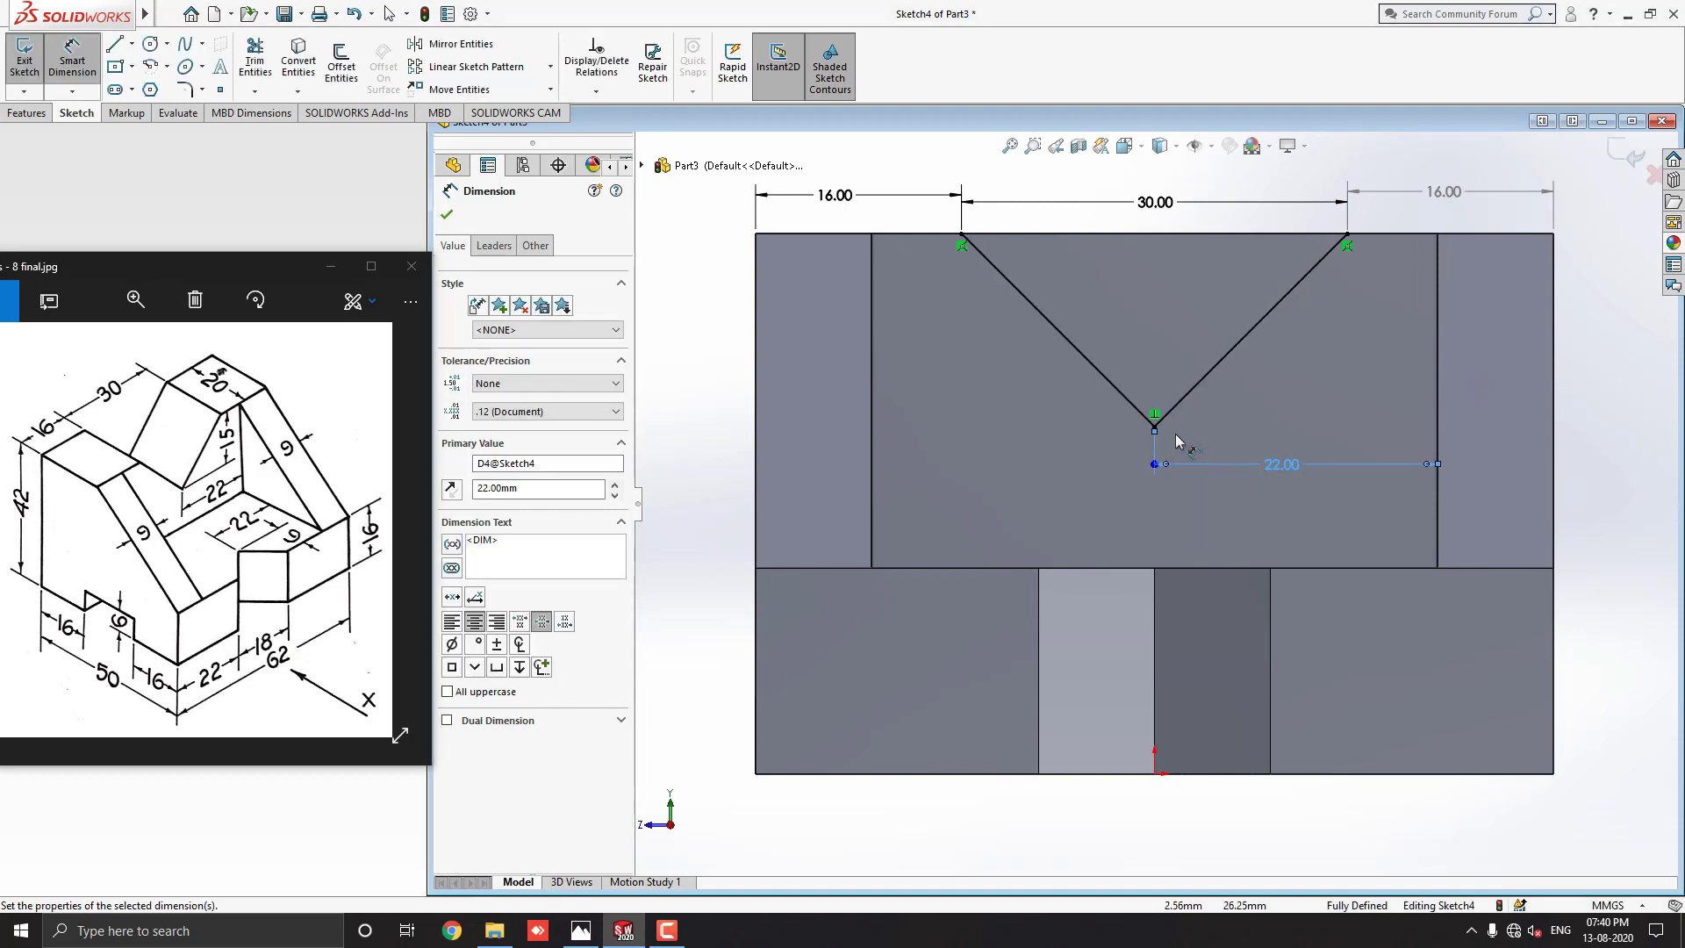
Add a driven dimension for the V's depth from the wall's top edge to the apex
click(1155, 430)
click(1151, 235)
click(932, 340)
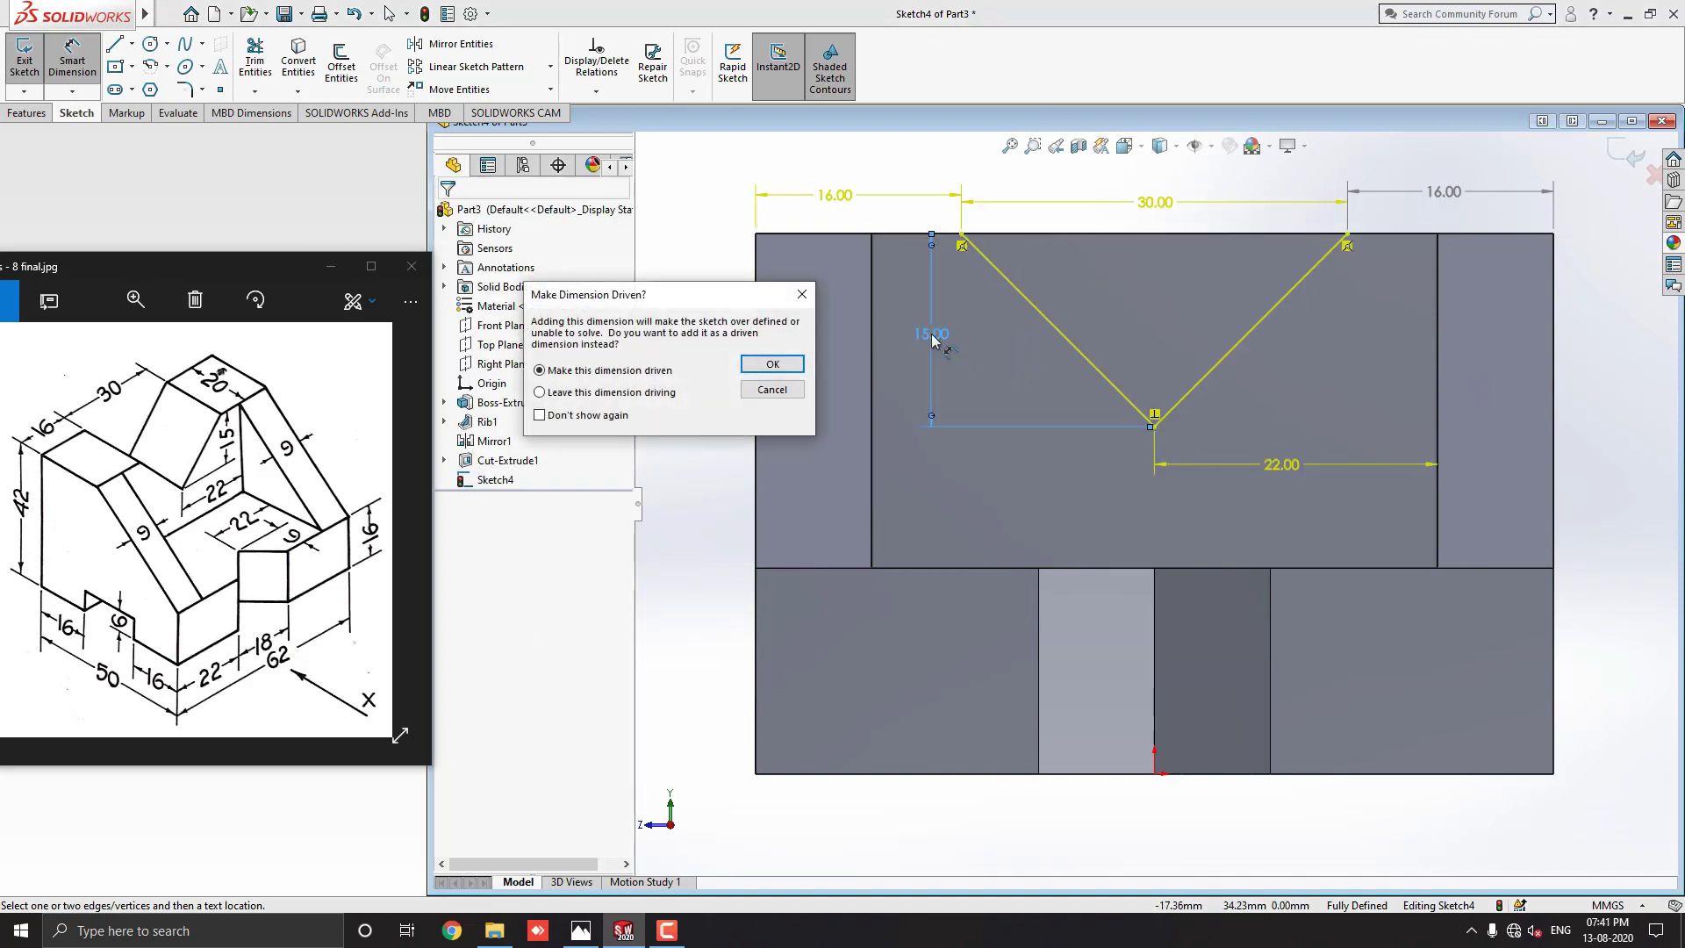
click(745, 367)
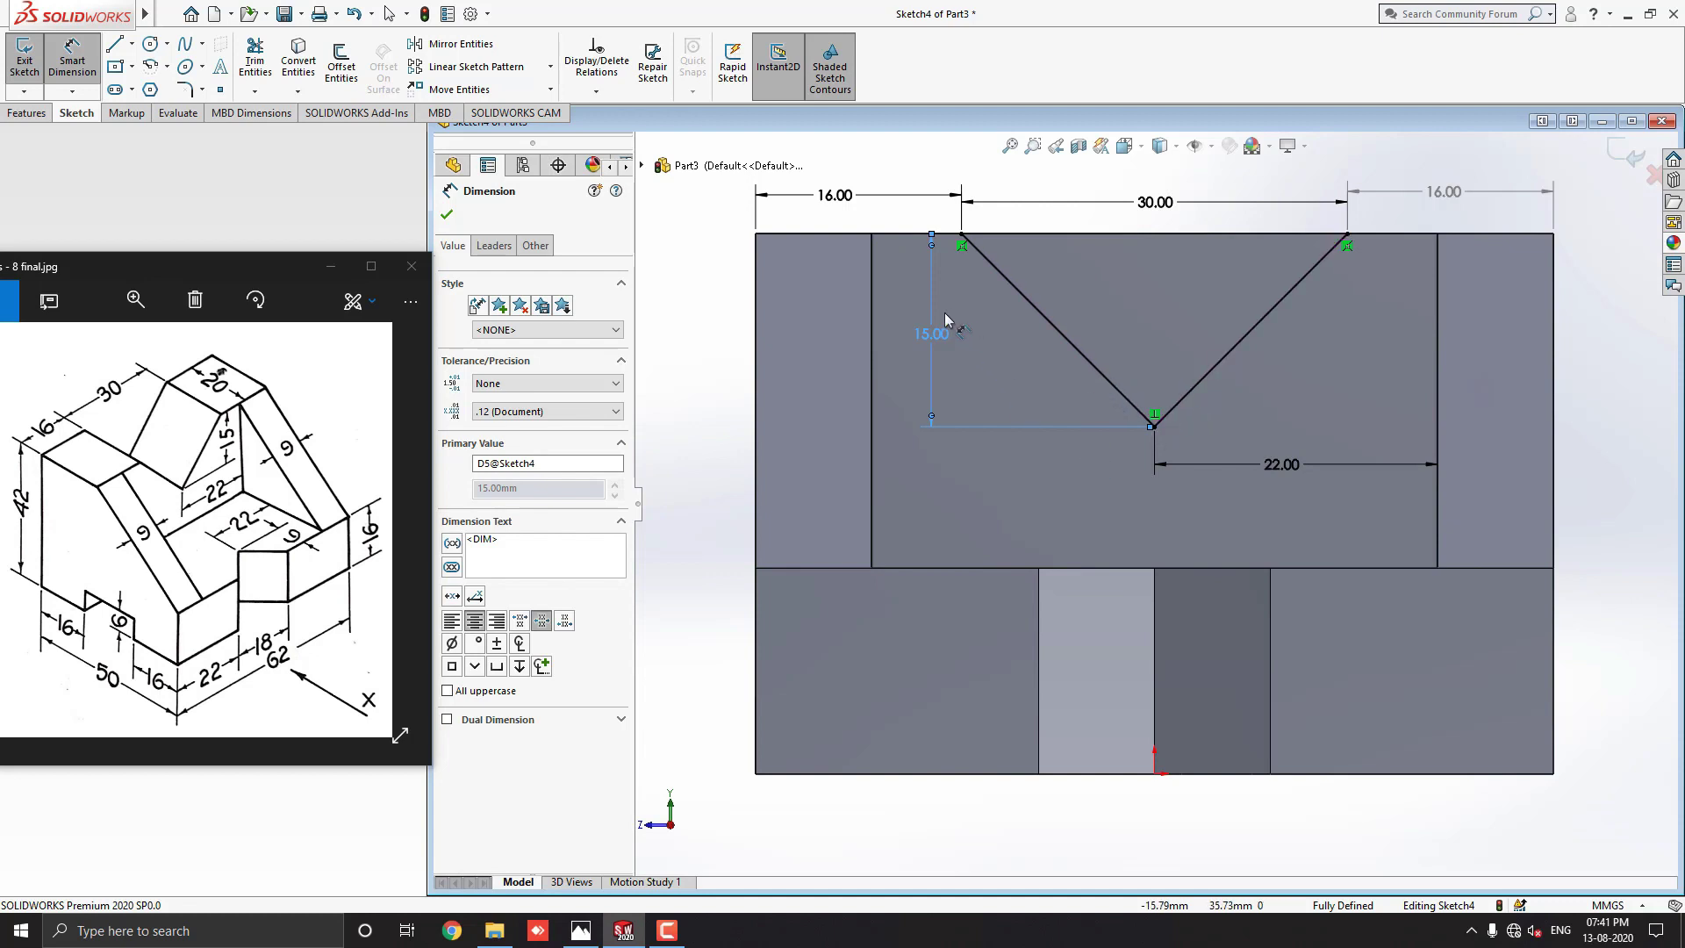
Cut the V profile through the rear wall with an Extruded Cut set to Through All
middle_drag(995, 472, 1108, 321)
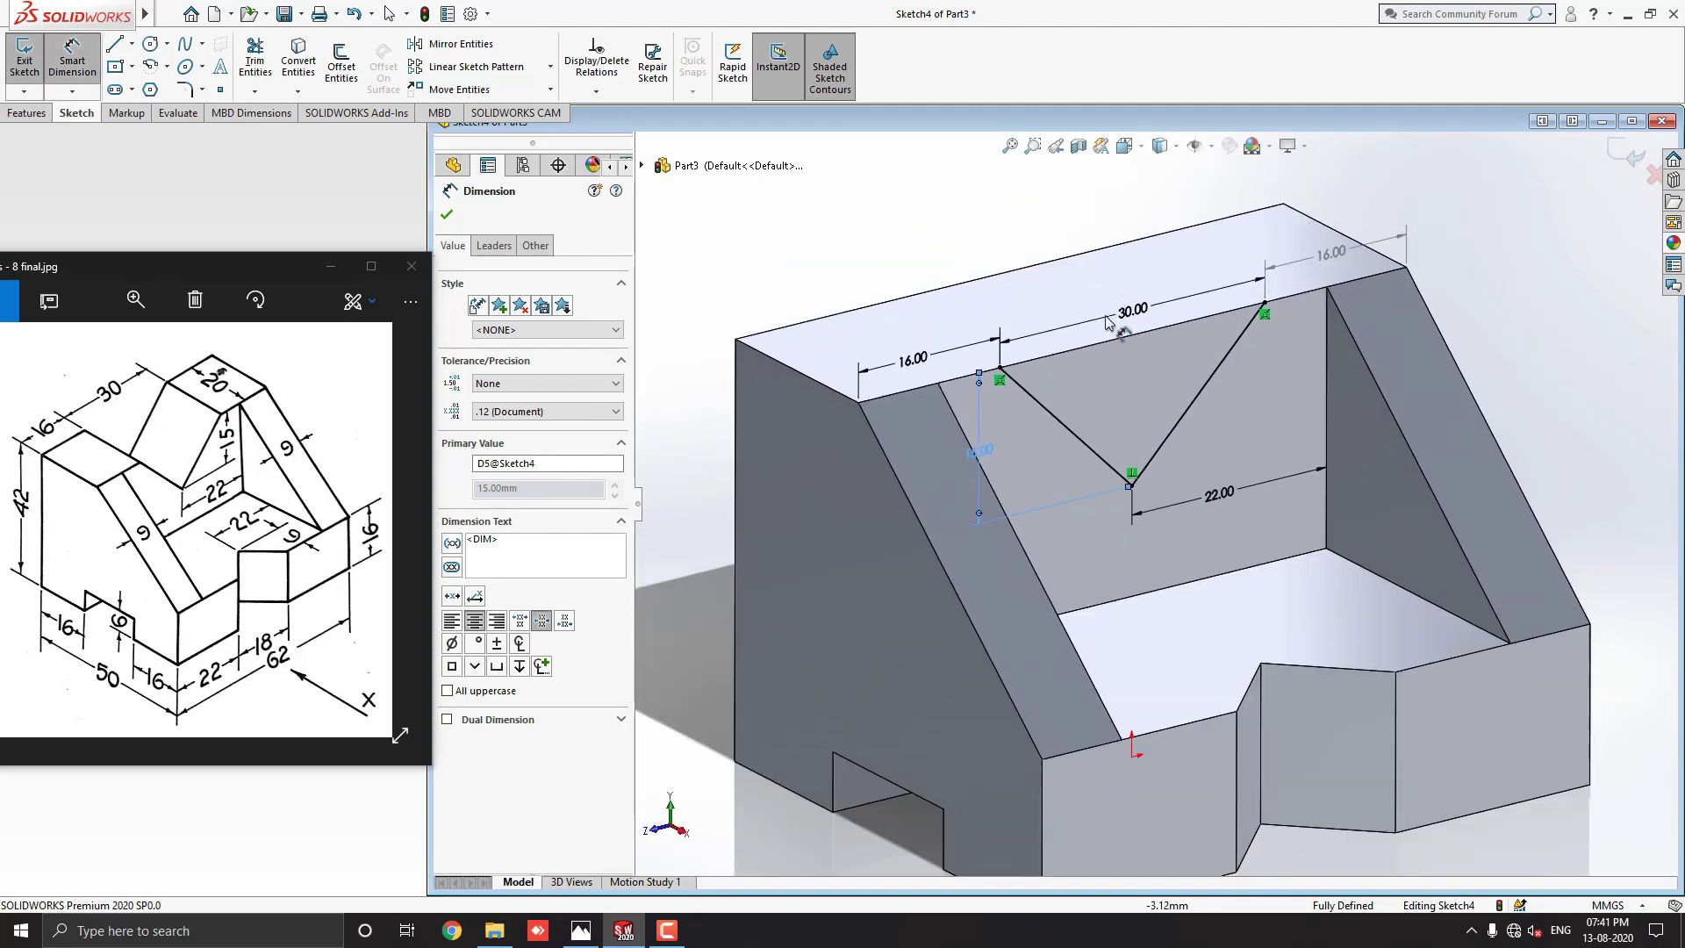
click(32, 115)
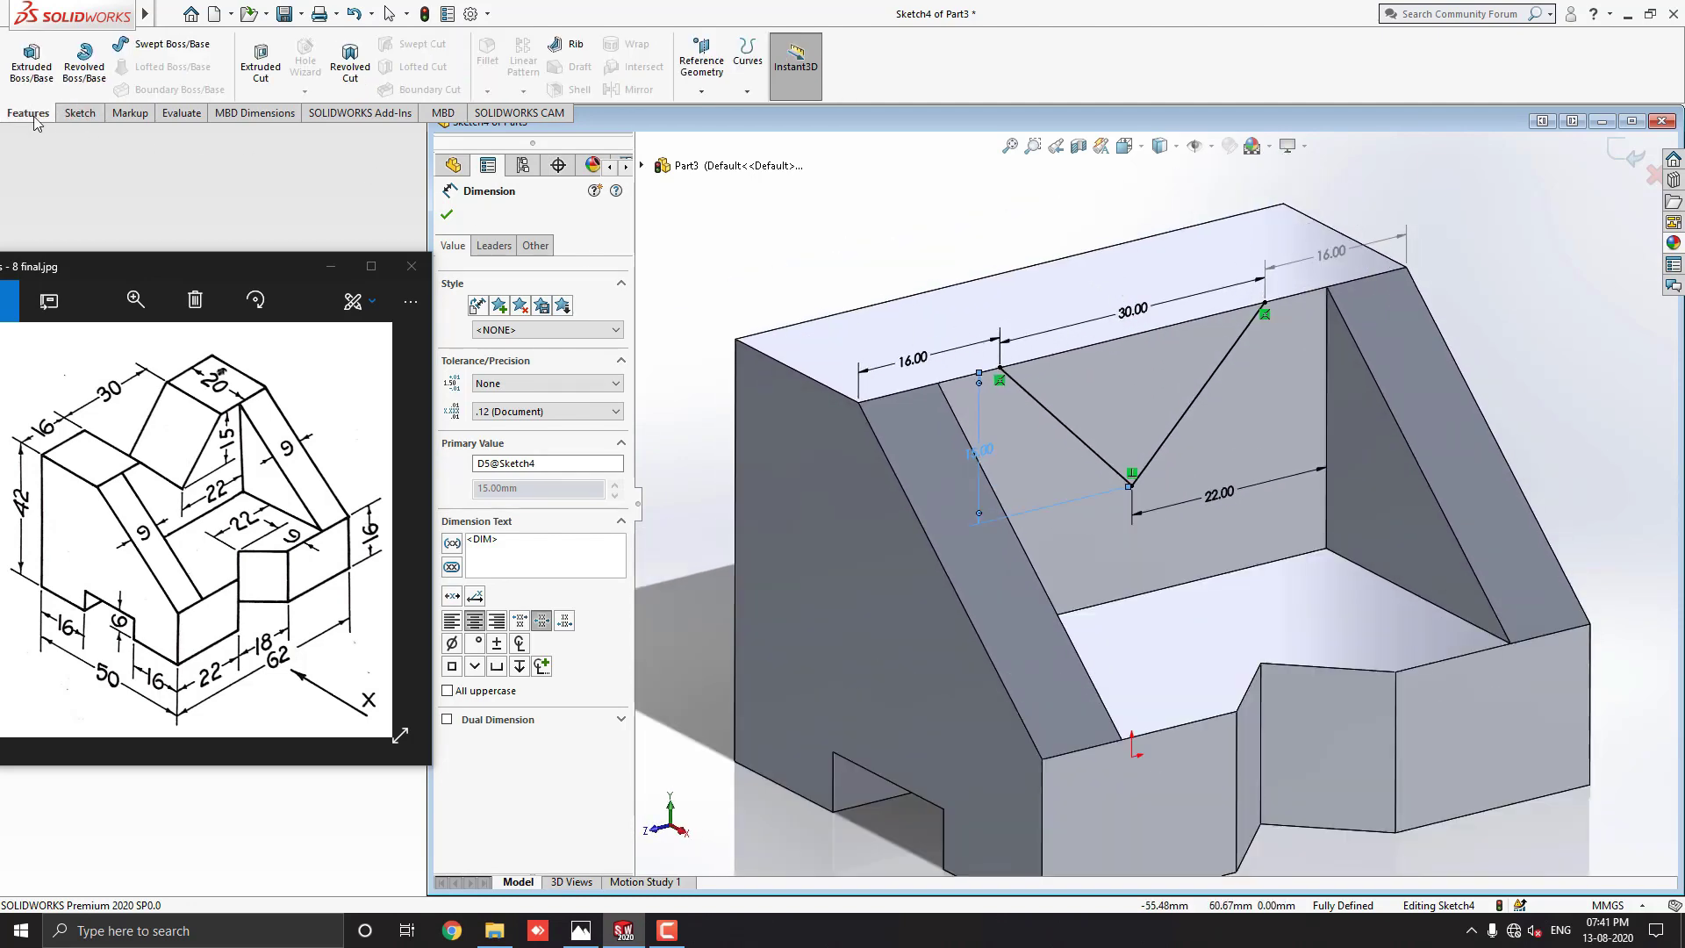
click(263, 77)
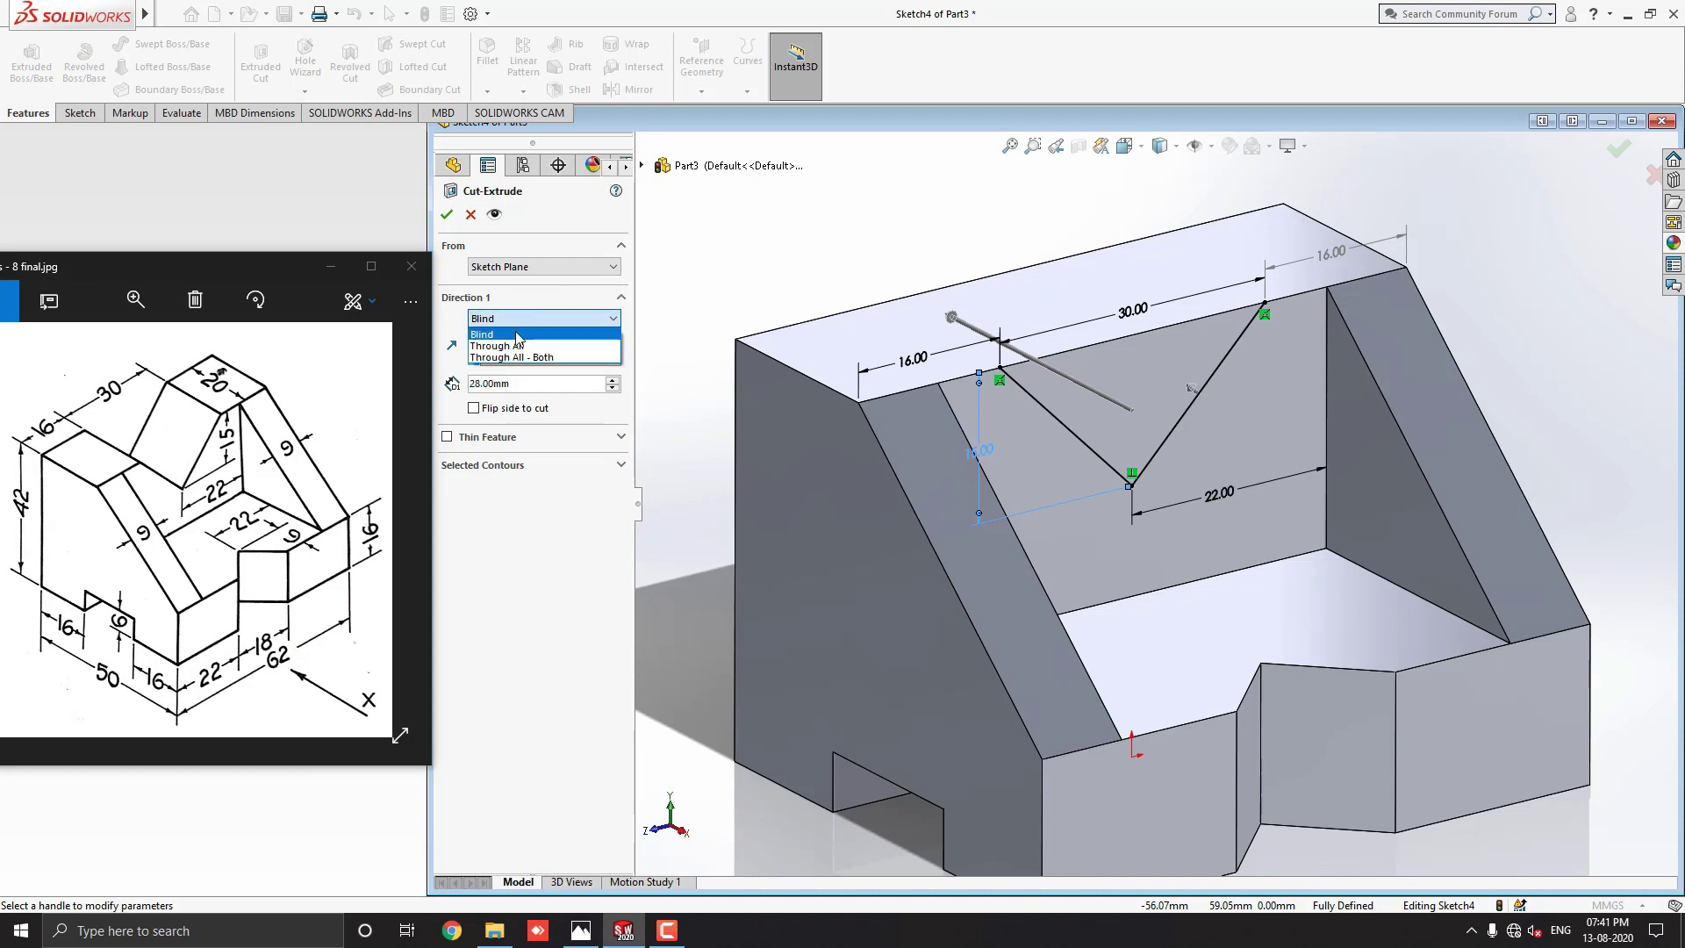
click(516, 346)
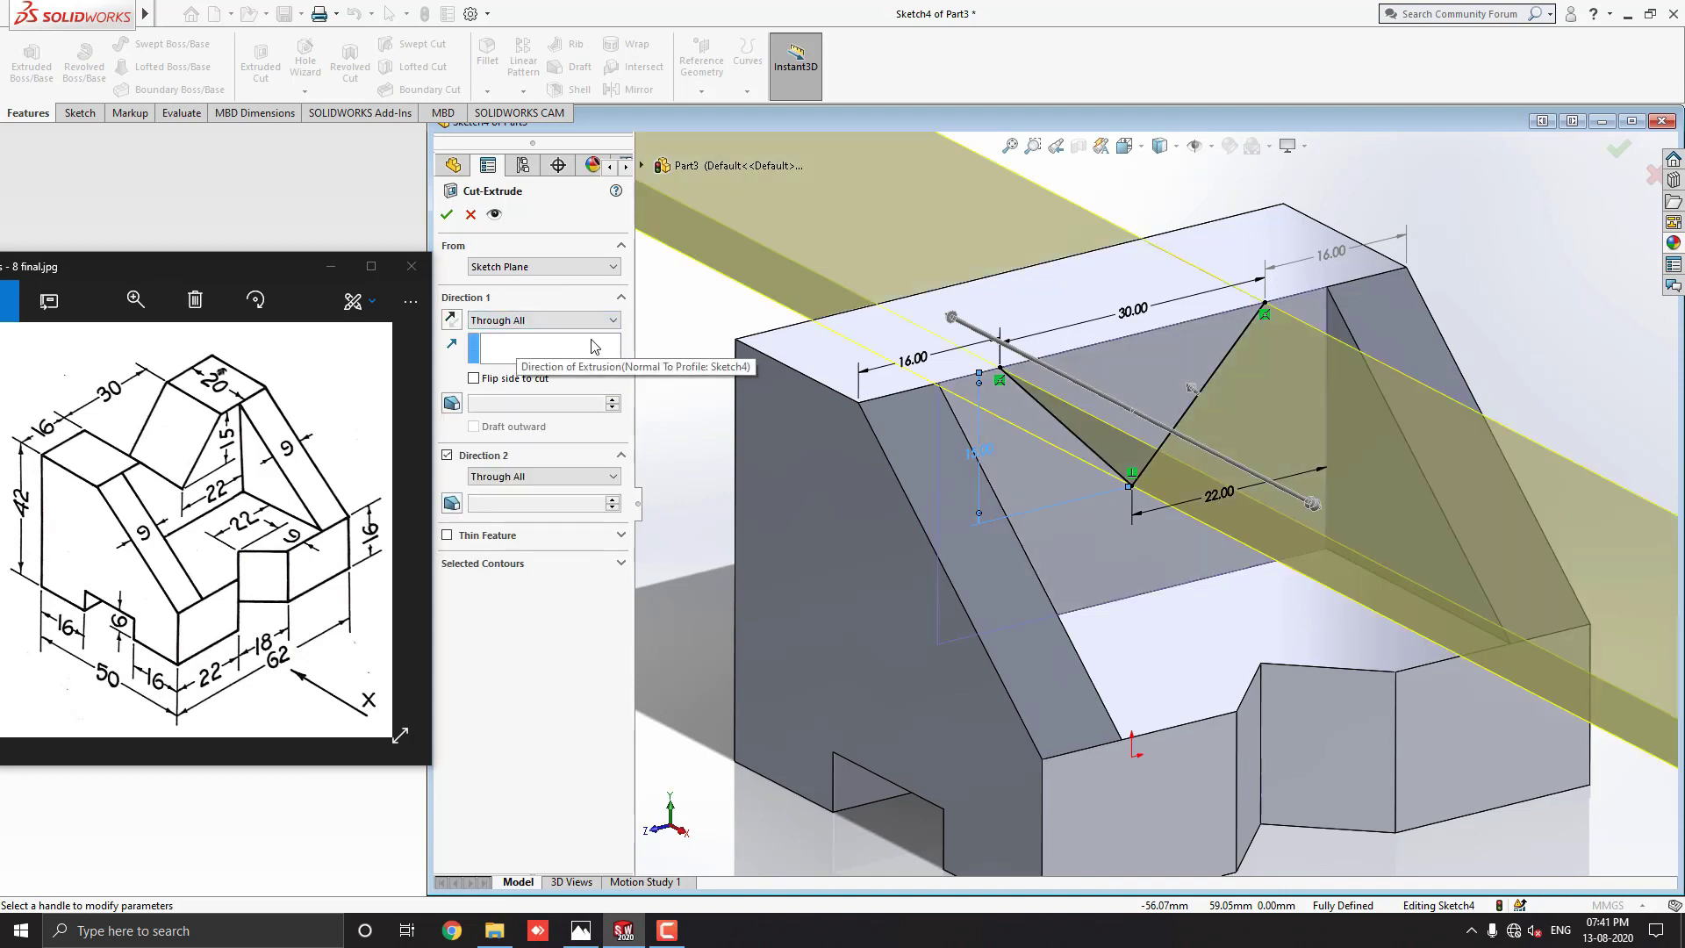
click(442, 220)
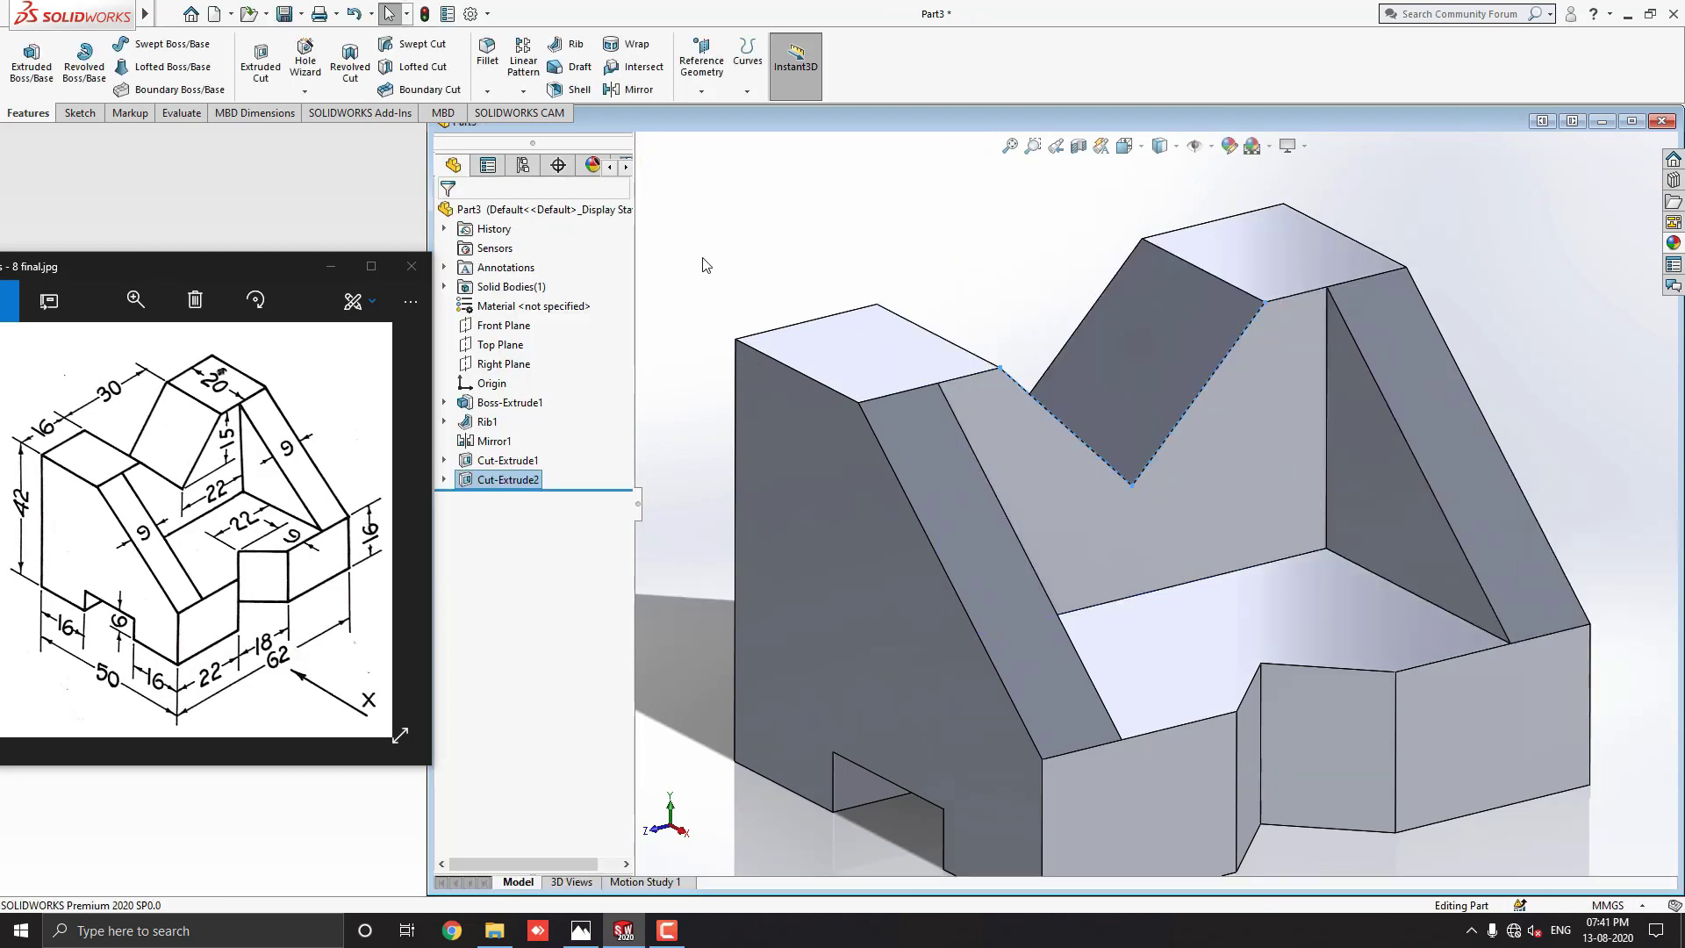
Maximize the part's document window so the finished block has the full modeling area
scroll(1051, 390, up, 3)
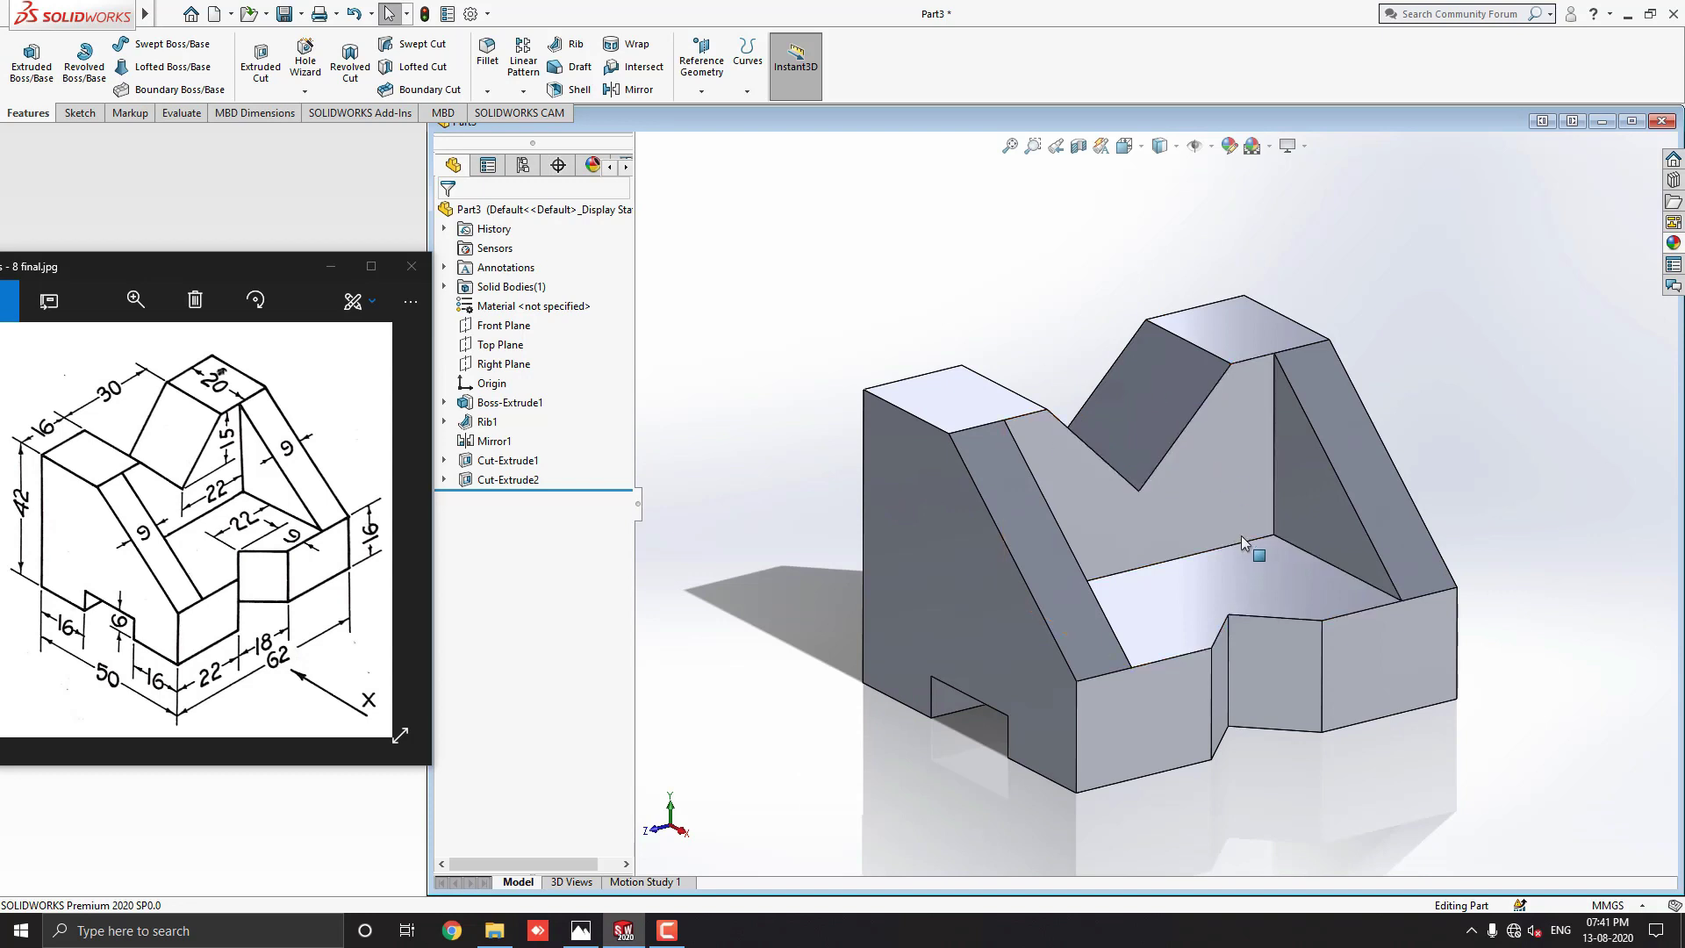
mouse_move(1216, 534)
middle_down()
mouse_move(1264, 571)
mouse_move(1229, 482)
mouse_move(1217, 542)
middle_up()
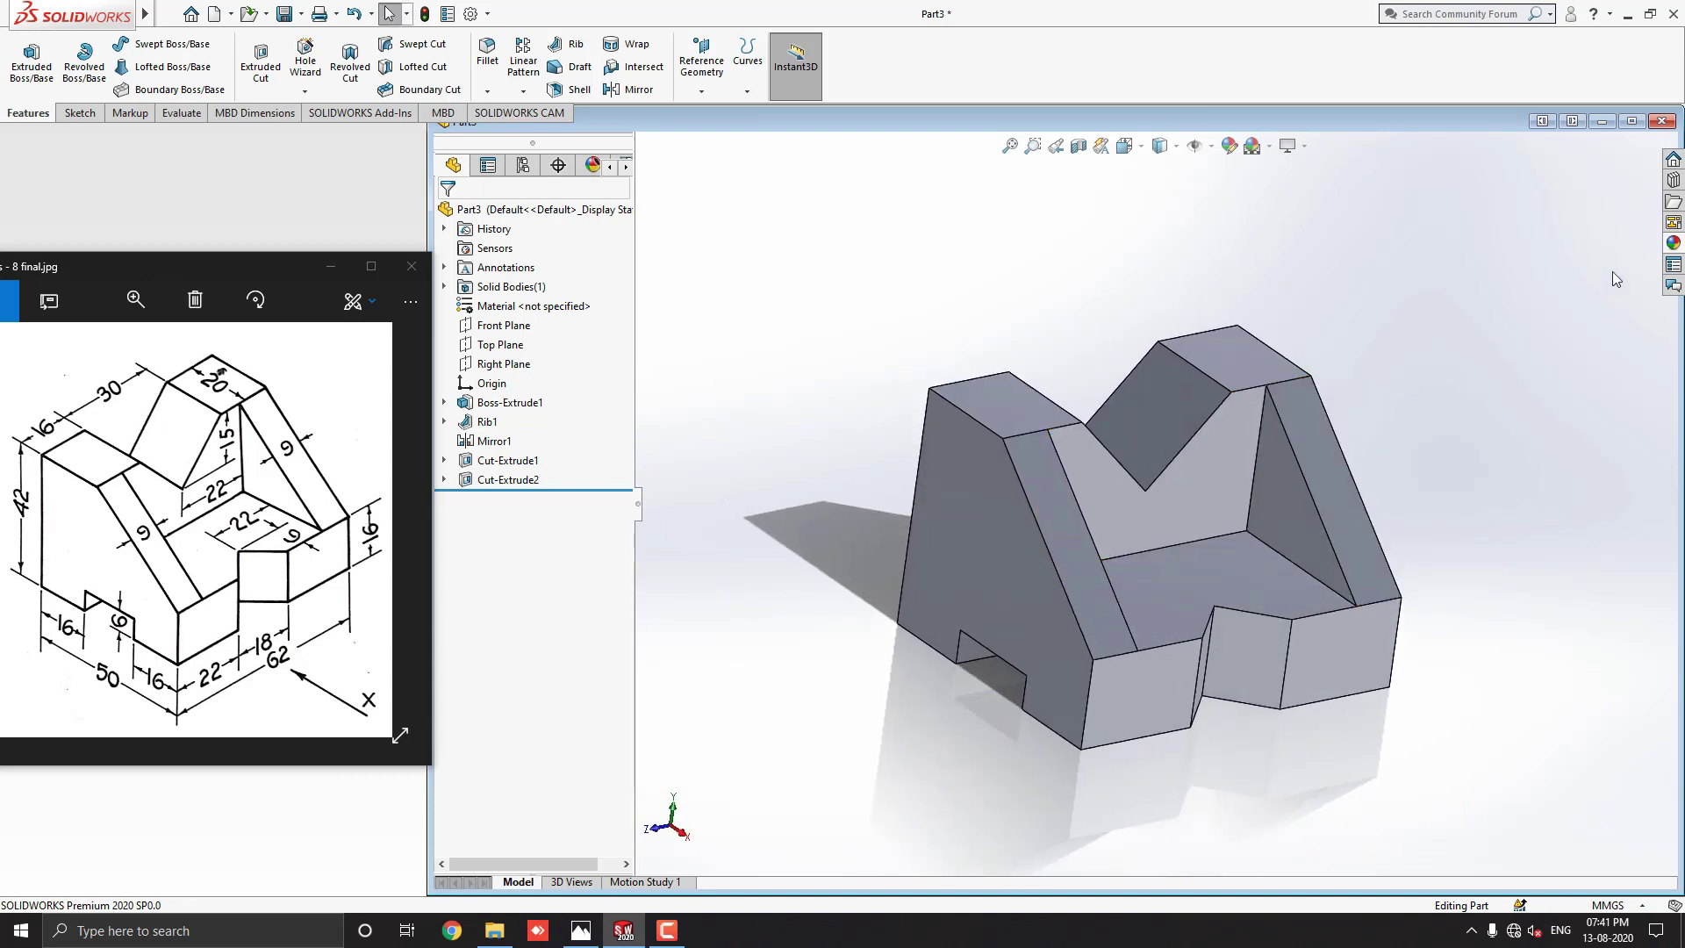
click(1631, 121)
middle_drag(1266, 432, 1215, 481)
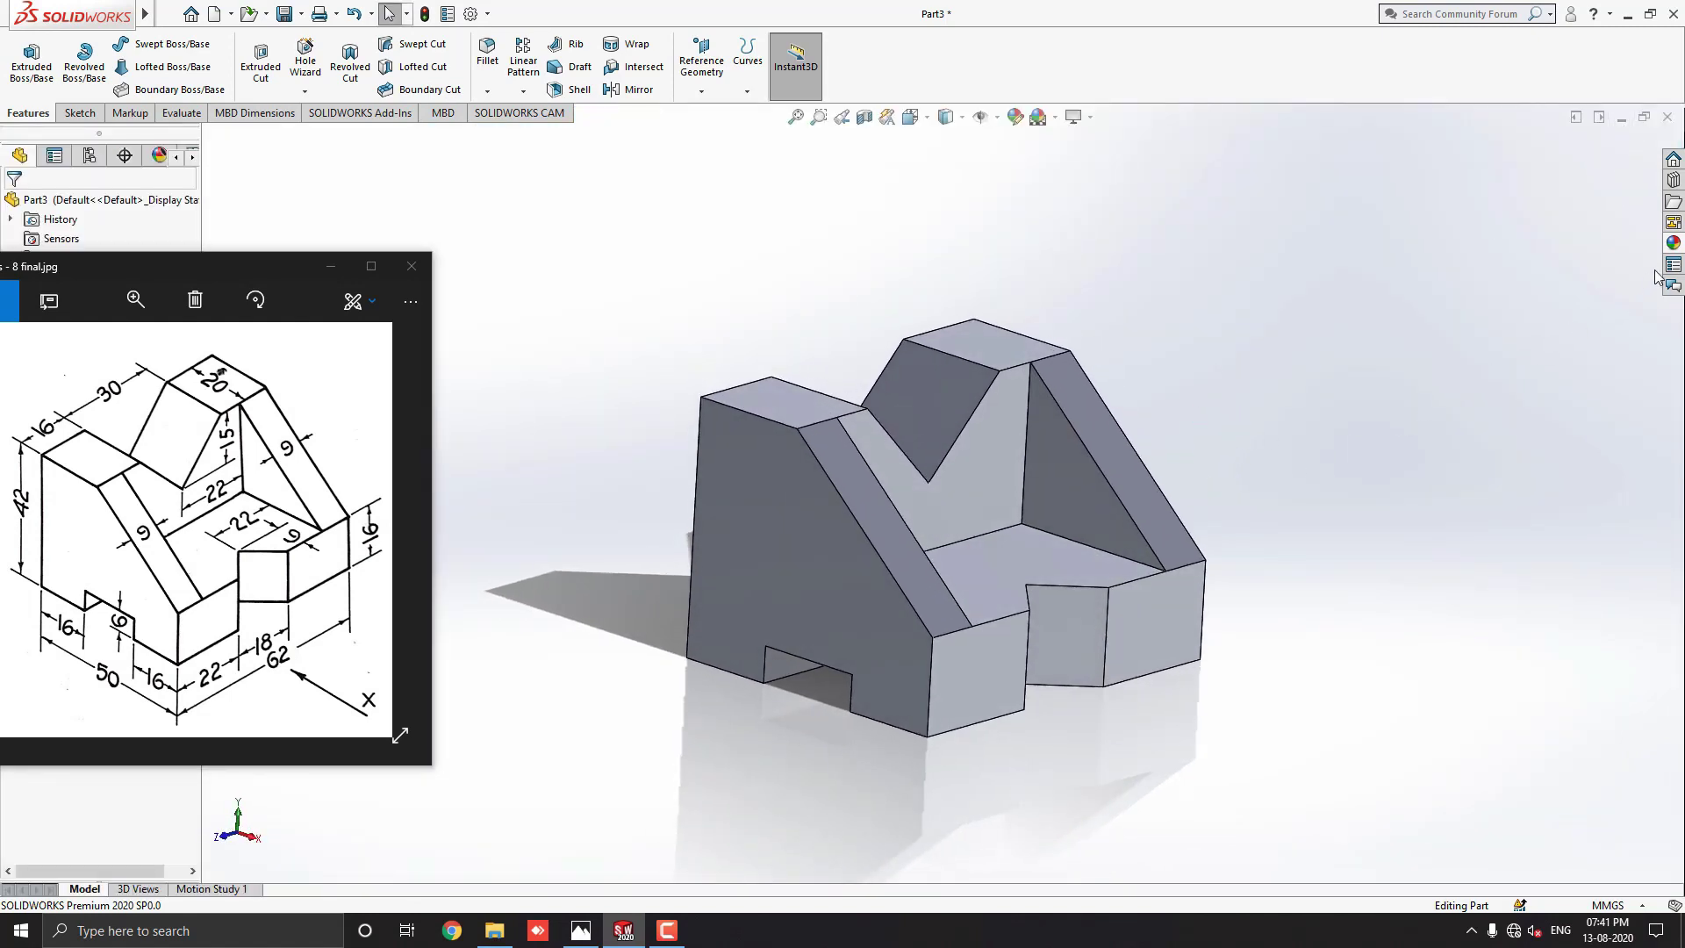
Apply the cast aluminum appearance from the Metal > Aluminum category to the entire body
click(1674, 248)
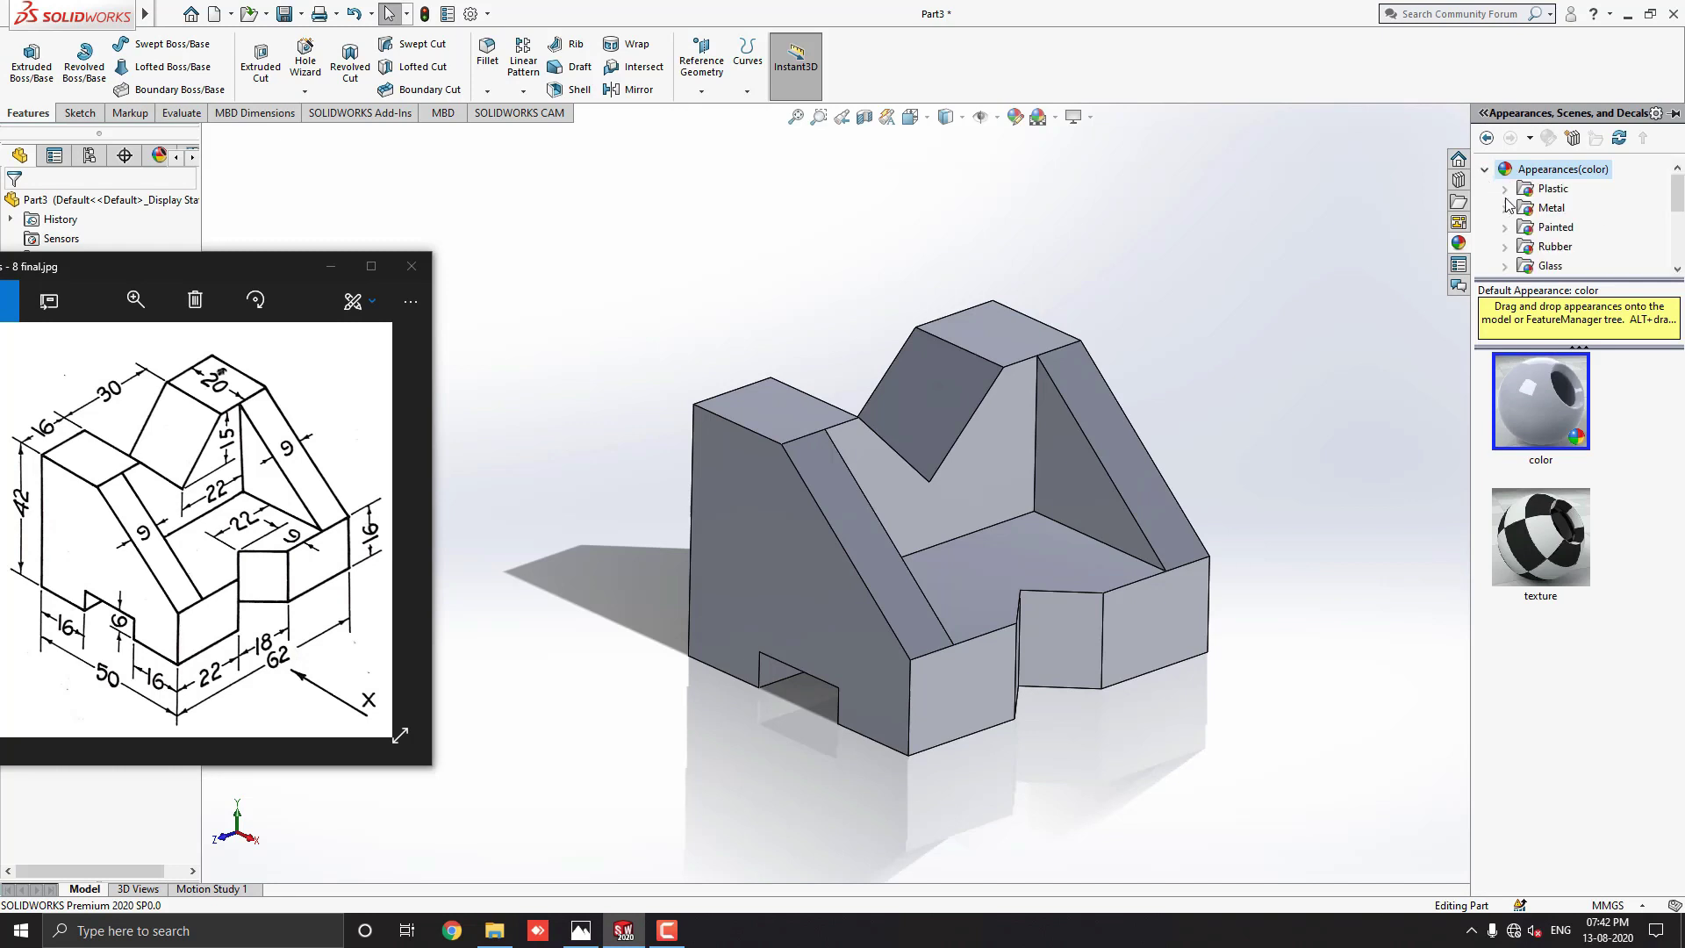
click(1506, 210)
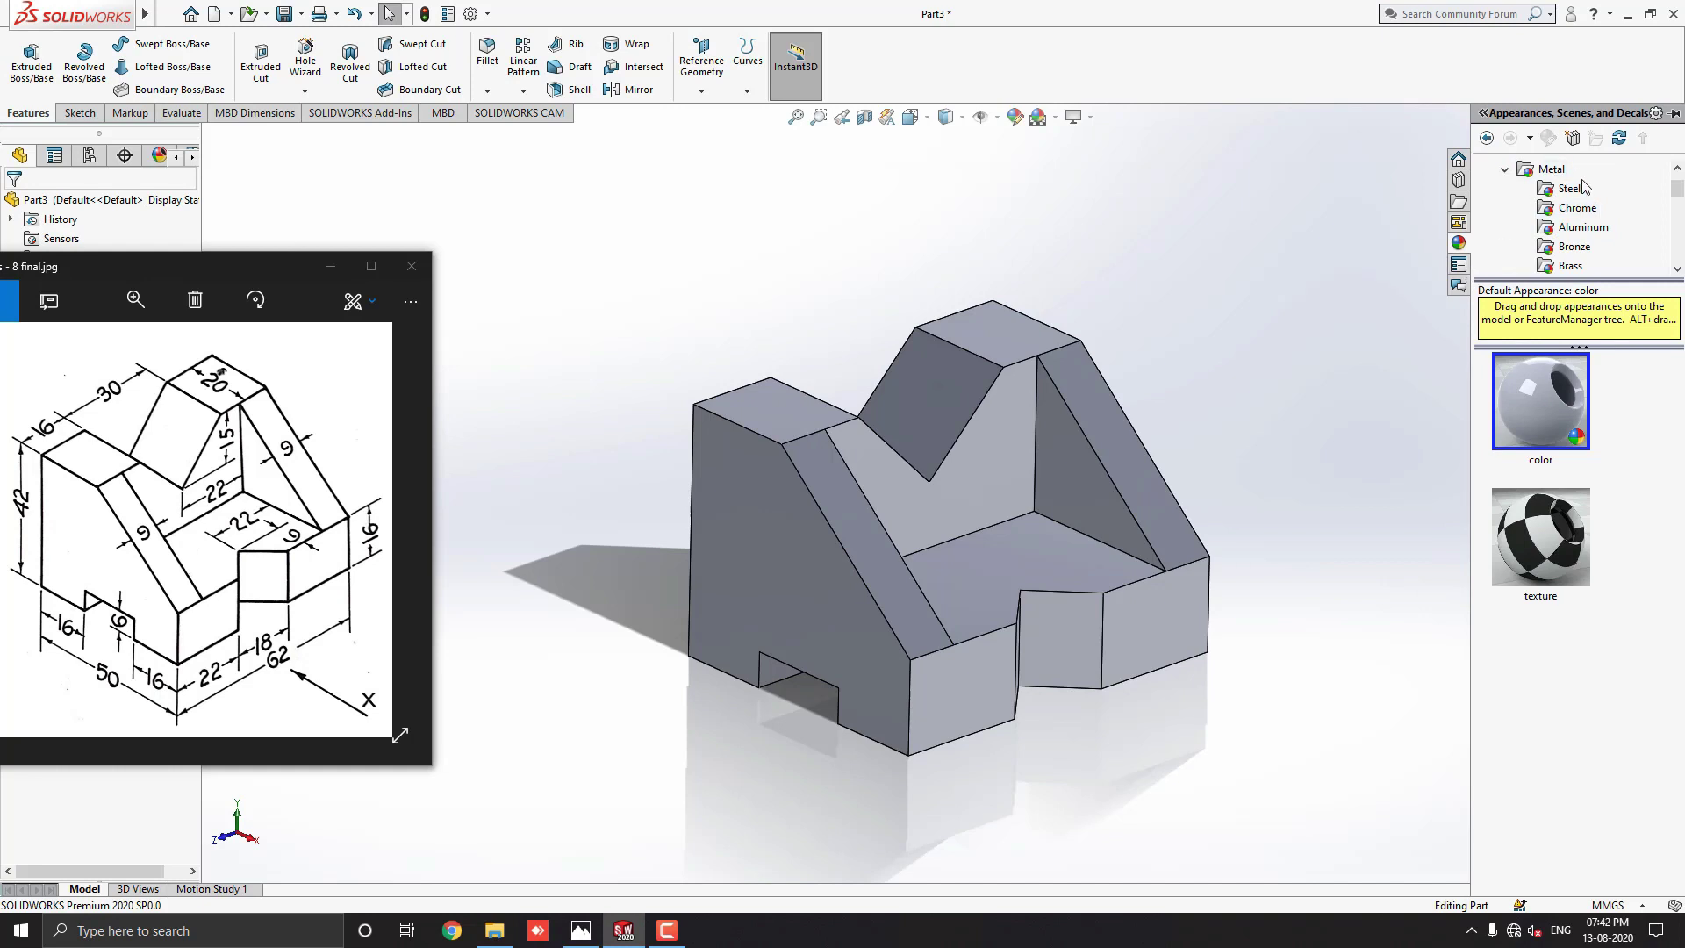
click(1582, 227)
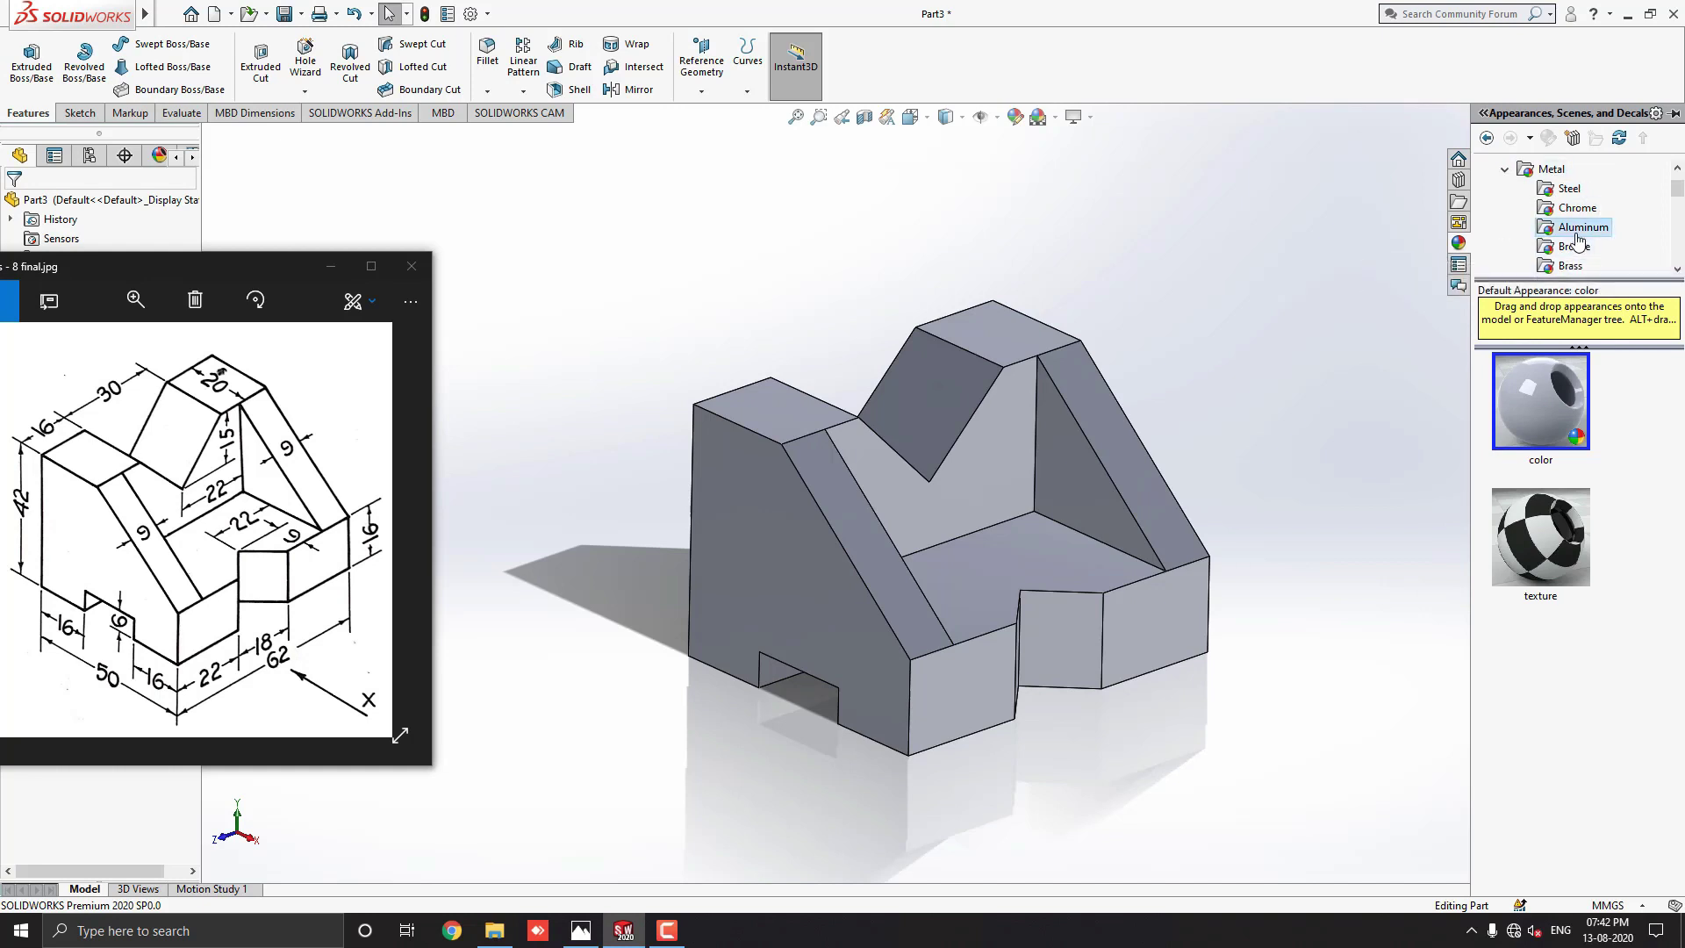
scroll(1571, 525, down, 5)
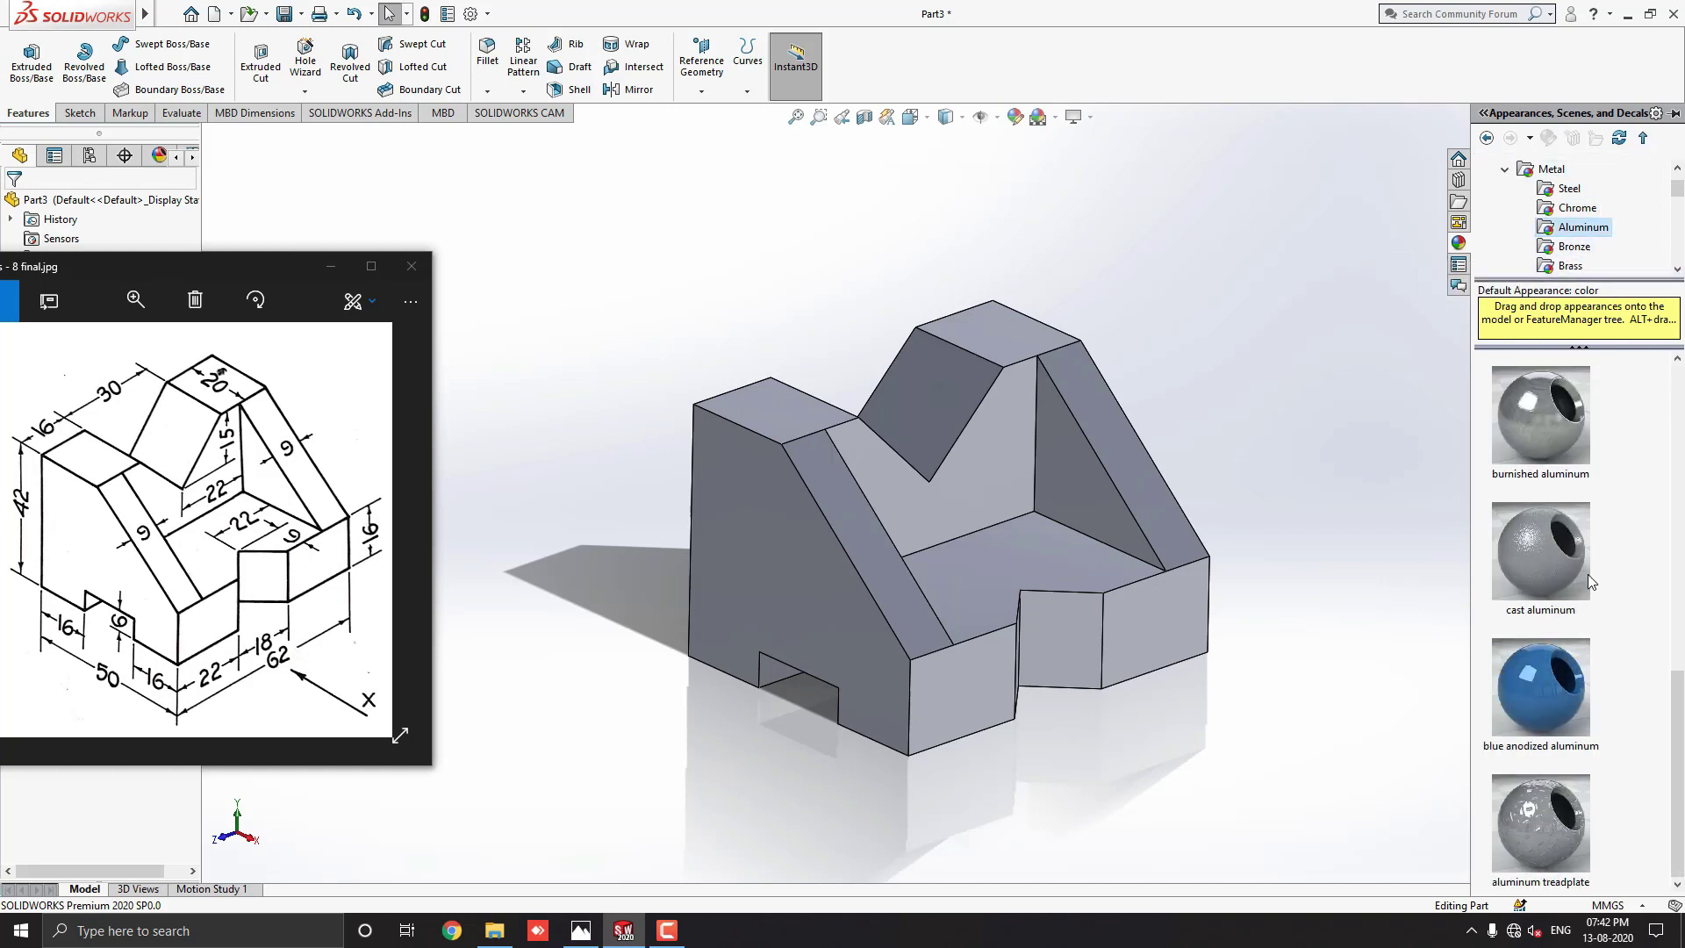
drag(1552, 563, 1069, 494)
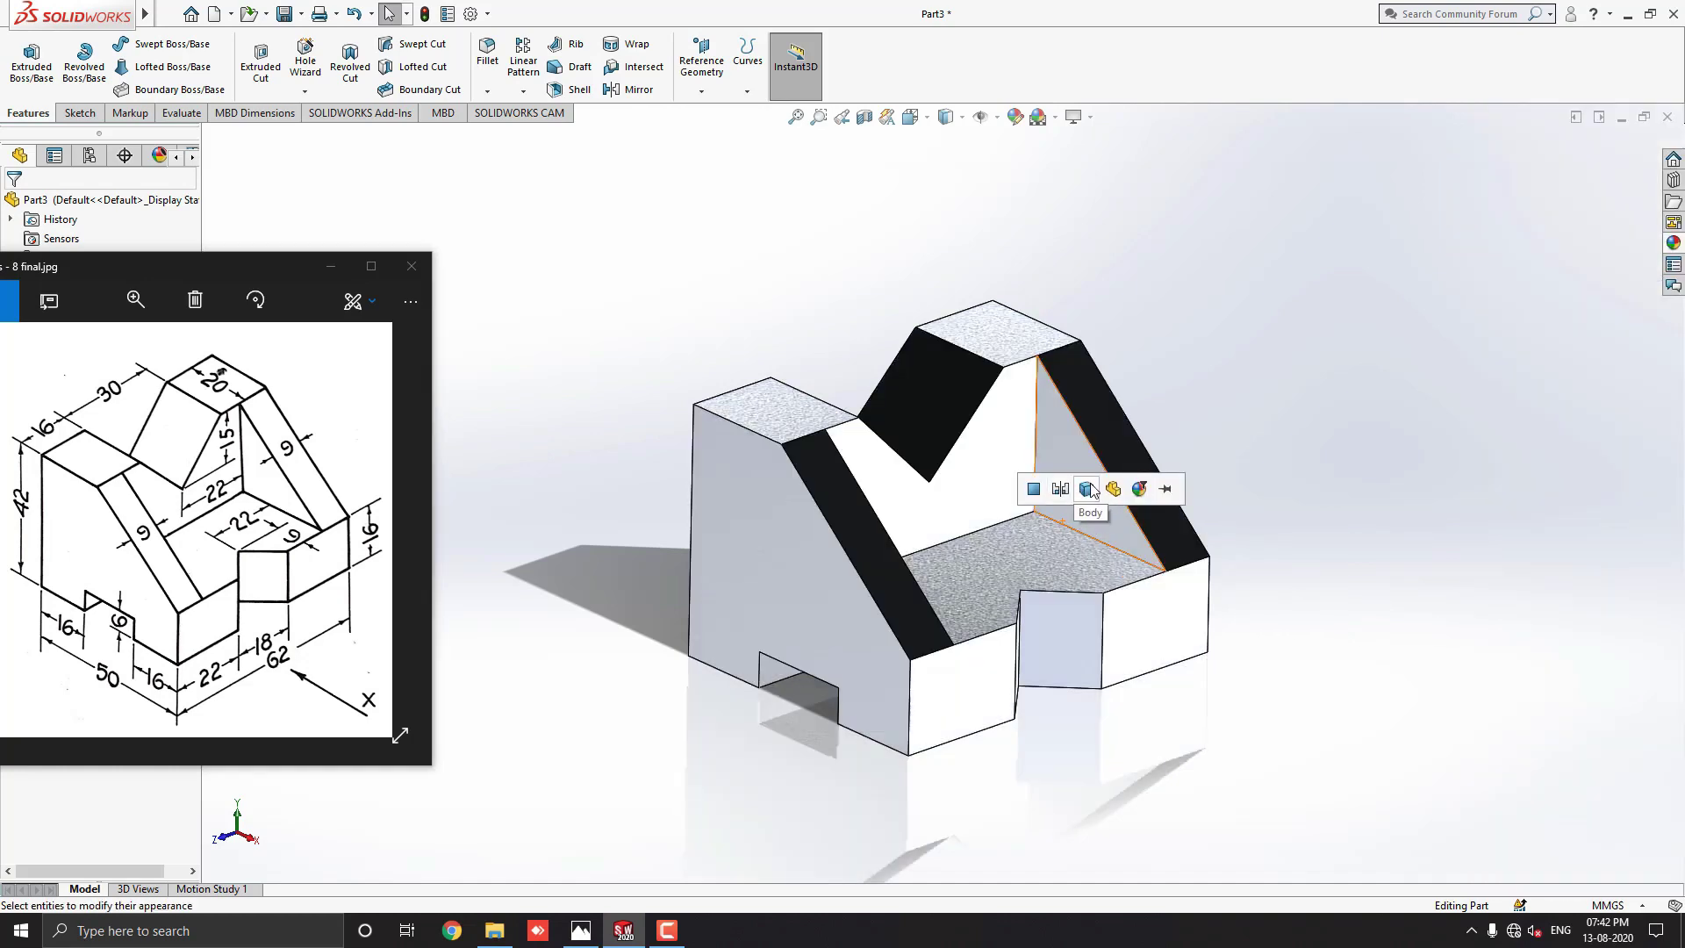
Minimize the reference drawing and set the finished block to the isometric view
middle_drag(1018, 532, 813, 480)
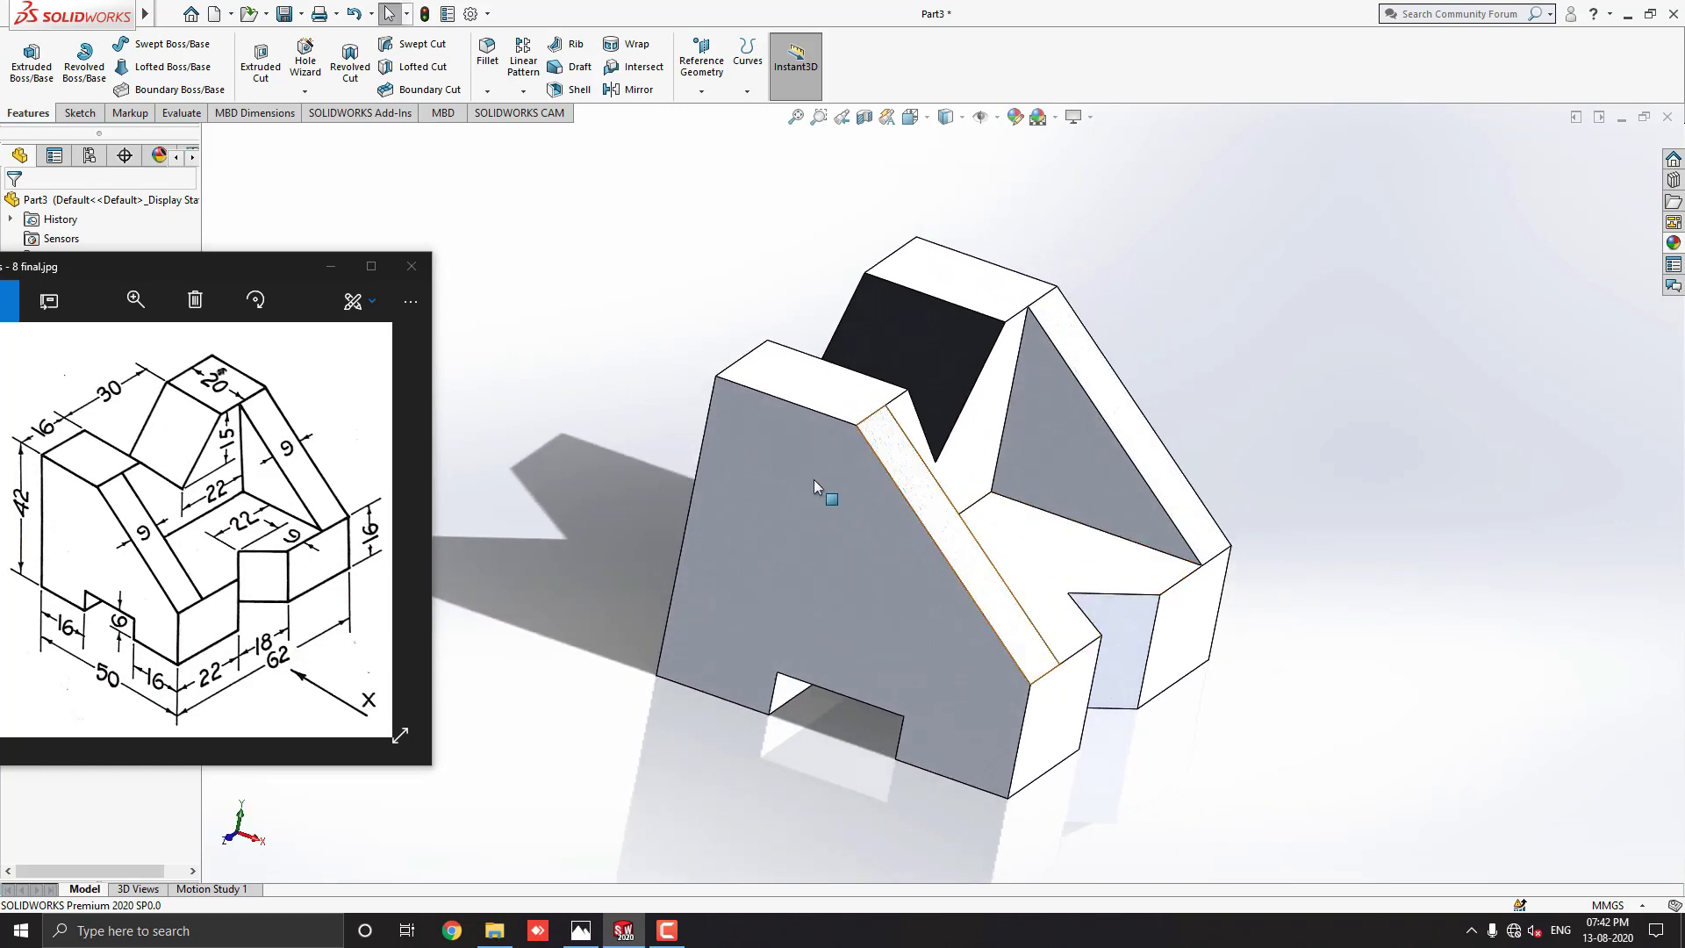
click(333, 276)
middle_drag(1113, 582, 886, 576)
middle_drag(1053, 559, 1121, 768)
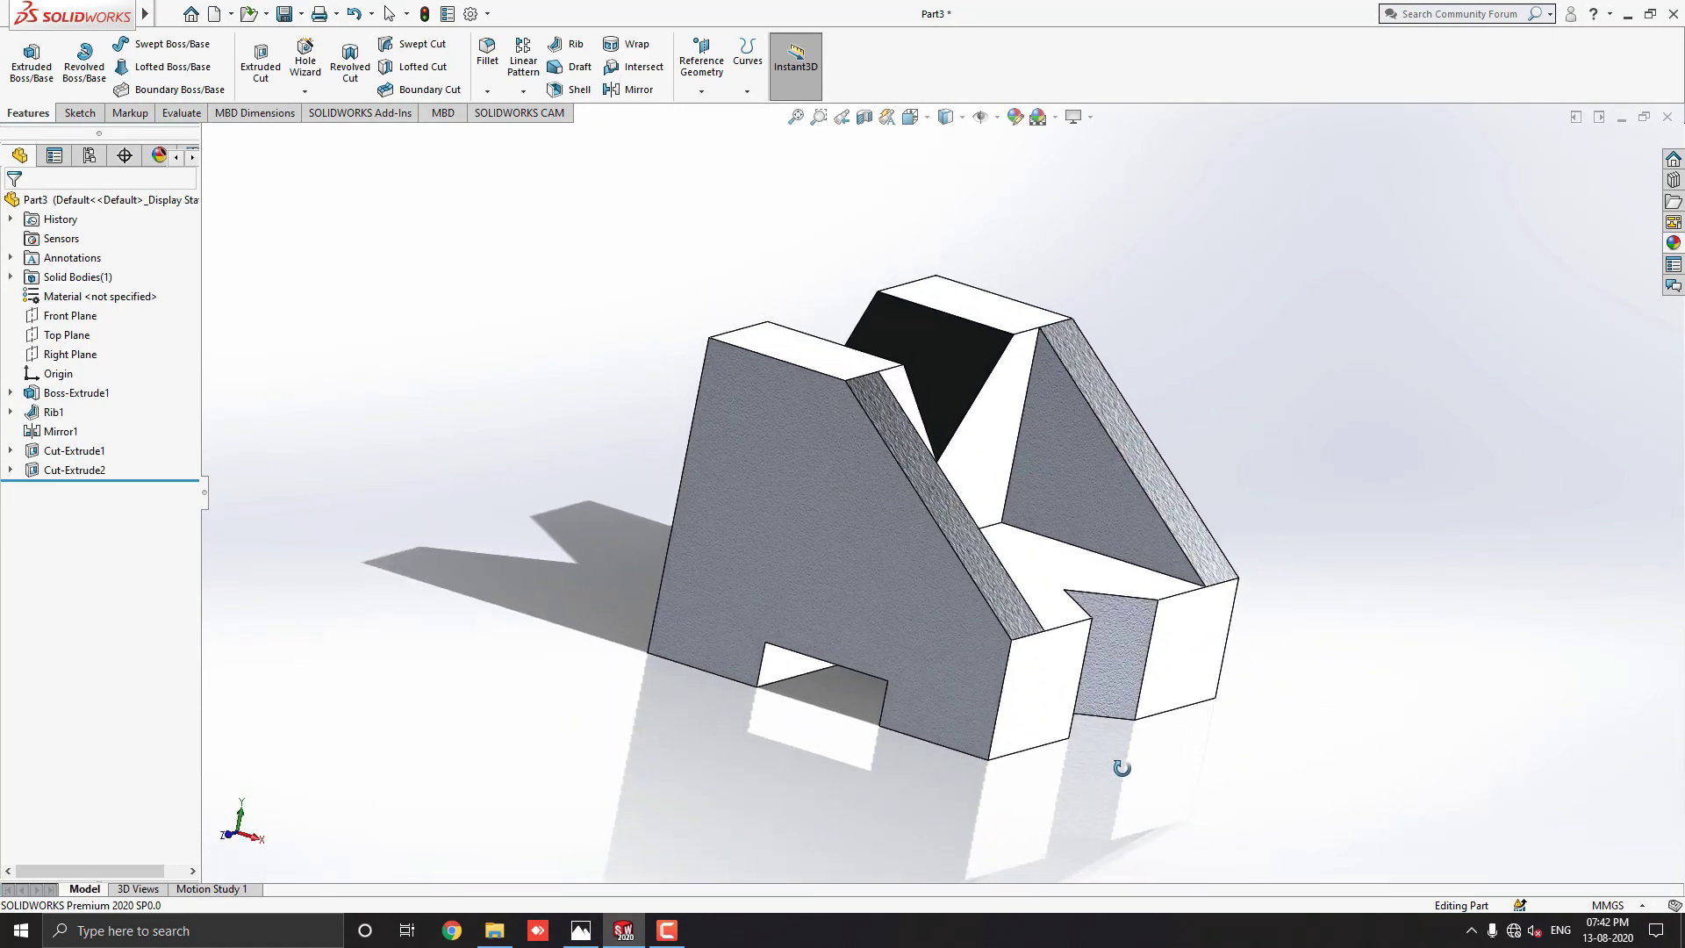
key(space)
key(Escape)
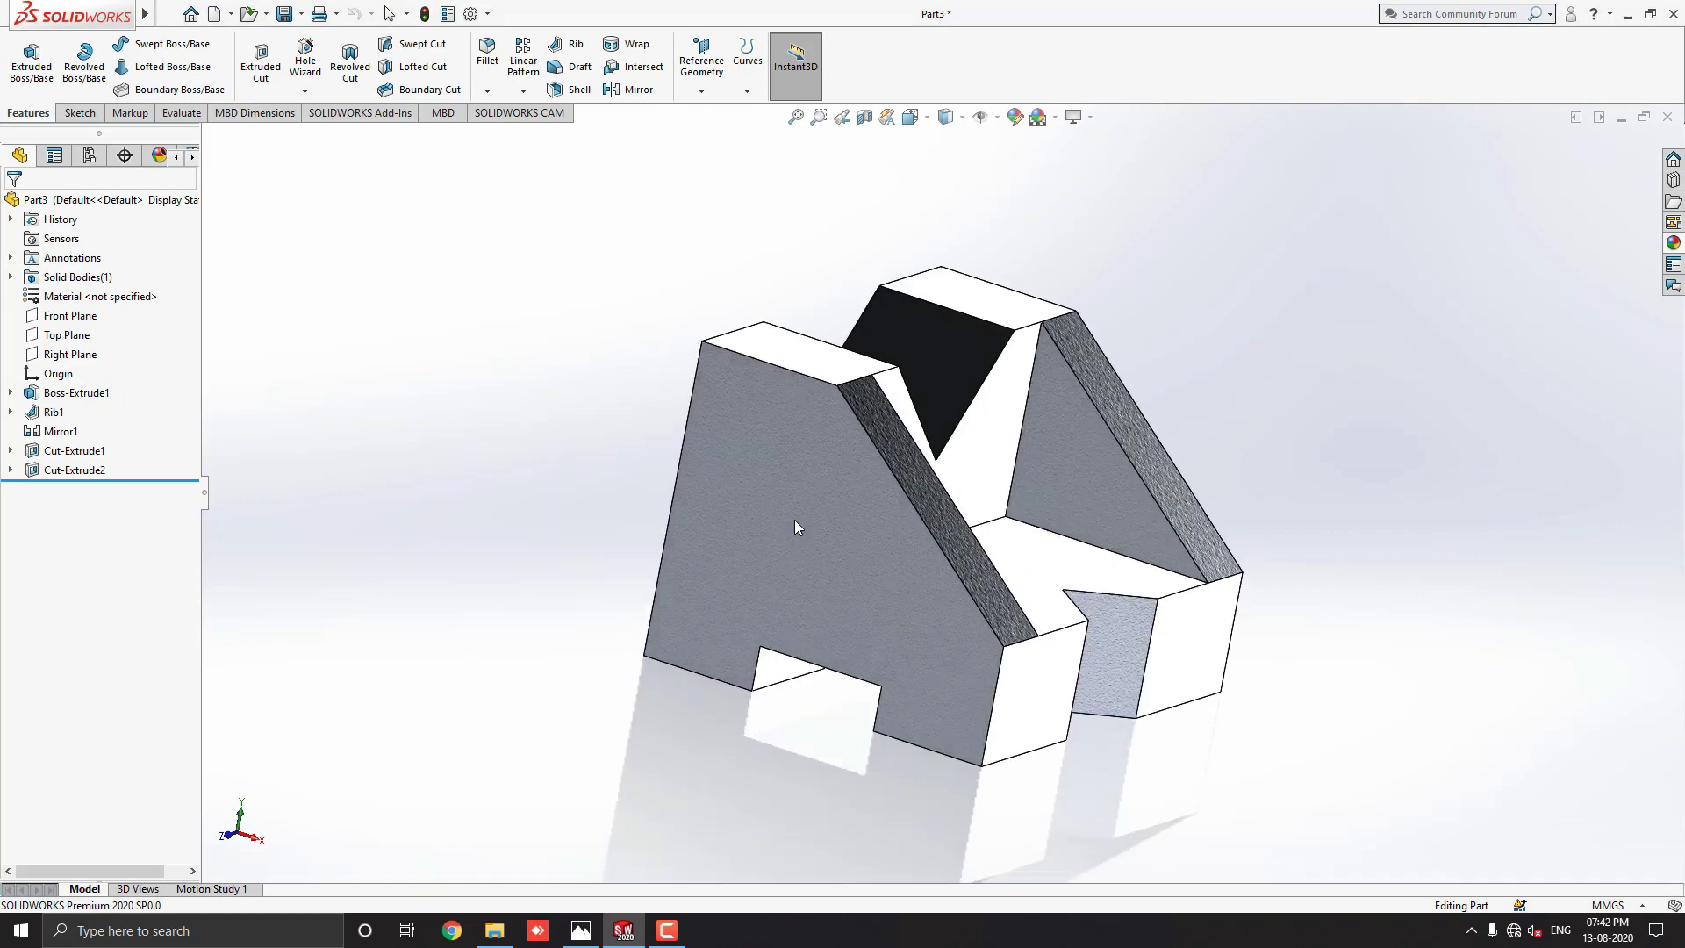
key(ctrl+7)
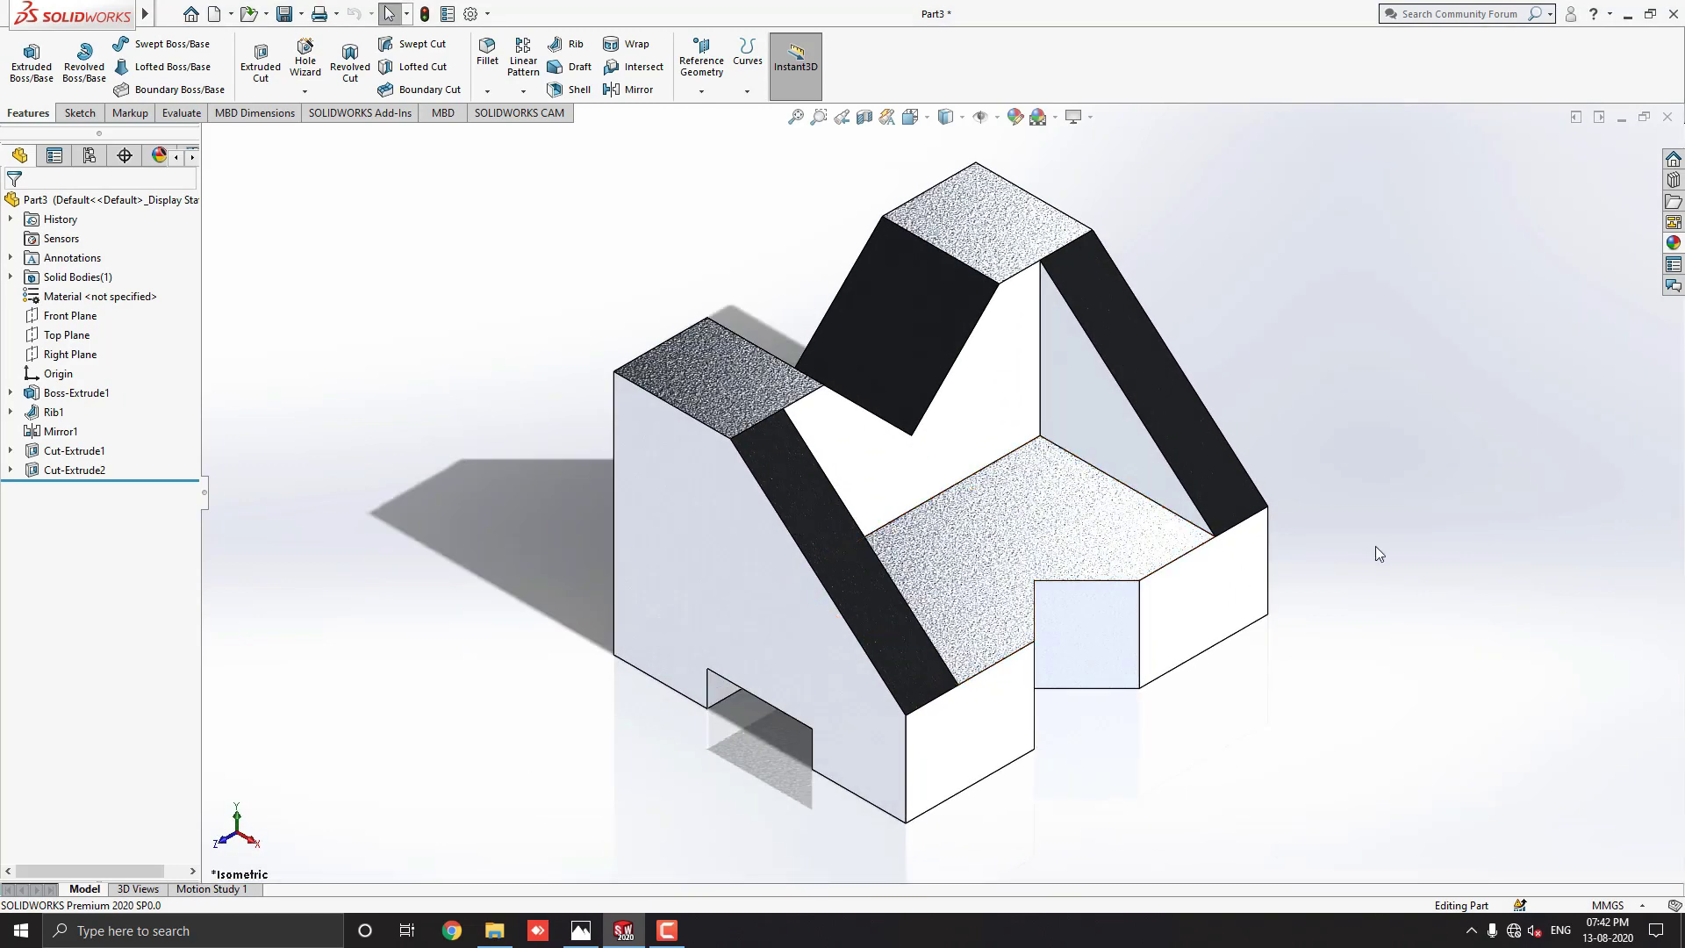